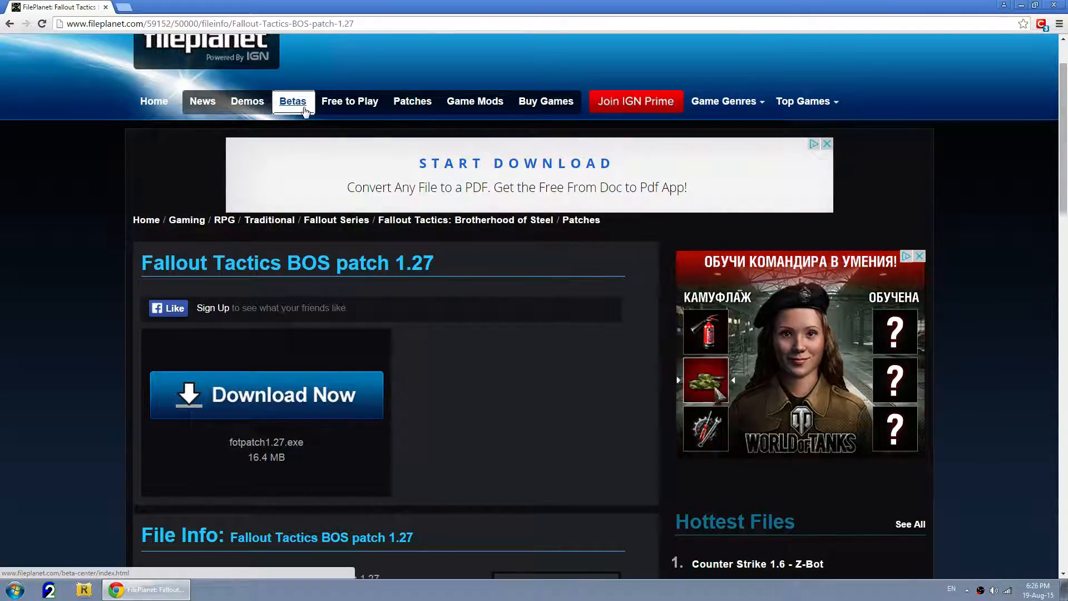
Step: Download the Fallout Tactics BOS patch fotpatch1.27.exe, save it to the Desktop, and minimize the browser
{"action": "scroll", "coordinate": [319, 177], "scroll_direction": "down", "scroll_amount": 1}
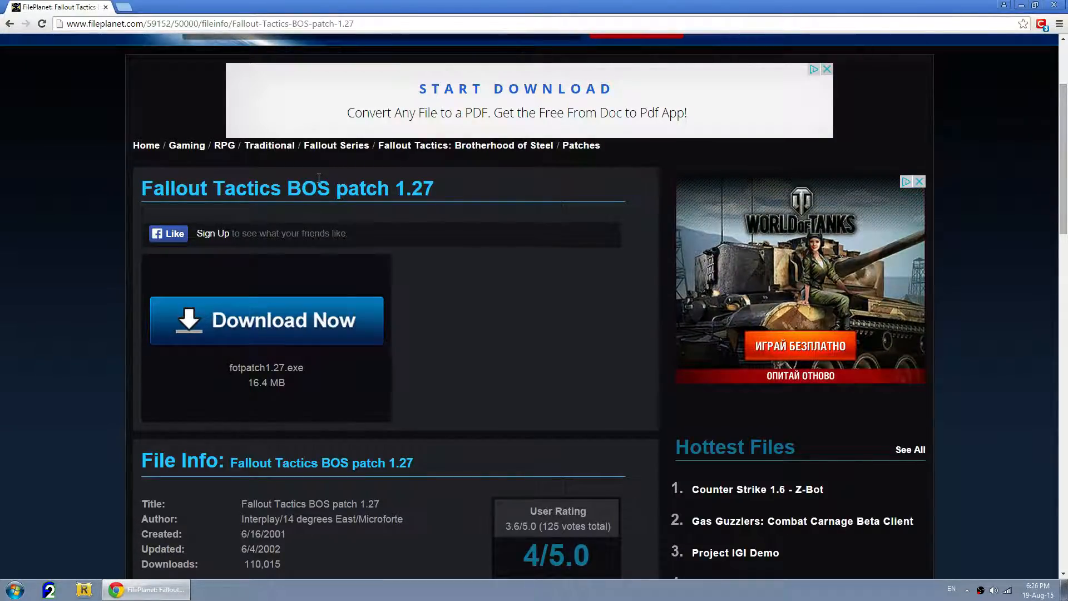
{"action": "left_click", "coordinate": [301, 321]}
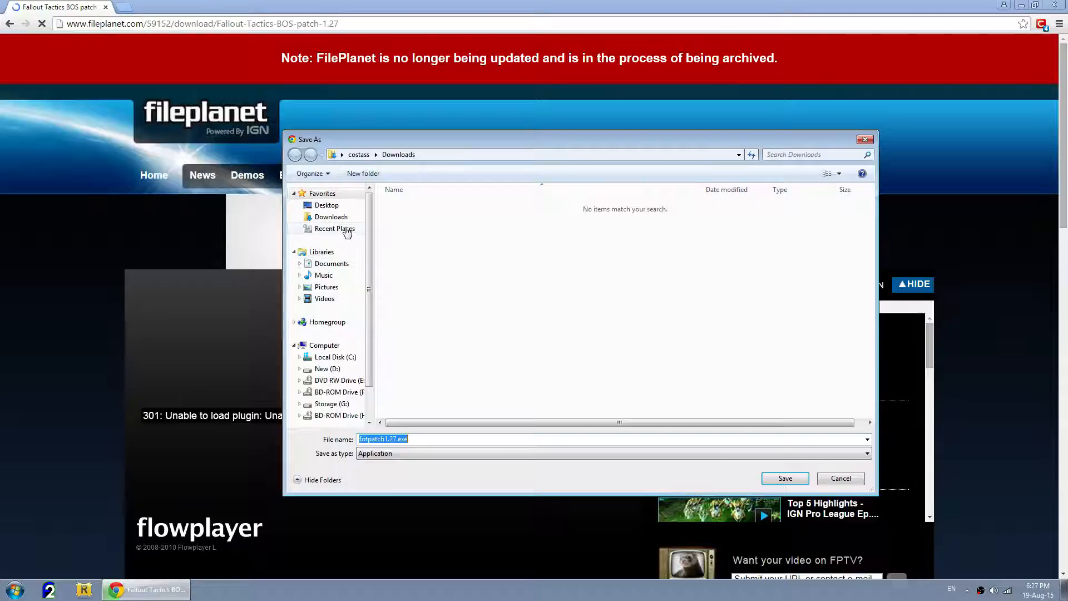
{"action": "left_click", "coordinate": [326, 205]}
{"action": "left_click_drag", "start_coordinate": [421, 139], "coordinate": [375, 114]}
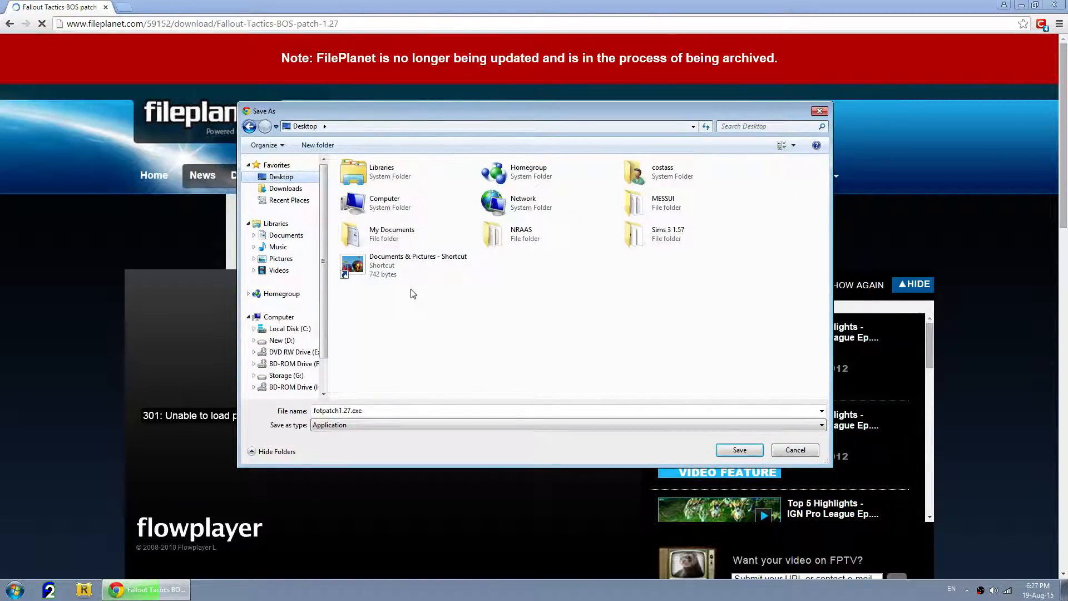
{"action": "left_click", "coordinate": [739, 449]}
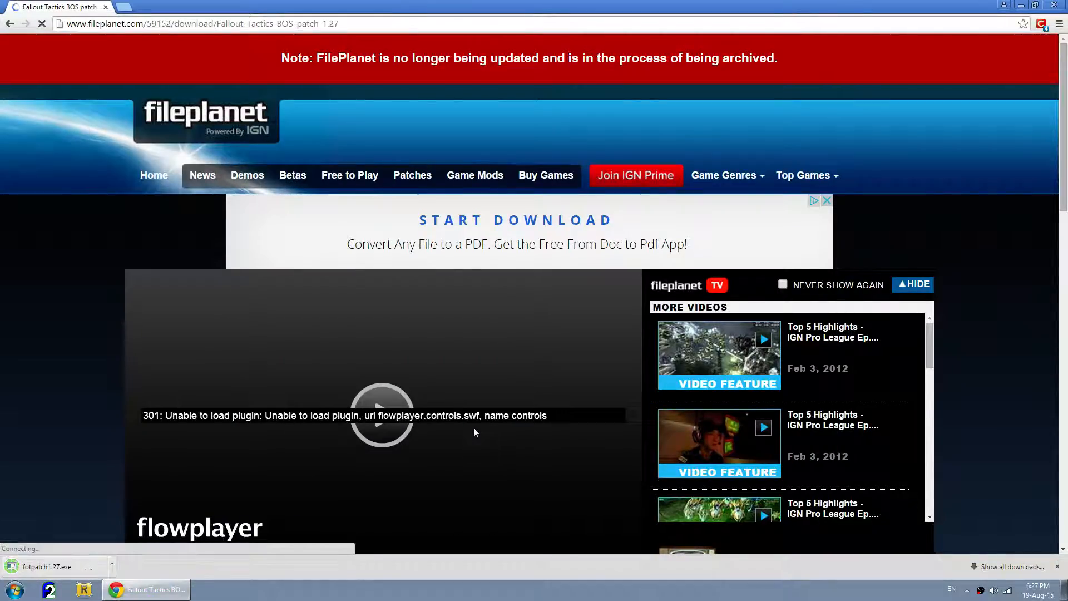
{"action": "left_click", "coordinate": [1021, 6]}
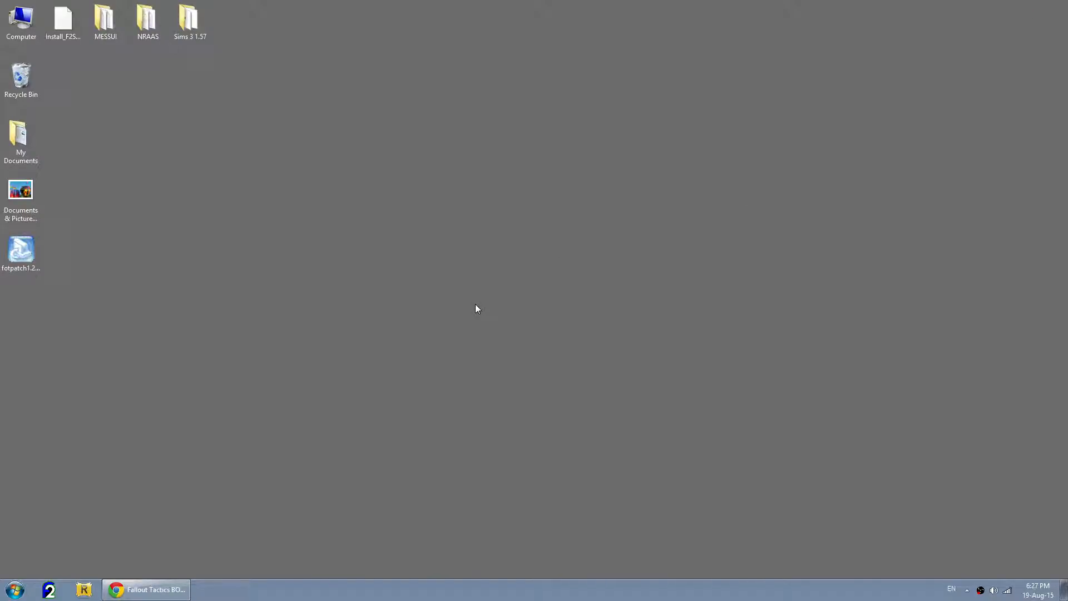
{"action": "left_click", "coordinate": [968, 593]}
{"action": "left_click", "coordinate": [968, 593]}
{"action": "left_click", "coordinate": [968, 593]}
{"action": "left_click", "coordinate": [968, 593]}
Step: Place the downloaded patch file beside the Recycle Bin on the desktop and run its installer past the welcome page
{"action": "left_click", "coordinate": [43, 273]}
{"action": "left_click_drag", "start_coordinate": [21, 256], "coordinate": [63, 82]}
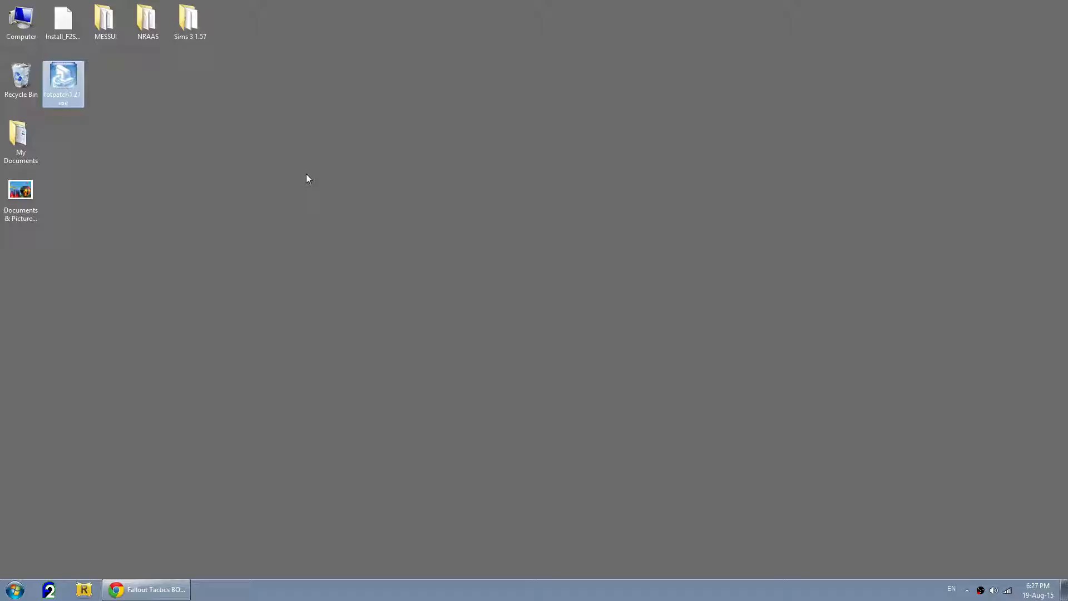
{"action": "double_click", "coordinate": [61, 78]}
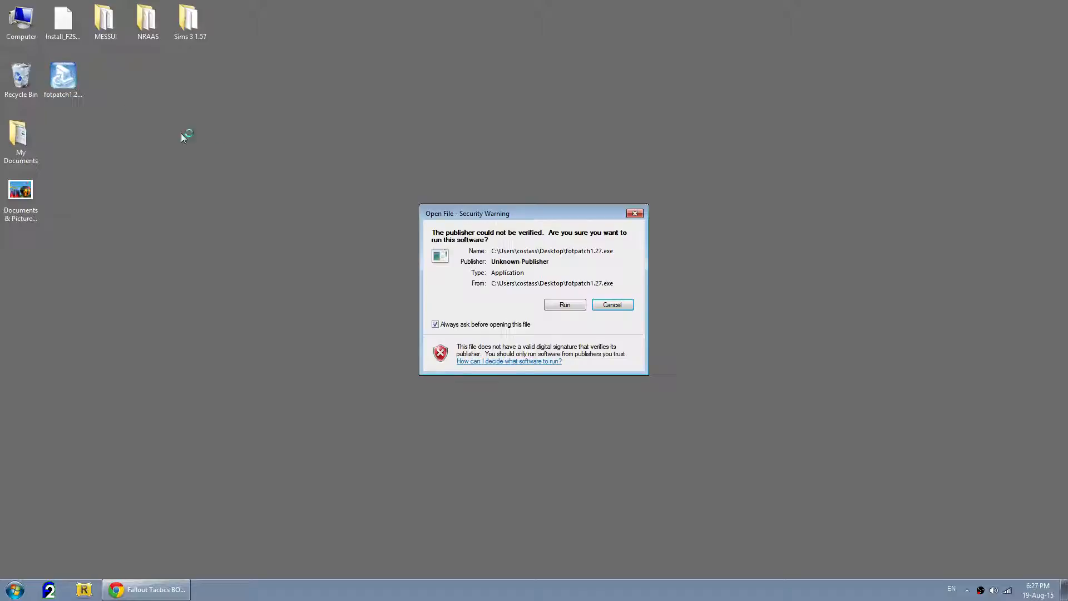
{"action": "left_click", "coordinate": [568, 305]}
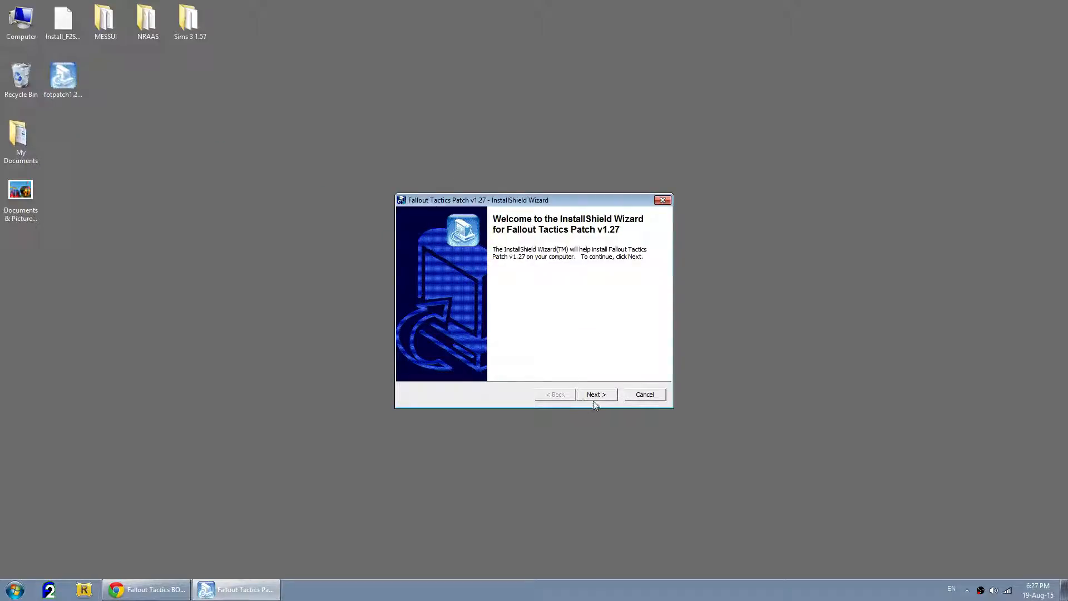
{"action": "left_click", "coordinate": [596, 395]}
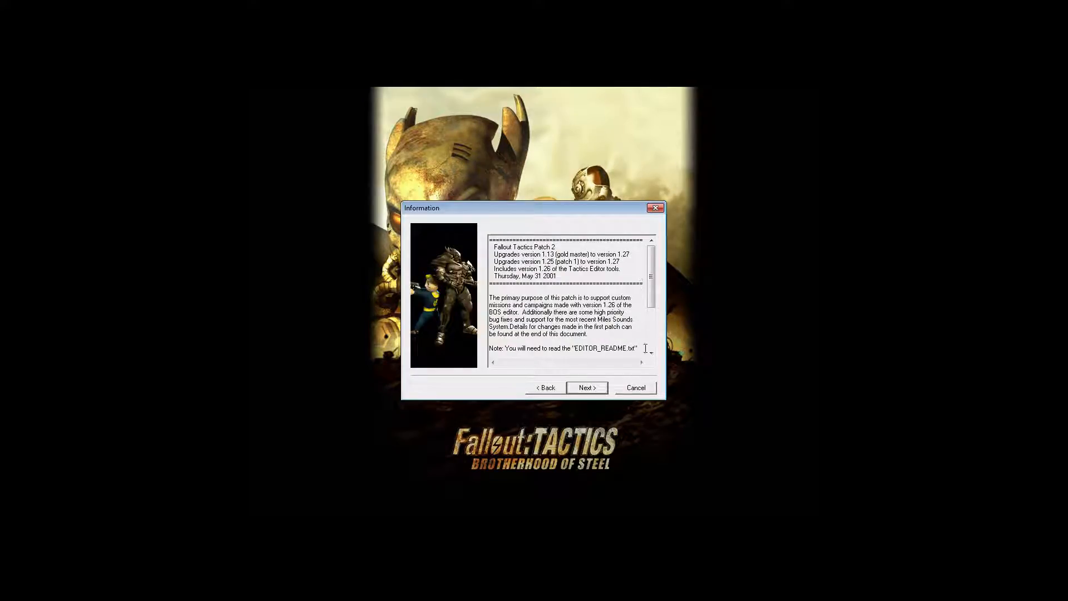
Step: Read the patch's information text through to the end, and exit the setup without installing
{"action": "left_click_drag", "start_coordinate": [649, 288], "coordinate": [646, 273]}
{"action": "left_click_drag", "start_coordinate": [531, 207], "coordinate": [536, 190]}
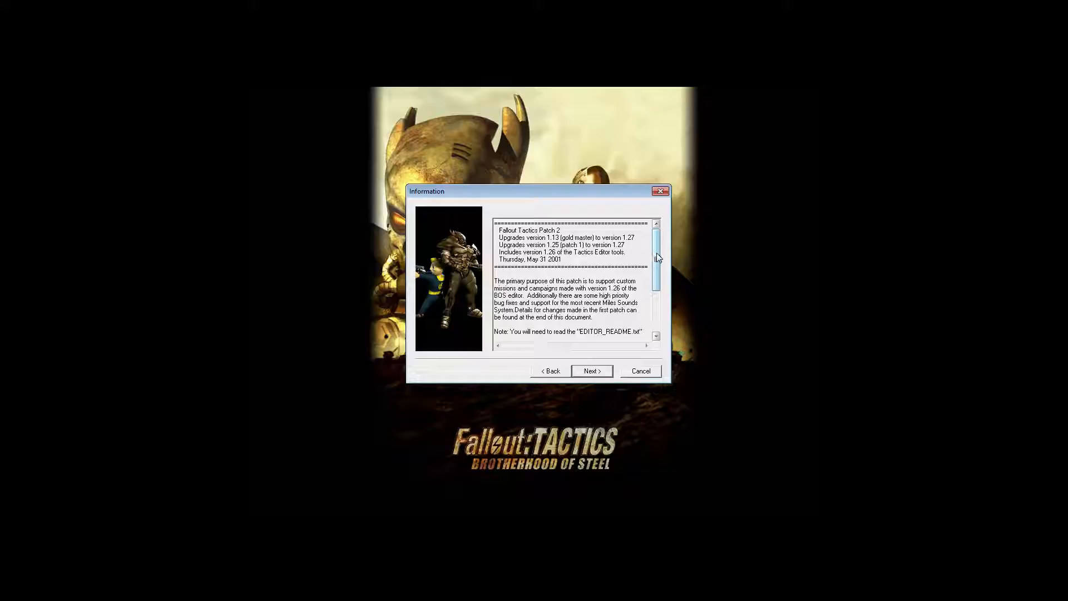
{"action": "left_click_drag", "start_coordinate": [596, 199], "coordinate": [596, 192]}
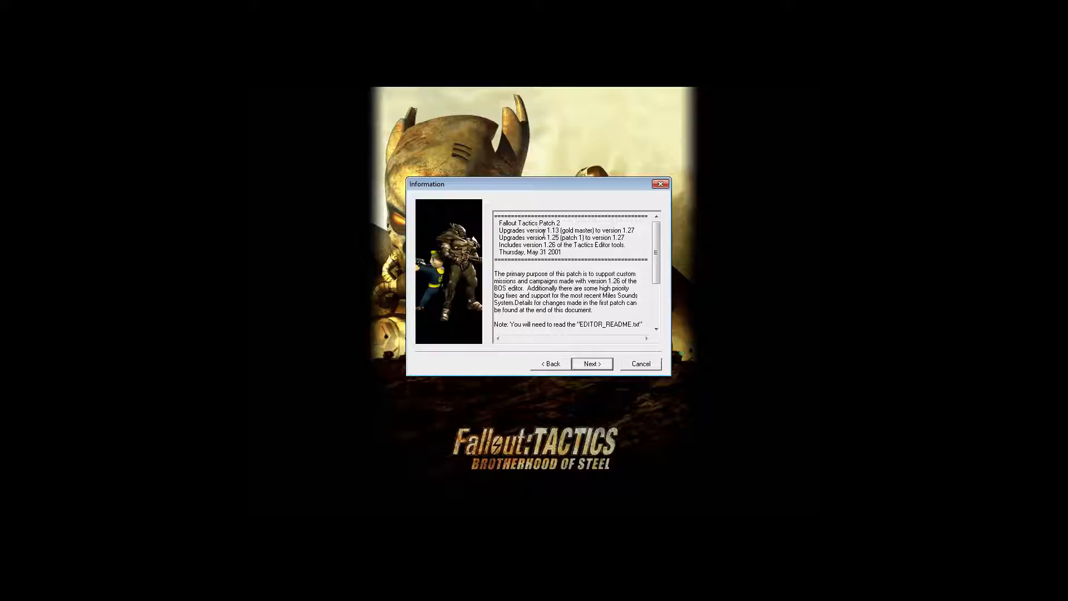
{"action": "mouse_move", "coordinate": [546, 188]}
{"action": "left_mouse_down"}
{"action": "mouse_move", "coordinate": [711, 257]}
{"action": "mouse_move", "coordinate": [705, 177]}
{"action": "mouse_move", "coordinate": [547, 182]}
{"action": "left_mouse_up"}
{"action": "left_click_drag", "start_coordinate": [658, 256], "coordinate": [668, 315]}
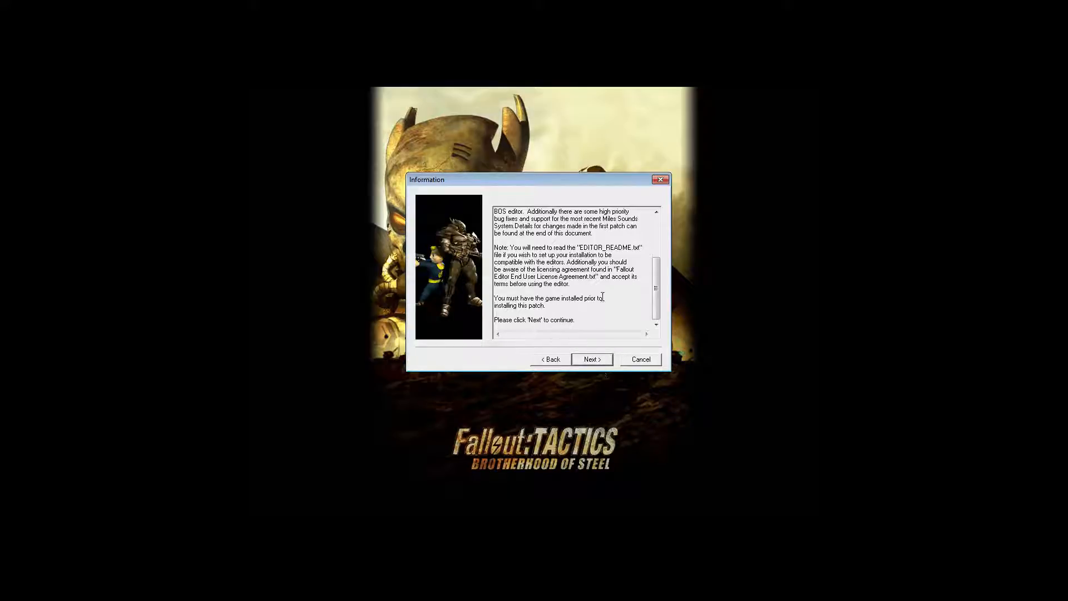
{"action": "left_click_drag", "start_coordinate": [566, 181], "coordinate": [551, 172]}
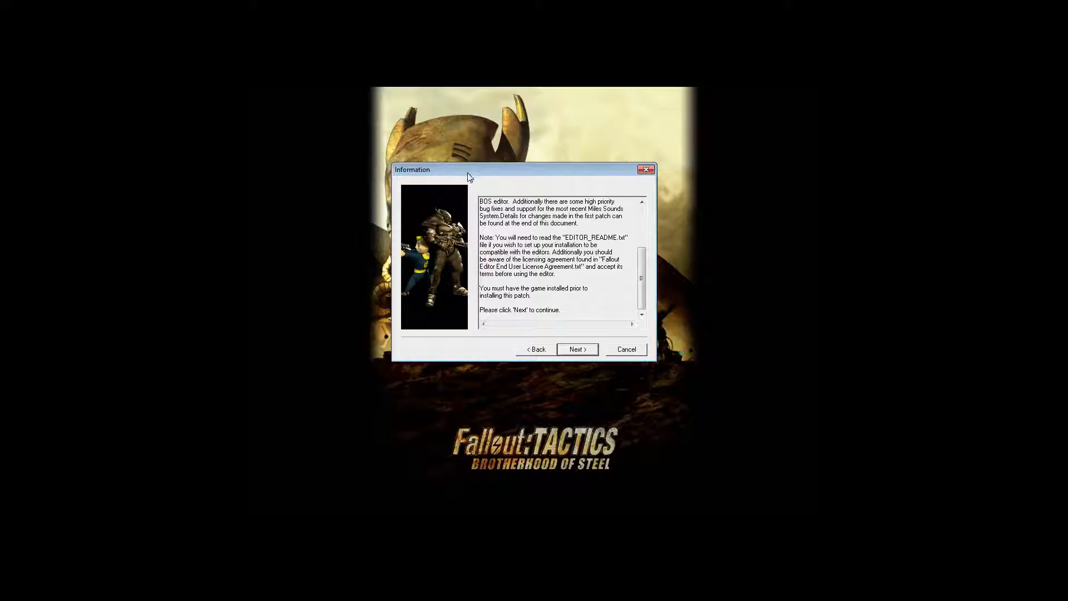
{"action": "left_click", "coordinate": [627, 351]}
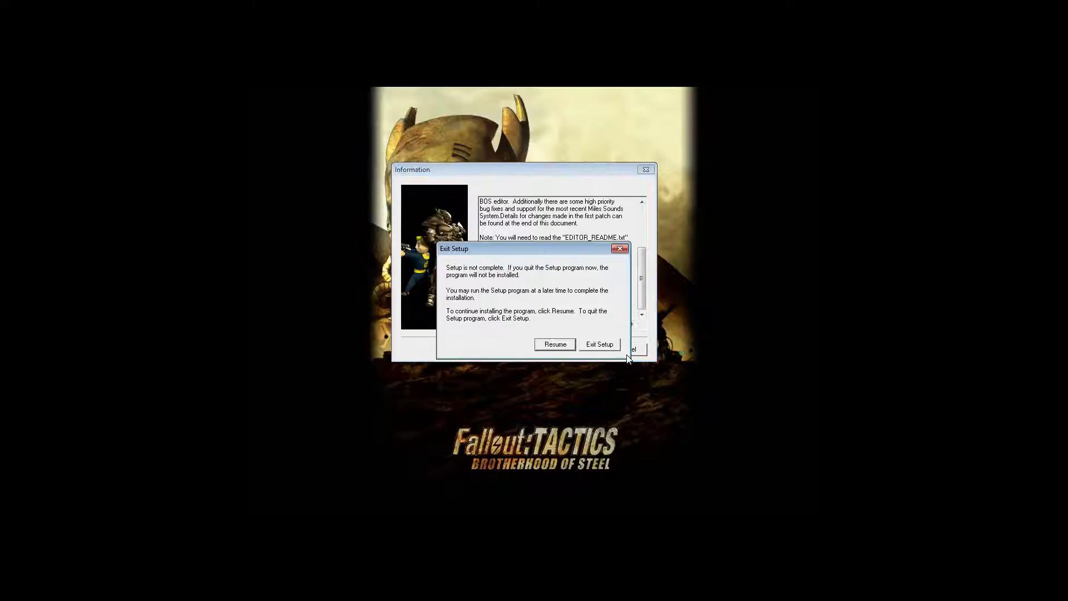
{"action": "left_click", "coordinate": [599, 346]}
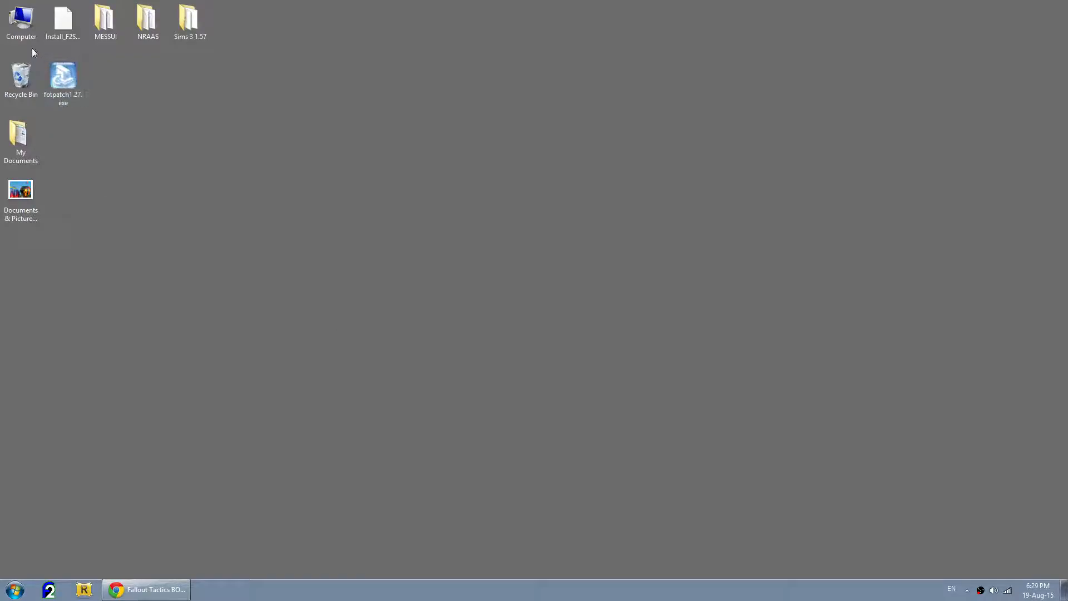
Step: Open the Fallout Tactics folder inside Games on the New (D:) drive
{"action": "double_click", "coordinate": [32, 29]}
{"action": "double_click", "coordinate": [623, 195]}
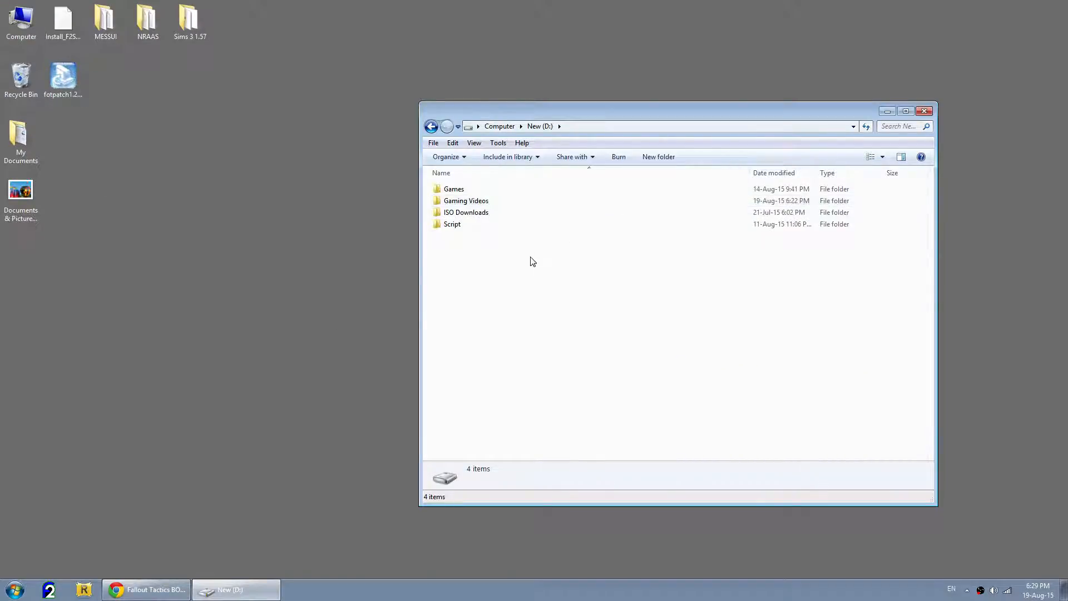
{"action": "double_click", "coordinate": [475, 192]}
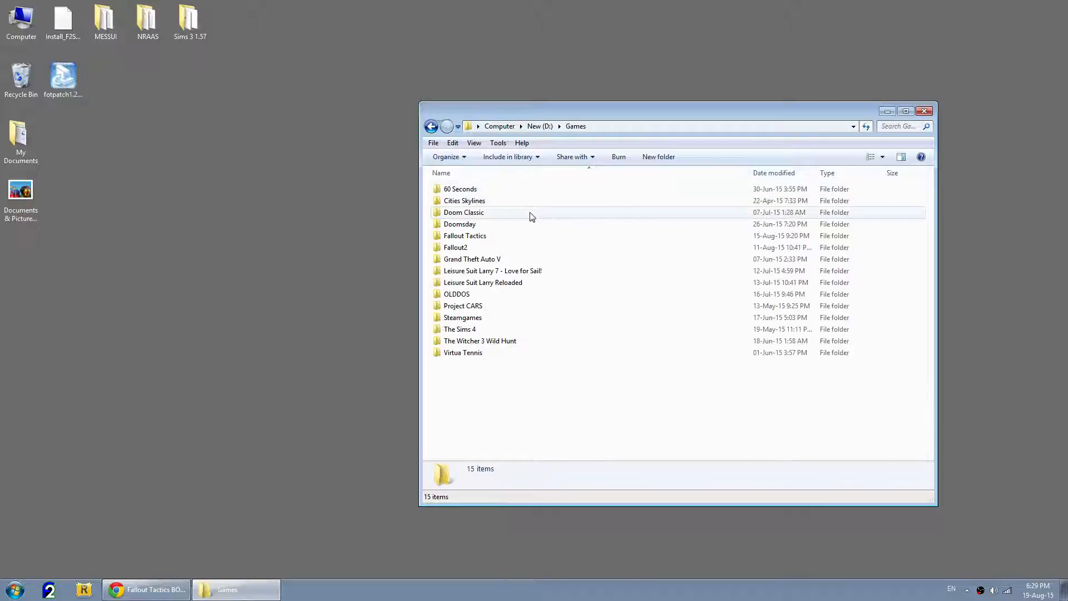
{"action": "double_click", "coordinate": [506, 238]}
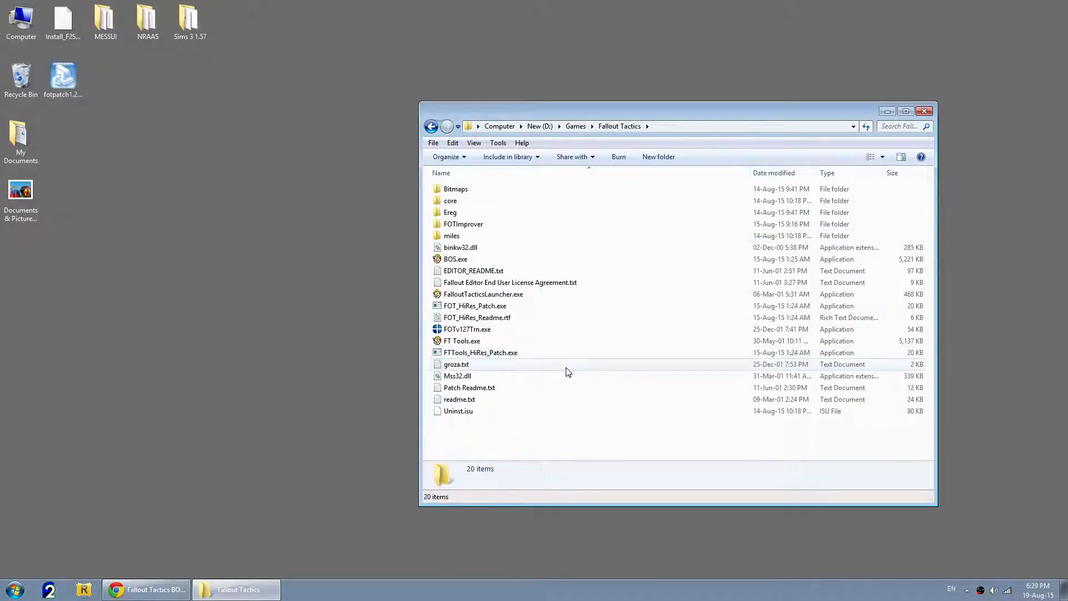
{"action": "left_click_drag", "start_coordinate": [542, 115], "coordinate": [541, 104]}
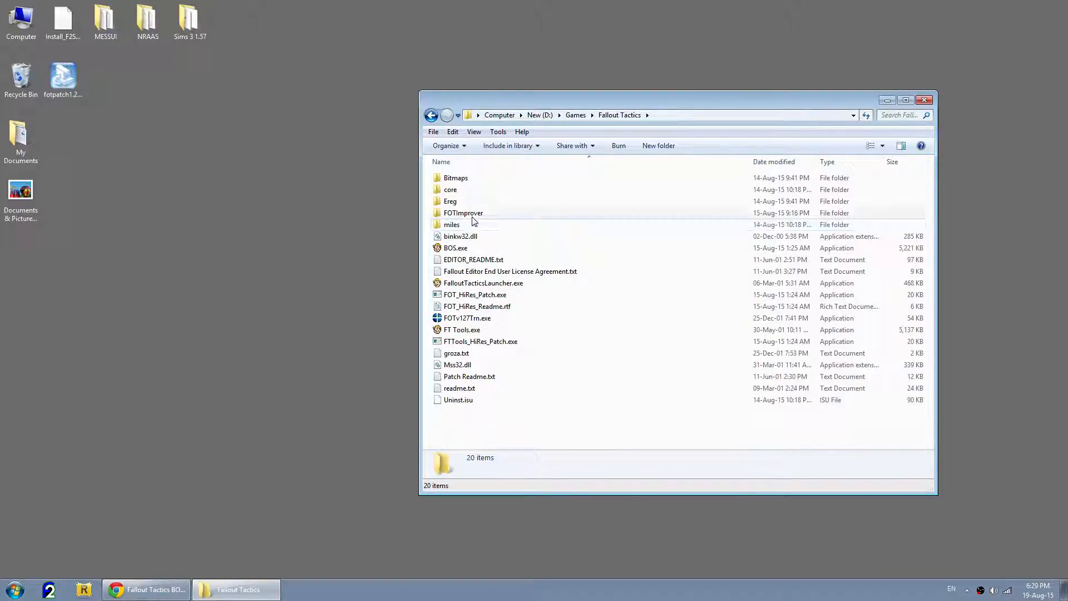
Step: Examine the FOTImprover folder, FT Tools.exe, FalloutTacticsLauncher.exe and BOS.exe in the game folder
{"action": "left_click", "coordinate": [444, 217]}
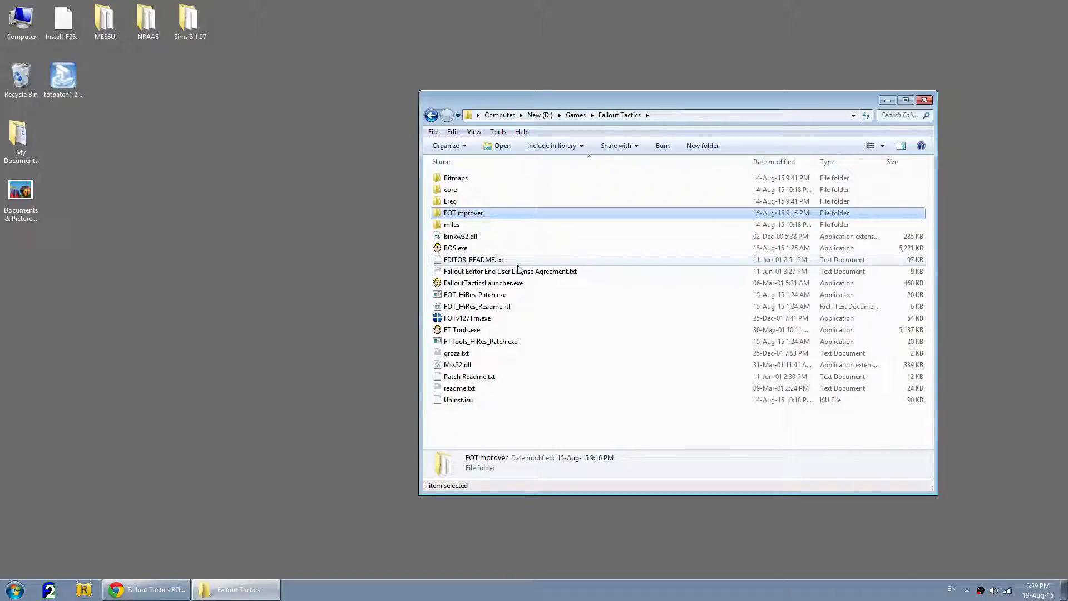
{"action": "left_click_drag", "start_coordinate": [521, 101], "coordinate": [525, 98]}
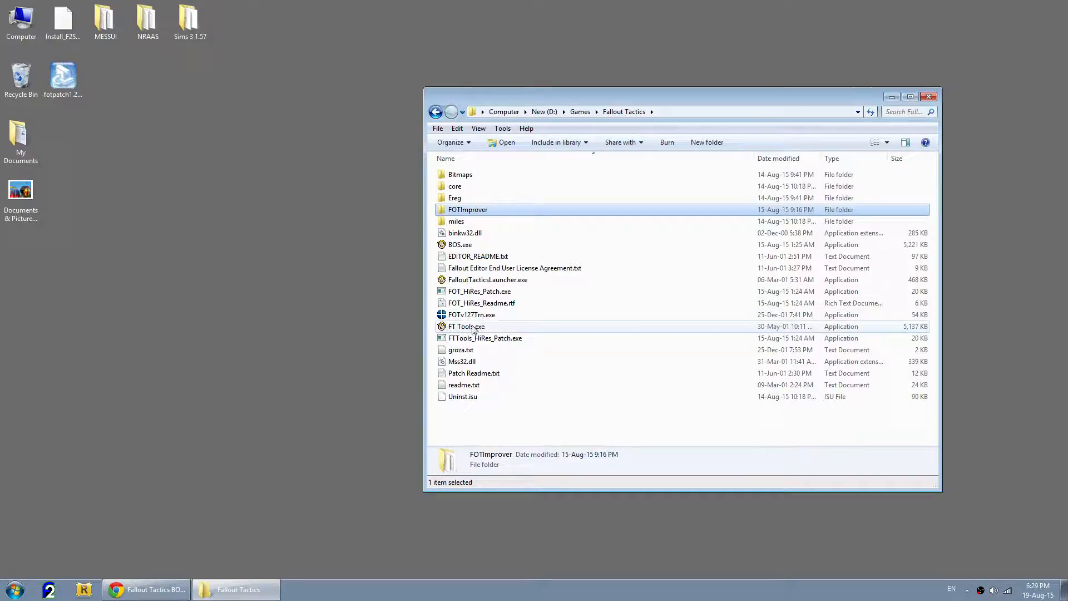
{"action": "left_click", "coordinate": [473, 327]}
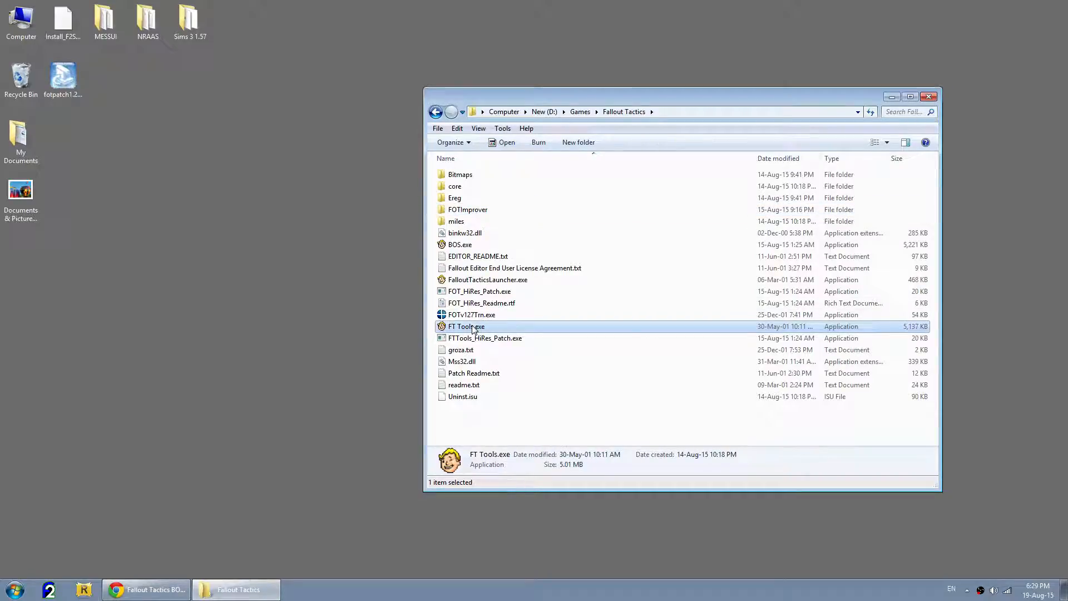
{"action": "left_click", "coordinate": [468, 247]}
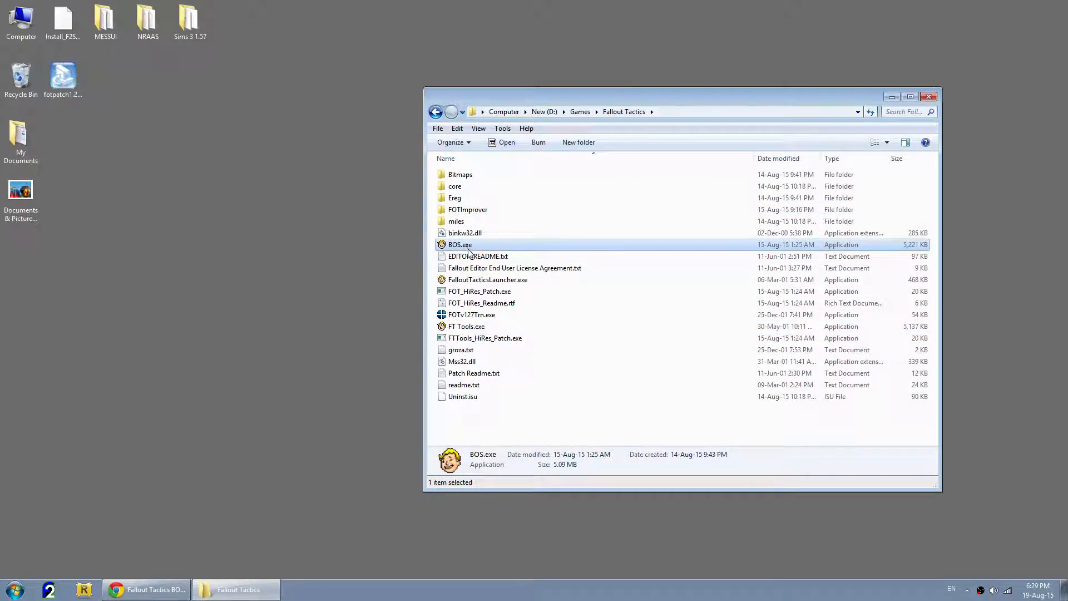
{"action": "left_click", "coordinate": [466, 327]}
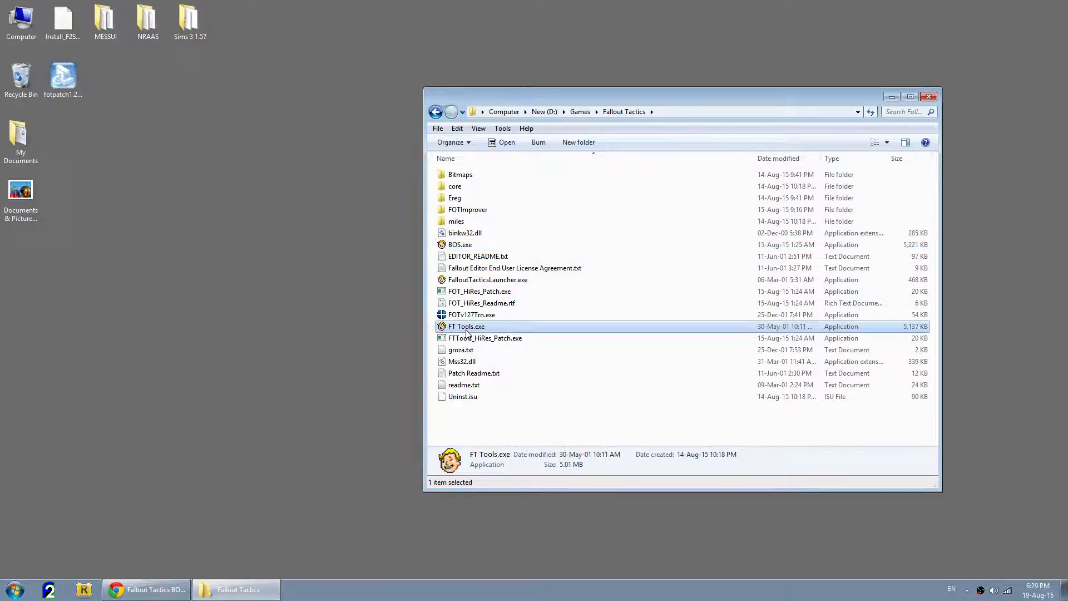
{"action": "left_click", "coordinate": [467, 280]}
{"action": "left_click", "coordinate": [459, 244]}
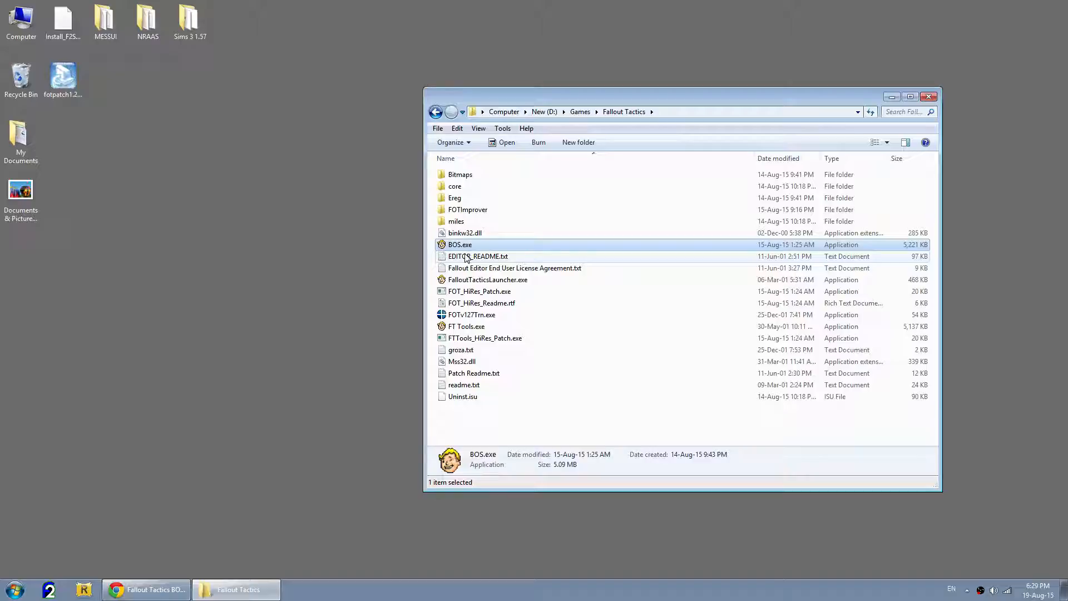
{"action": "left_click", "coordinate": [470, 211]}
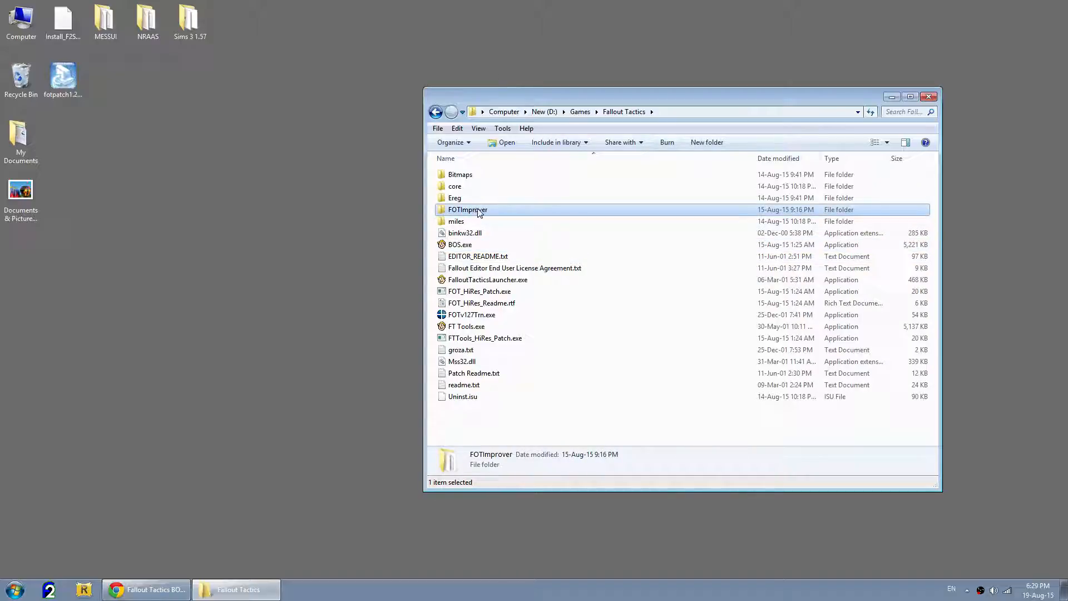
{"action": "left_click_drag", "start_coordinate": [521, 103], "coordinate": [481, 95]}
Step: Launch the game from BOS.exe and open its display options
{"action": "left_click", "coordinate": [421, 238]}
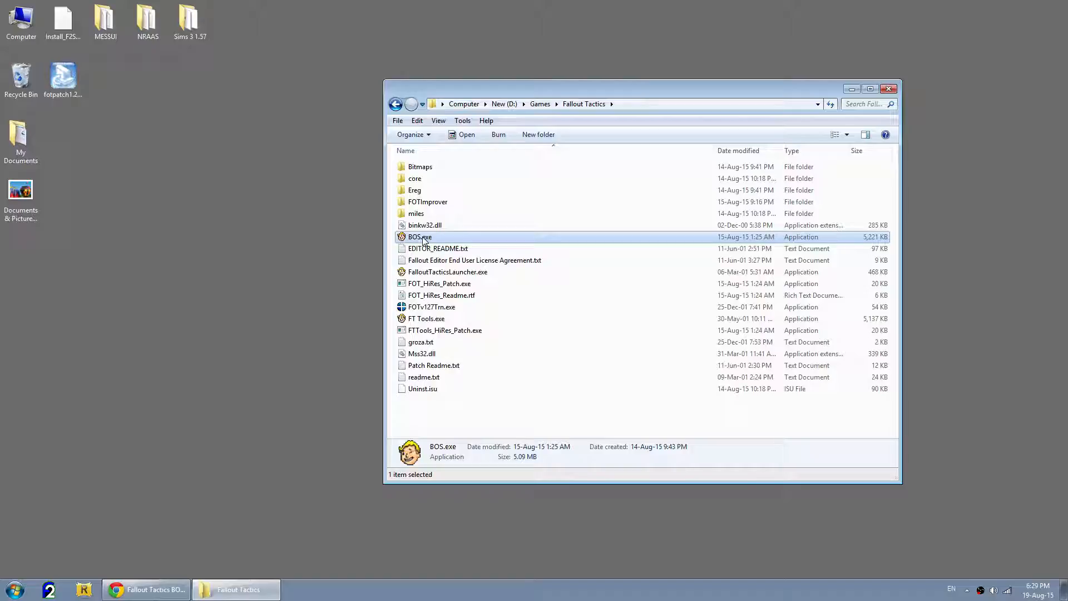
{"action": "double_click", "coordinate": [423, 239]}
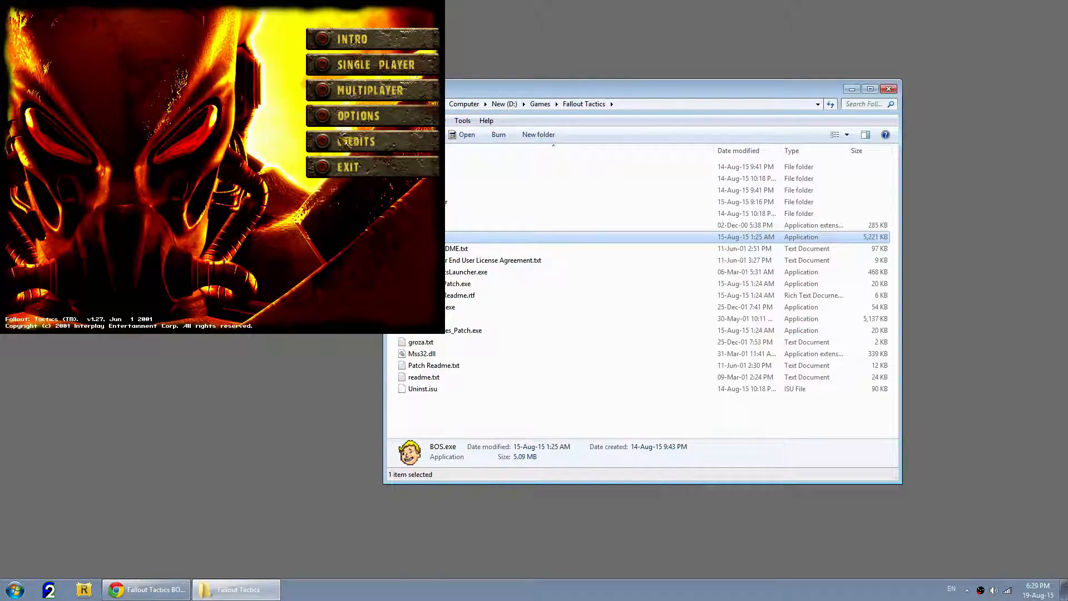
{"action": "left_click", "coordinate": [327, 120]}
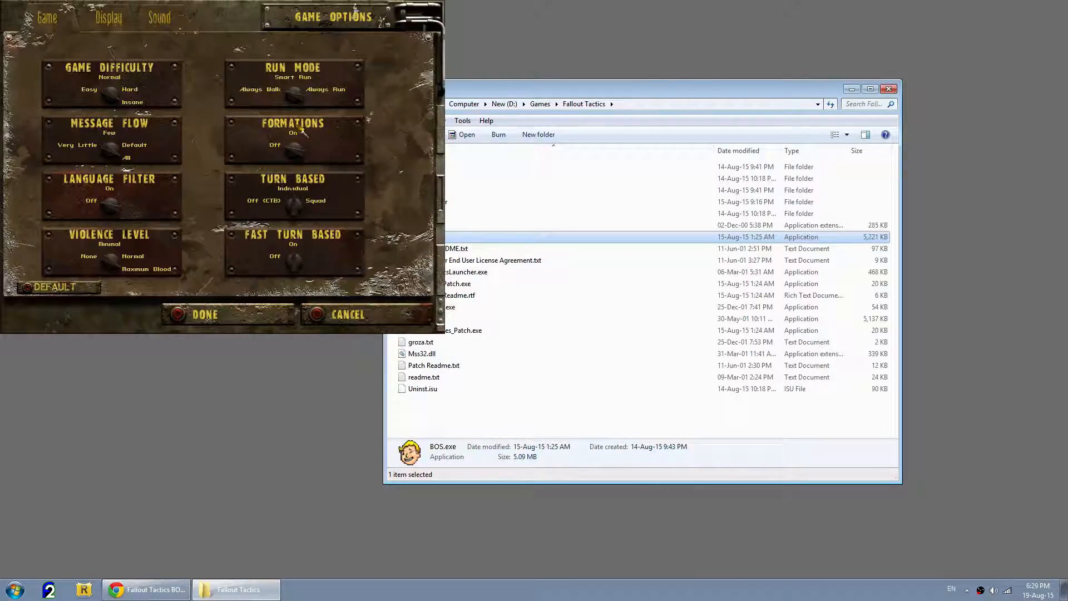
{"action": "left_click", "coordinate": [109, 21]}
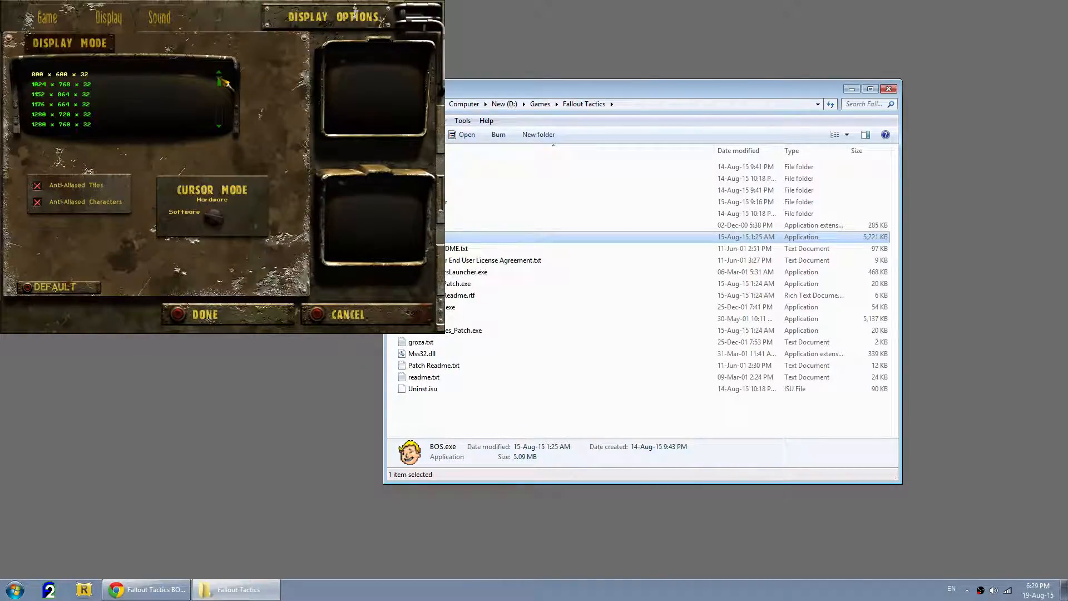
Step: Look through the whole list of available display modes and leave the options without saving
{"action": "left_click_drag", "start_coordinate": [219, 79], "coordinate": [226, 126]}
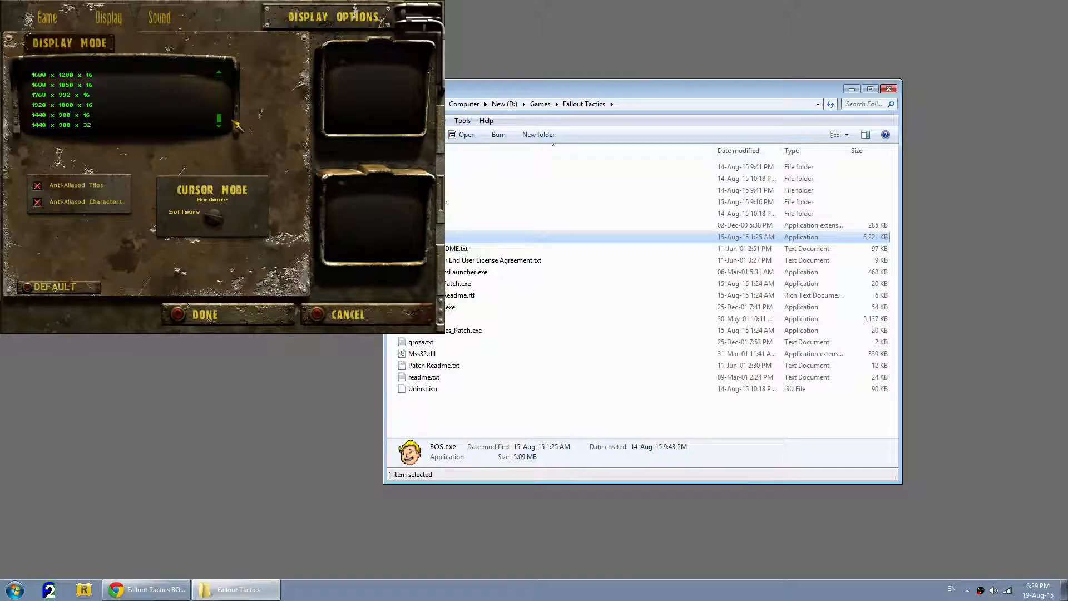
{"action": "left_click_drag", "start_coordinate": [219, 118], "coordinate": [220, 78]}
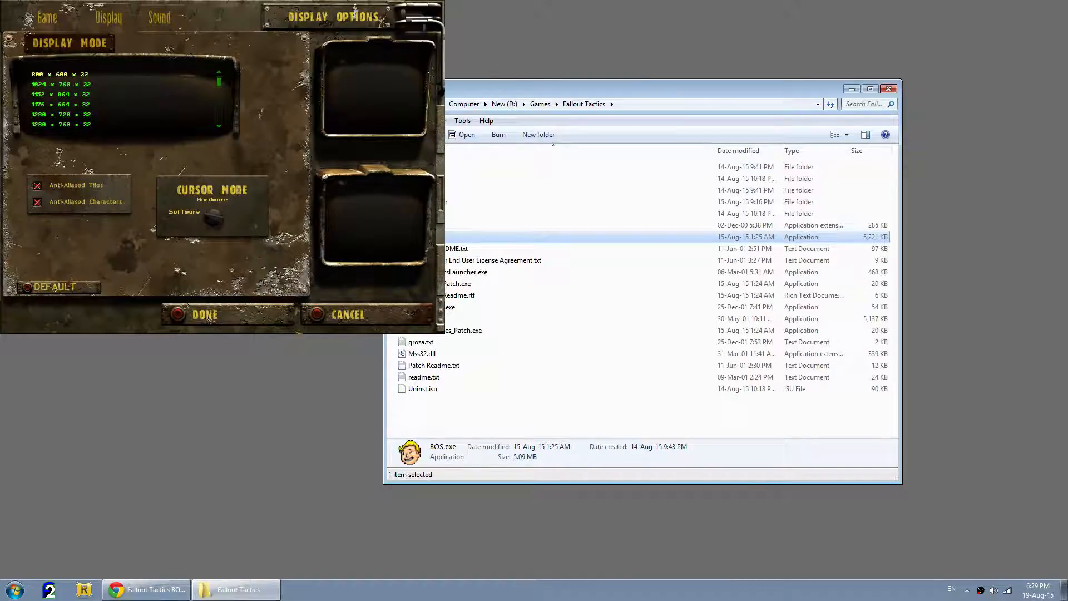
{"action": "left_click", "coordinate": [328, 313]}
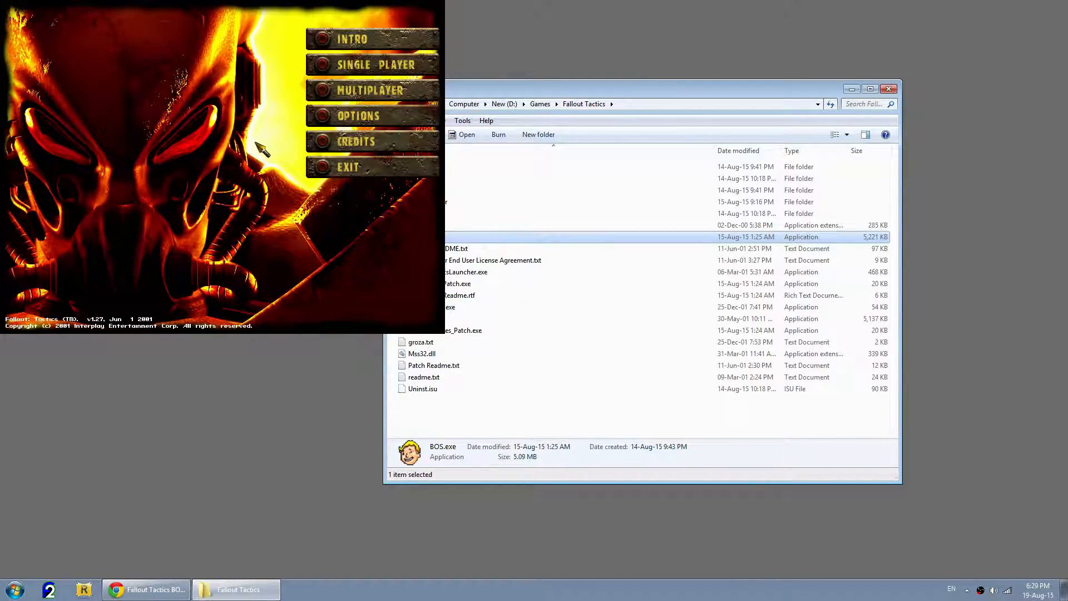
Step: Start a new single-player game and look through the preset characters and their portraits in Character Selection
{"action": "left_click", "coordinate": [331, 64]}
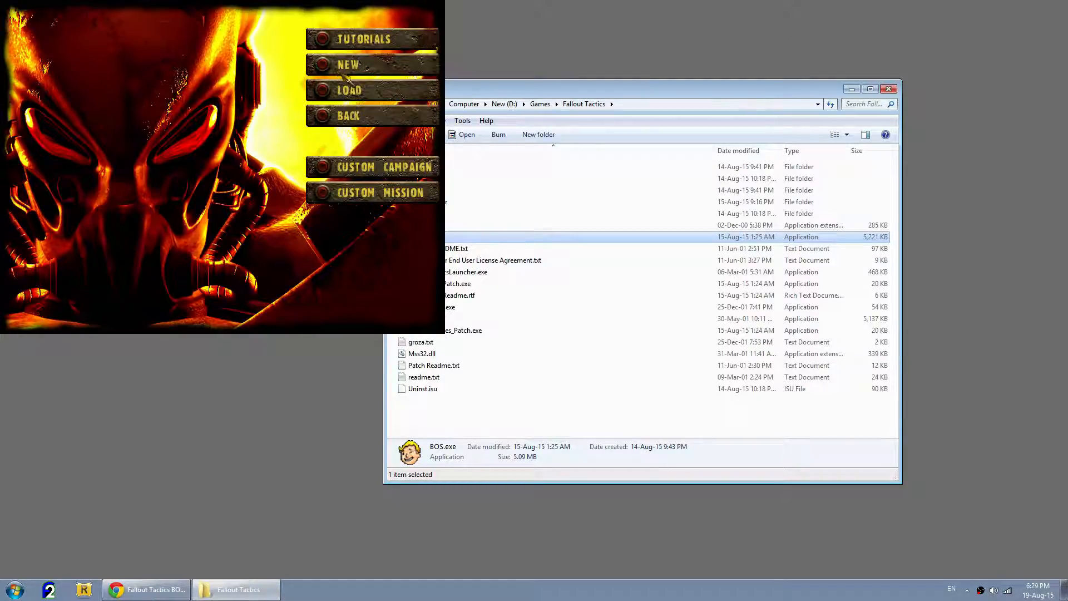
{"action": "left_click", "coordinate": [334, 67]}
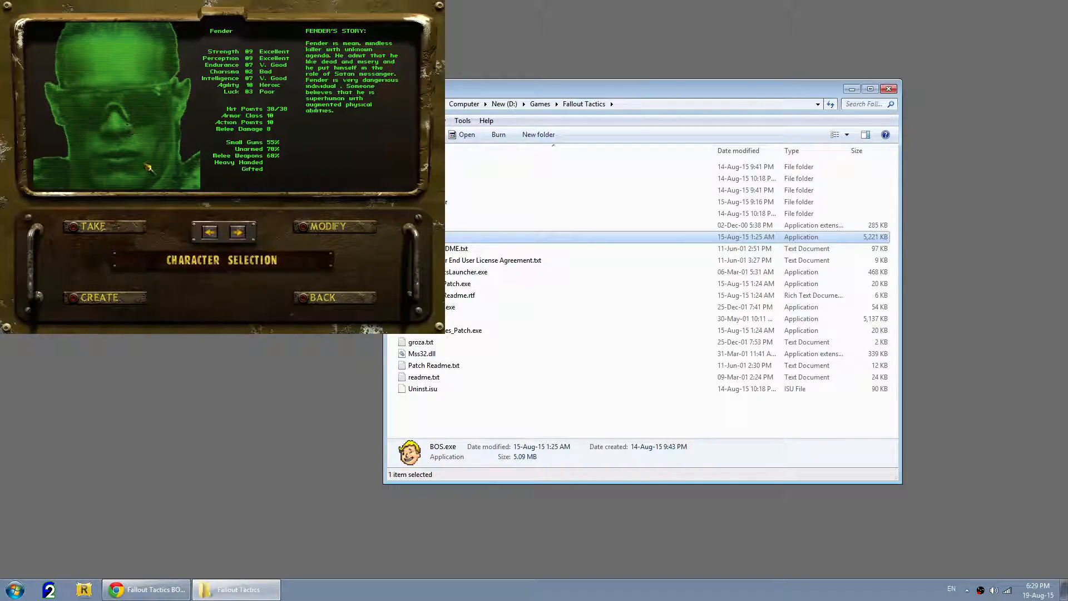
{"action": "left_click", "coordinate": [240, 232]}
{"action": "left_click", "coordinate": [239, 232]}
{"action": "left_click", "coordinate": [240, 232]}
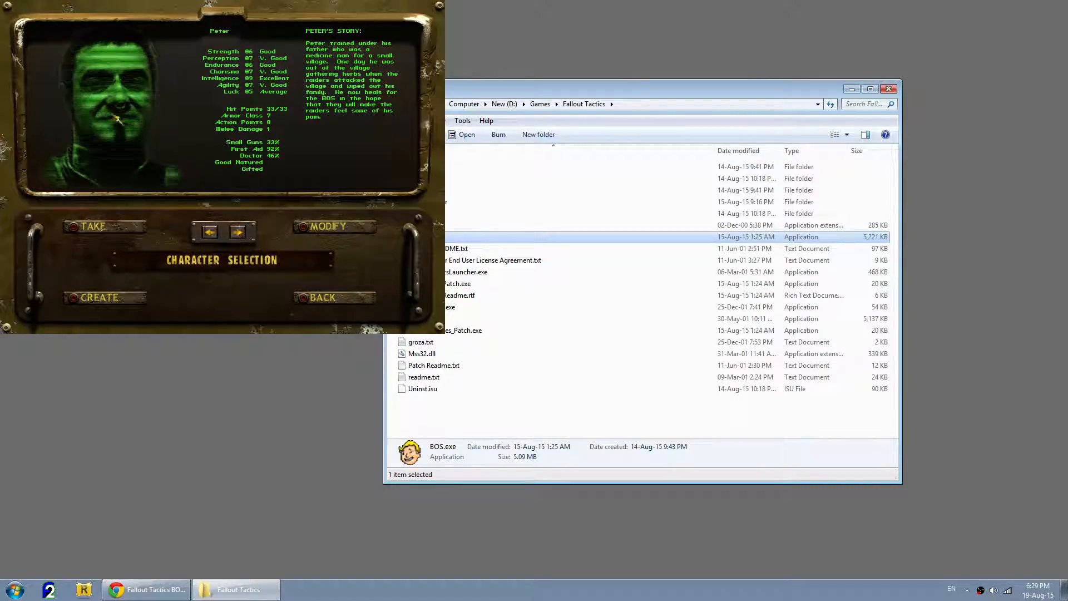
{"action": "left_click", "coordinate": [239, 233]}
{"action": "left_click", "coordinate": [239, 232]}
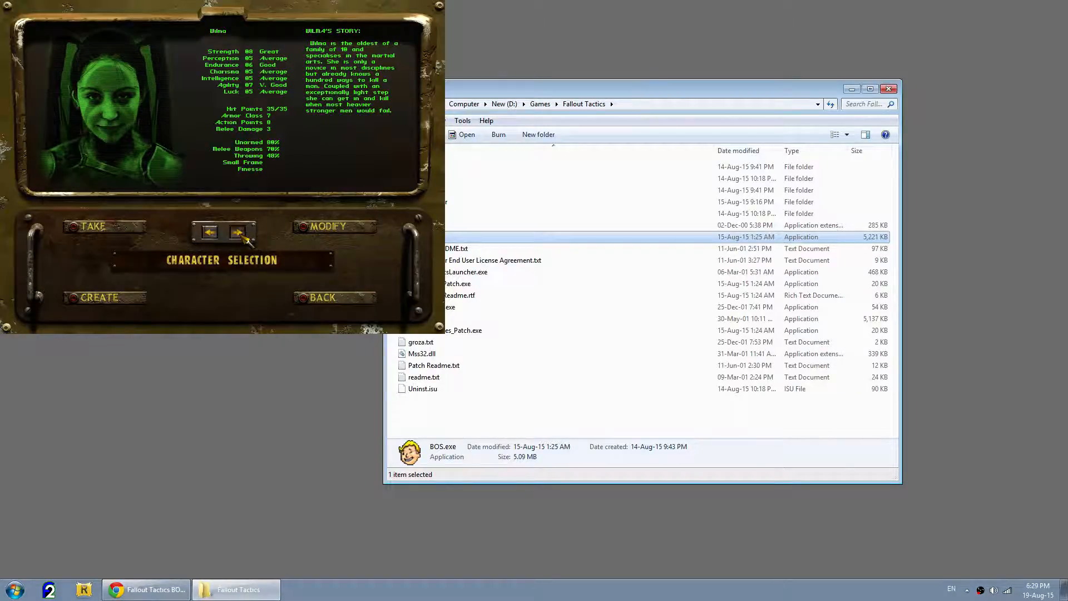
{"action": "left_click", "coordinate": [239, 233]}
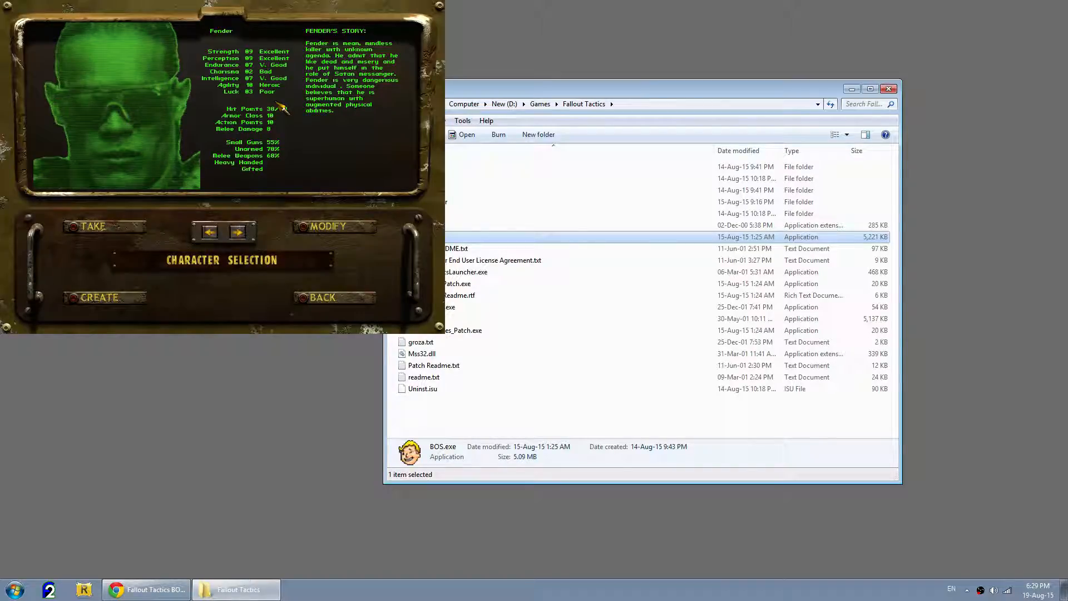
Step: Leave Character Selection, quit the game, and move the Fallout Tactics folder window slightly on the desktop
{"action": "left_click", "coordinate": [305, 301]}
{"action": "left_click", "coordinate": [332, 118]}
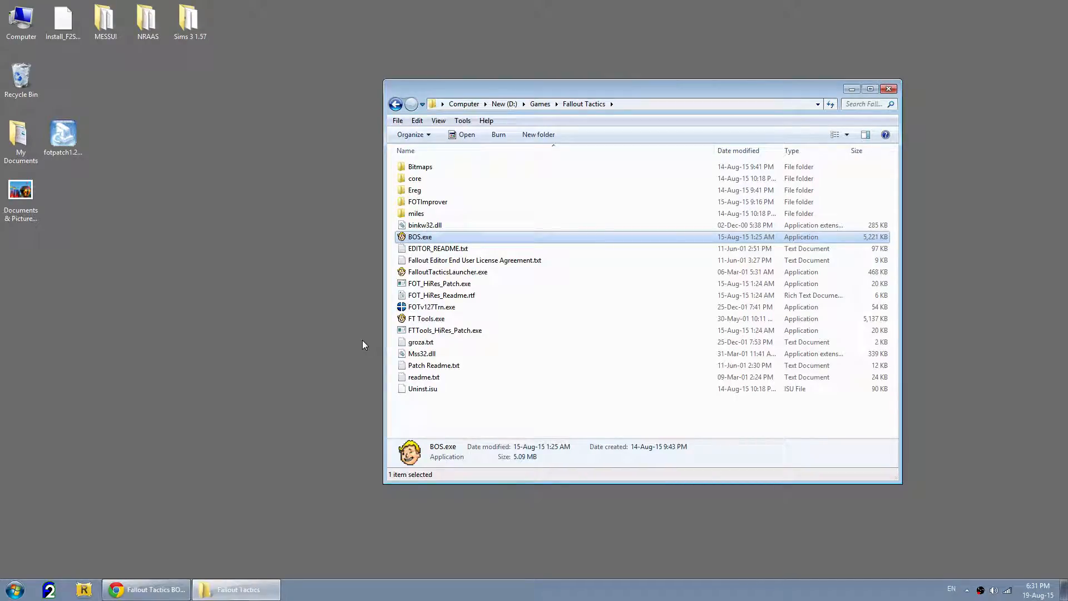
{"action": "left_click_drag", "start_coordinate": [440, 95], "coordinate": [463, 91]}
{"action": "left_click", "coordinate": [362, 179]}
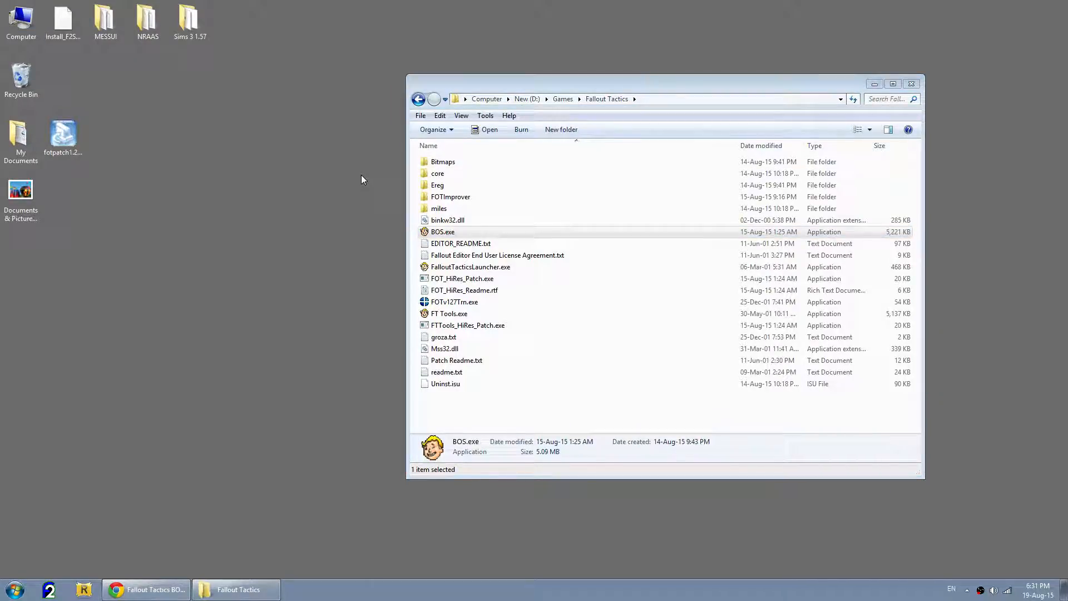
Step: Switch to Chrome and open Google Images in a new tab
{"action": "left_click", "coordinate": [146, 589]}
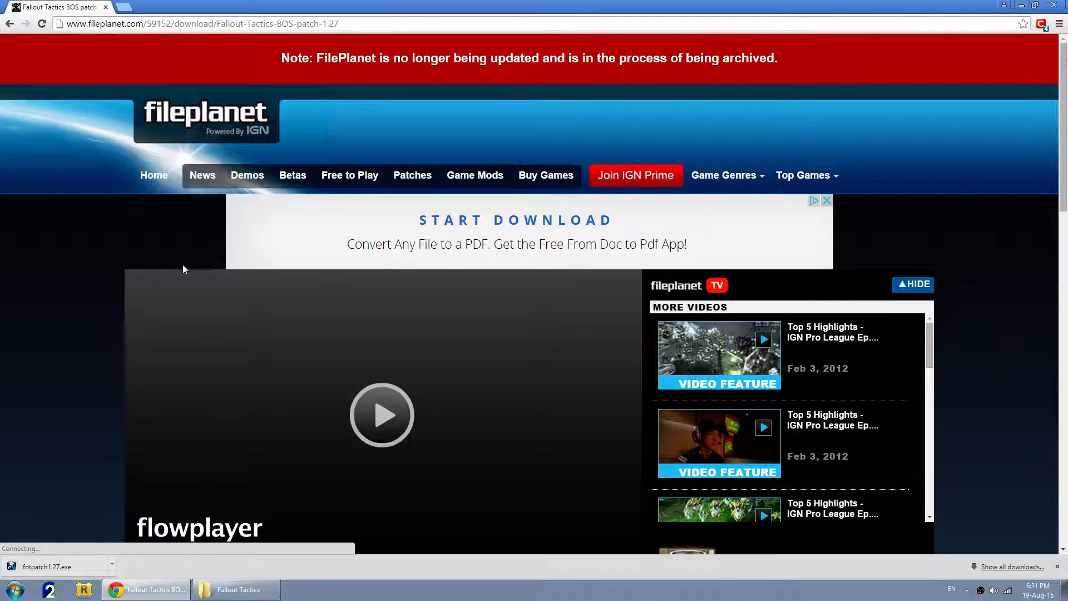
{"action": "left_click", "coordinate": [88, 26]}
{"action": "key", "text": "ctrl+t"}
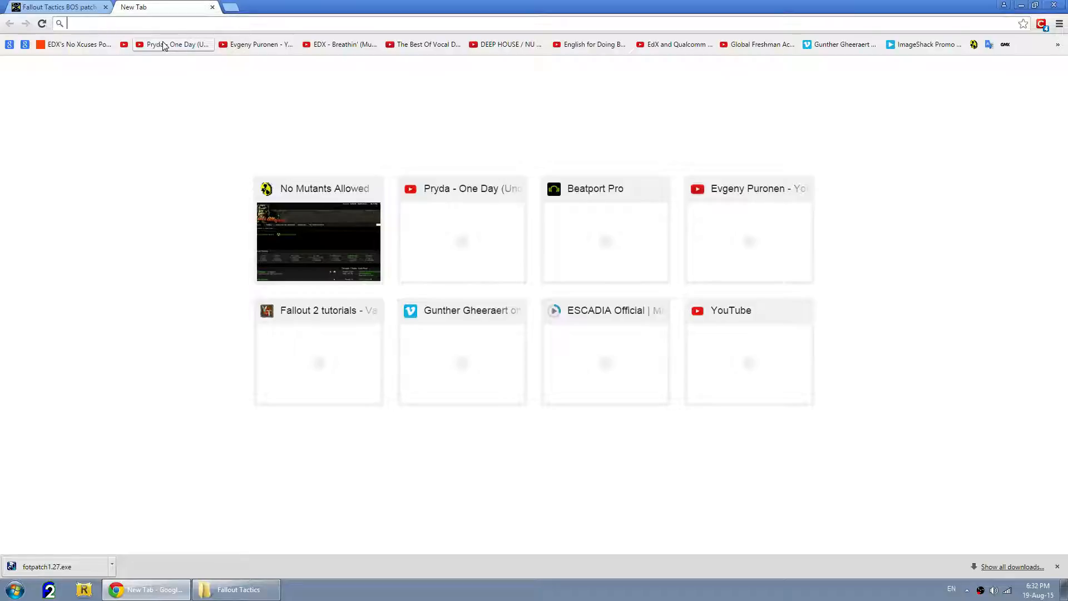
{"action": "type", "text": "googl"}
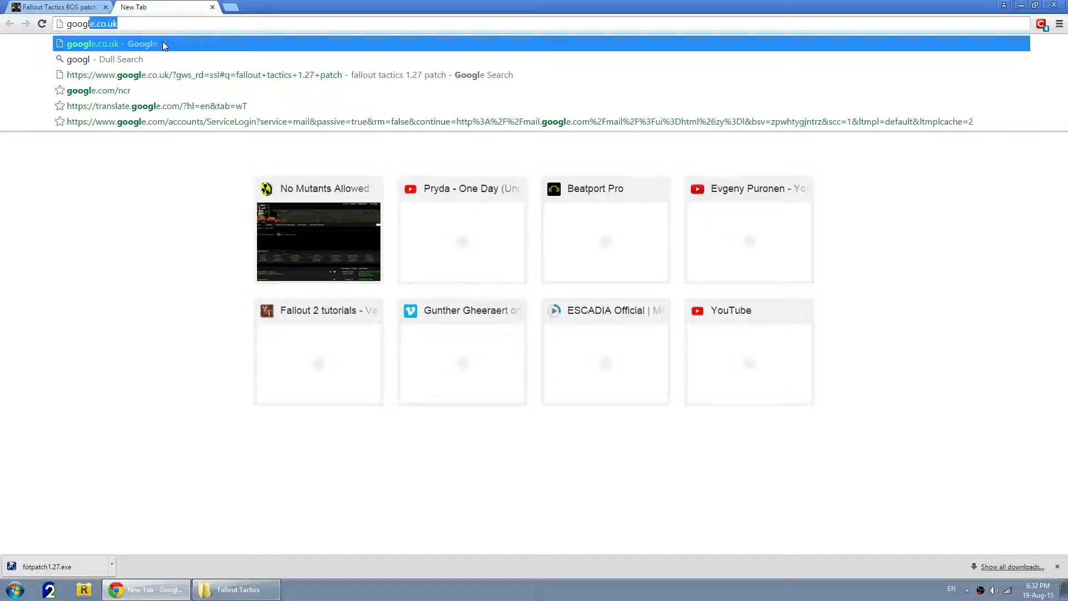
{"action": "key", "text": "Return"}
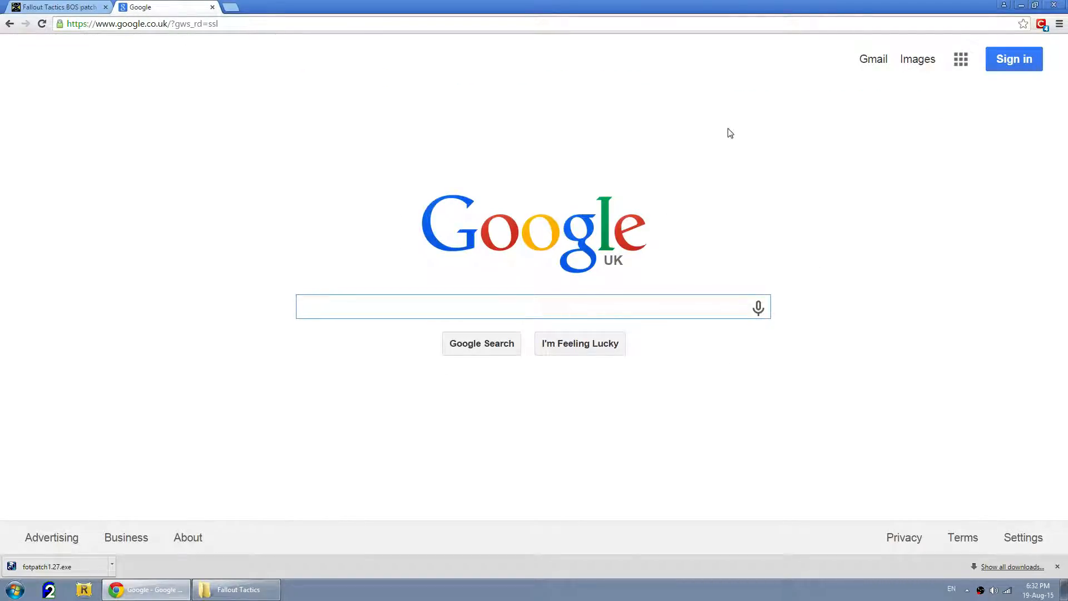
{"action": "left_click", "coordinate": [924, 62]}
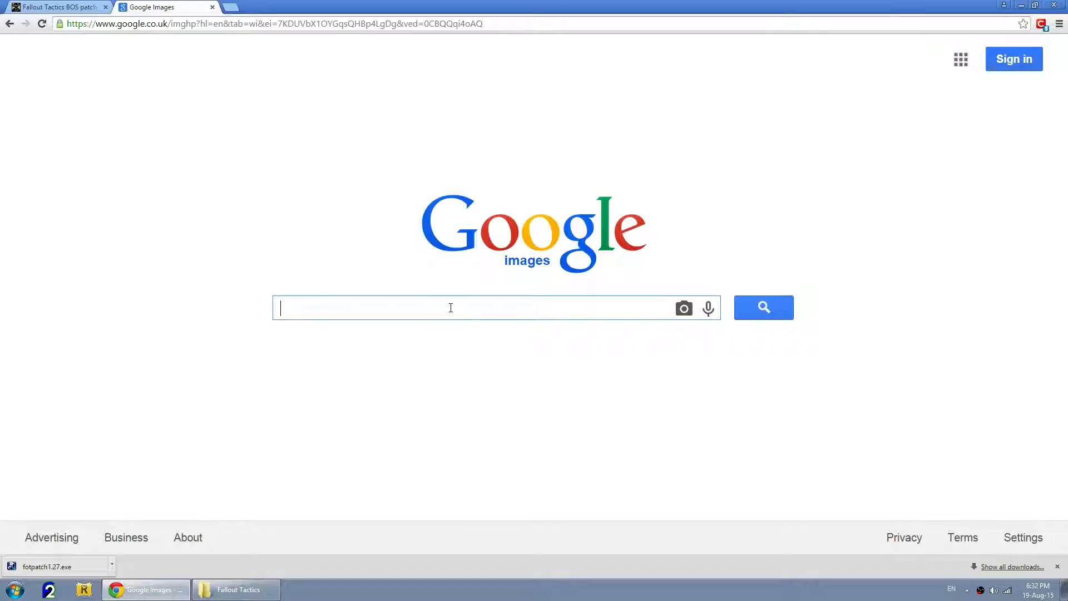
Step: Search for images of "waterworld mariner"
{"action": "type", "text": "water"}
{"action": "key", "text": "BackSpace"}
{"action": "type", "text": "world mariner"}
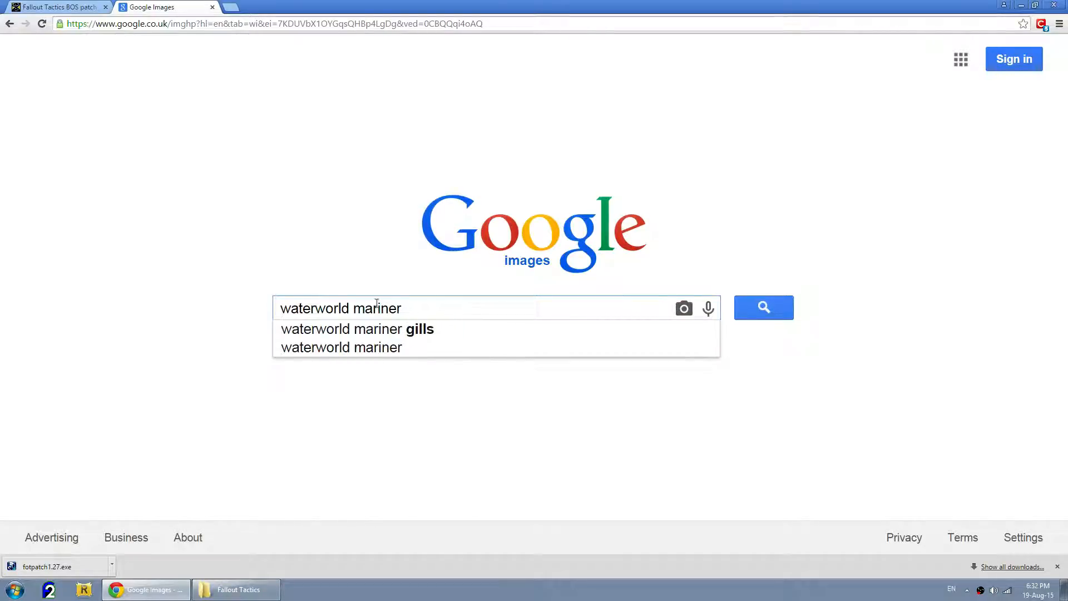
{"action": "left_click", "coordinate": [372, 347]}
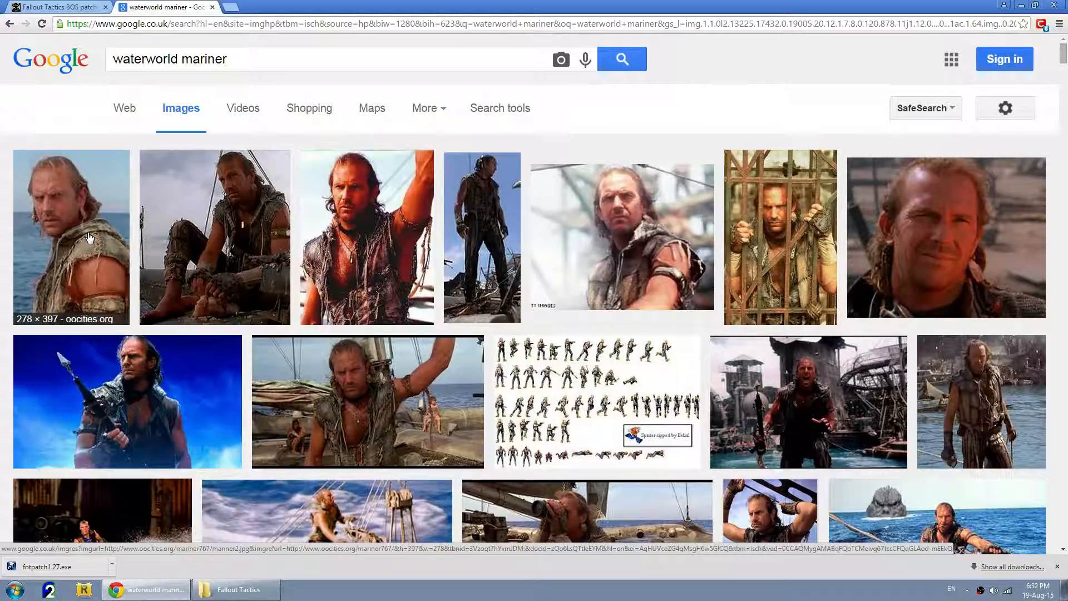
Step: Open the 1920 × 1080 image of the mariner holding a spear gun at full size and set its zoom to 110%
{"action": "scroll", "coordinate": [260, 240], "scroll_direction": "down", "scroll_amount": 3}
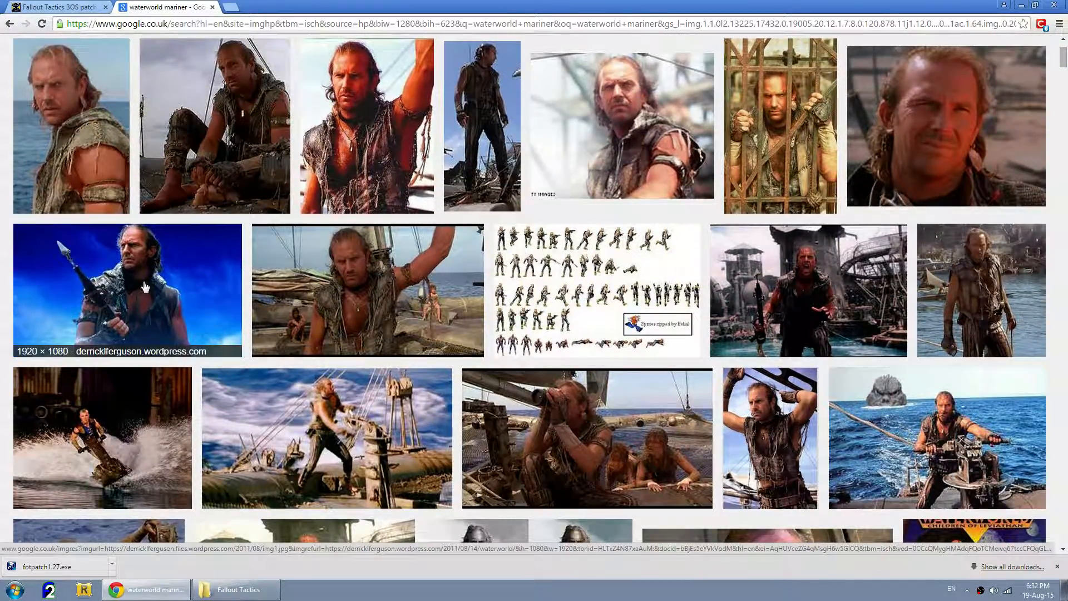
{"action": "left_click", "coordinate": [170, 276]}
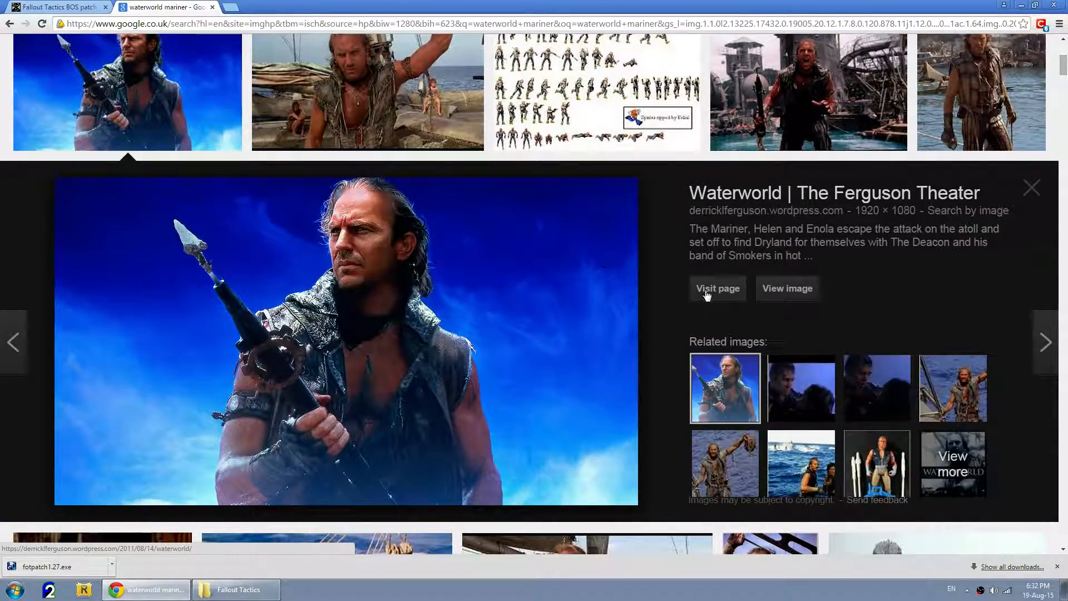
{"action": "left_click", "coordinate": [787, 290]}
{"action": "key", "text": "ctrl+minus"}
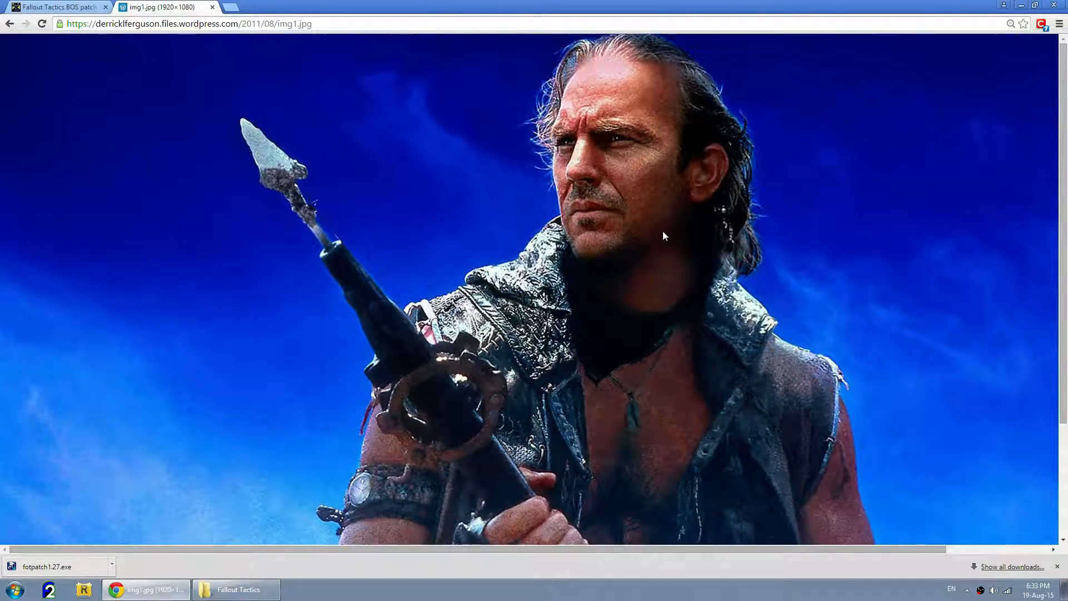
{"action": "key", "text": "ctrl+minus"}
{"action": "key", "text": "ctrl+minus"}
{"action": "key", "text": "ctrl+plus"}
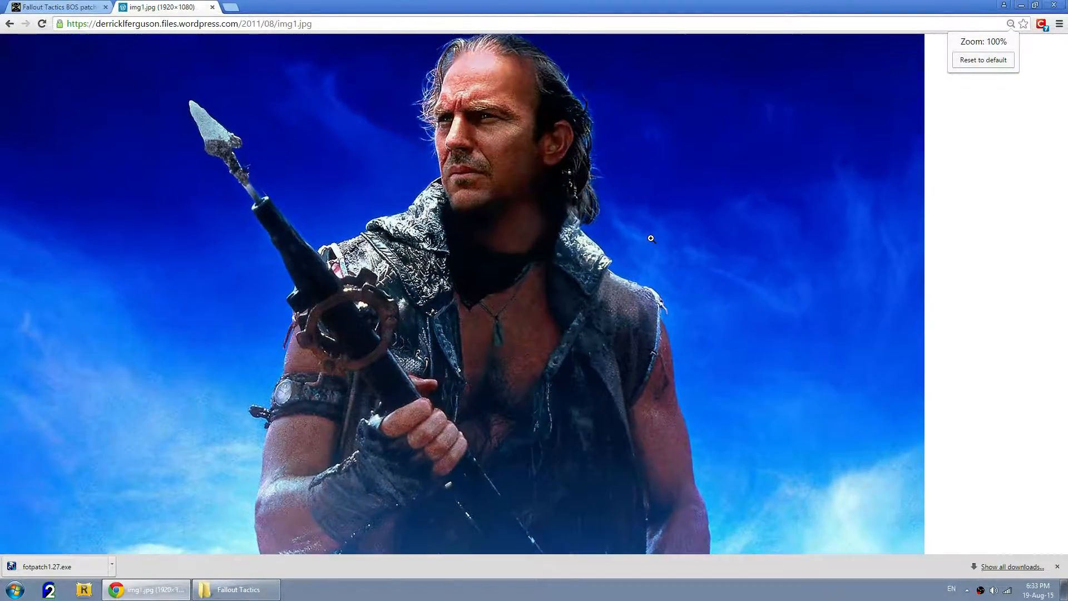
{"action": "key", "text": "ctrl+plus"}
{"action": "key", "text": "ctrl+plus"}
{"action": "key", "text": "ctrl+minus"}
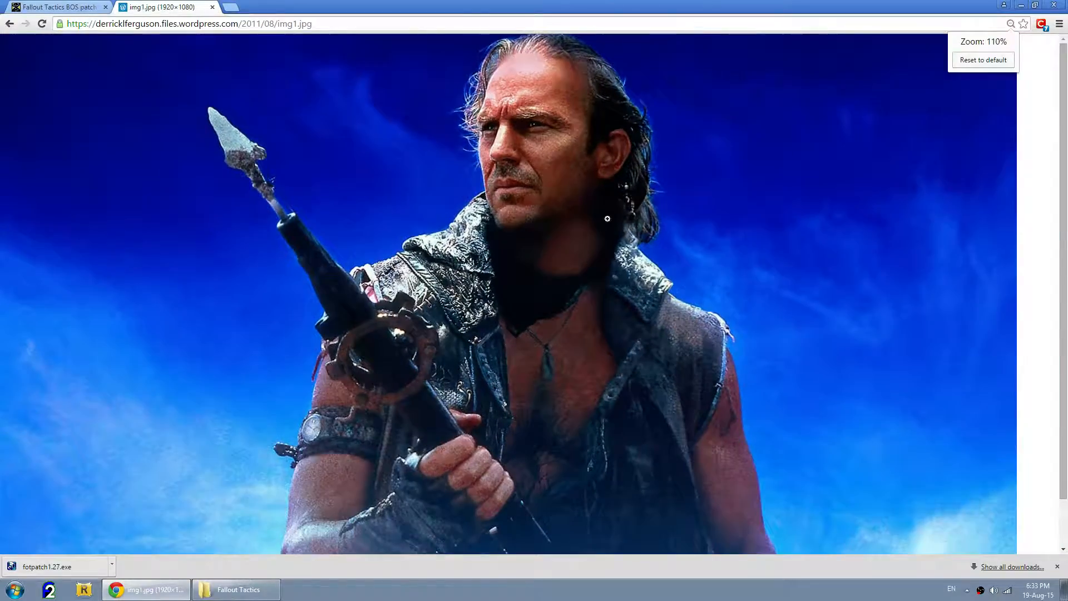
Step: Save the image to the Desktop as img1.jpg and close the browser
{"action": "right_click", "coordinate": [532, 166]}
{"action": "left_click", "coordinate": [532, 166]}
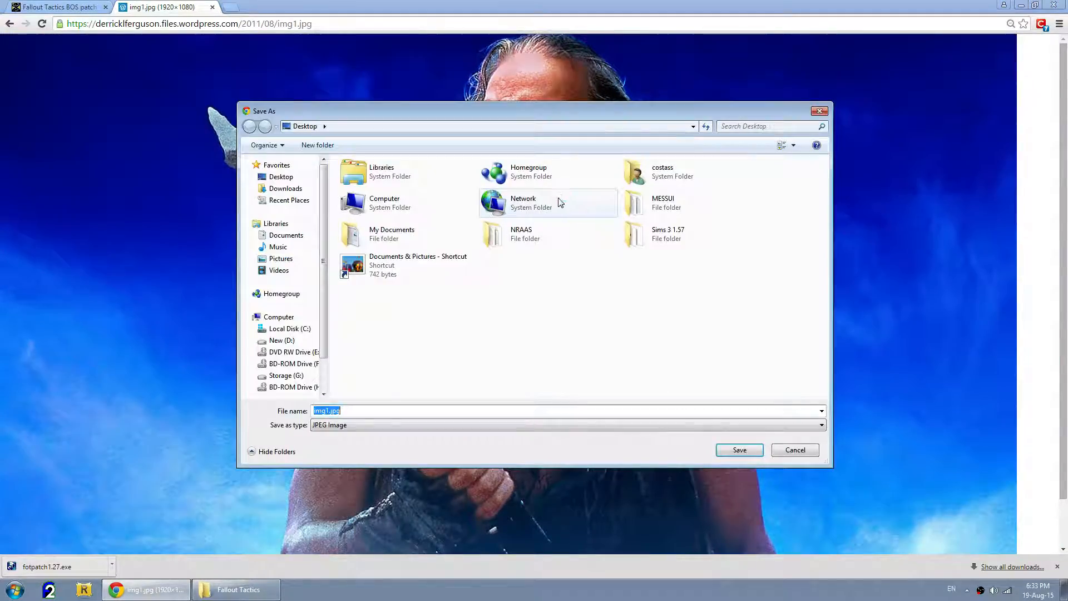
{"action": "left_click_drag", "start_coordinate": [365, 109], "coordinate": [342, 96]}
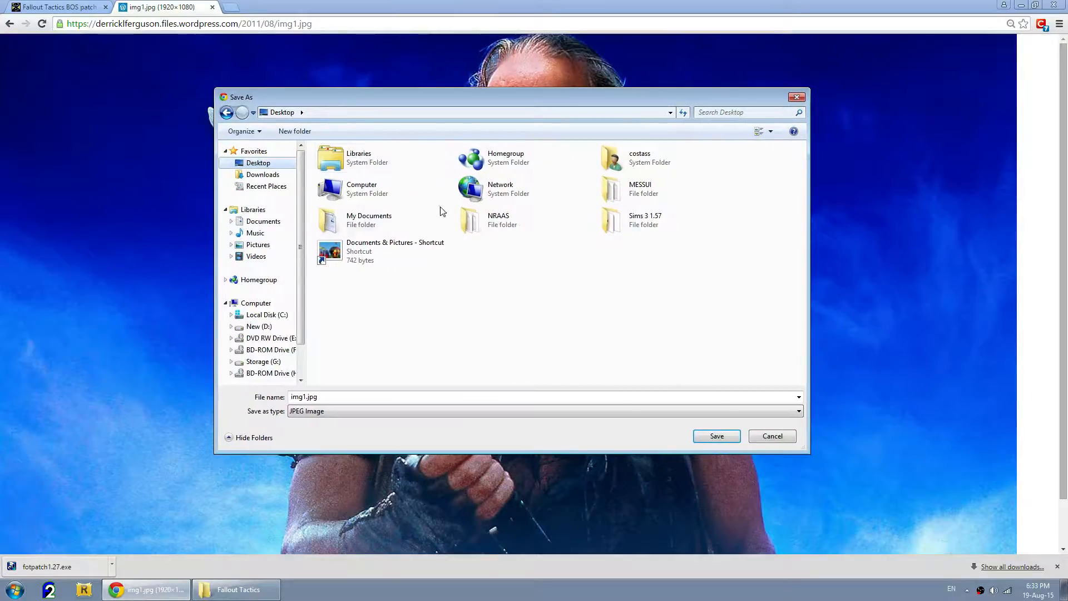
{"action": "left_click", "coordinate": [716, 437]}
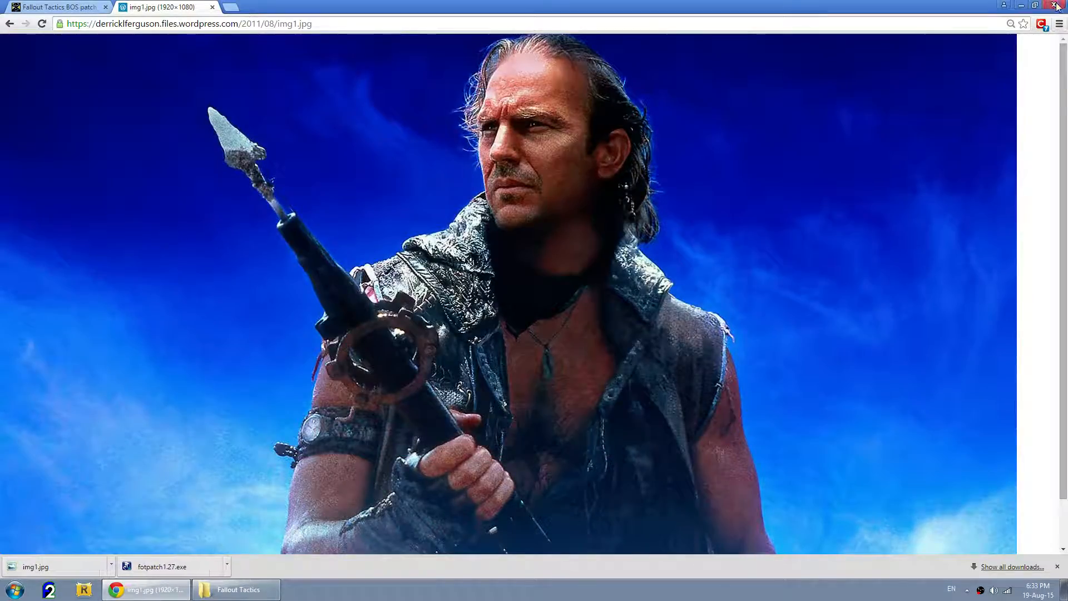
{"action": "left_click", "coordinate": [1054, 5]}
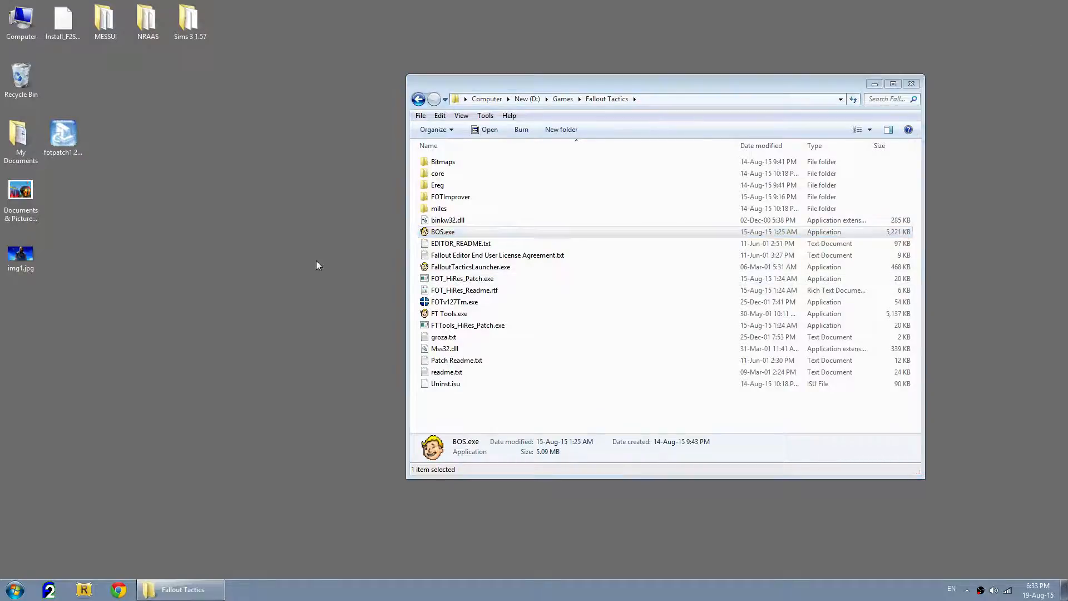
Step: Launch Adobe Photoshop and minimize the Fallout Tactics folder window
{"action": "left_click", "coordinate": [15, 590]}
{"action": "left_click", "coordinate": [67, 328]}
{"action": "left_click", "coordinate": [875, 84]}
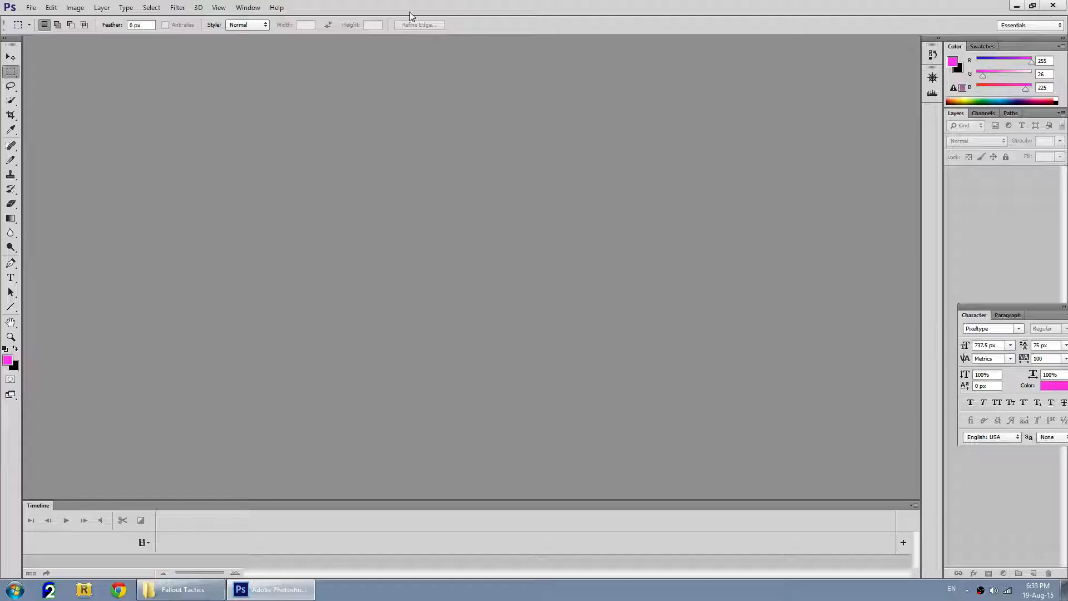
Step: Open img1.jpg from the desktop in Photoshop, maximize the window, and hide the grid
{"action": "left_click_drag", "start_coordinate": [406, 17], "coordinate": [487, 49]}
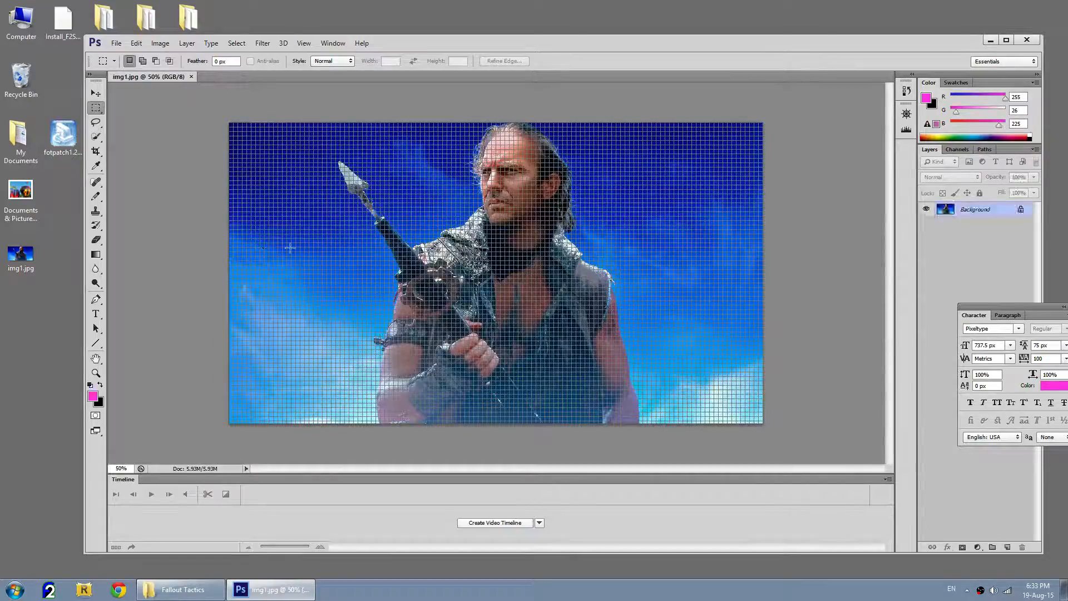
{"action": "left_click", "coordinate": [1006, 40]}
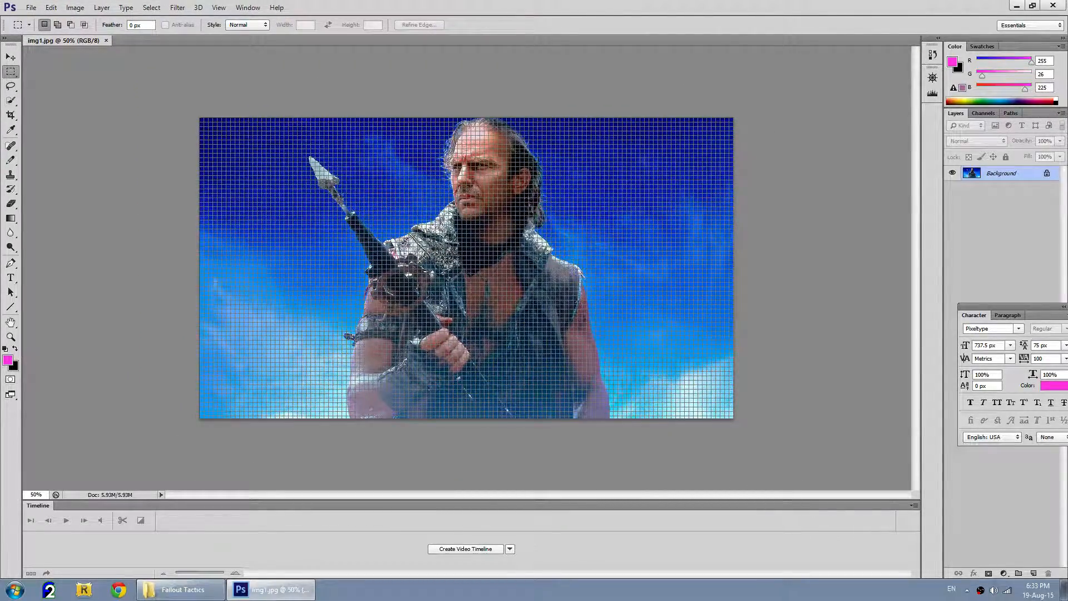
{"action": "key", "text": "ctrl+apostrophe"}
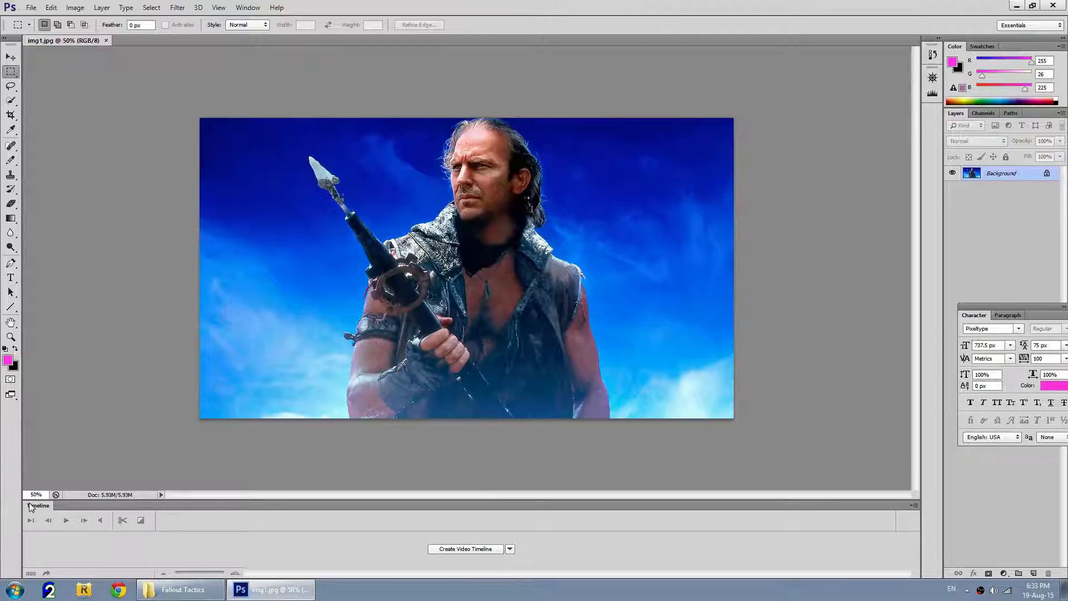
Step: Select a square area of about 428 × 428 px around the man's head, viewing the image at 100%
{"action": "left_click", "coordinate": [43, 493]}
{"action": "type", "text": "100"}
{"action": "key", "text": "Return"}
{"action": "scroll", "coordinate": [366, 435], "scroll_direction": "up", "scroll_amount": 5}
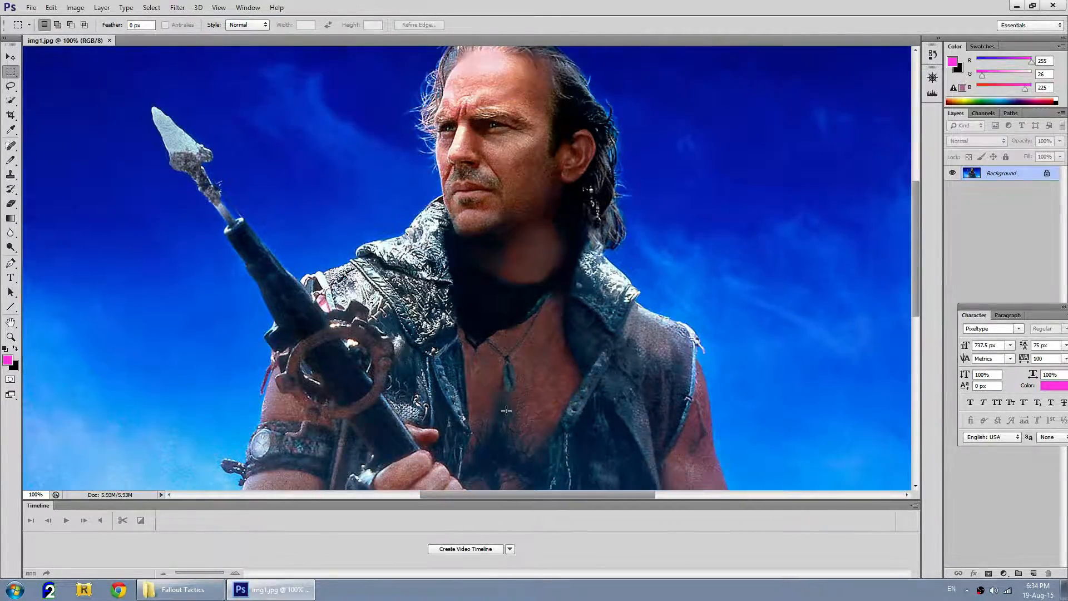
{"action": "scroll", "coordinate": [498, 396], "scroll_direction": "down", "scroll_amount": 2}
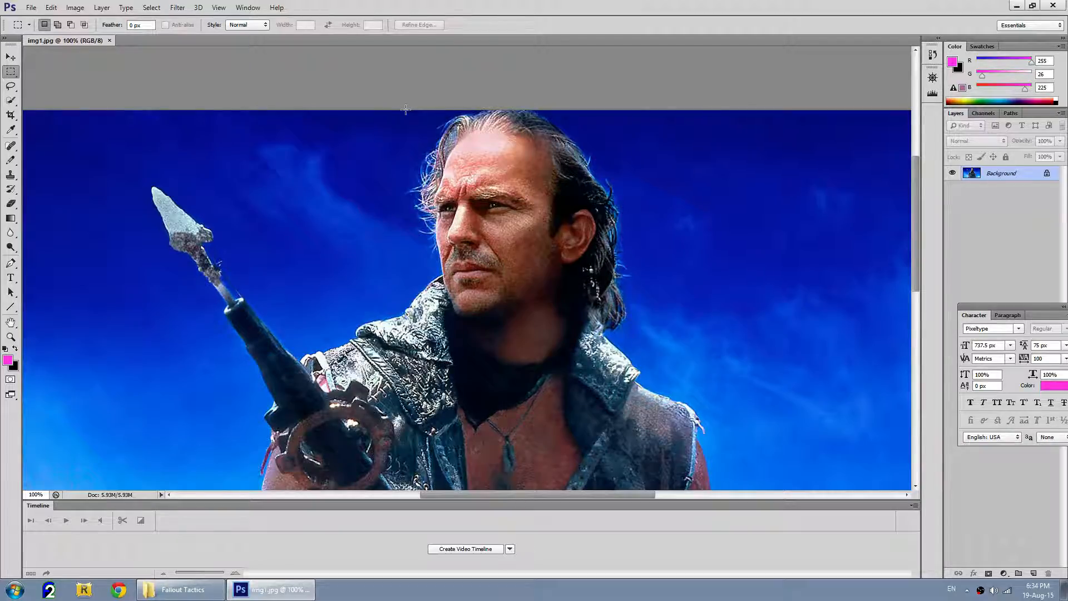
{"action": "left_click_drag", "start_coordinate": [517, 205], "coordinate": [690, 349]}
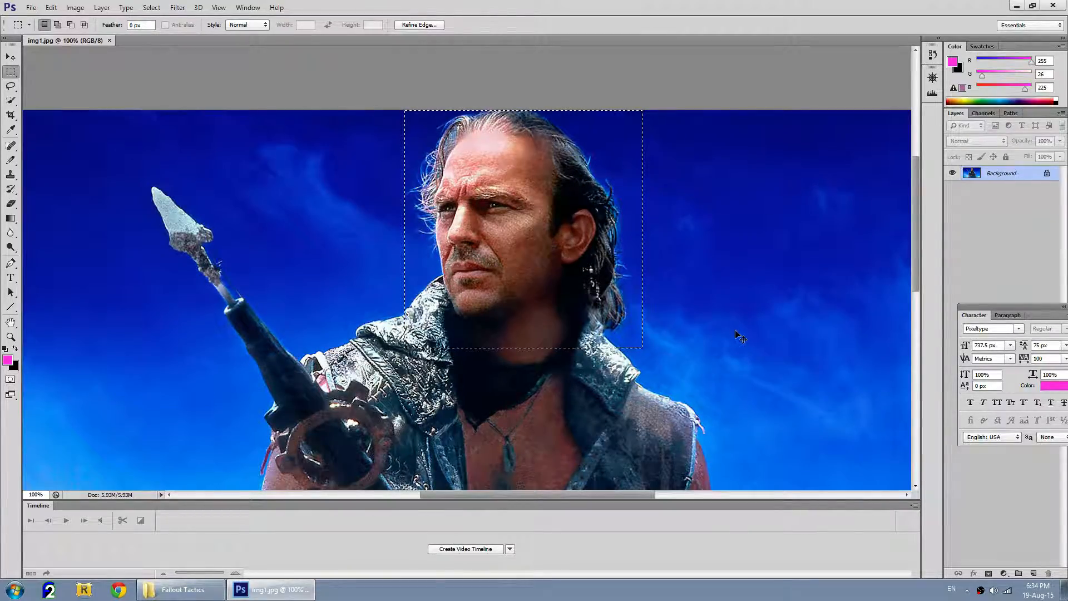
Step: Create a new 428 × 428 pixel document from the Clipboard preset with a transparent background for the copied head
{"action": "left_click", "coordinate": [33, 8]}
{"action": "left_click", "coordinate": [38, 20]}
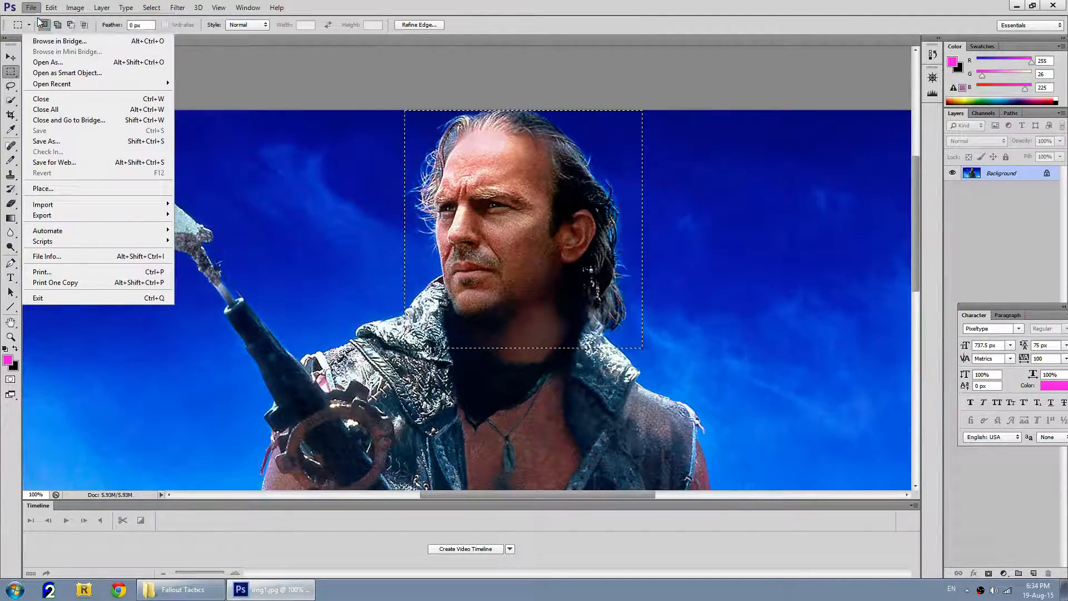
{"action": "left_click_drag", "start_coordinate": [504, 137], "coordinate": [325, 140]}
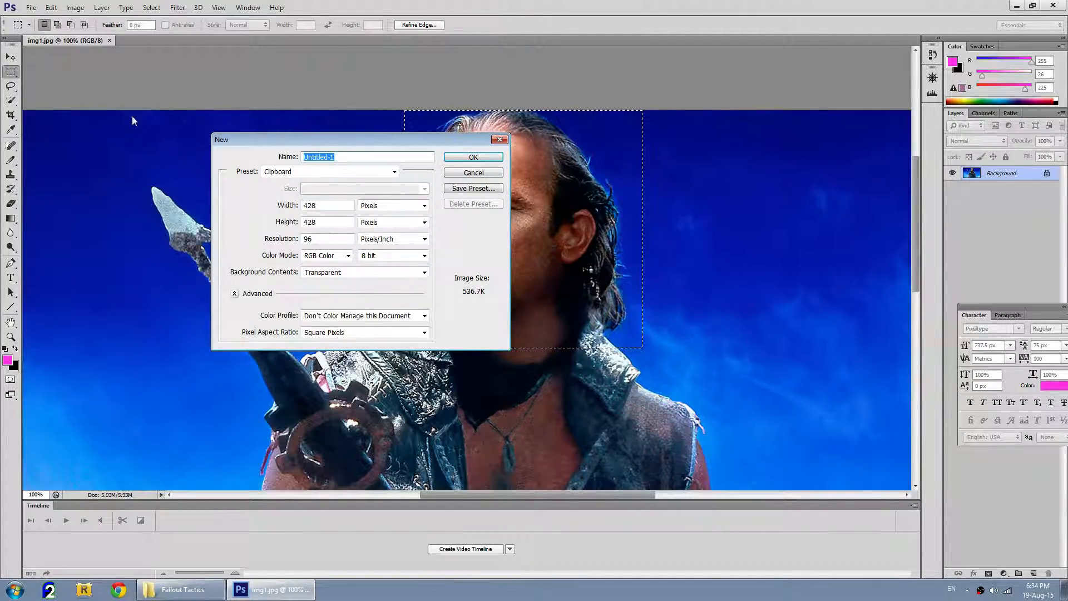
{"action": "left_click", "coordinate": [325, 222]}
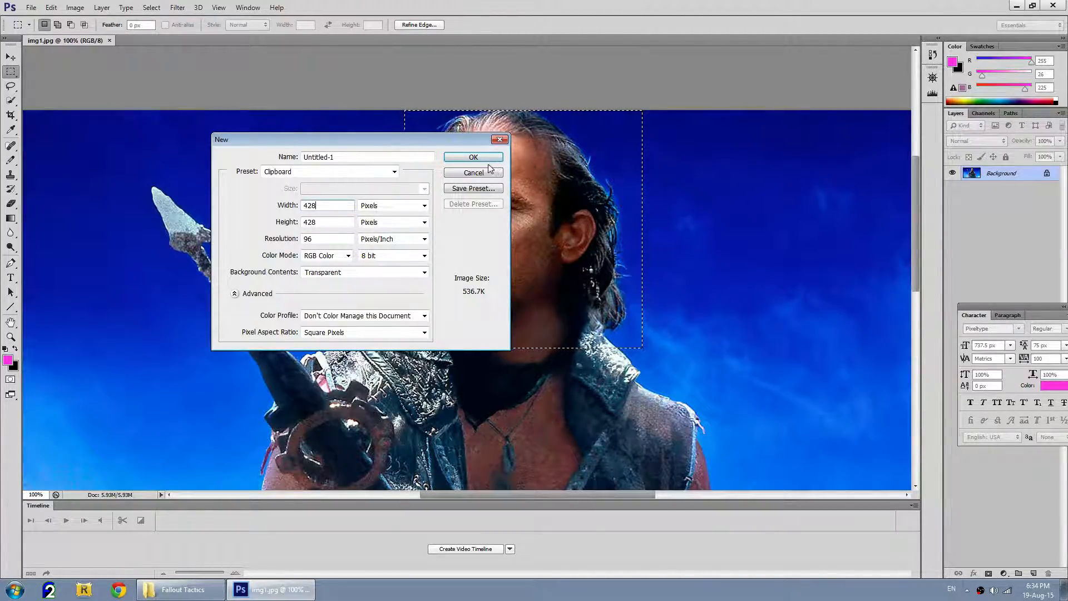
{"action": "left_click", "coordinate": [464, 158]}
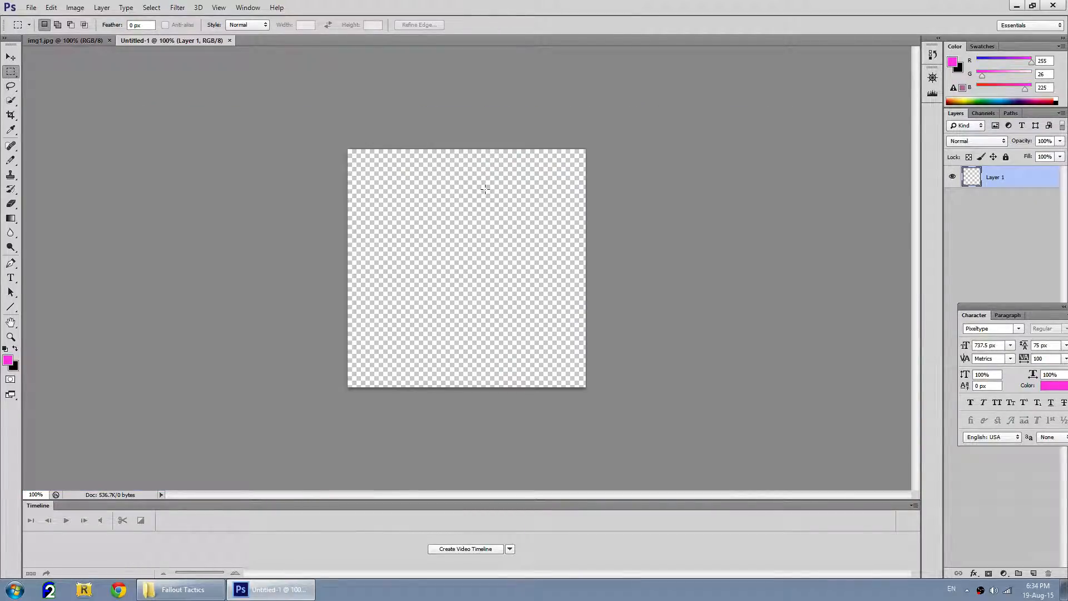
Step: Paste the copied head into the new 428 × 428 pixel document and flip it horizontally with Free Transform
{"action": "left_click", "coordinate": [53, 8]}
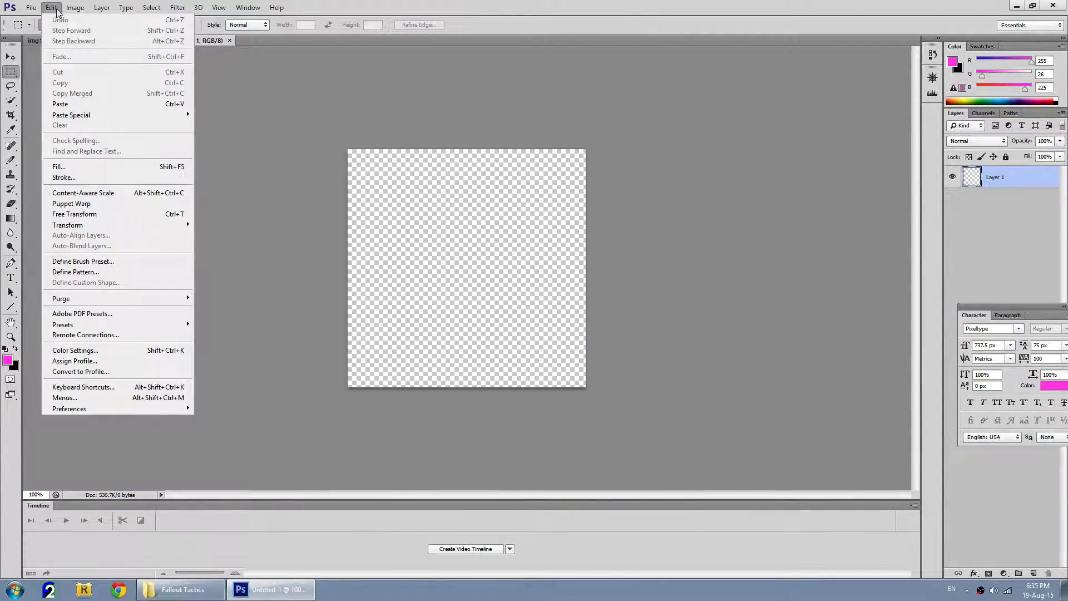
{"action": "left_click", "coordinate": [76, 104]}
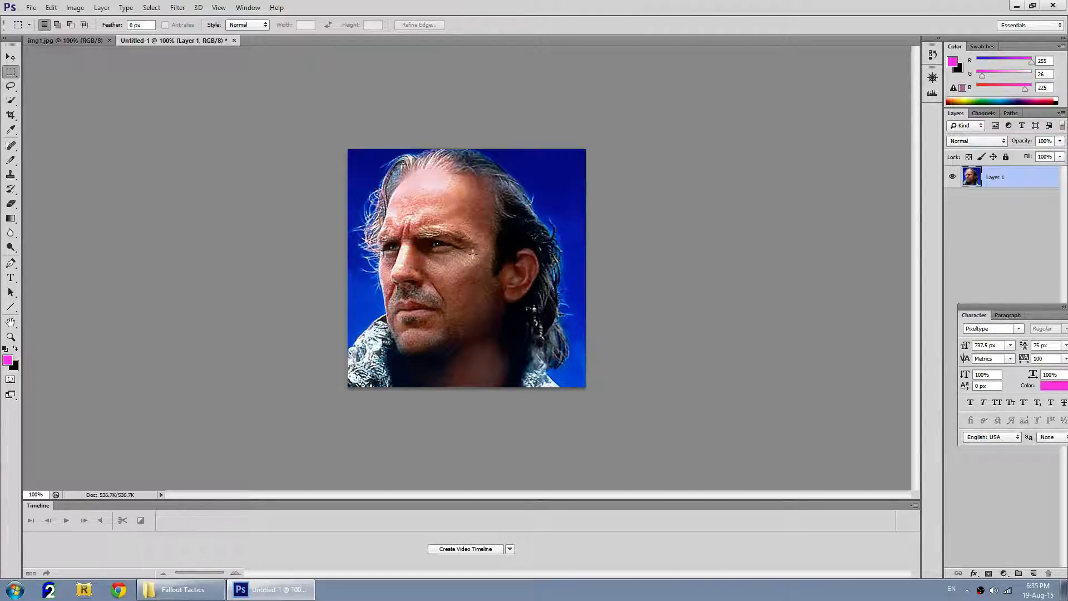
{"action": "left_click", "coordinate": [75, 8]}
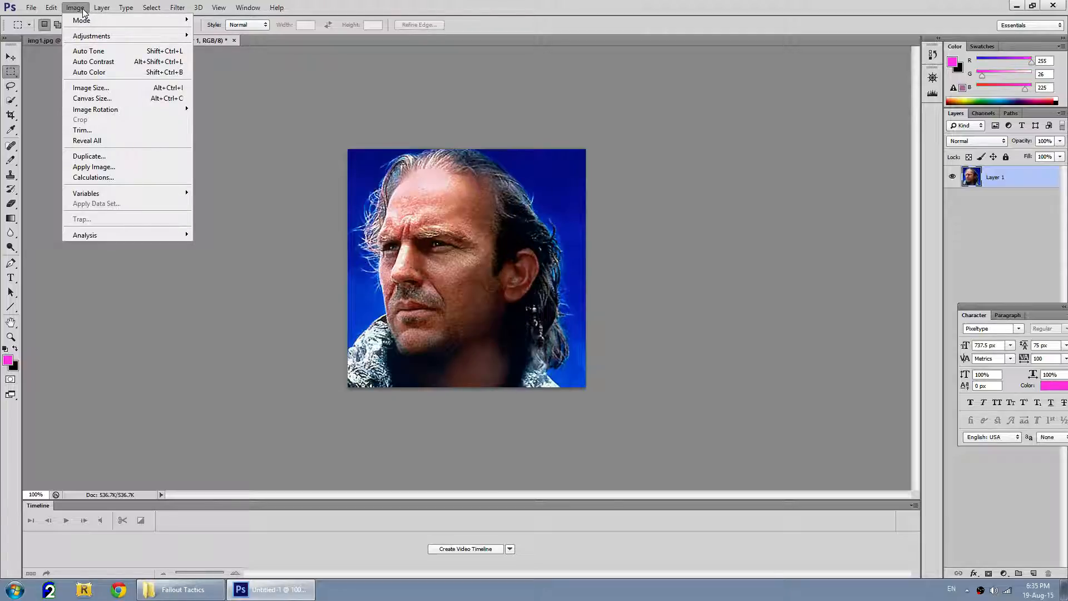
{"action": "mouse_move", "coordinate": [103, 13]}
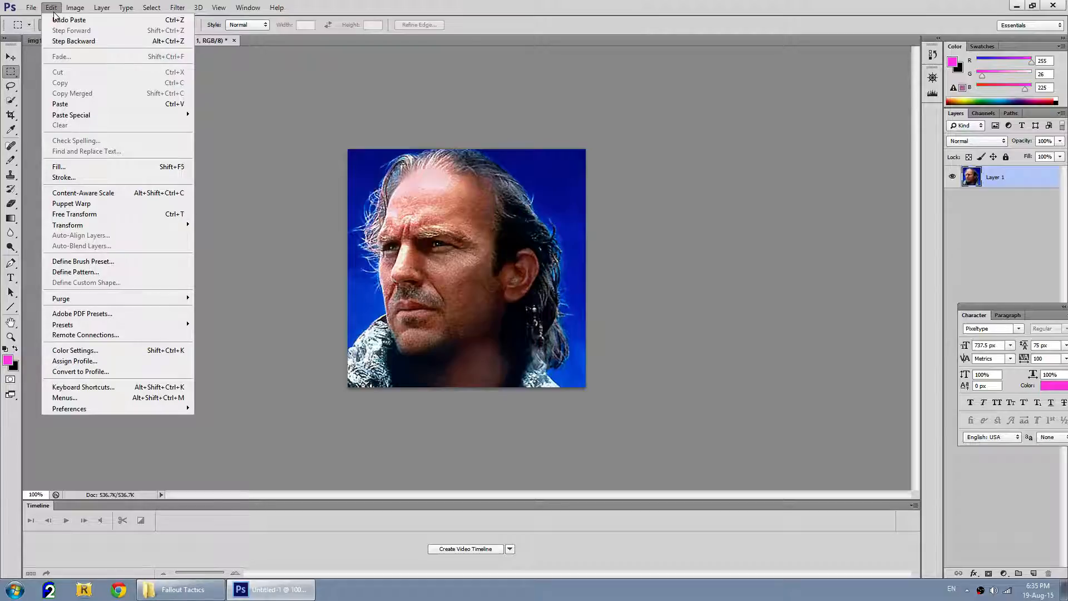
{"action": "left_click", "coordinate": [107, 214]}
{"action": "right_click", "coordinate": [391, 244]}
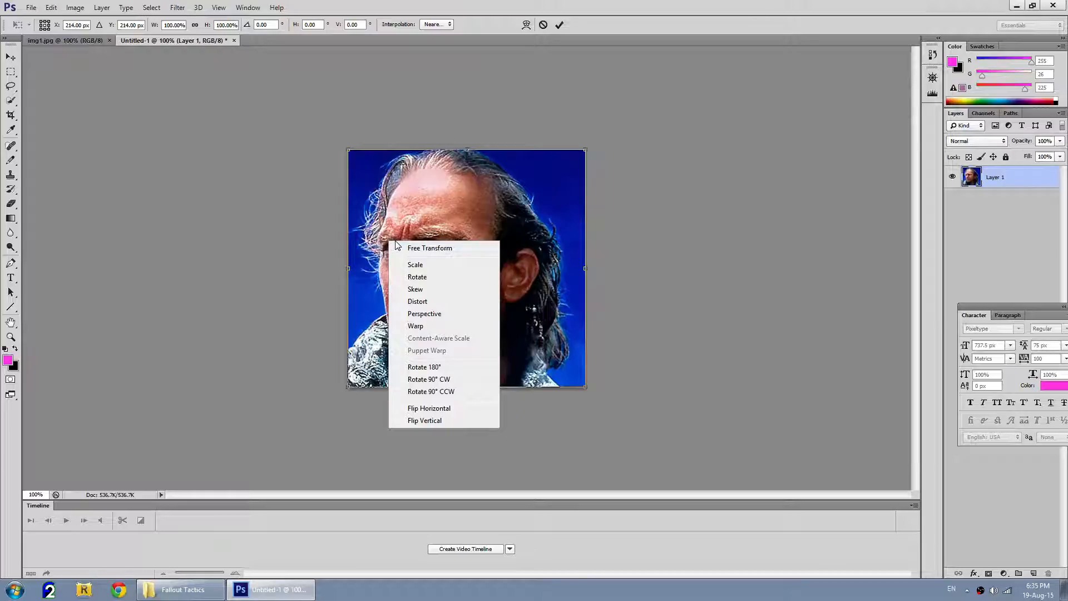
{"action": "left_click", "coordinate": [450, 411]}
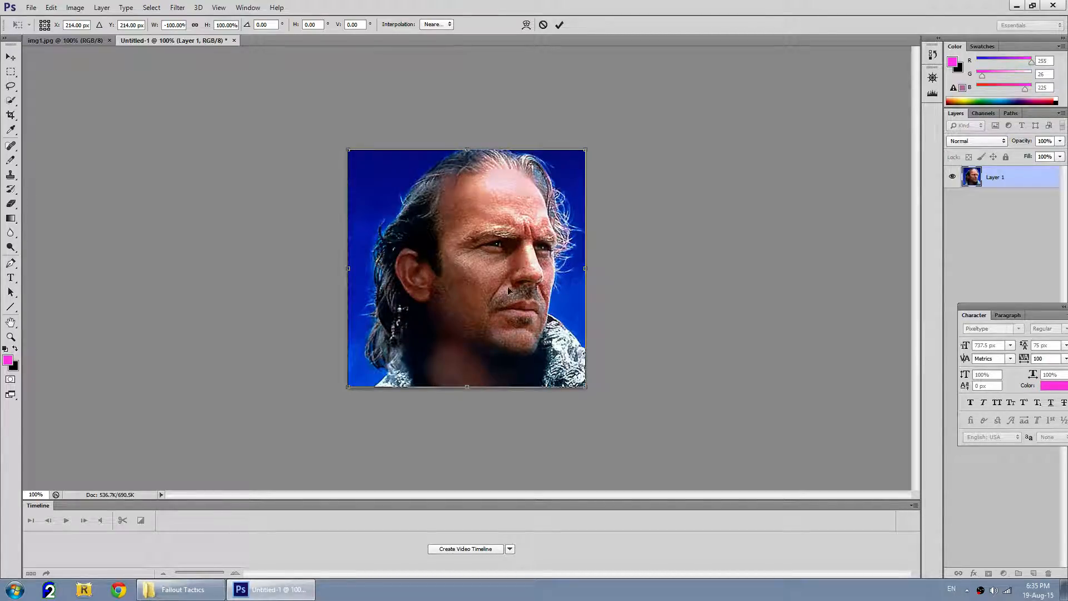
{"action": "left_click", "coordinate": [560, 25]}
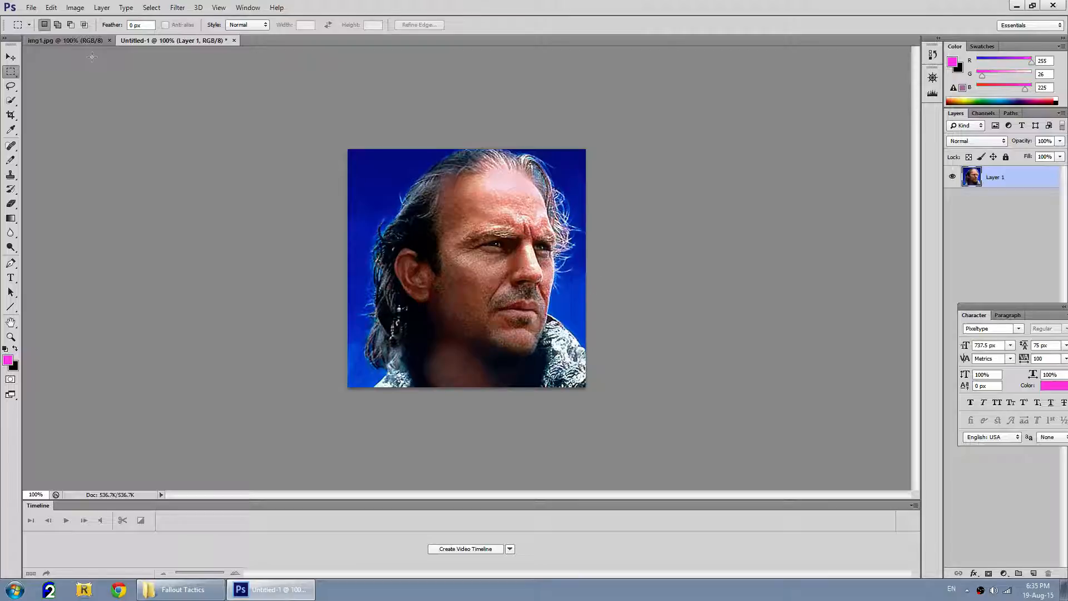
Step: Select and copy a larger square of about 460 × 460 px around the man's head and collar in img1.jpg
{"action": "left_click", "coordinate": [84, 41]}
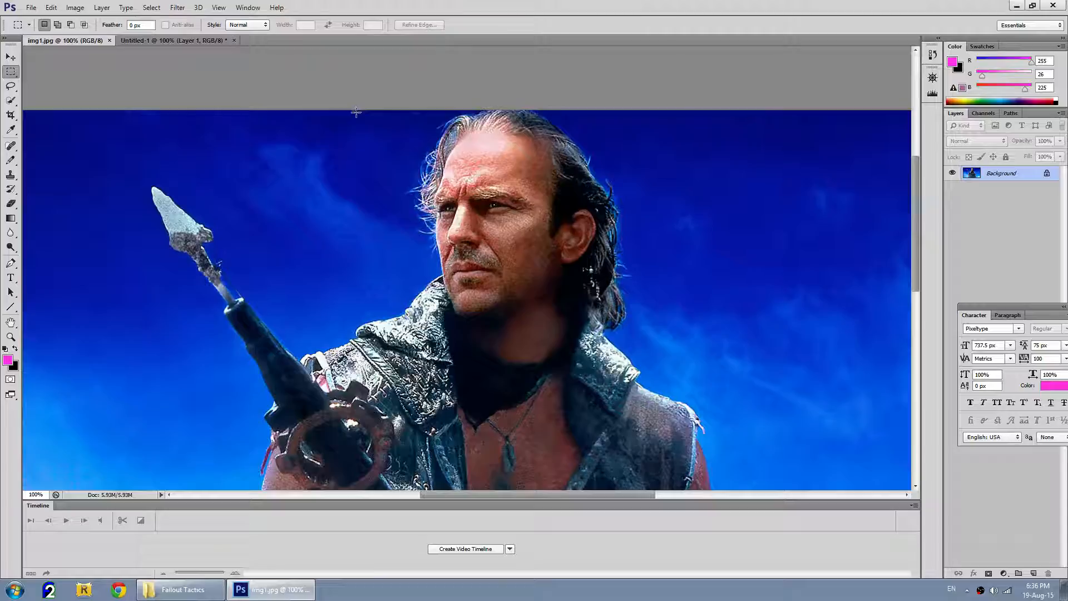
{"action": "left_click_drag", "start_coordinate": [352, 112], "coordinate": [624, 382]}
{"action": "left_click_drag", "start_coordinate": [706, 384], "coordinate": [696, 367]}
{"action": "left_click_drag", "start_coordinate": [501, 267], "coordinate": [523, 266]}
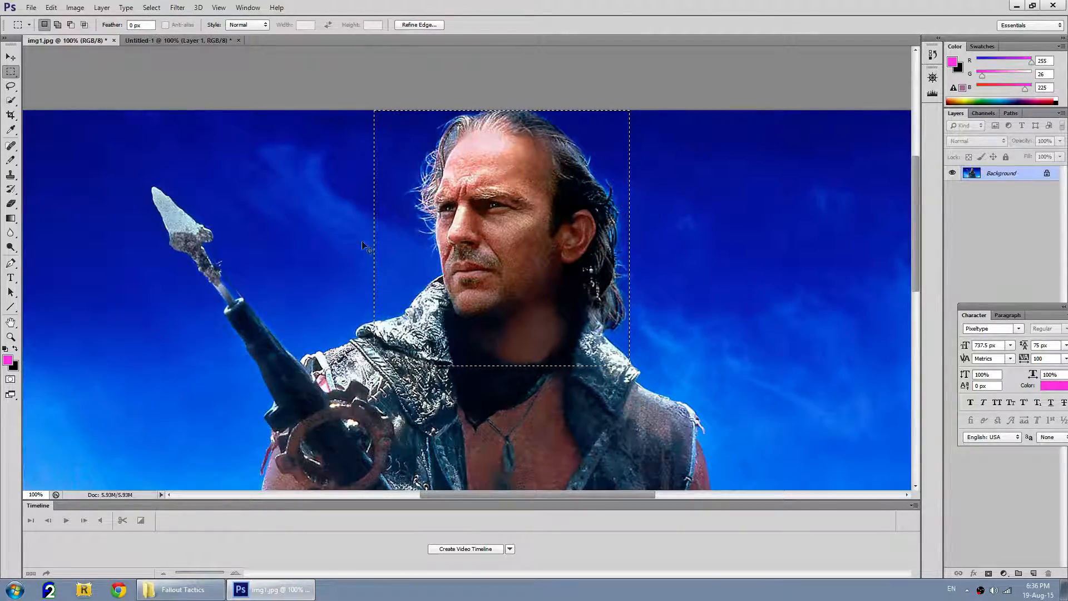
Step: Discard the old Untitled-1 document without saving and paste the copied head into a new 460 × 460 pixel document with transparent background
{"action": "left_click", "coordinate": [239, 41]}
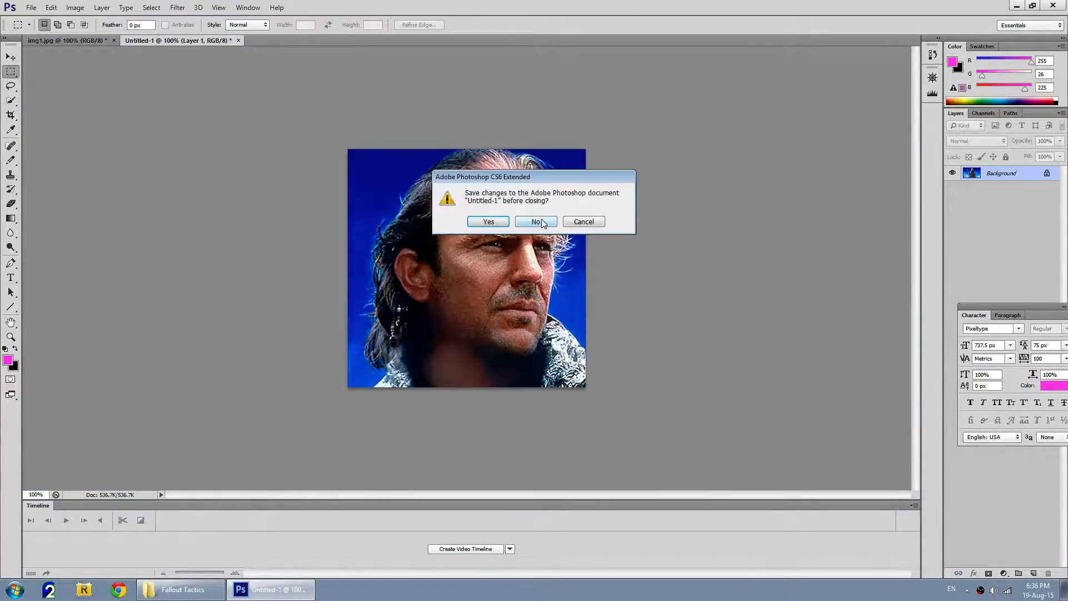
{"action": "key", "text": "n"}
{"action": "left_click", "coordinate": [31, 8]}
{"action": "left_click", "coordinate": [39, 20]}
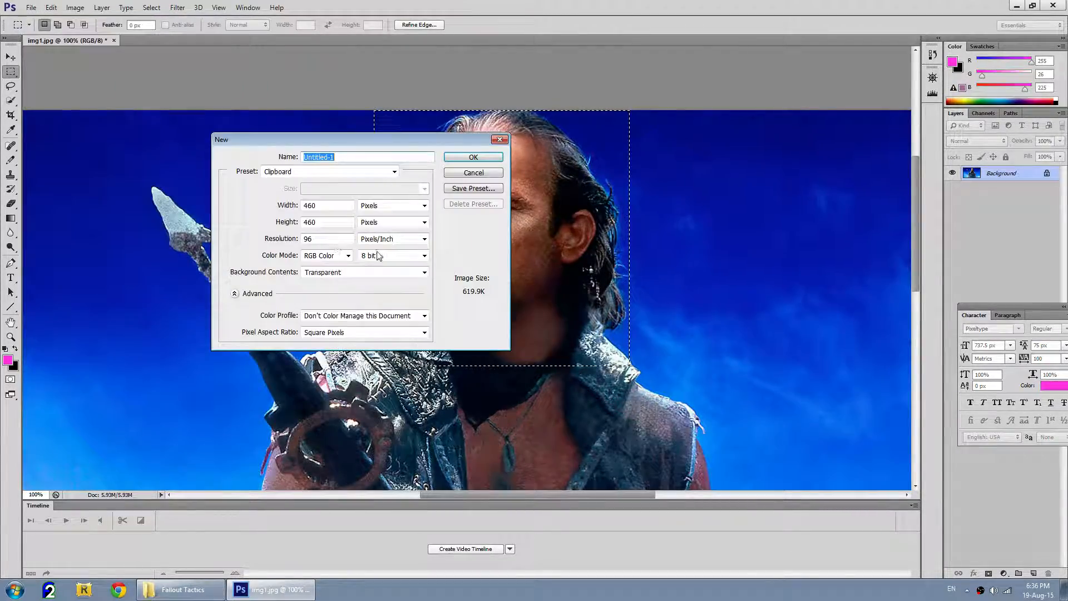
{"action": "left_click", "coordinate": [473, 157]}
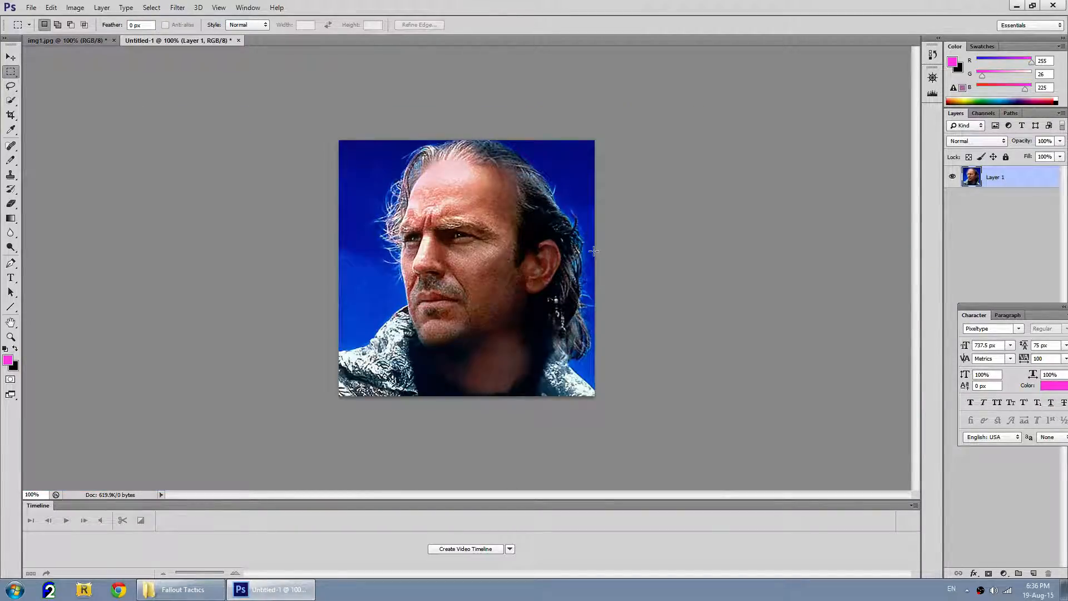
{"action": "right_click", "coordinate": [501, 213]}
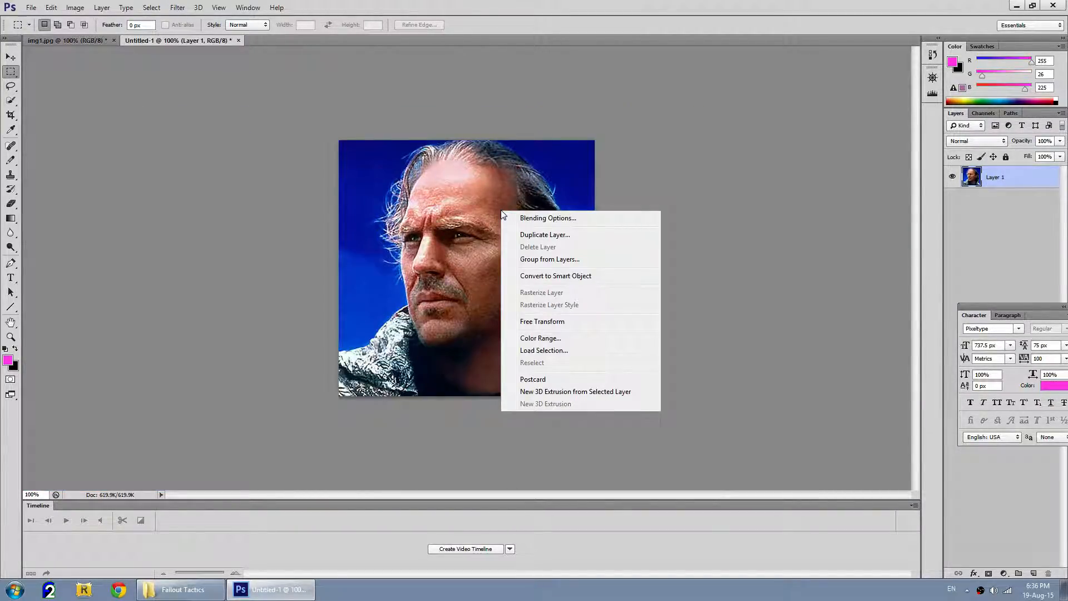
{"action": "left_click", "coordinate": [74, 8]}
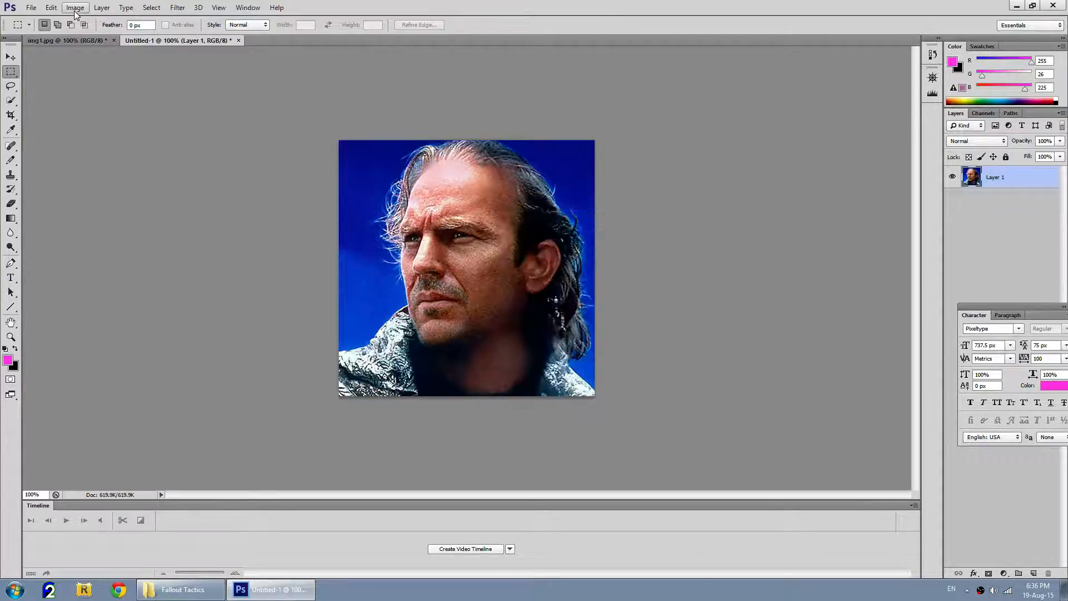
{"action": "left_click", "coordinate": [75, 7]}
{"action": "mouse_move", "coordinate": [107, 11]}
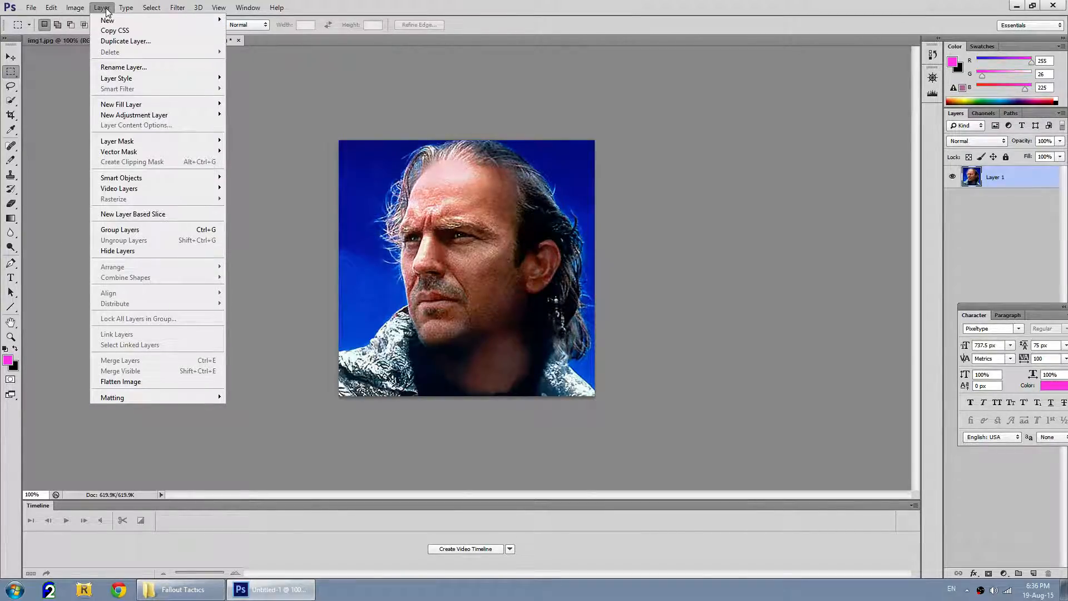
{"action": "mouse_move", "coordinate": [75, 8]}
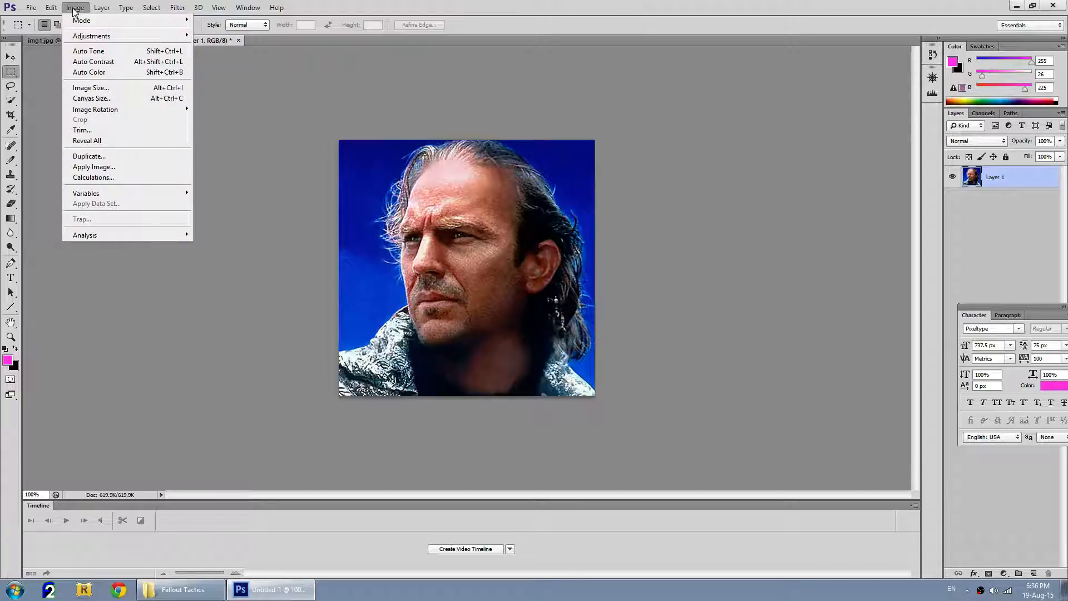
{"action": "left_click", "coordinate": [394, 202]}
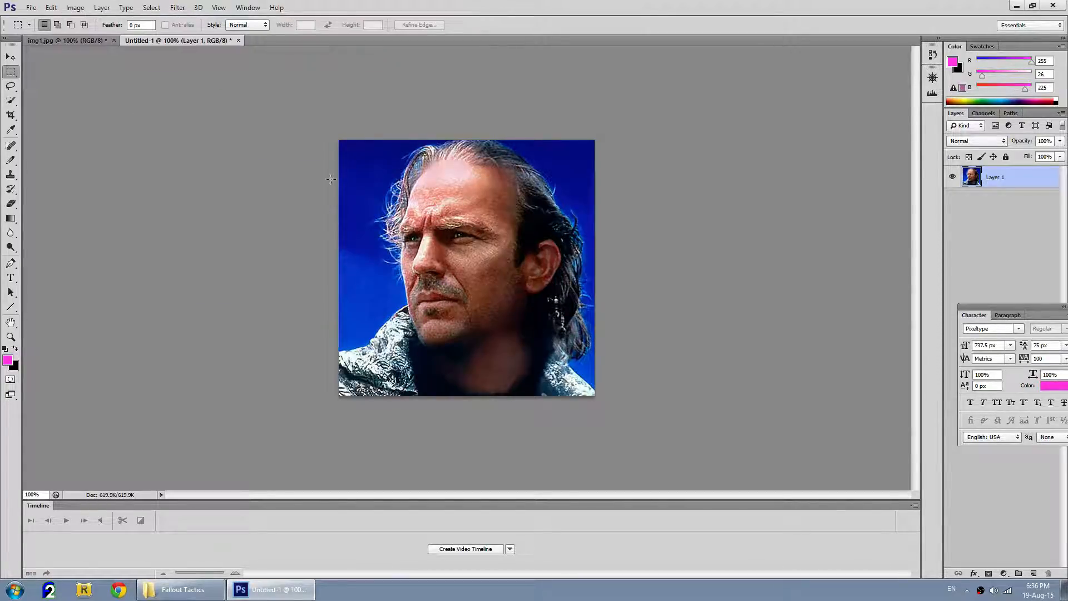
Step: Select the whole portrait, flip it horizontally with Free Transform, and clear the selection
{"action": "key", "text": "ctrl+a"}
{"action": "right_click", "coordinate": [408, 204]}
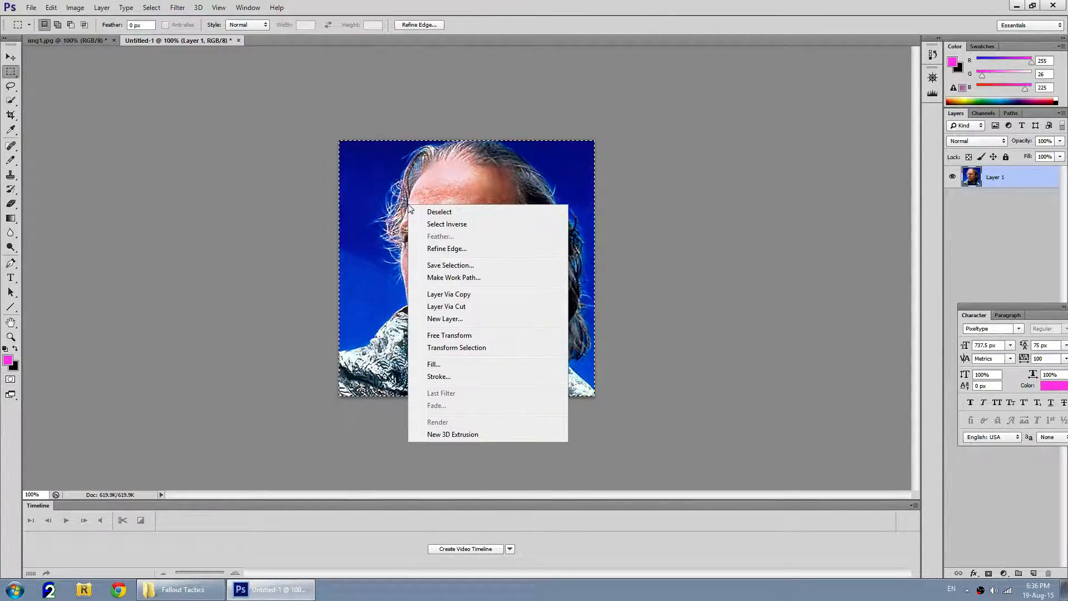
{"action": "left_click", "coordinate": [358, 257]}
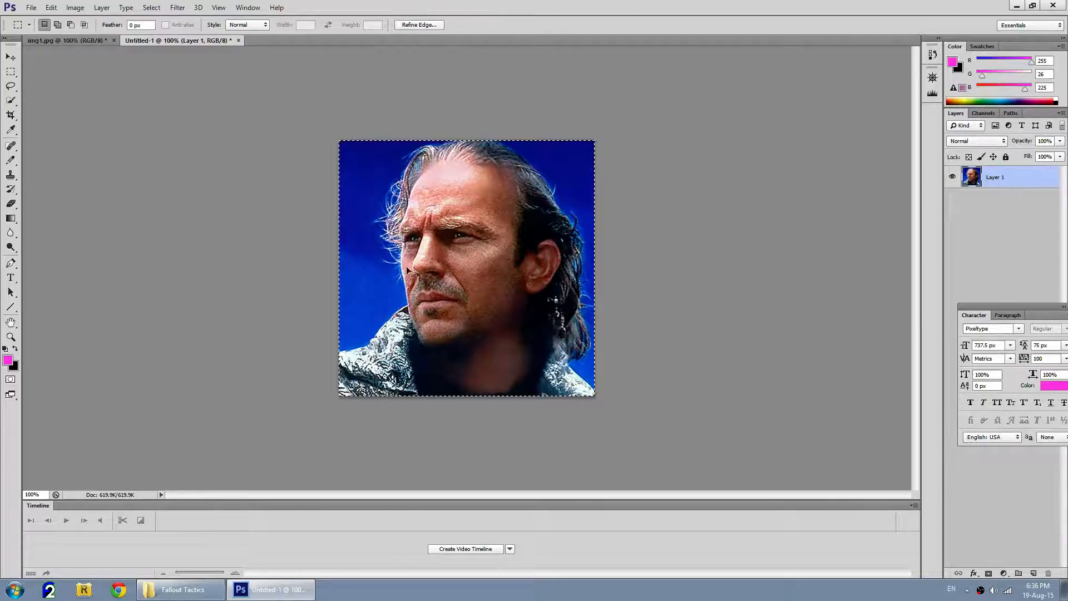
{"action": "key", "text": "ctrl+t"}
{"action": "right_click", "coordinate": [397, 248]}
{"action": "left_click", "coordinate": [492, 416]}
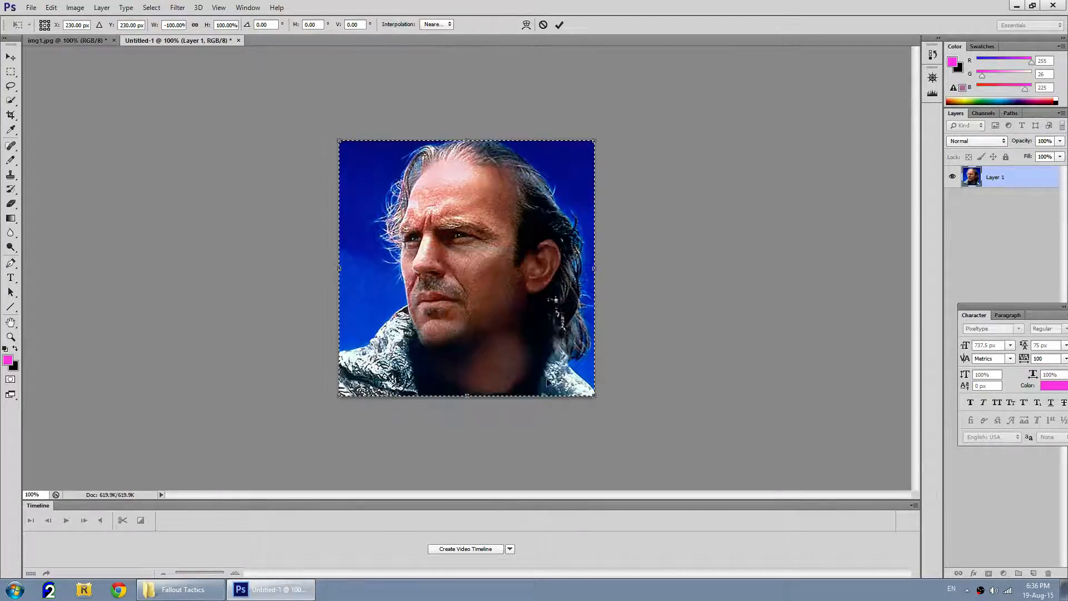
{"action": "left_click", "coordinate": [559, 25]}
{"action": "left_click", "coordinate": [342, 172]}
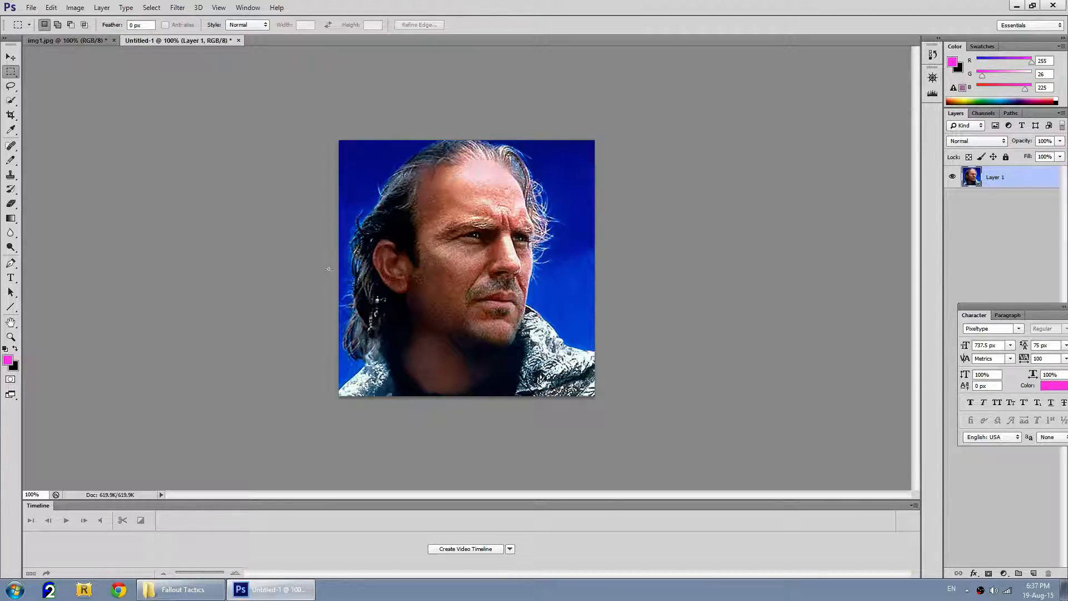
{"action": "left_click", "coordinate": [6, 146]}
{"action": "left_click", "coordinate": [10, 102]}
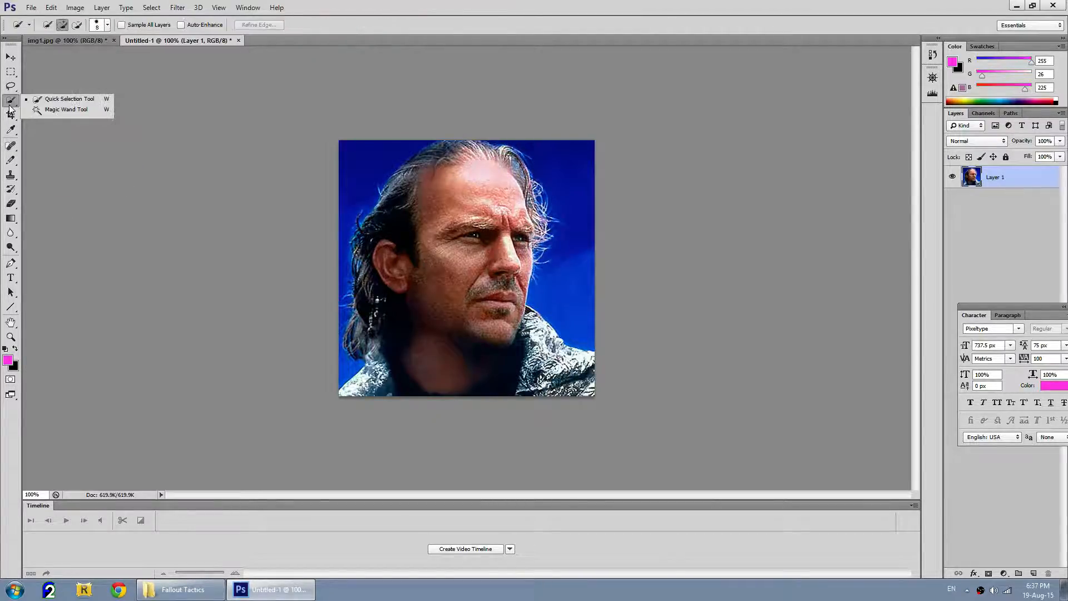
{"action": "left_click", "coordinate": [68, 101]}
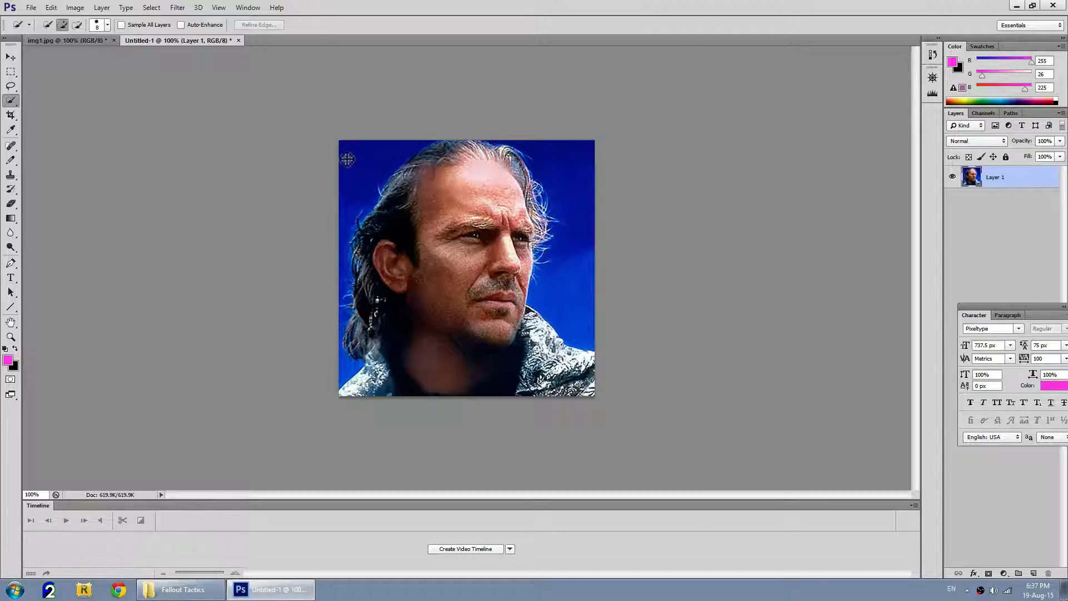
{"action": "mouse_move", "coordinate": [355, 147]}
{"action": "left_mouse_down"}
{"action": "mouse_move", "coordinate": [361, 174]}
{"action": "mouse_move", "coordinate": [377, 181]}
{"action": "mouse_move", "coordinate": [343, 236]}
{"action": "mouse_move", "coordinate": [350, 381]}
{"action": "mouse_move", "coordinate": [365, 379]}
{"action": "left_mouse_up"}
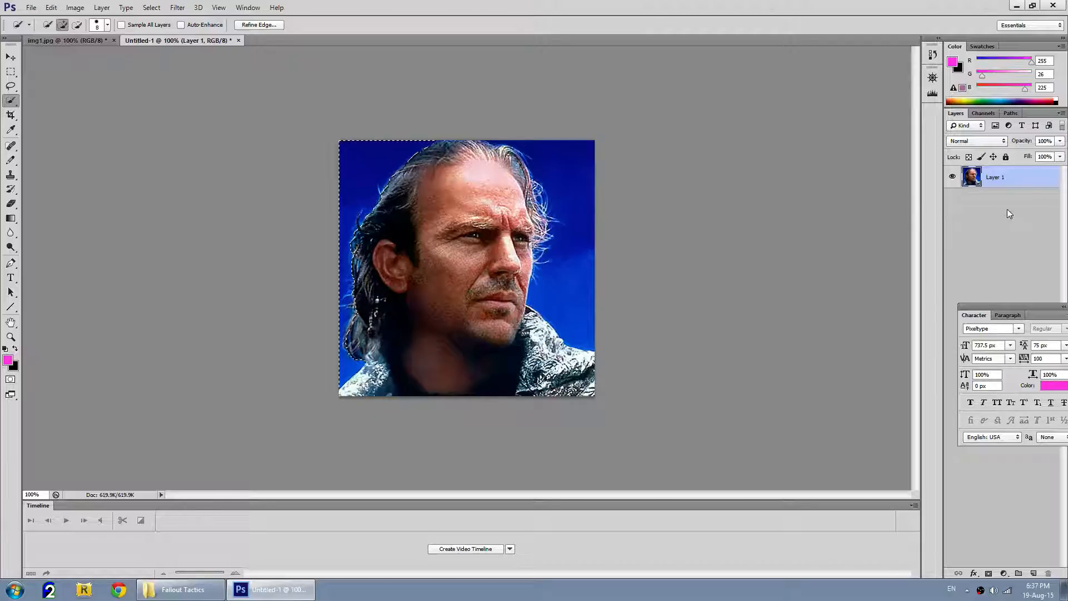
{"action": "right_click", "coordinate": [990, 177]}
{"action": "left_click", "coordinate": [963, 257]}
{"action": "left_click", "coordinate": [11, 72]}
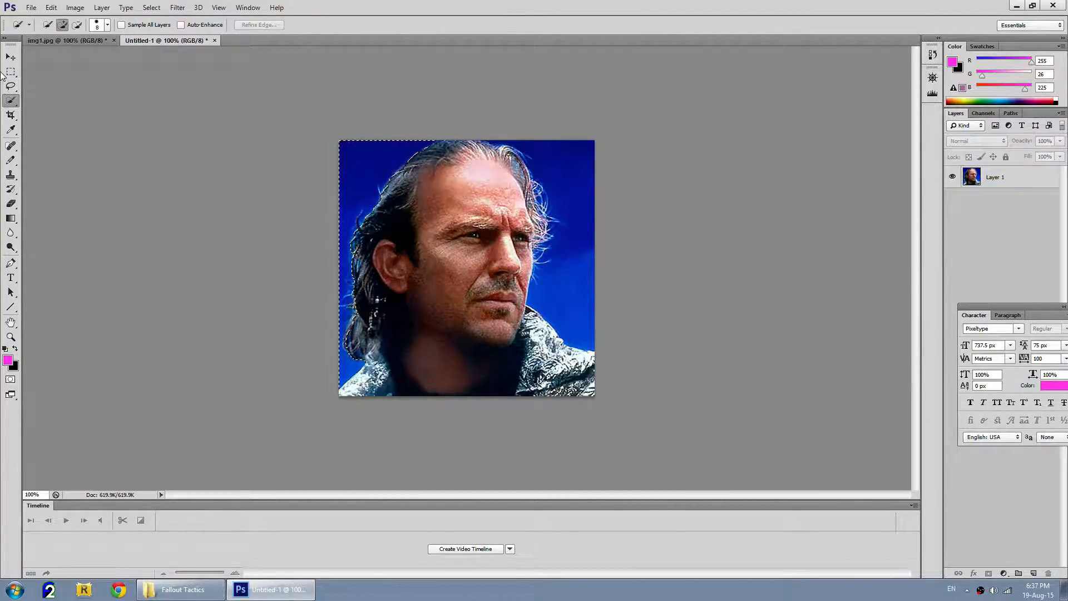
{"action": "right_click", "coordinate": [227, 165]}
{"action": "right_click", "coordinate": [418, 157]}
{"action": "left_click", "coordinate": [473, 171]}
{"action": "left_click", "coordinate": [977, 185]}
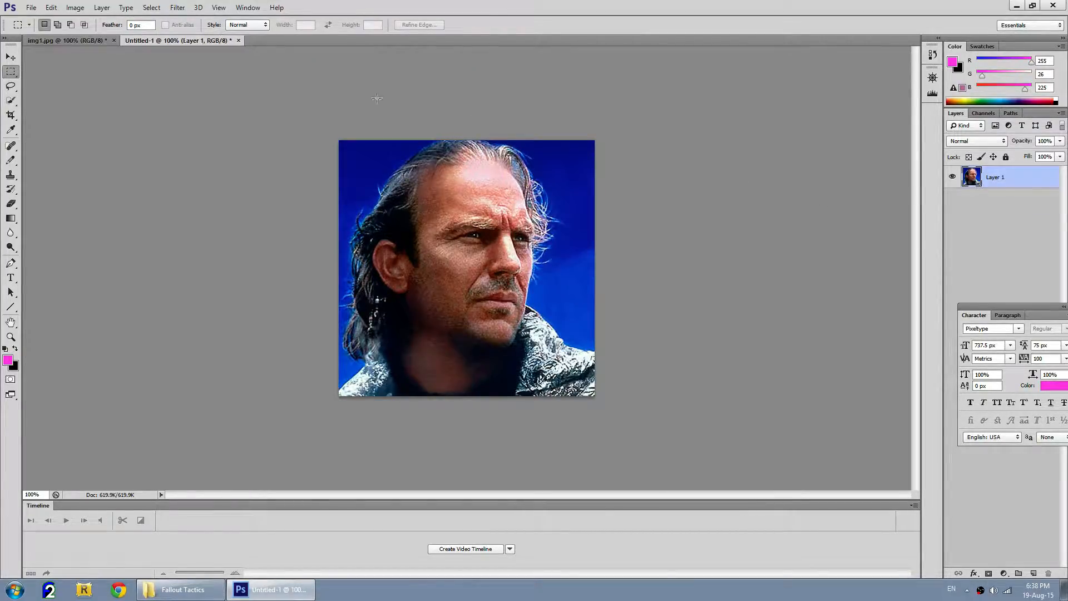
Step: Duplicate Layer 1 as Layer 1 copy, hide the original layer, and make the copy the active layer
{"action": "left_click", "coordinate": [75, 7]}
{"action": "mouse_move", "coordinate": [103, 12]}
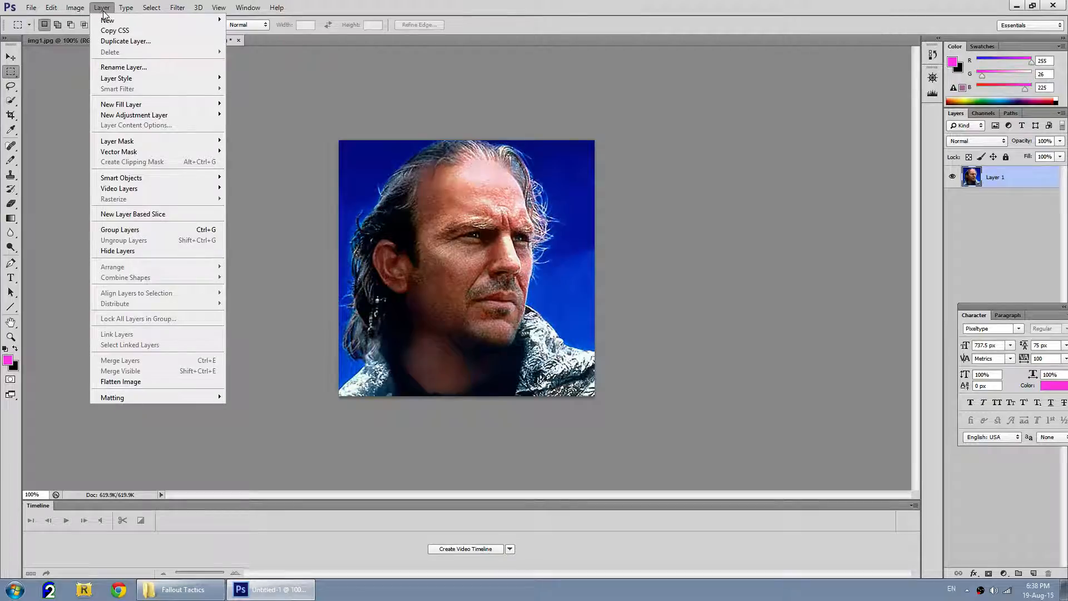
{"action": "left_click", "coordinate": [126, 41]}
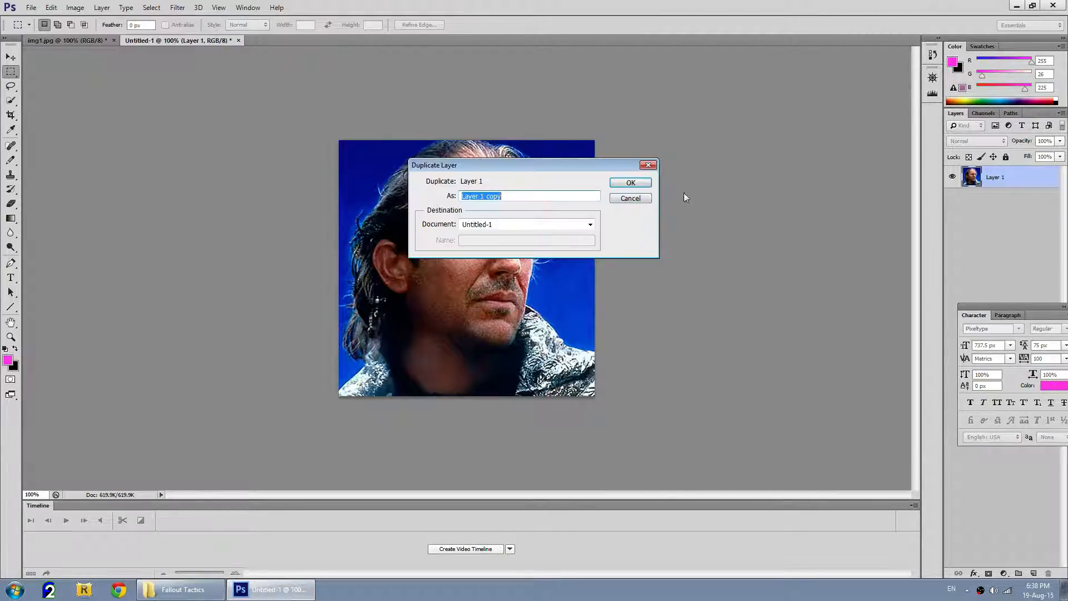
{"action": "left_click", "coordinate": [634, 182]}
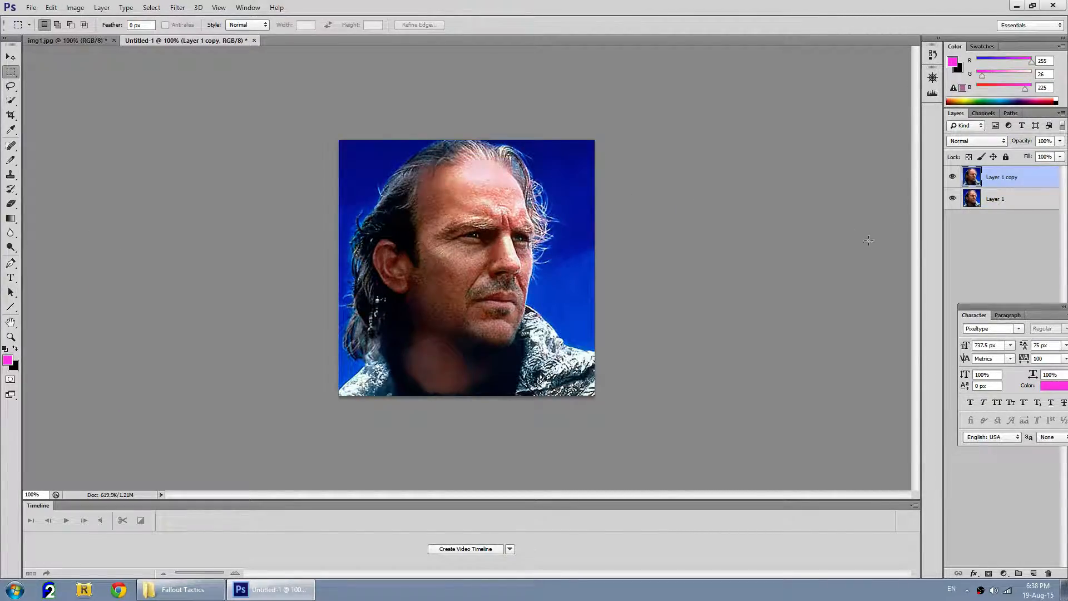
{"action": "left_click", "coordinate": [979, 207]}
{"action": "left_click", "coordinate": [952, 198]}
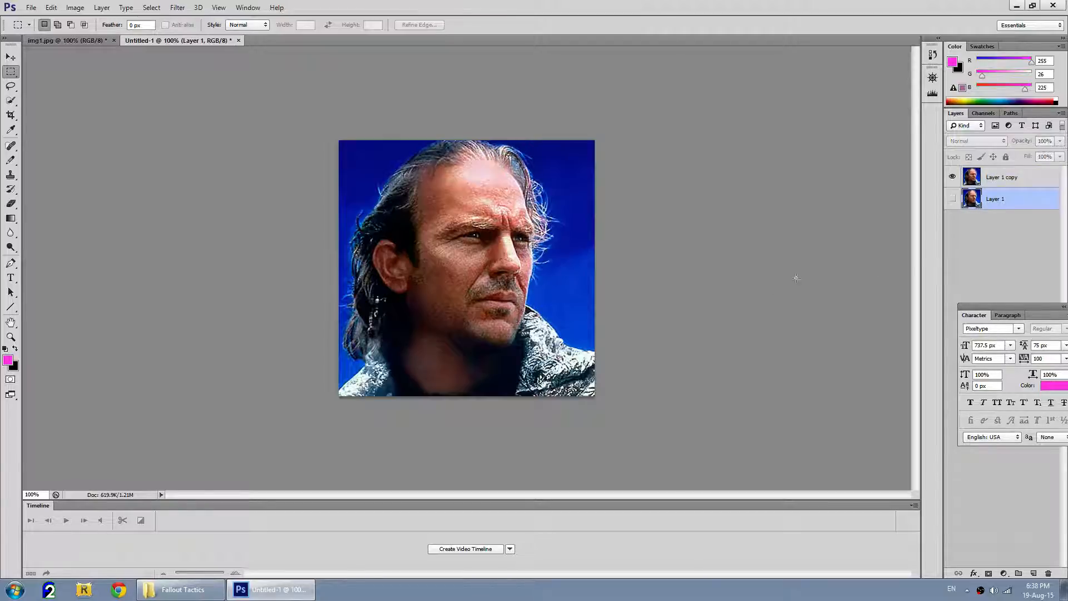
{"action": "left_click", "coordinate": [973, 183]}
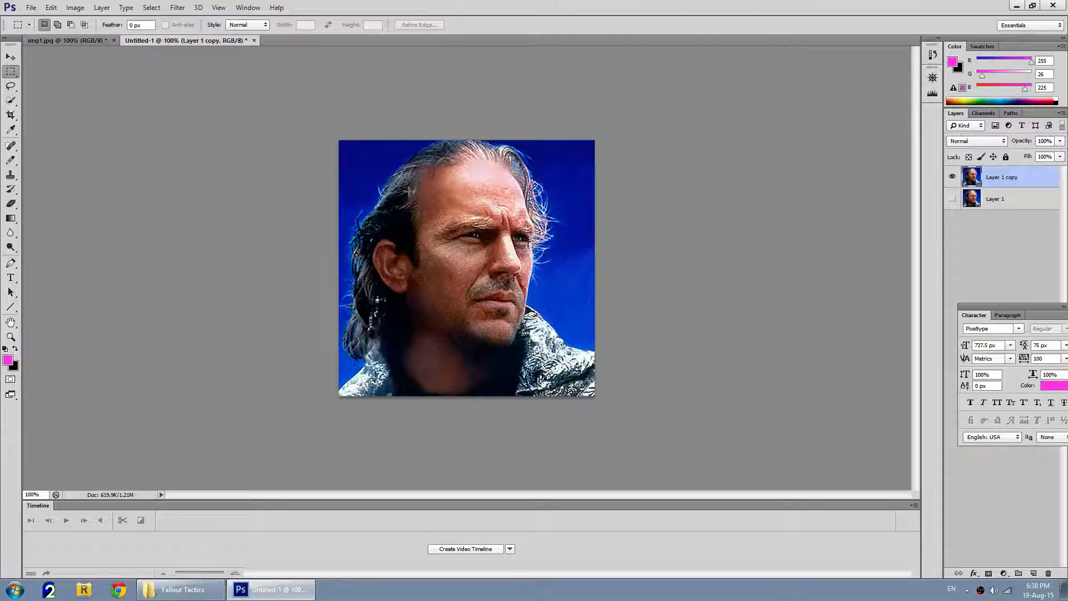
Step: Select the blue background behind the man's hair on Layer 1 copy with the Quick Selection tool
{"action": "left_click", "coordinate": [11, 100]}
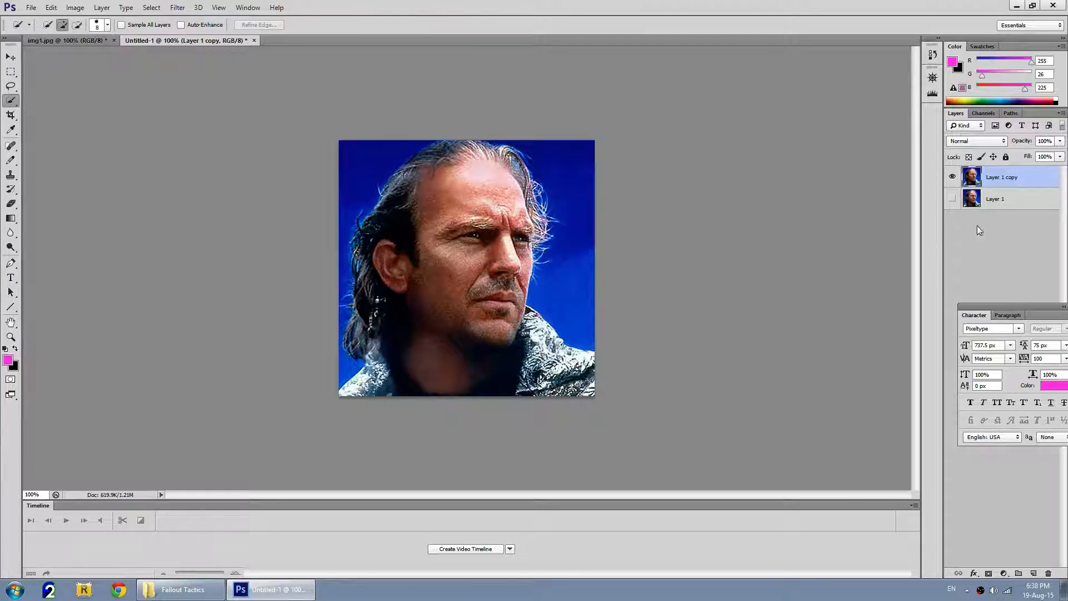
{"action": "mouse_move", "coordinate": [345, 155]}
{"action": "left_mouse_down"}
{"action": "mouse_move", "coordinate": [373, 191]}
{"action": "mouse_move", "coordinate": [347, 247]}
{"action": "mouse_move", "coordinate": [356, 381]}
{"action": "left_mouse_up"}
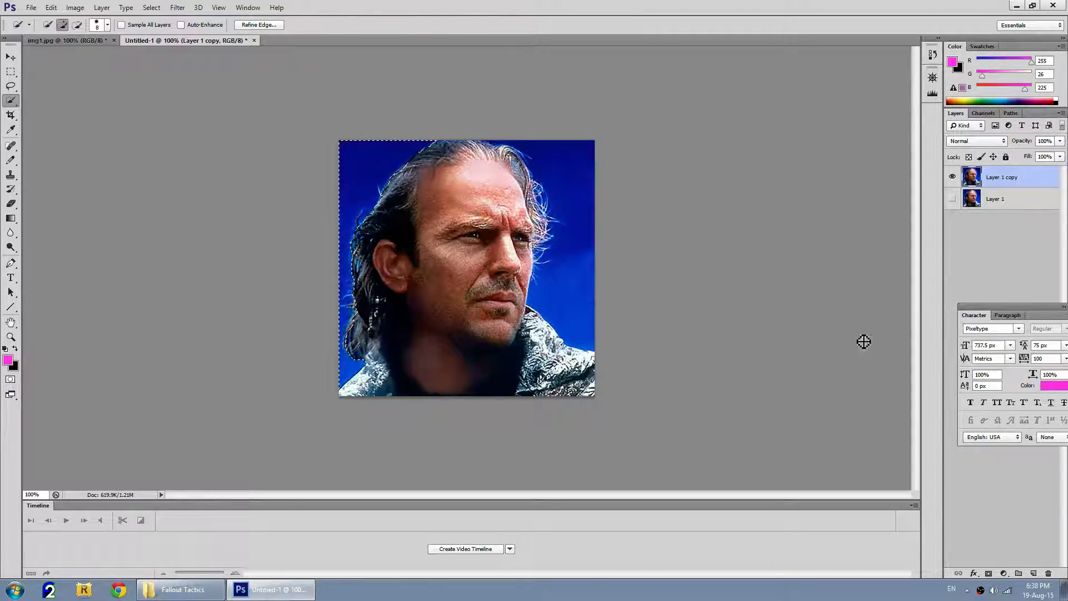
{"action": "left_click_drag", "start_coordinate": [40, 494], "coordinate": [24, 494]}
{"action": "key", "text": "Up"}
{"action": "key", "text": "Up"}
{"action": "key", "text": "Up"}
{"action": "key", "text": "Up"}
{"action": "key", "text": "Up"}
{"action": "key", "text": "Up"}
{"action": "key", "text": "Up"}
{"action": "key", "text": "Up"}
{"action": "key", "text": "Up"}
{"action": "key", "text": "Up"}
{"action": "key", "text": "Up"}
{"action": "key", "text": "Up"}
{"action": "key", "text": "Up"}
{"action": "key", "text": "Up"}
{"action": "key", "text": "Up"}
{"action": "key", "text": "Up"}
{"action": "key", "text": "Up"}
{"action": "key", "text": "Up"}
{"action": "key", "text": "Up"}
{"action": "left_click", "coordinate": [418, 477]}
Step: Show the Navigator and enlarge the portrait to about 300% around the hair and ear
{"action": "left_click", "coordinate": [219, 8]}
{"action": "mouse_move", "coordinate": [249, 8]}
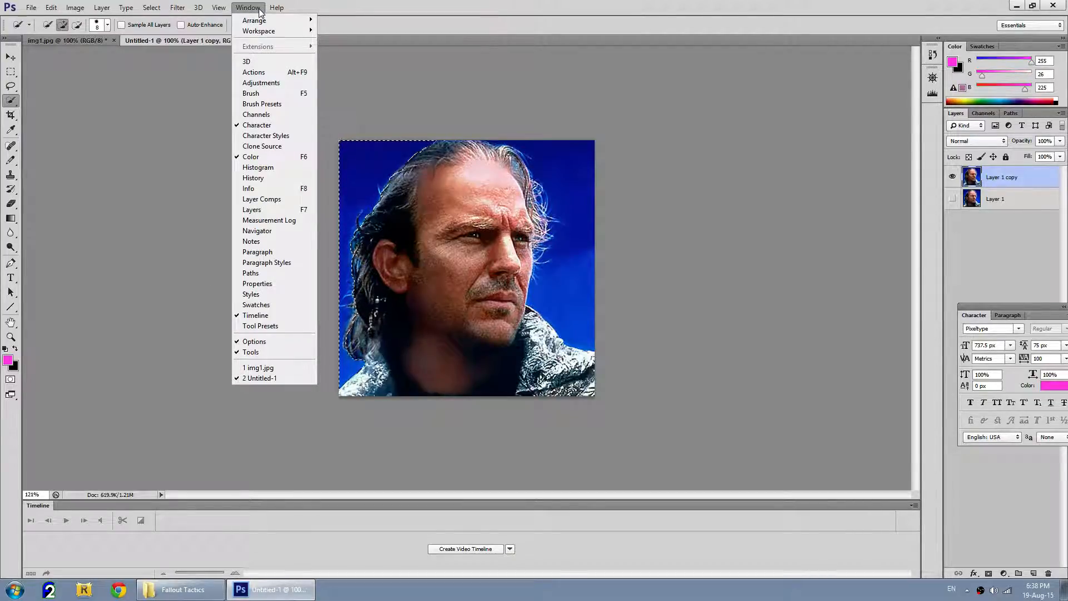
{"action": "left_click", "coordinate": [275, 230]}
{"action": "left_click_drag", "start_coordinate": [885, 136], "coordinate": [880, 134]}
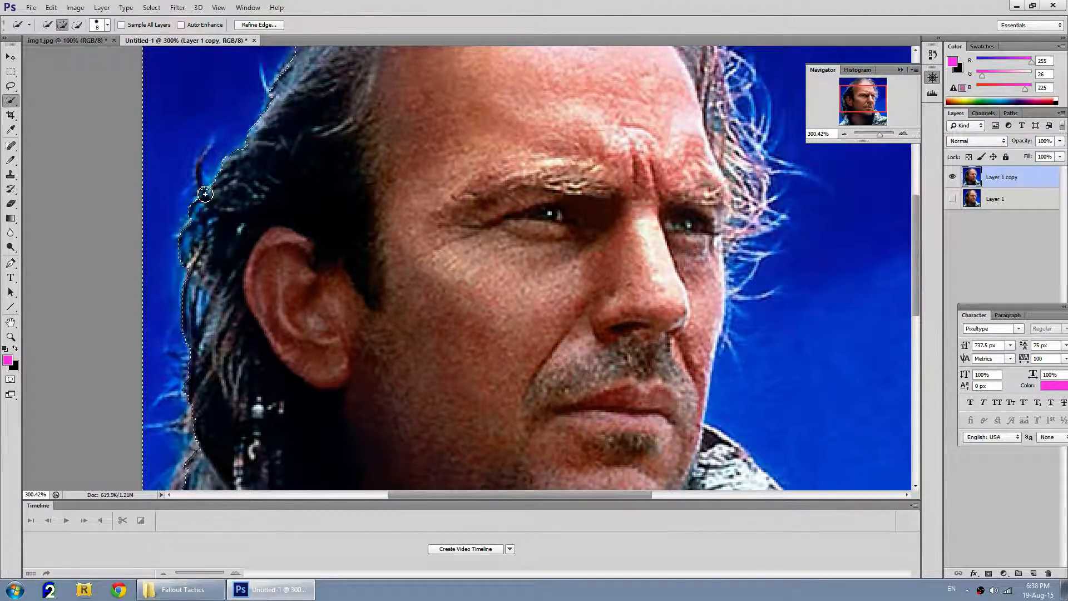
Step: Subtract the loose hair curl at the back of the head from the background selection with the Quick Selection tool
{"action": "key", "text": "super"}
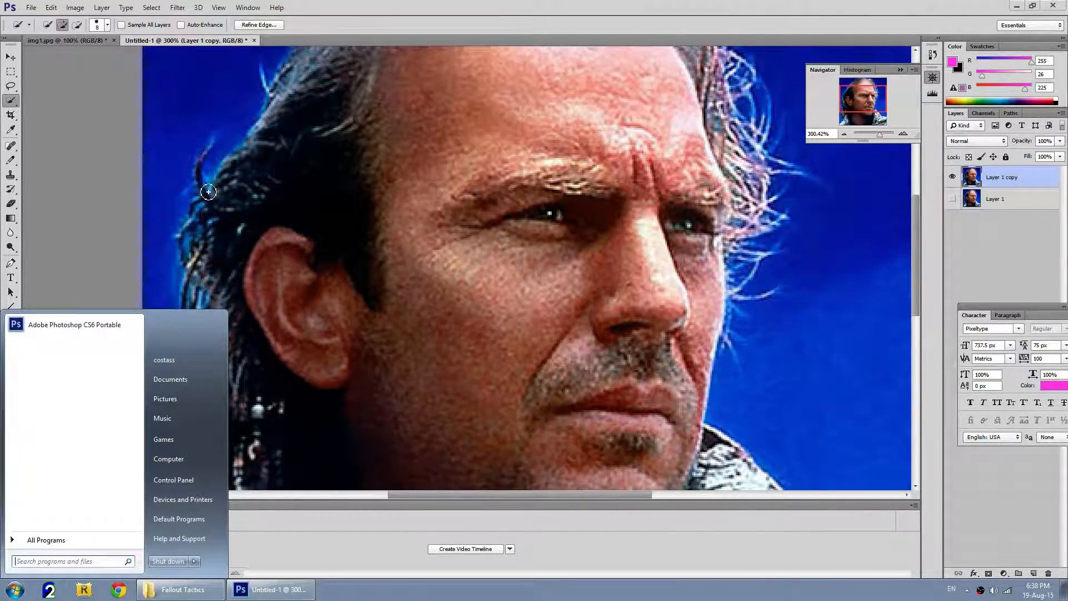
{"action": "key", "text": "super"}
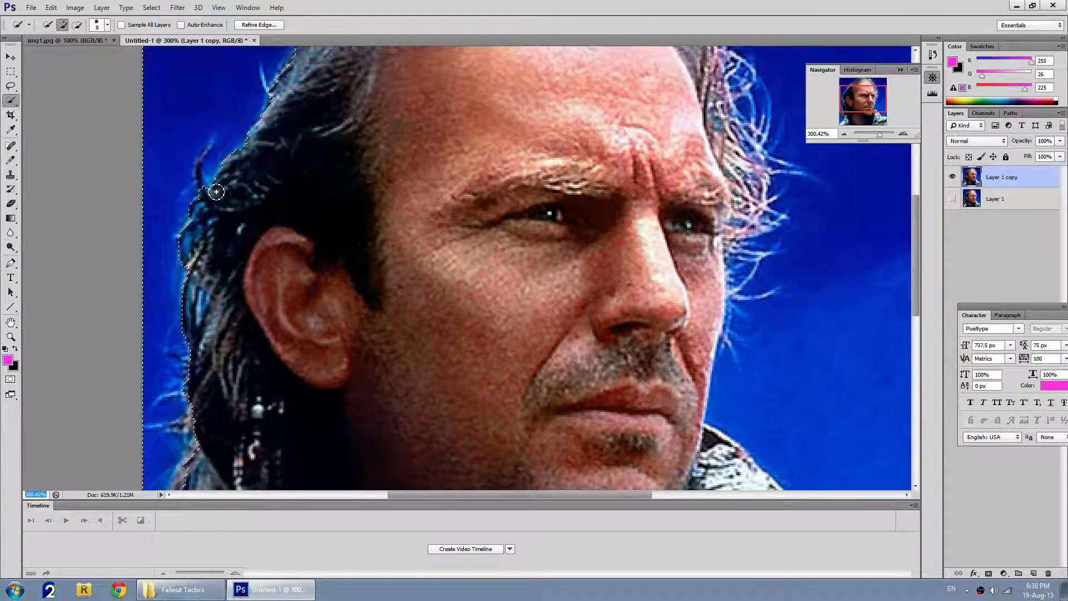
{"action": "key", "text": "alt"}
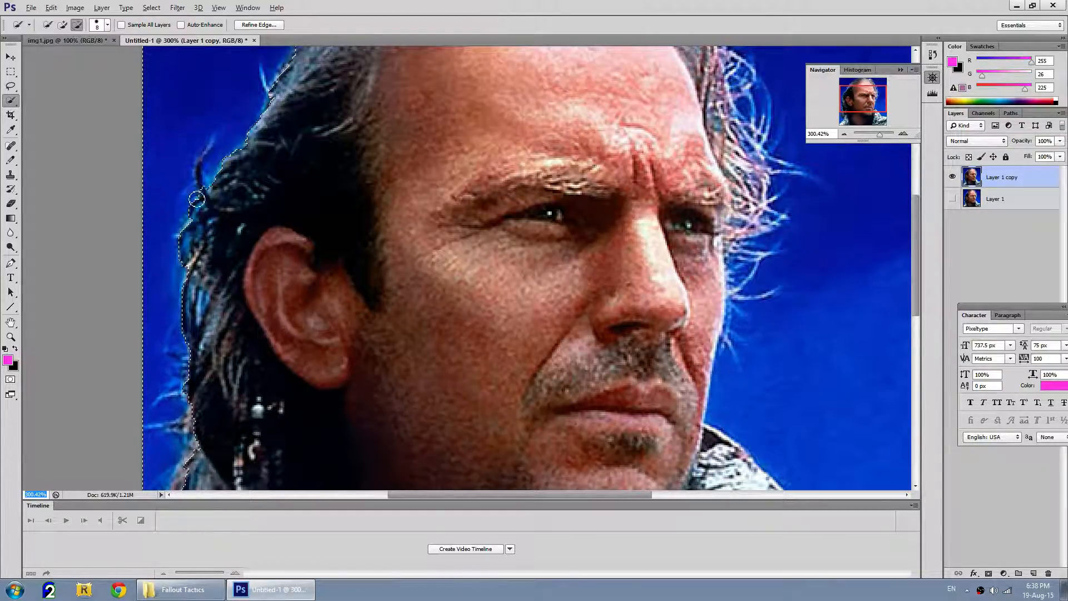
{"action": "left_click", "coordinate": [204, 191], "text": "alt"}
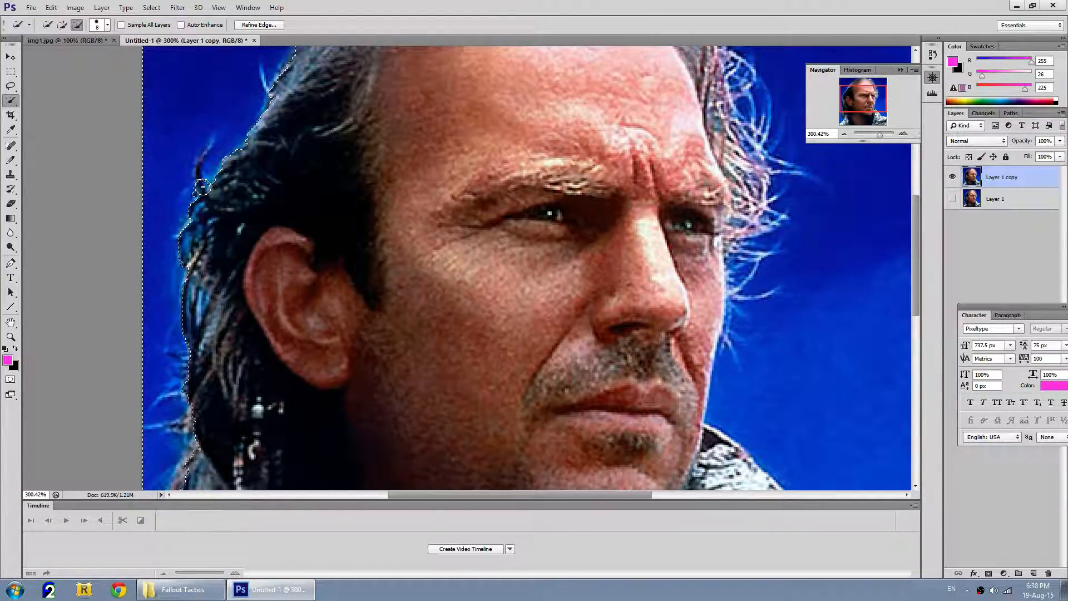
{"action": "left_click", "coordinate": [203, 167], "text": "alt"}
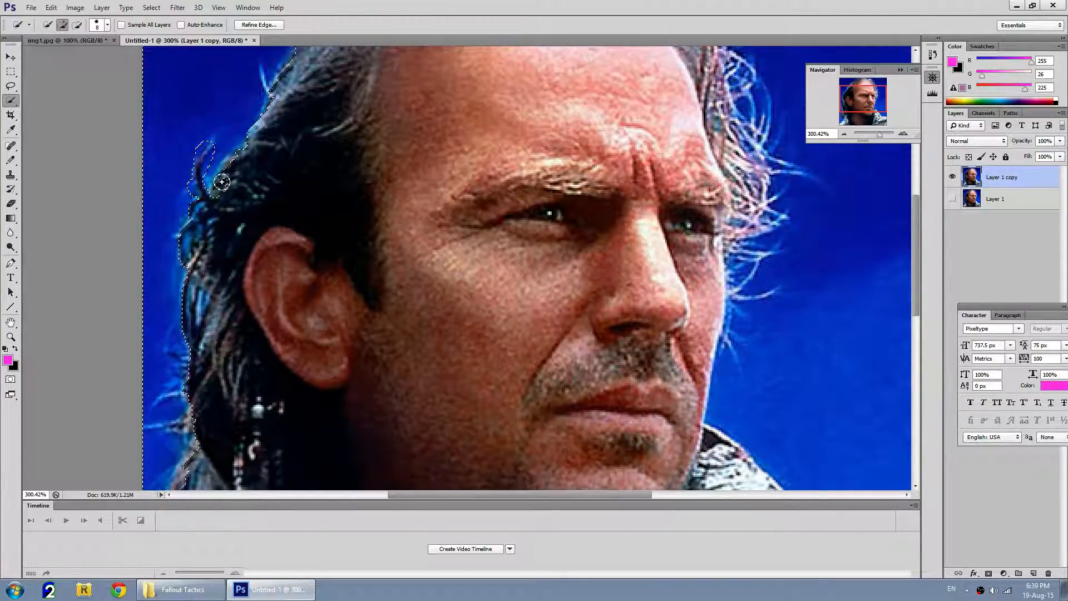
{"action": "left_click_drag", "start_coordinate": [236, 175], "coordinate": [245, 187]}
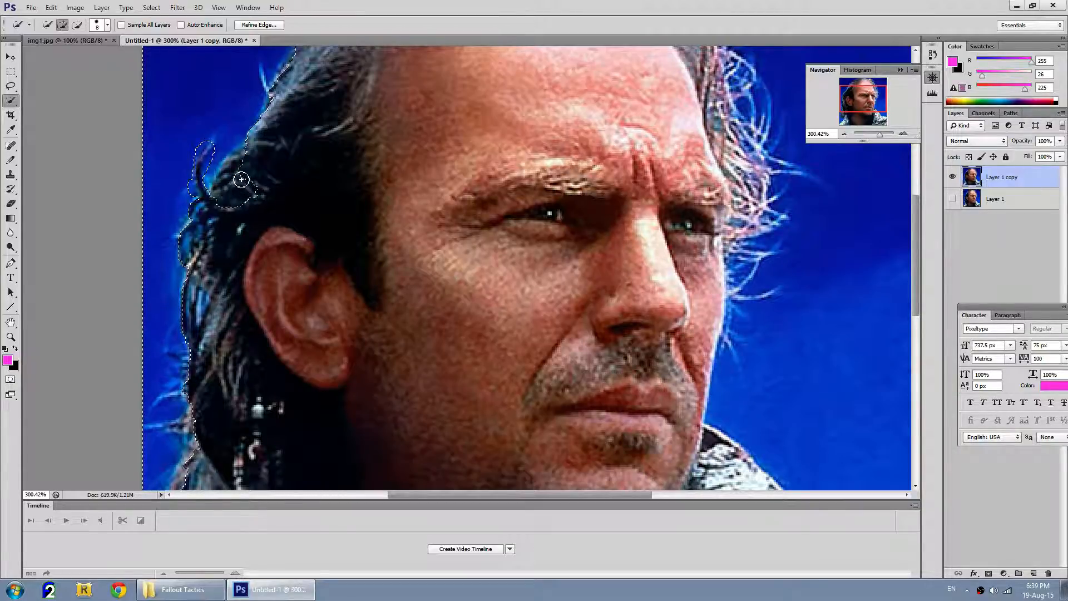
{"action": "key", "text": "alt"}
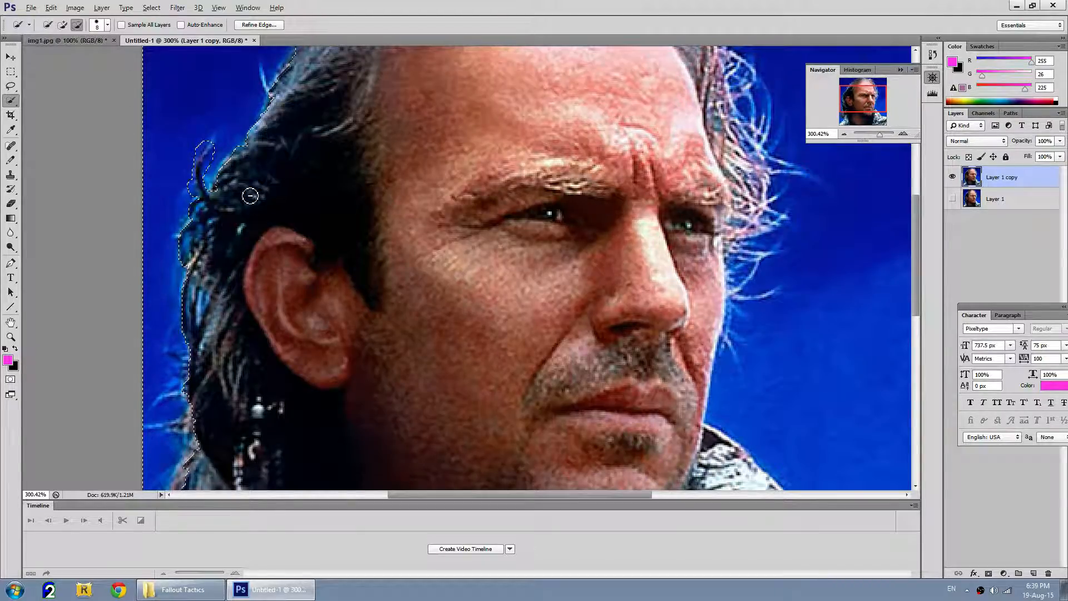
Step: Extend the selection to the blue background above the head and in front of the face, down to the shoulder
{"action": "scroll", "coordinate": [203, 279], "scroll_direction": "down", "scroll_amount": 3}
{"action": "scroll", "coordinate": [150, 346], "scroll_direction": "down", "scroll_amount": 1}
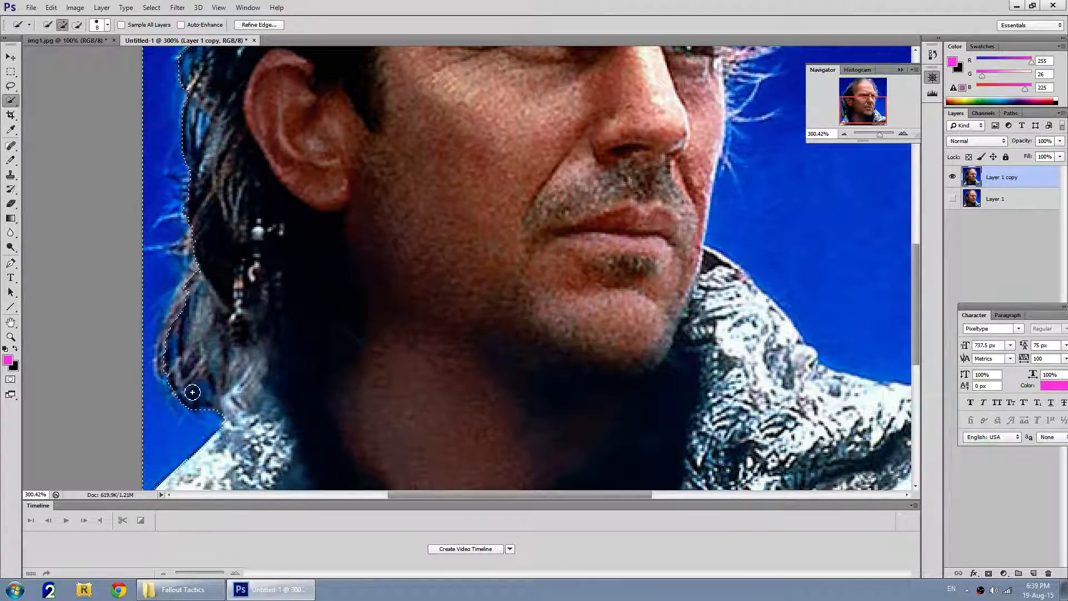
{"action": "scroll", "coordinate": [293, 322], "scroll_direction": "up", "scroll_amount": 8}
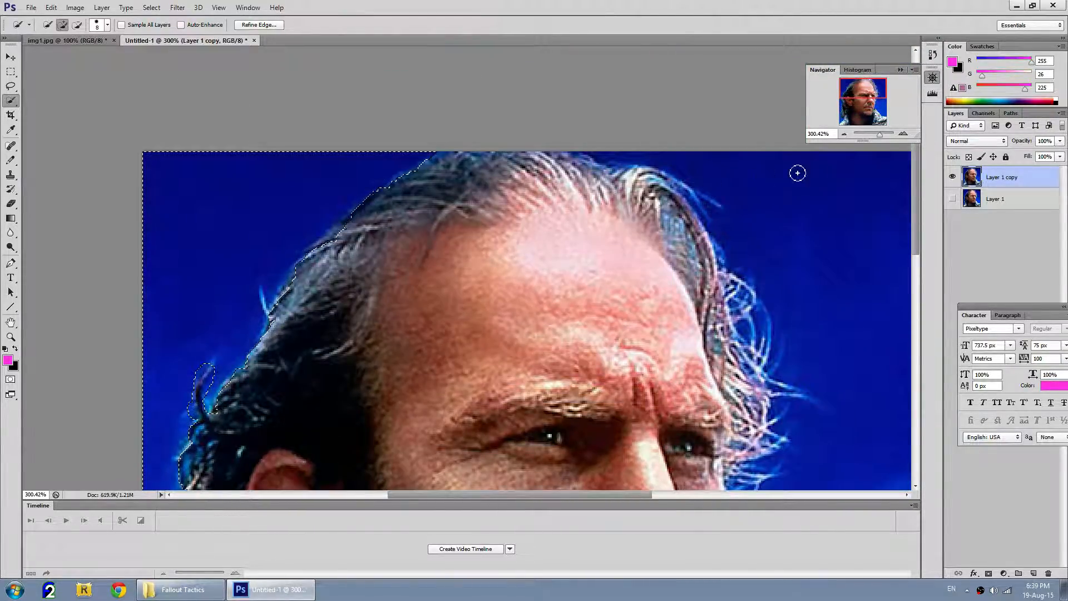
{"action": "left_click_drag", "start_coordinate": [880, 132], "coordinate": [876, 132]}
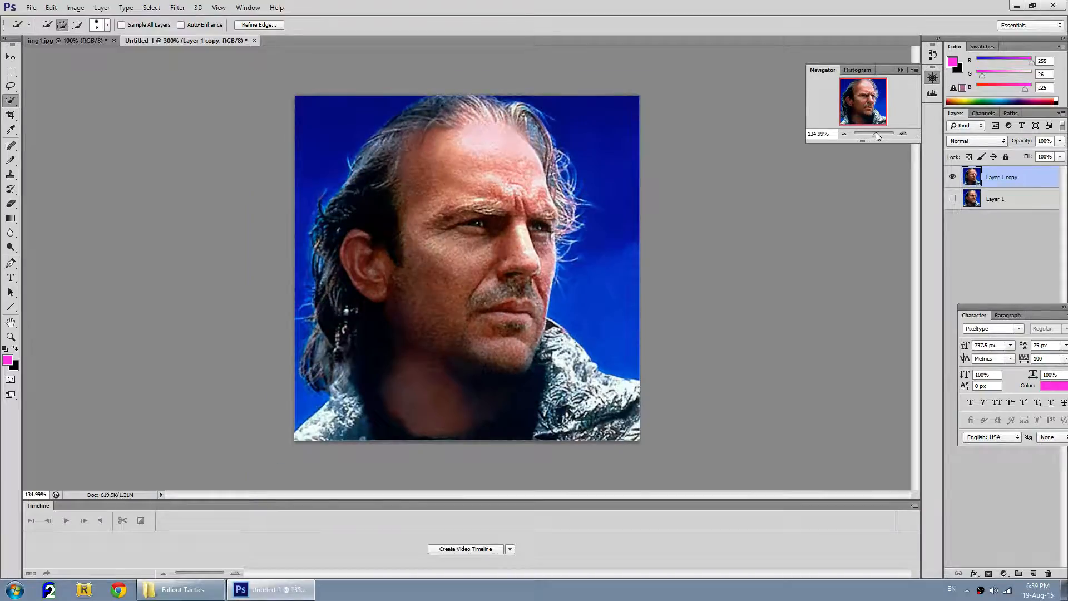
{"action": "left_click_drag", "start_coordinate": [511, 104], "coordinate": [530, 102]}
{"action": "left_click_drag", "start_coordinate": [640, 166], "coordinate": [644, 179]}
{"action": "left_click_drag", "start_coordinate": [645, 225], "coordinate": [642, 243]}
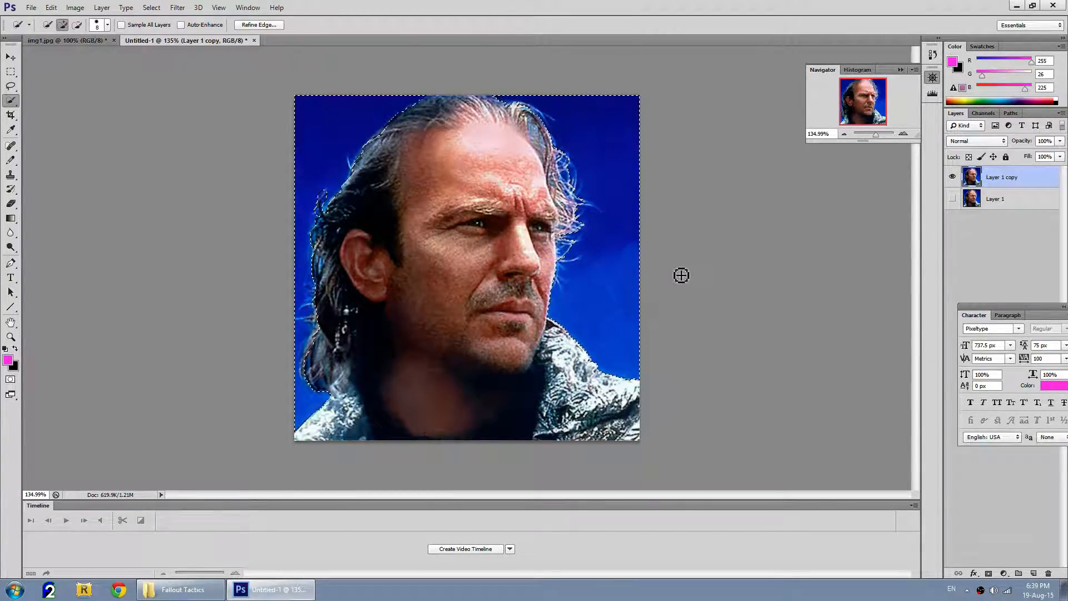
Step: Delete the selected blue background from Layer 1 copy and clear the selection
{"action": "key", "text": "Delete"}
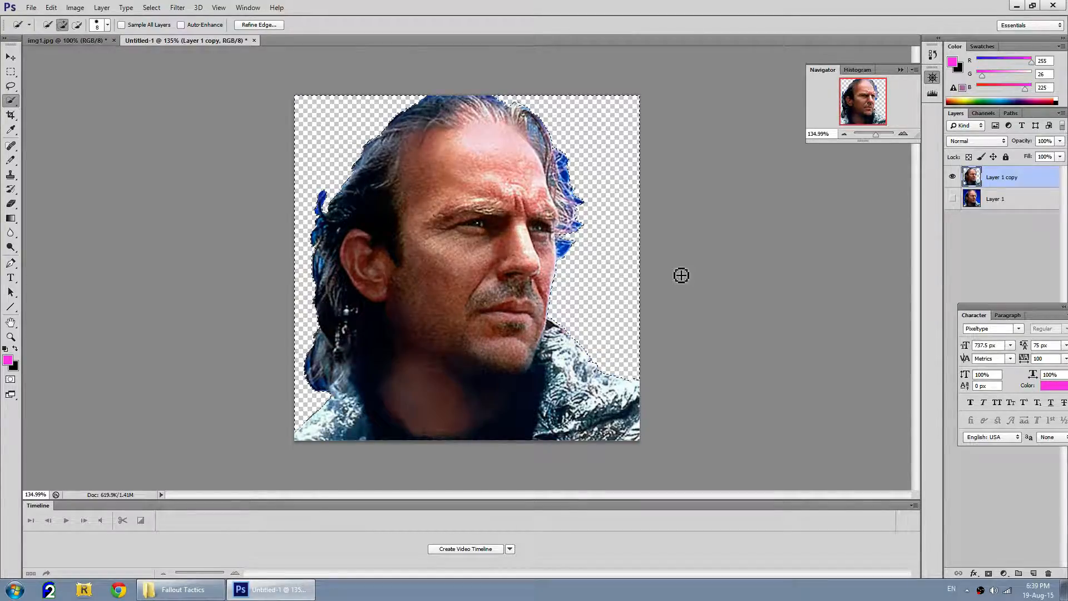
{"action": "right_click", "coordinate": [331, 151]}
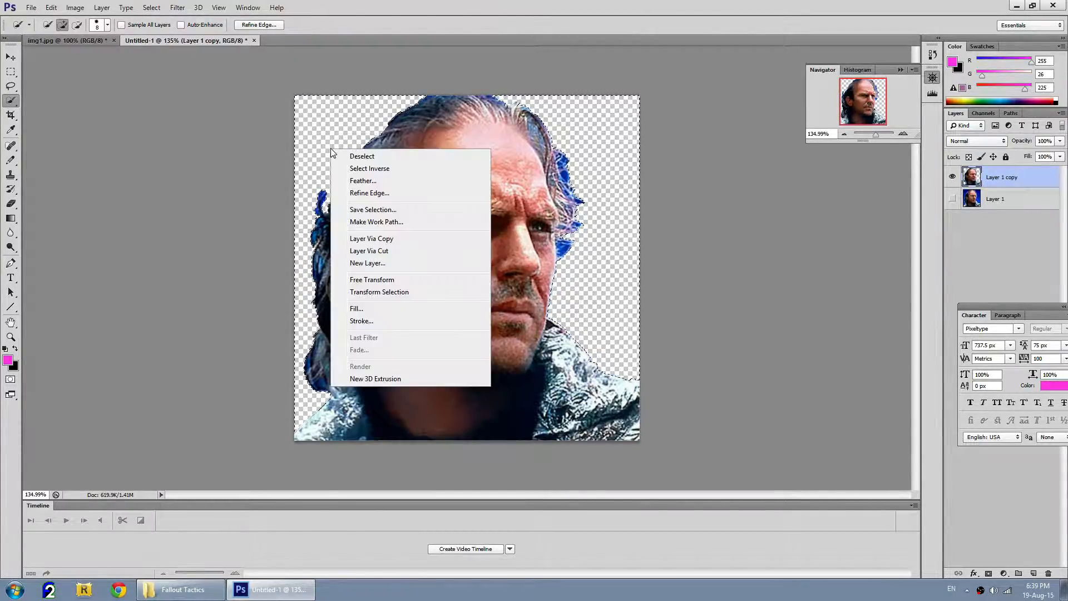
{"action": "left_click", "coordinate": [346, 157]}
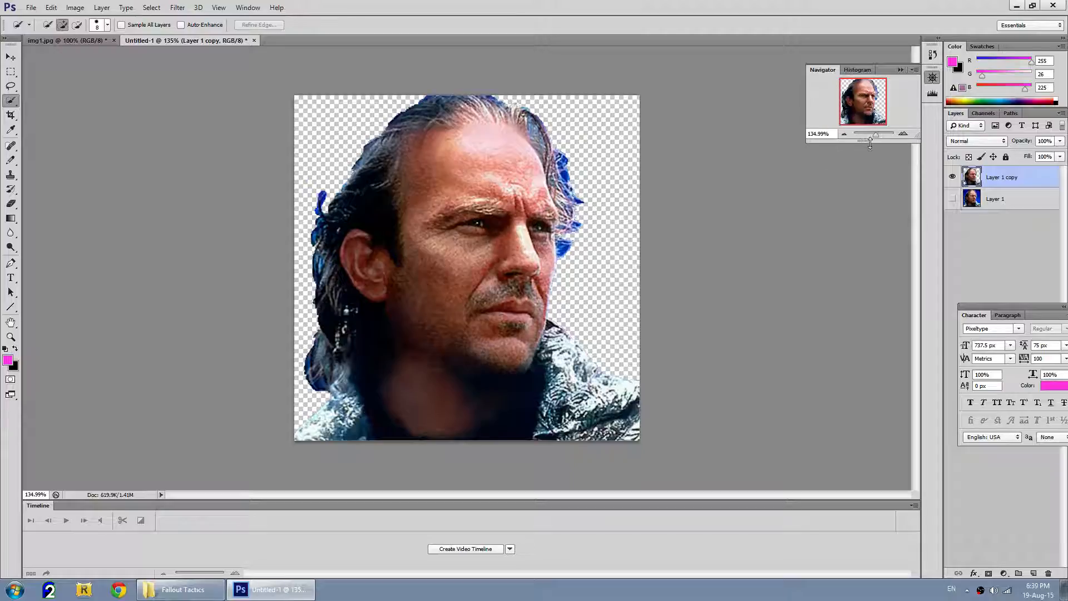
Step: Quick-select and delete the blue patches around the hair on the far side of the face, one by one, deselecting after each
{"action": "left_click_drag", "start_coordinate": [877, 136], "coordinate": [864, 101]}
{"action": "left_click", "coordinate": [663, 358]}
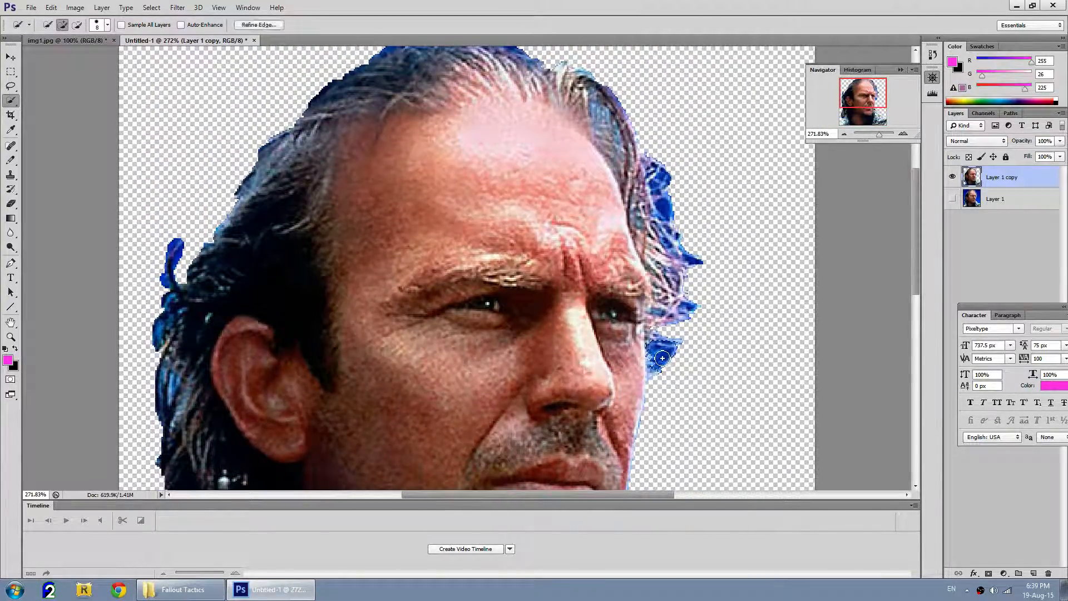
{"action": "left_click", "coordinate": [689, 305]}
{"action": "key", "text": "ctrl+d"}
{"action": "left_click", "coordinate": [698, 263]}
{"action": "key", "text": "Delete"}
{"action": "key", "text": "ctrl+d"}
{"action": "left_click", "coordinate": [668, 236]}
{"action": "key", "text": "Delete"}
{"action": "key", "text": "ctrl+d"}
{"action": "left_click", "coordinate": [664, 210]}
{"action": "key", "text": "Delete"}
{"action": "key", "text": "ctrl+d"}
{"action": "left_click", "coordinate": [668, 183]}
{"action": "key", "text": "Delete"}
{"action": "key", "text": "ctrl+d"}
{"action": "left_click", "coordinate": [659, 191]}
{"action": "key", "text": "Delete"}
{"action": "key", "text": "ctrl+d"}
{"action": "left_click", "coordinate": [678, 238]}
{"action": "key", "text": "Delete"}
{"action": "key", "text": "ctrl+d"}
{"action": "left_click", "coordinate": [681, 248]}
{"action": "key", "text": "Delete"}
{"action": "key", "text": "ctrl+d"}
{"action": "left_click", "coordinate": [673, 223]}
{"action": "key", "text": "Delete"}
{"action": "key", "text": "ctrl+d"}
{"action": "left_click", "coordinate": [665, 167]}
{"action": "key", "text": "ctrl+d"}
{"action": "left_click", "coordinate": [668, 190]}
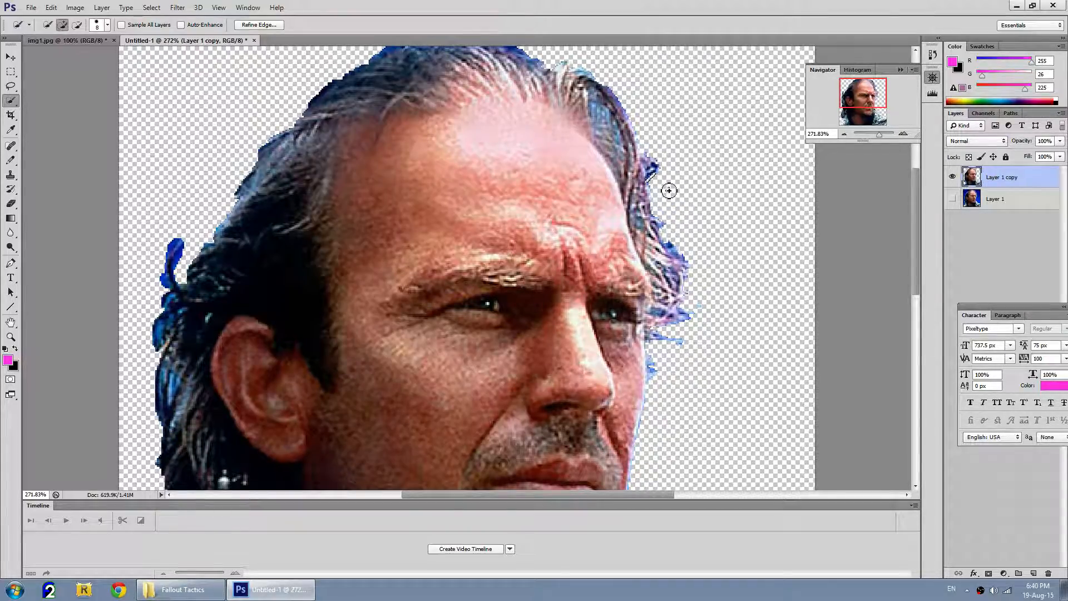
{"action": "right_click", "coordinate": [697, 206]}
{"action": "left_click", "coordinate": [716, 211]}
{"action": "left_click", "coordinate": [11, 71]}
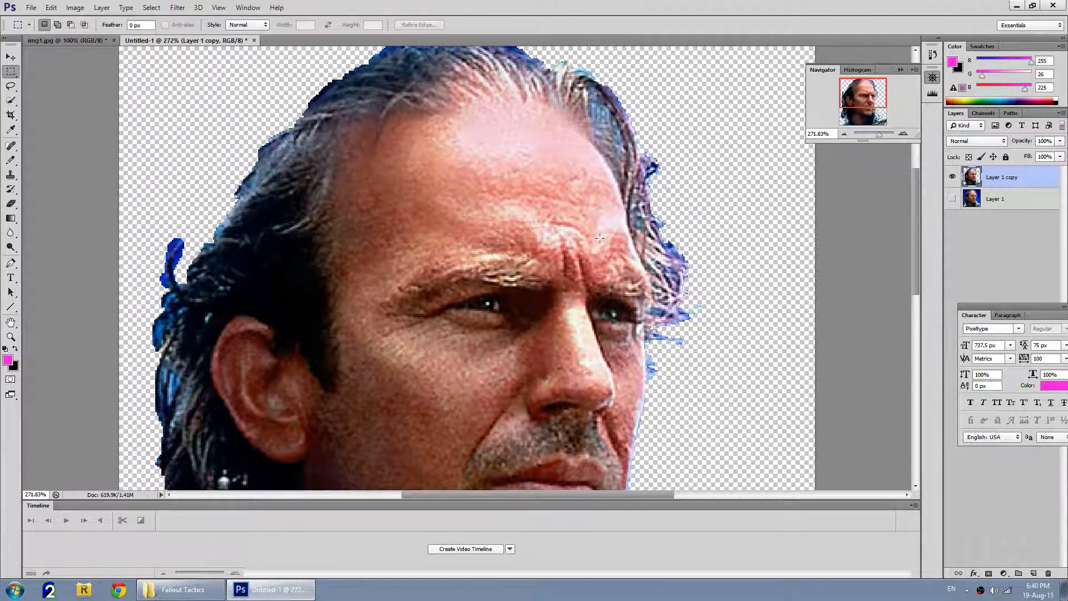
{"action": "left_click_drag", "start_coordinate": [659, 183], "coordinate": [687, 200]}
{"action": "scroll", "coordinate": [697, 214], "scroll_direction": "up", "scroll_amount": 2}
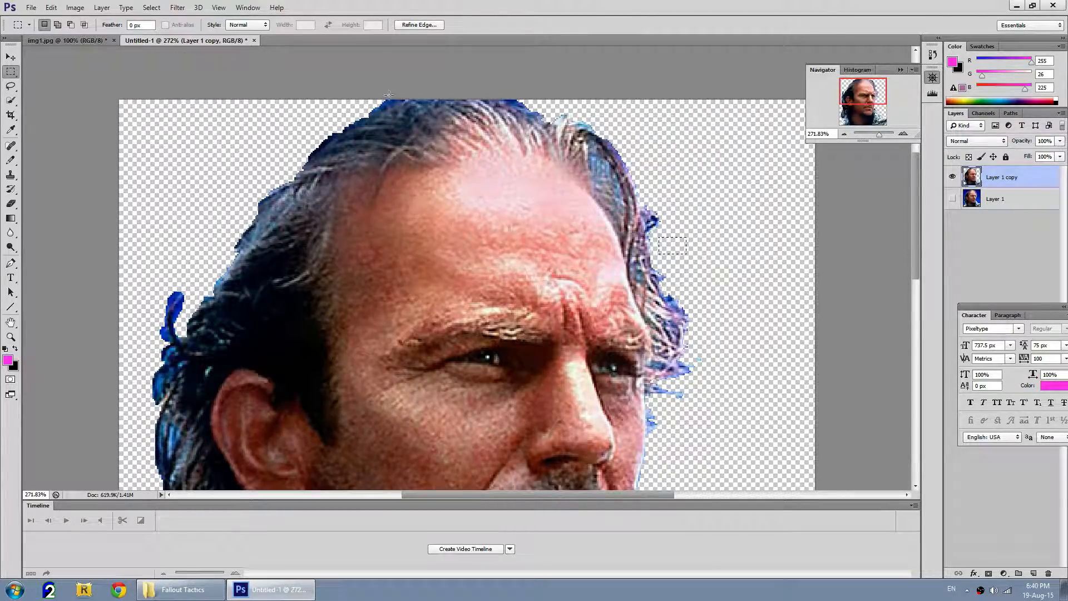
{"action": "key", "text": "e"}
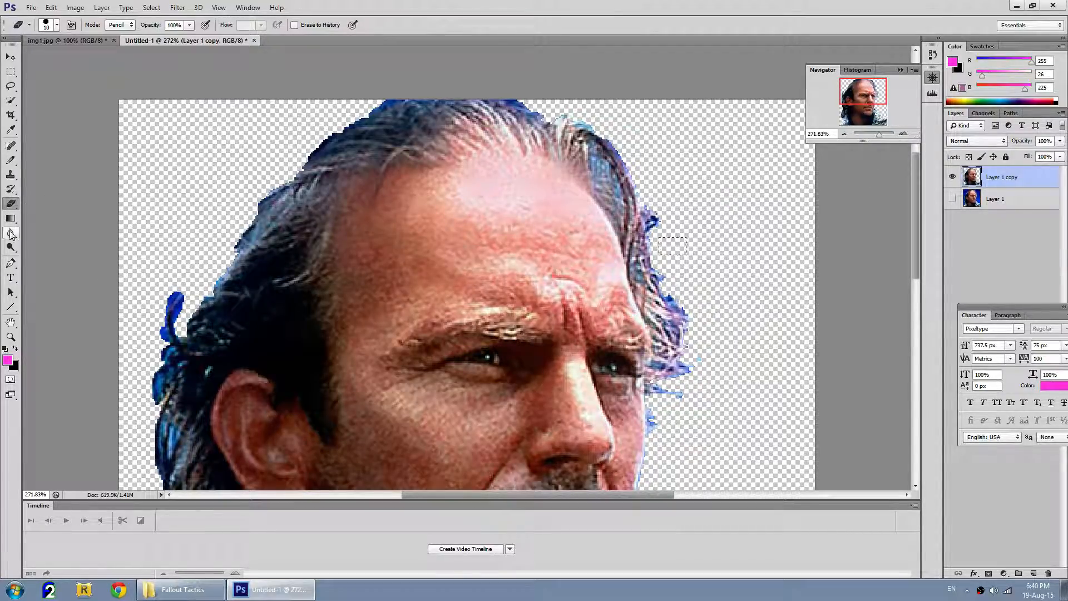
{"action": "right_click", "coordinate": [10, 208]}
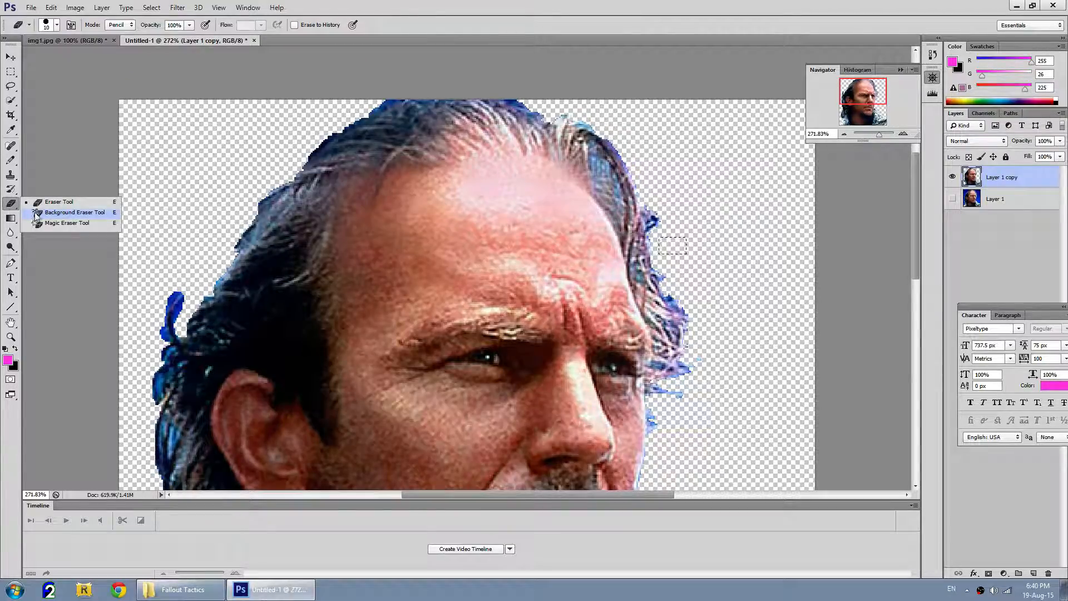
Step: Quick-select and delete the blue curl and fringe at the back of the head above the ear, then clear the selection
{"action": "left_click", "coordinate": [11, 100]}
{"action": "mouse_move", "coordinate": [173, 299]}
{"action": "left_mouse_down"}
{"action": "mouse_move", "coordinate": [162, 306]}
{"action": "mouse_move", "coordinate": [164, 336]}
{"action": "left_mouse_up"}
{"action": "key", "text": "Delete"}
{"action": "key", "text": "ctrl+d"}
{"action": "key", "text": "Delete"}
{"action": "key", "text": "ctrl+d"}
{"action": "left_click_drag", "start_coordinate": [160, 384], "coordinate": [165, 362]}
{"action": "key", "text": "Delete"}
{"action": "key", "text": "ctrl+d"}
{"action": "left_click", "coordinate": [173, 339]}
{"action": "scroll", "coordinate": [162, 370], "scroll_direction": "down", "scroll_amount": 5}
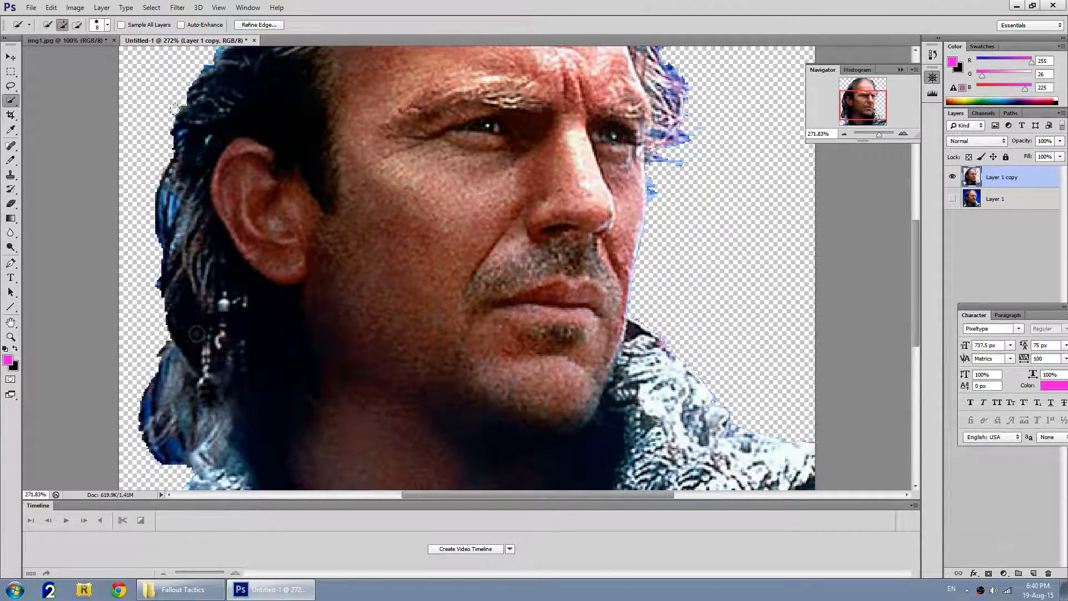
{"action": "key", "text": "ctrl+d"}
Step: Quick-select and delete the blue fringe around the lower hair ends above the collar
{"action": "mouse_move", "coordinate": [142, 416]}
{"action": "left_mouse_down"}
{"action": "mouse_move", "coordinate": [149, 454]}
{"action": "mouse_move", "coordinate": [172, 465]}
{"action": "left_mouse_up"}
{"action": "key", "text": "Delete"}
{"action": "key", "text": "ctrl+d"}
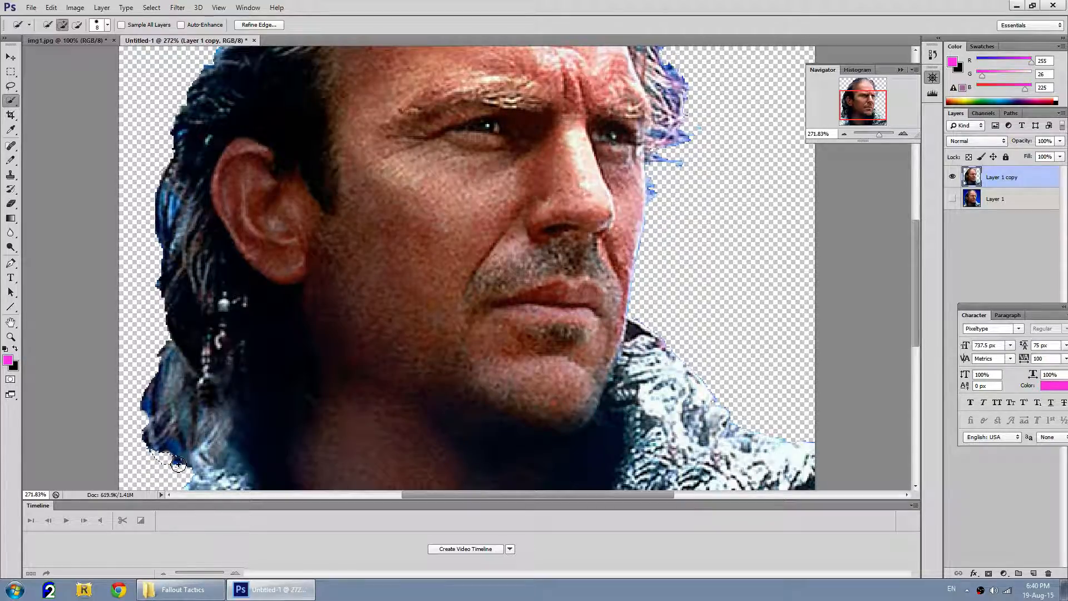
Step: Remove the leftover blue patch beside the far eye and zoom out to about 149% to show the whole portrait
{"action": "scroll", "coordinate": [292, 414], "scroll_direction": "down", "scroll_amount": 1}
{"action": "scroll", "coordinate": [703, 234], "scroll_direction": "up", "scroll_amount": 2}
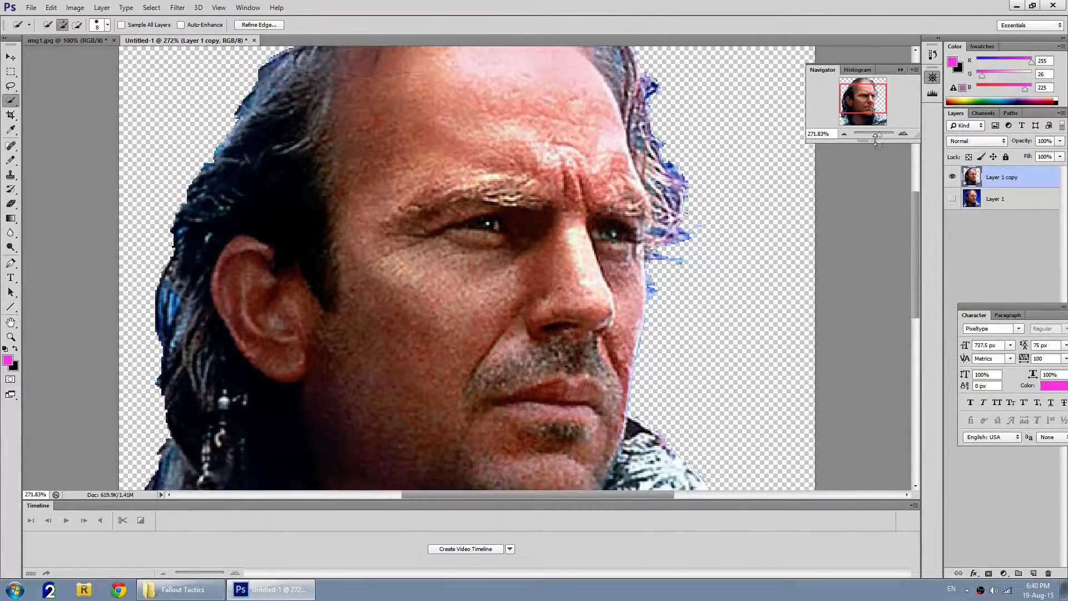
{"action": "left_click", "coordinate": [654, 291]}
{"action": "key", "text": "Delete"}
{"action": "key", "text": "ctrl+d"}
{"action": "left_click_drag", "start_coordinate": [879, 136], "coordinate": [876, 133]}
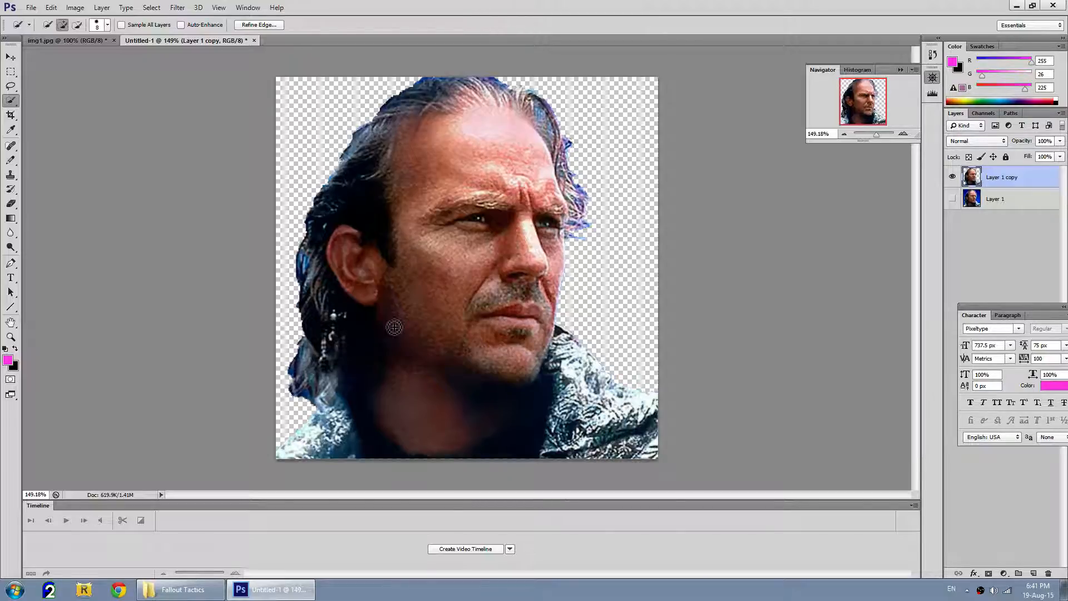
Step: Switch to the Fallout Tactics folder in Windows Explorer and open its core\gui\char\big subfolder
{"action": "left_click", "coordinate": [183, 589]}
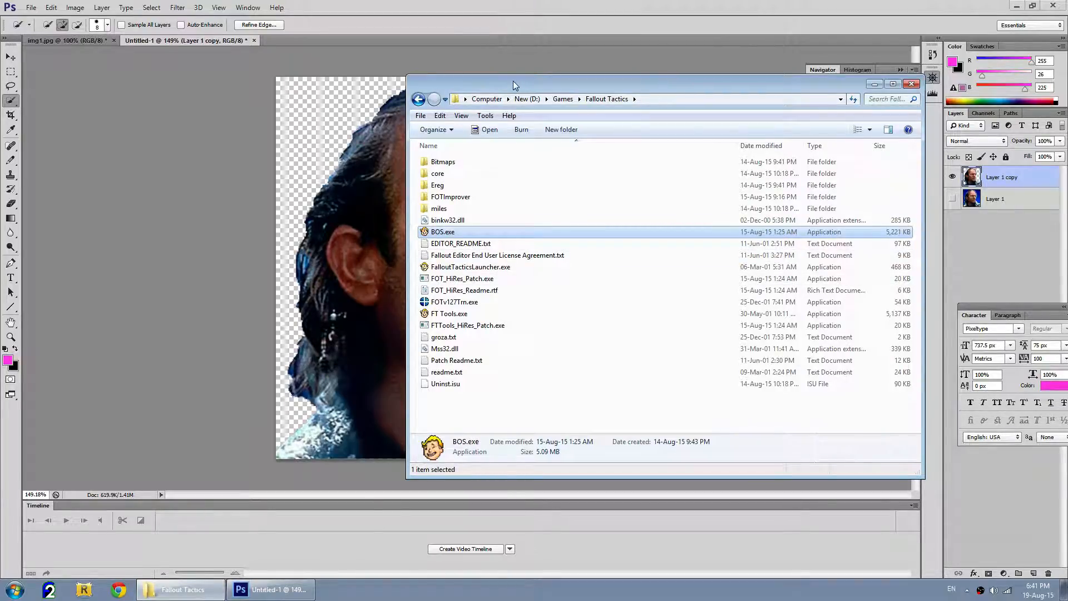
{"action": "left_click_drag", "start_coordinate": [516, 84], "coordinate": [806, 131]}
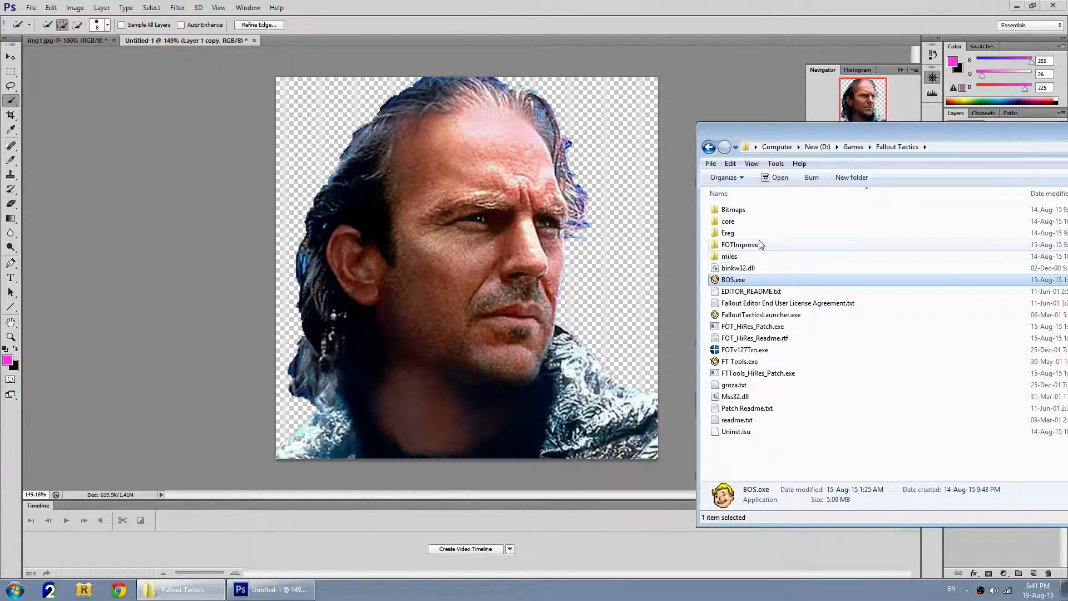
{"action": "double_click", "coordinate": [751, 223]}
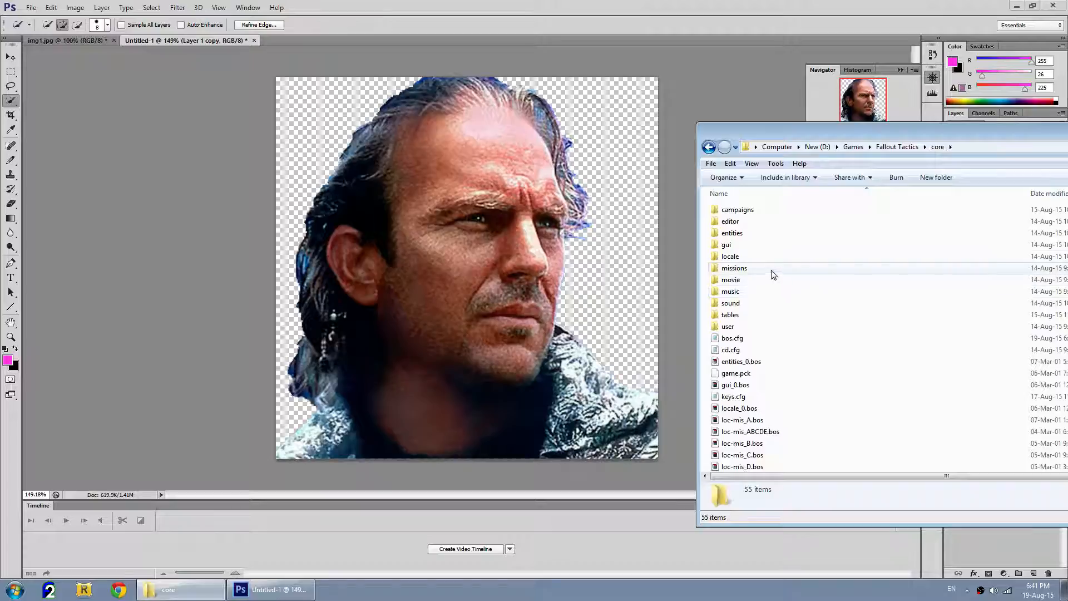
{"action": "double_click", "coordinate": [759, 244]}
{"action": "double_click", "coordinate": [728, 210]}
{"action": "double_click", "coordinate": [730, 195]}
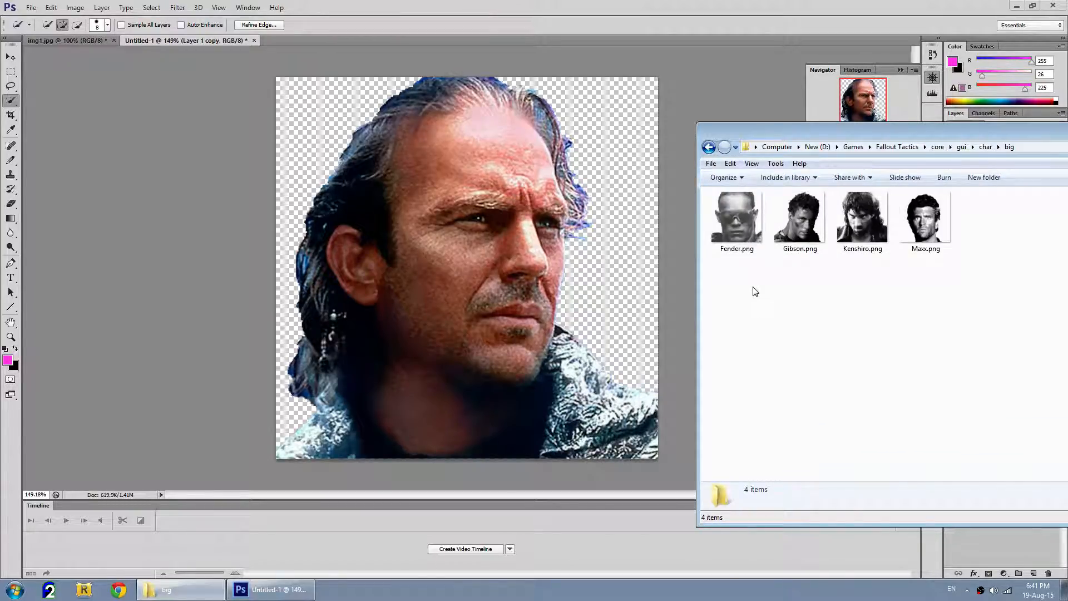
Step: Open Fender.png from the big folder as a separate document in Photoshop
{"action": "left_click_drag", "start_coordinate": [766, 129], "coordinate": [821, 127]}
{"action": "left_click", "coordinate": [797, 209]}
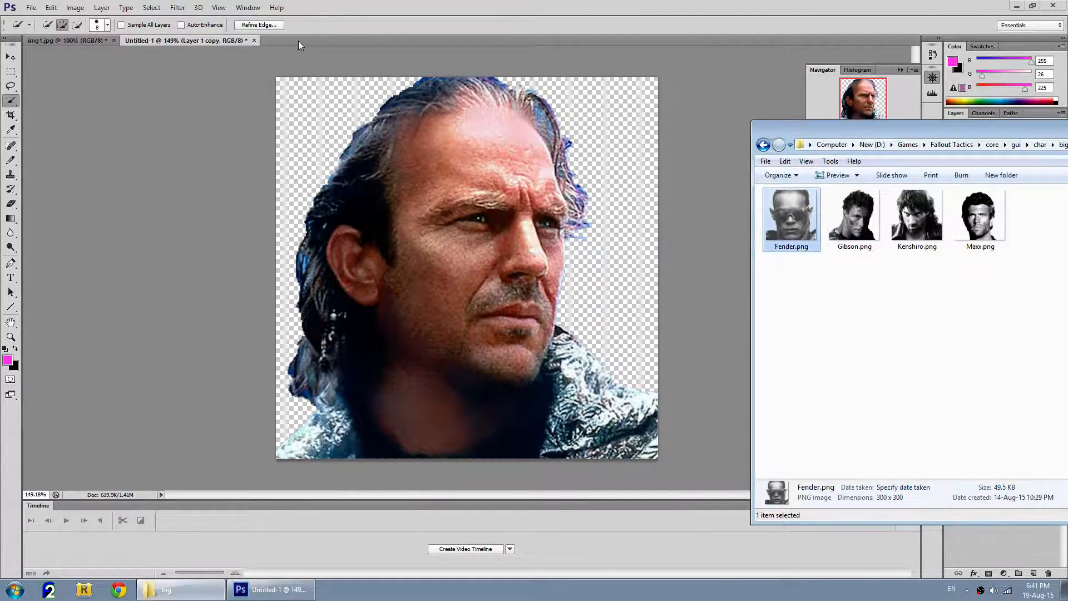
{"action": "left_click_drag", "start_coordinate": [298, 41], "coordinate": [298, 41]}
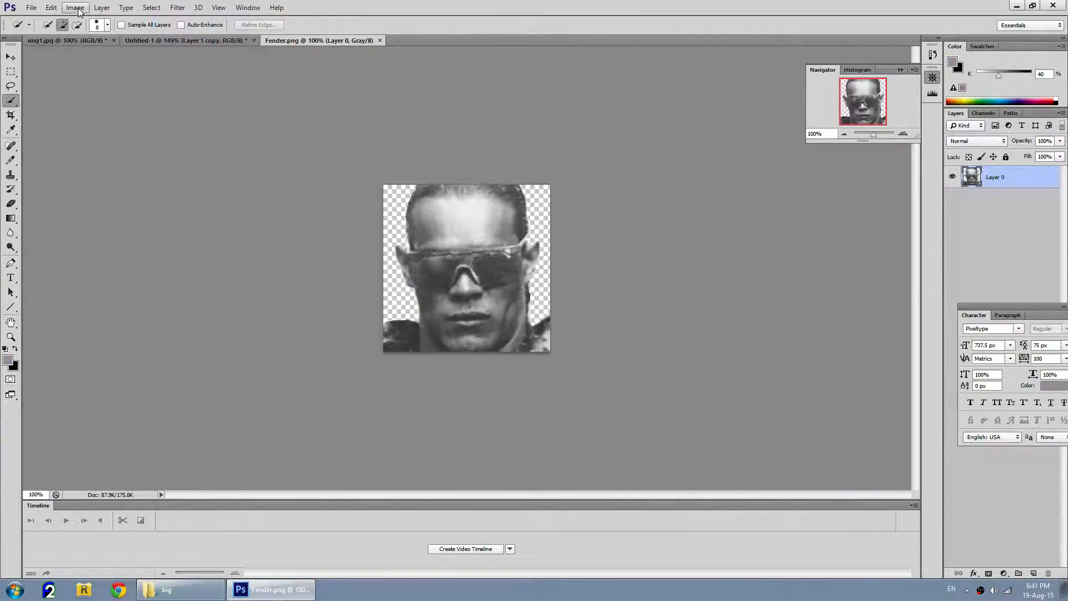
Step: Check the pixel dimensions of Fender.png in Image Size and leave them unchanged
{"action": "left_click", "coordinate": [76, 7]}
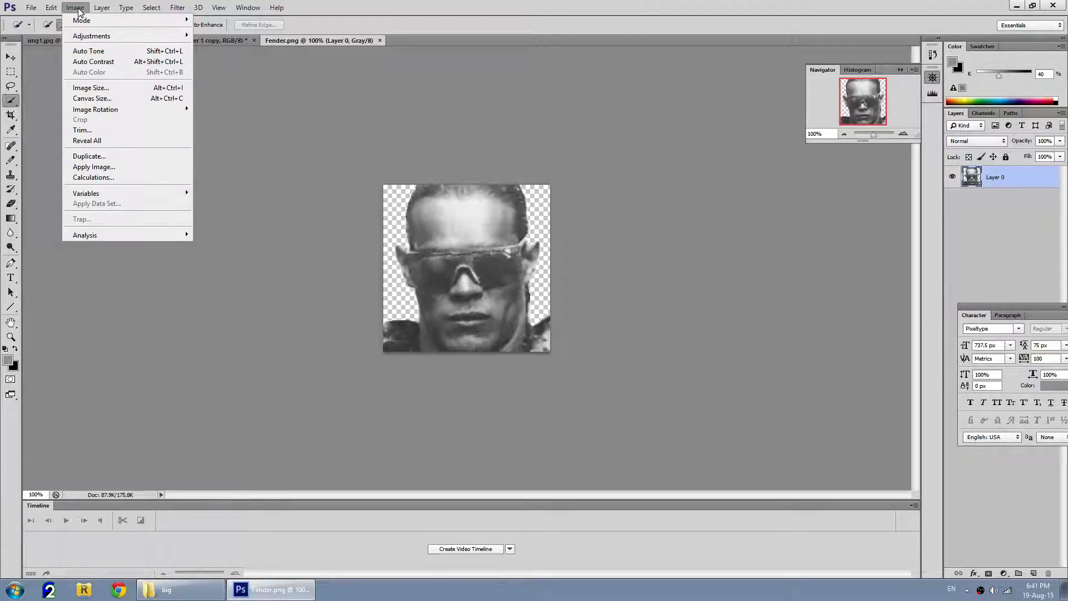
{"action": "left_click", "coordinate": [92, 88]}
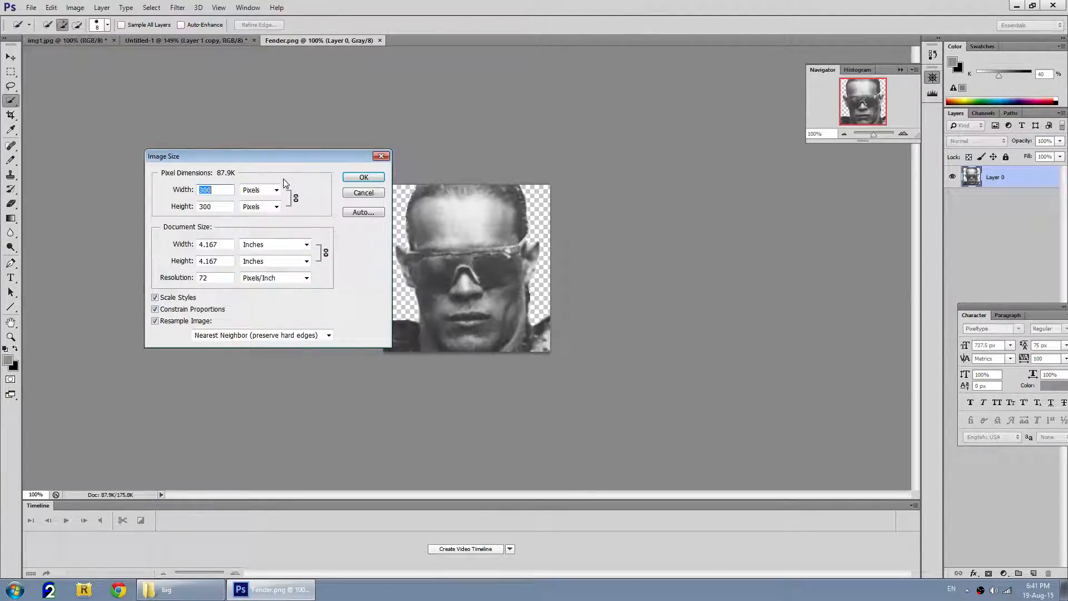
{"action": "left_click", "coordinate": [363, 193]}
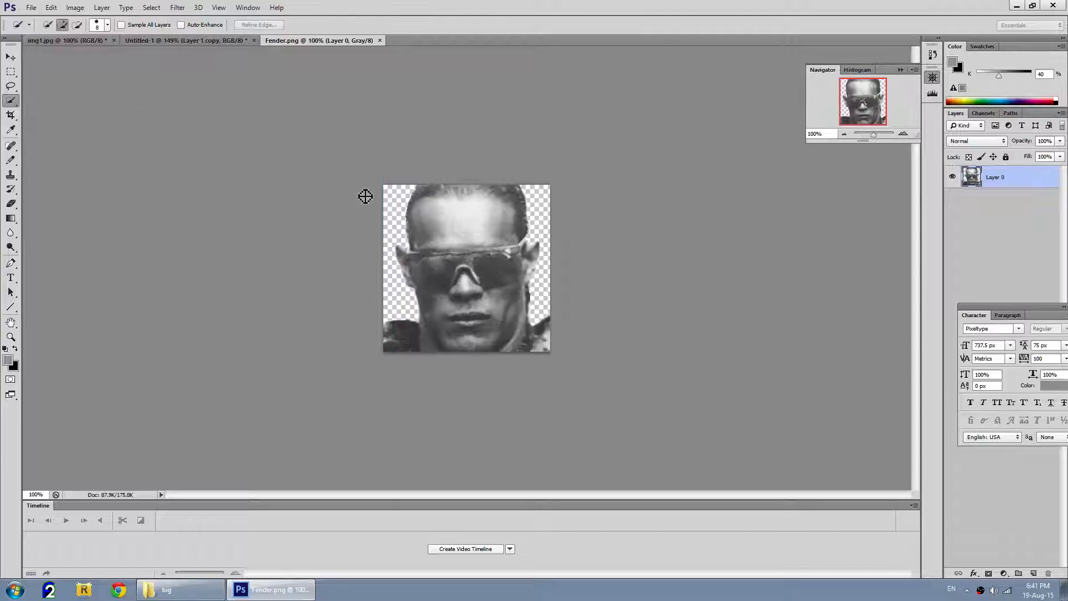
Step: Return to the Untitled-1 document, select the entire portrait layer, and activate the Rectangular Marquee tool
{"action": "left_click", "coordinate": [152, 41]}
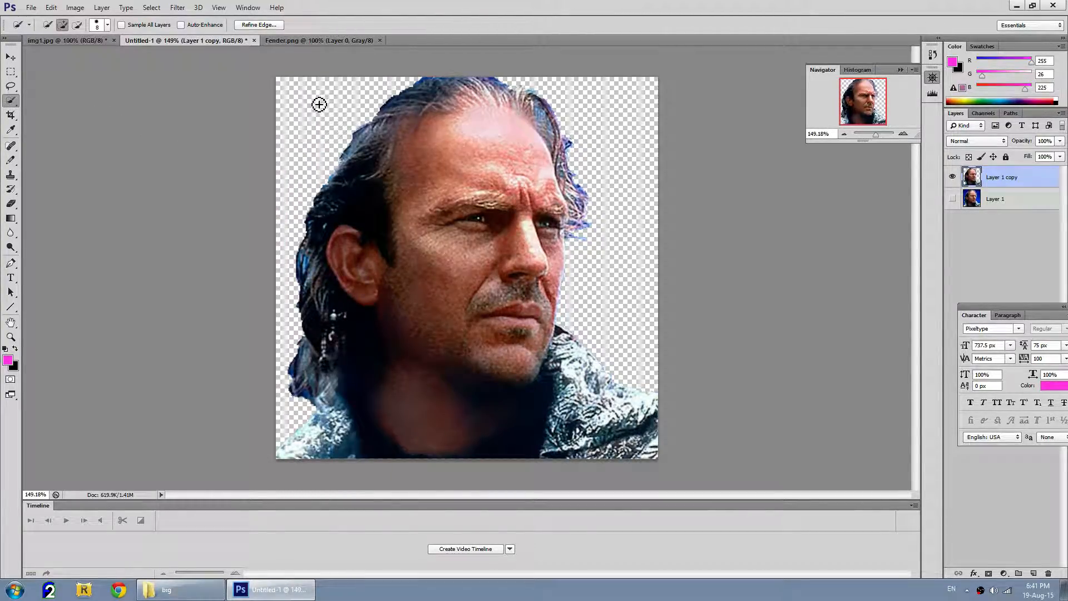
{"action": "key", "text": "ctrl+a"}
{"action": "left_click", "coordinate": [10, 72]}
{"action": "right_click", "coordinate": [223, 100]}
{"action": "left_click", "coordinate": [134, 105]}
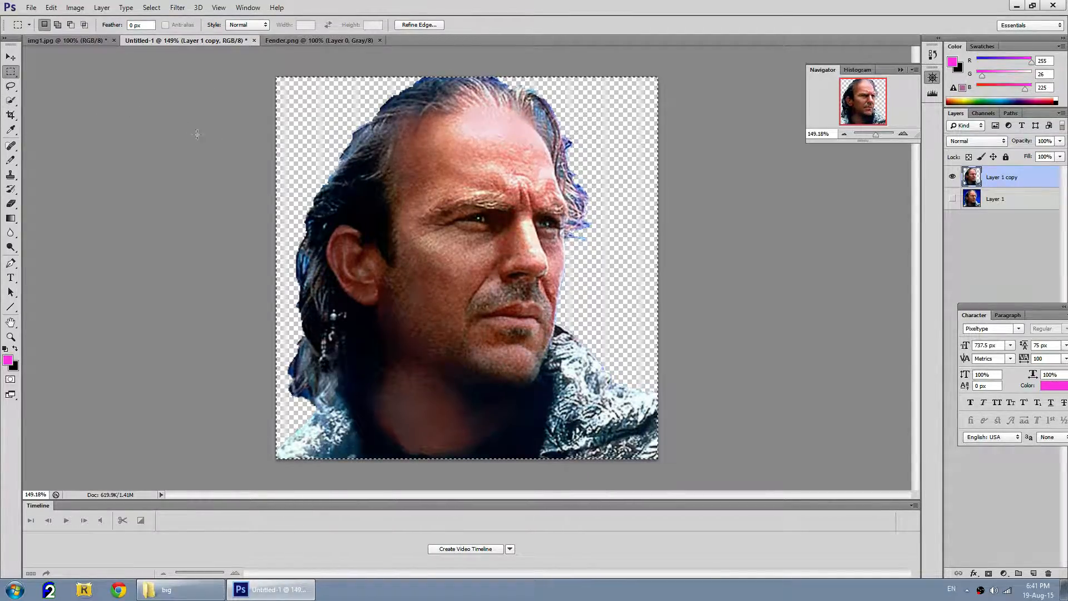
Step: Deselect the portrait and resize the Untitled-1 image to 300 × 300 pixels
{"action": "right_click", "coordinate": [266, 107]}
{"action": "left_click", "coordinate": [314, 122]}
{"action": "right_click", "coordinate": [304, 99]}
{"action": "left_click", "coordinate": [328, 104]}
{"action": "left_click", "coordinate": [76, 7]}
{"action": "mouse_move", "coordinate": [81, 20]}
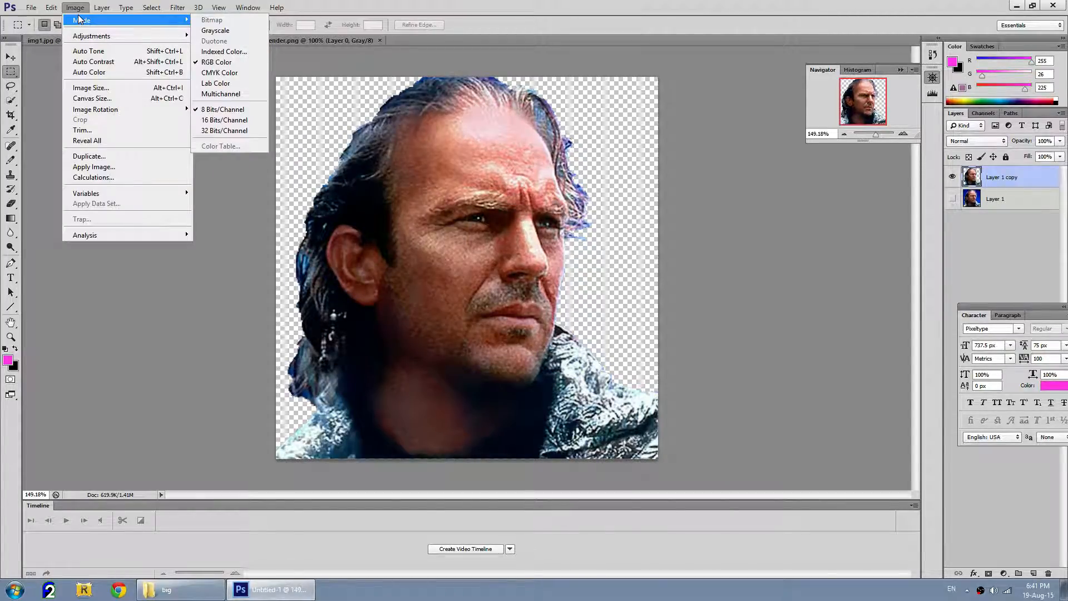
{"action": "left_click", "coordinate": [91, 88]}
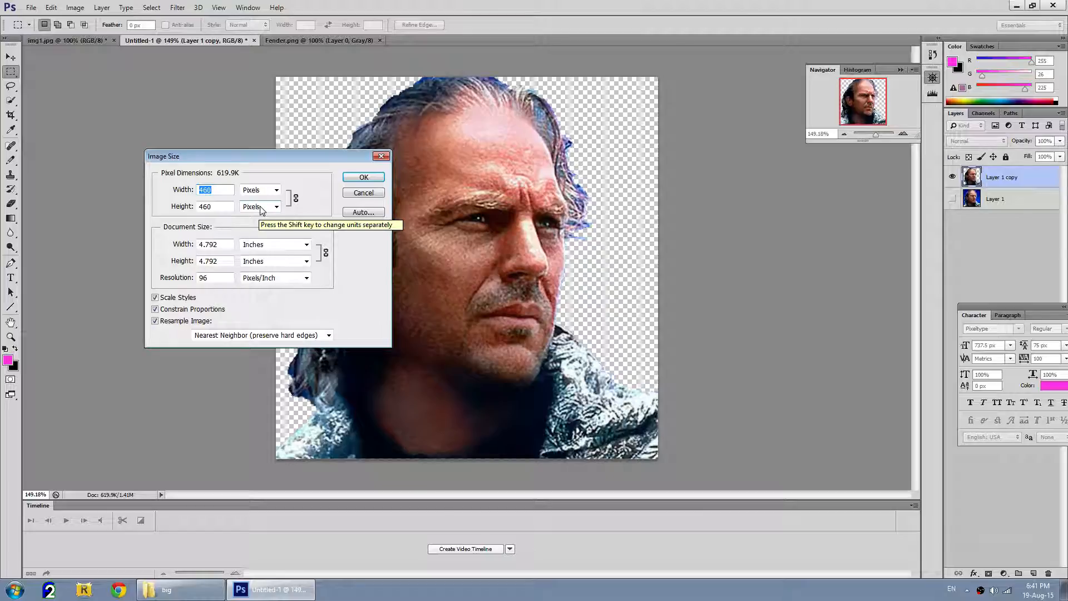
{"action": "type", "text": "300"}
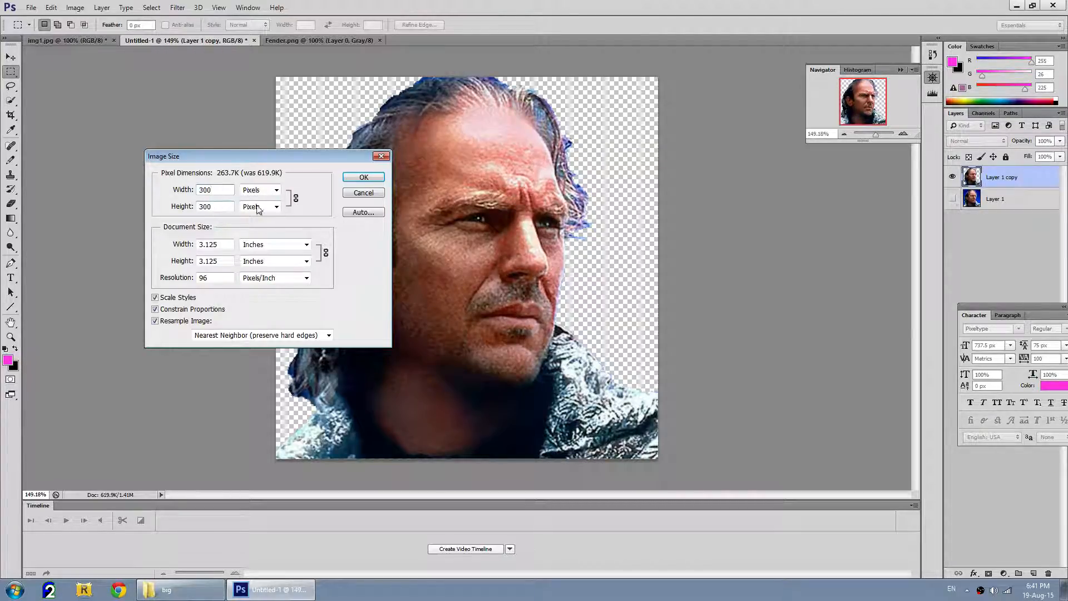
{"action": "left_click", "coordinate": [364, 177]}
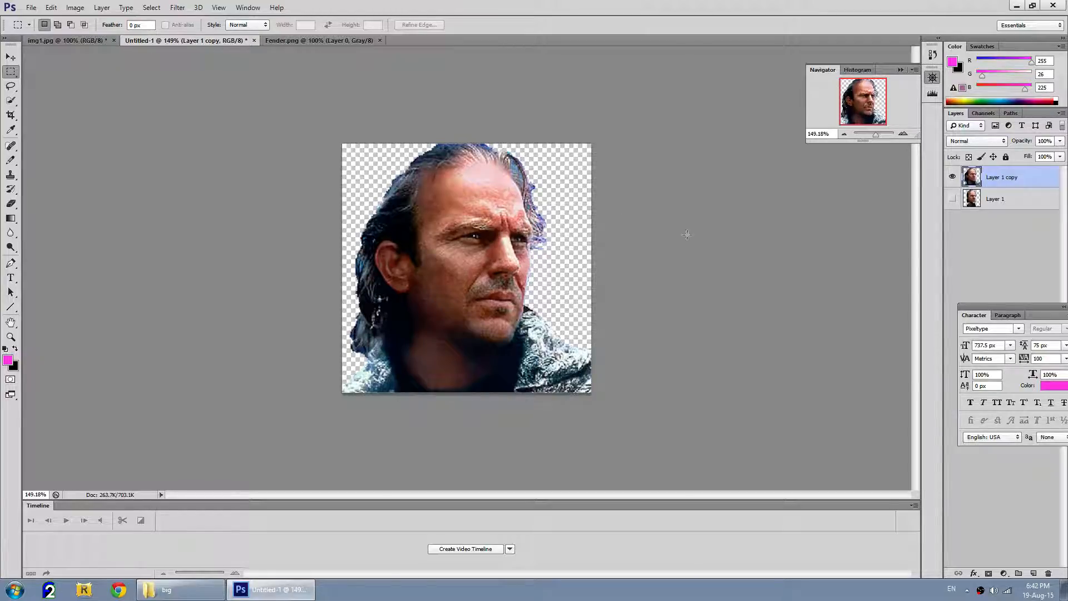
Step: Apply the Black & White adjustment to the portrait on Layer 1 copy
{"action": "left_click", "coordinate": [835, 135]}
{"action": "type", "text": "100"}
{"action": "key", "text": "Return"}
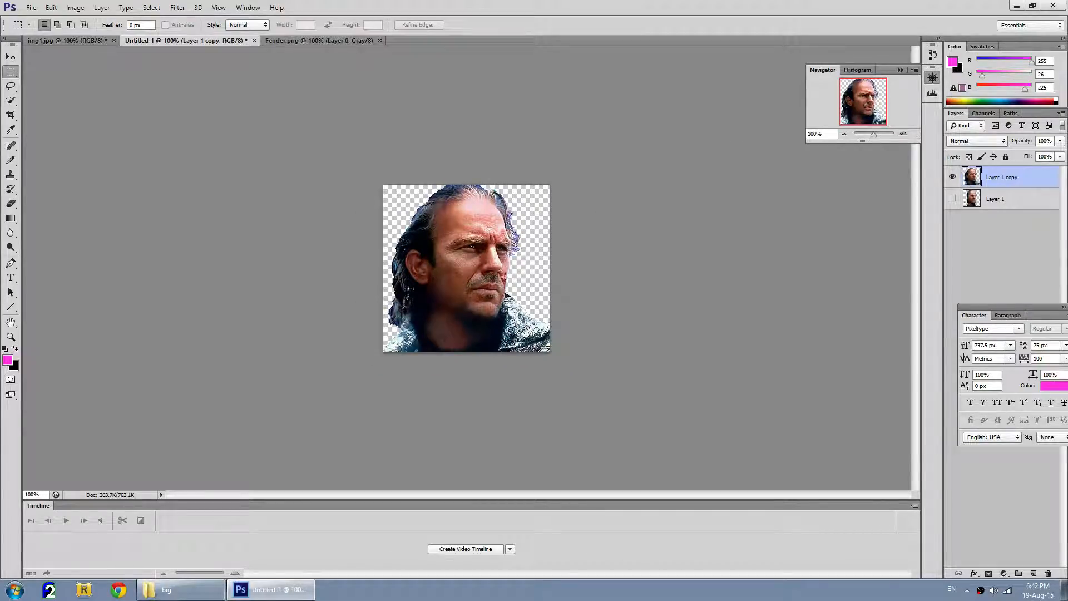
{"action": "left_click", "coordinate": [75, 8]}
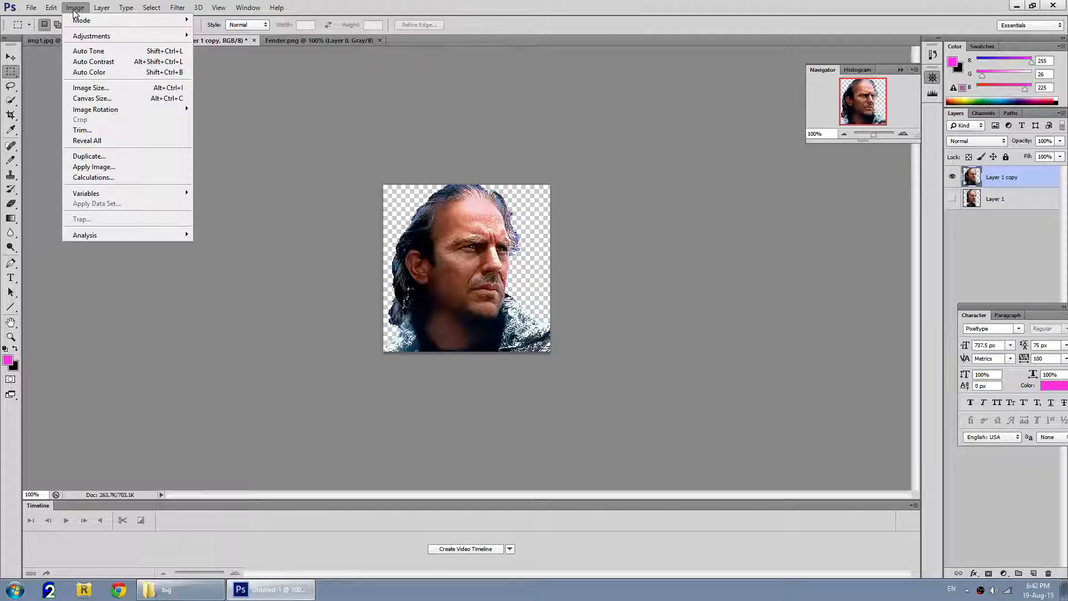
{"action": "mouse_move", "coordinate": [114, 113]}
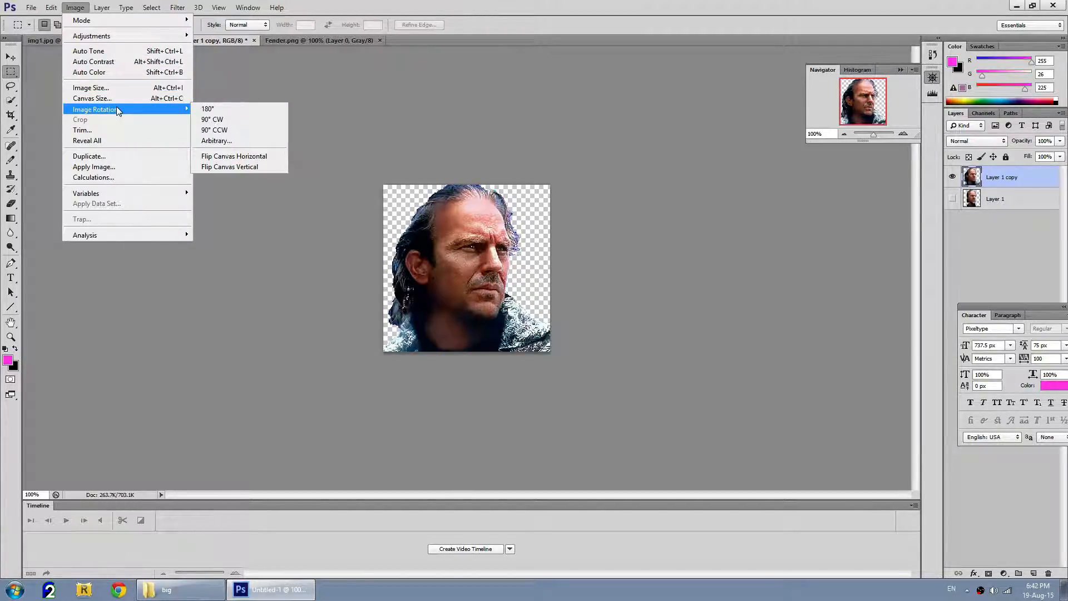
{"action": "mouse_move", "coordinate": [129, 41]}
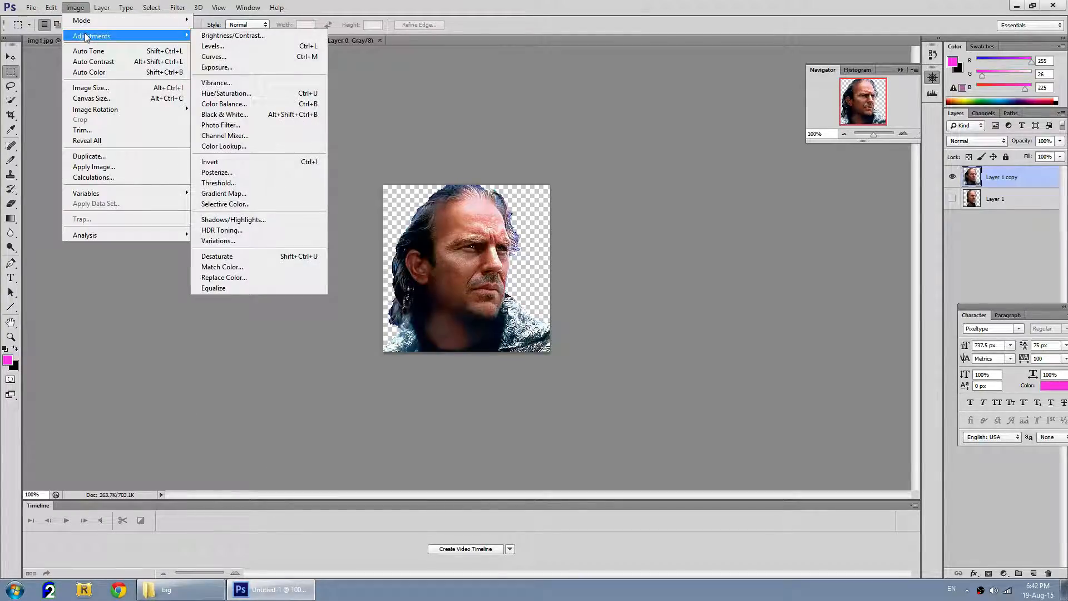
{"action": "left_click", "coordinate": [287, 114]}
{"action": "left_click", "coordinate": [386, 166]}
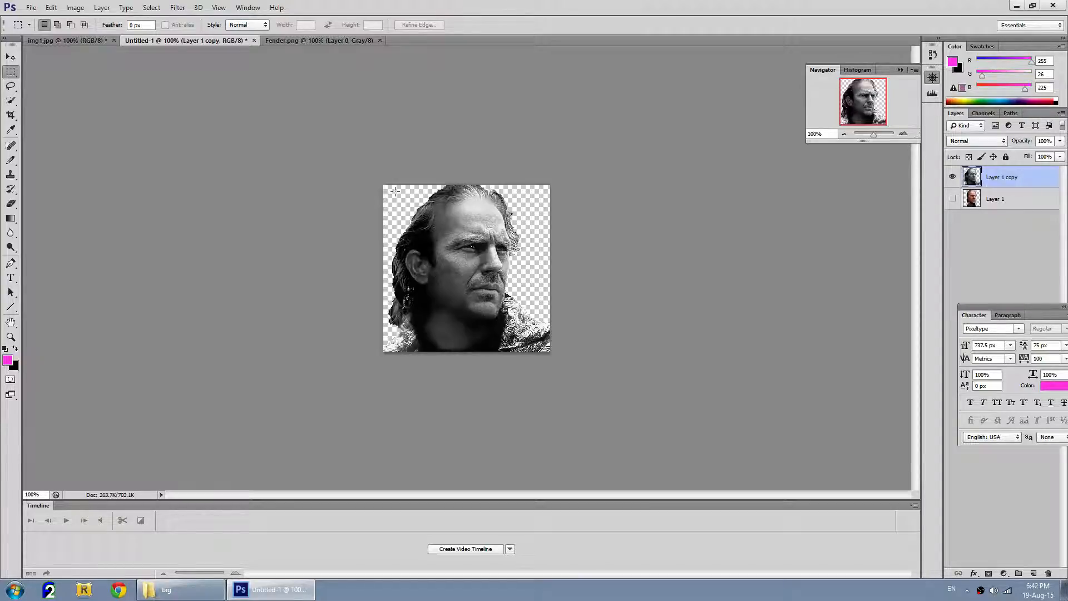
Step: Add an Outer Glow effect to Layer 1 copy with 94% opacity, a 6 px size and an increased spread
{"action": "right_click", "coordinate": [971, 177]}
{"action": "left_click", "coordinate": [967, 182]}
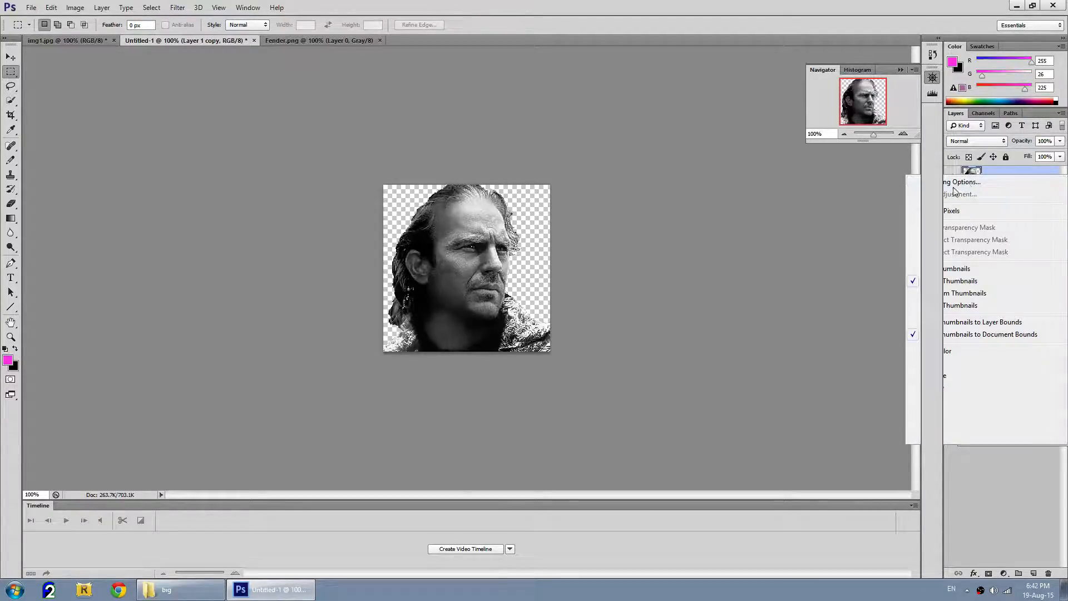
{"action": "left_click_drag", "start_coordinate": [793, 187], "coordinate": [739, 170]}
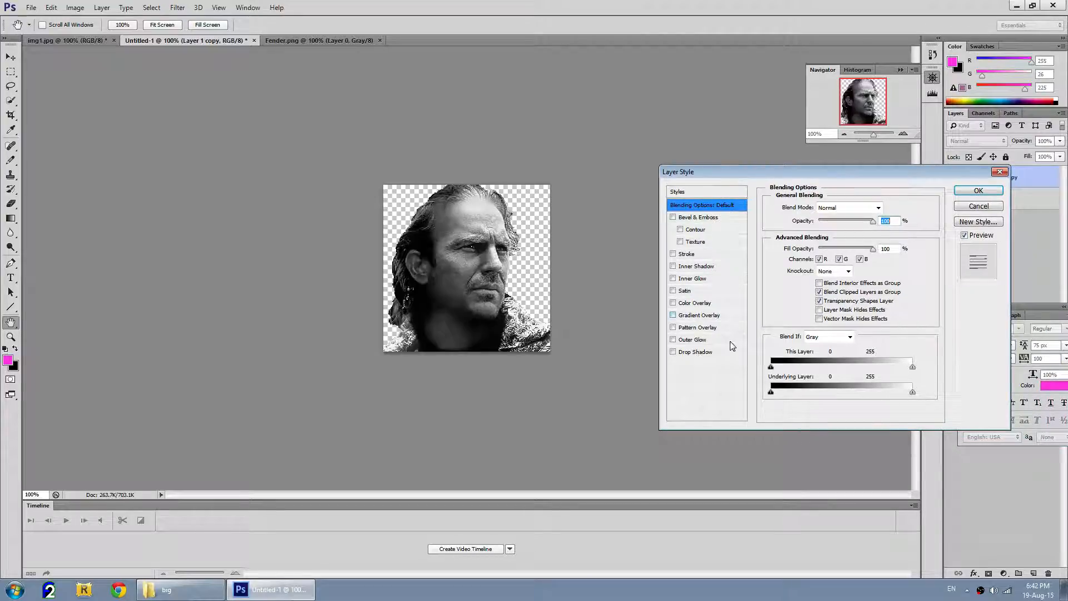
{"action": "left_click", "coordinate": [698, 315]}
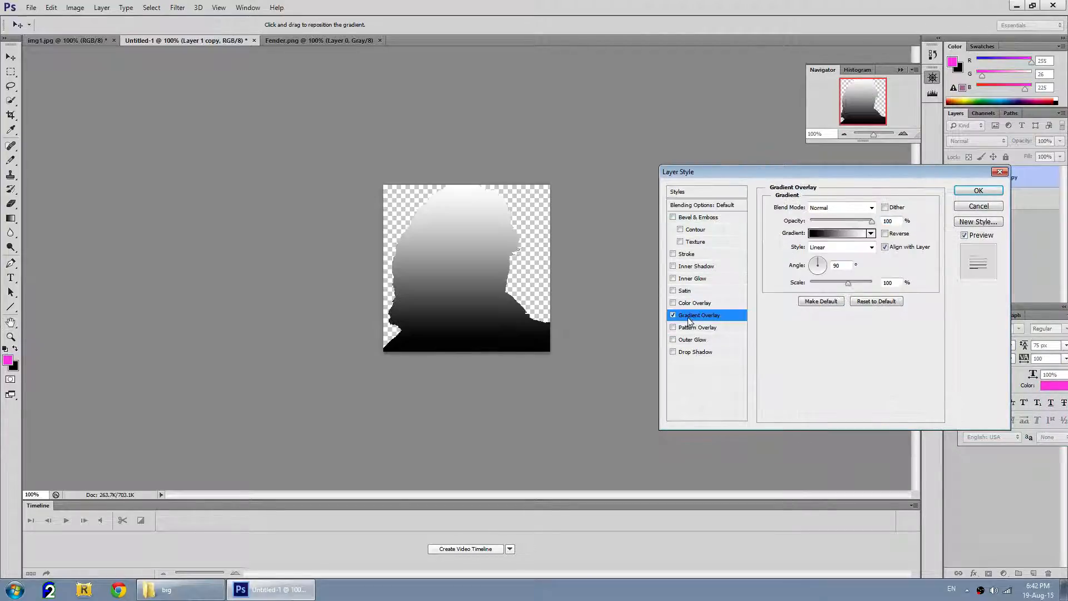
{"action": "left_click", "coordinate": [673, 315]}
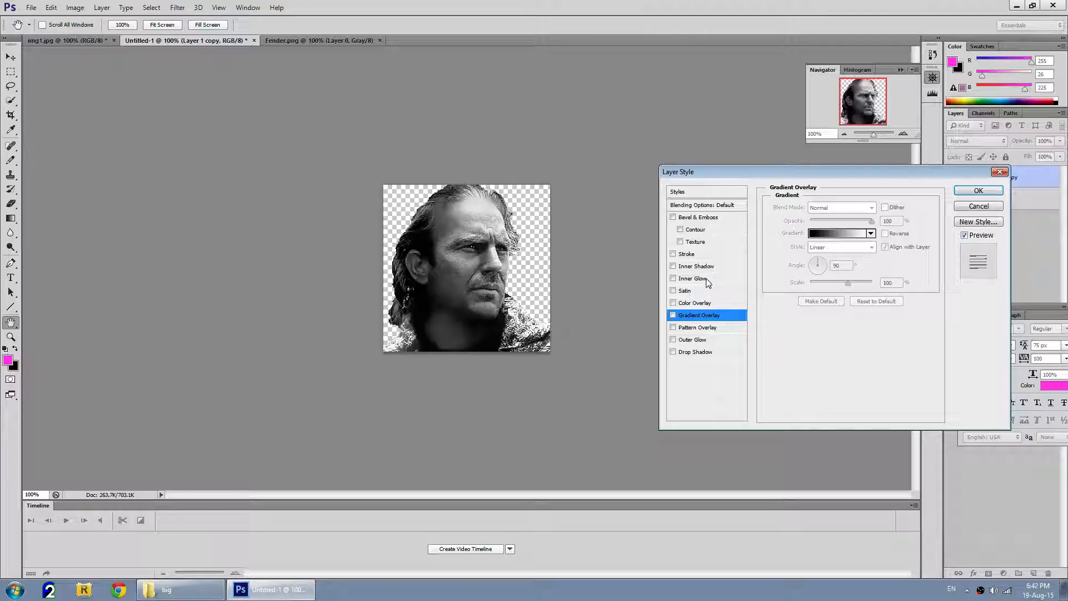
{"action": "left_click", "coordinate": [693, 339]}
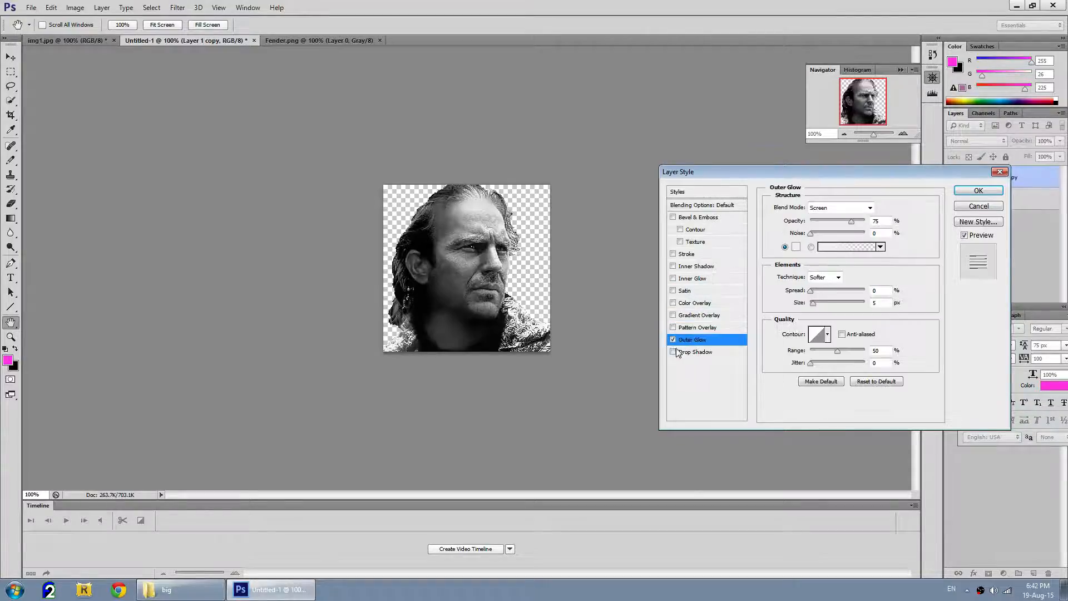
{"action": "mouse_move", "coordinate": [853, 221]}
{"action": "left_mouse_down"}
{"action": "mouse_move", "coordinate": [795, 225]}
{"action": "mouse_move", "coordinate": [863, 222]}
{"action": "left_mouse_up"}
{"action": "left_click", "coordinate": [811, 234]}
{"action": "mouse_move", "coordinate": [812, 292]}
{"action": "left_mouse_down"}
{"action": "mouse_move", "coordinate": [842, 302]}
{"action": "mouse_move", "coordinate": [814, 308]}
{"action": "mouse_move", "coordinate": [826, 292]}
{"action": "left_mouse_up"}
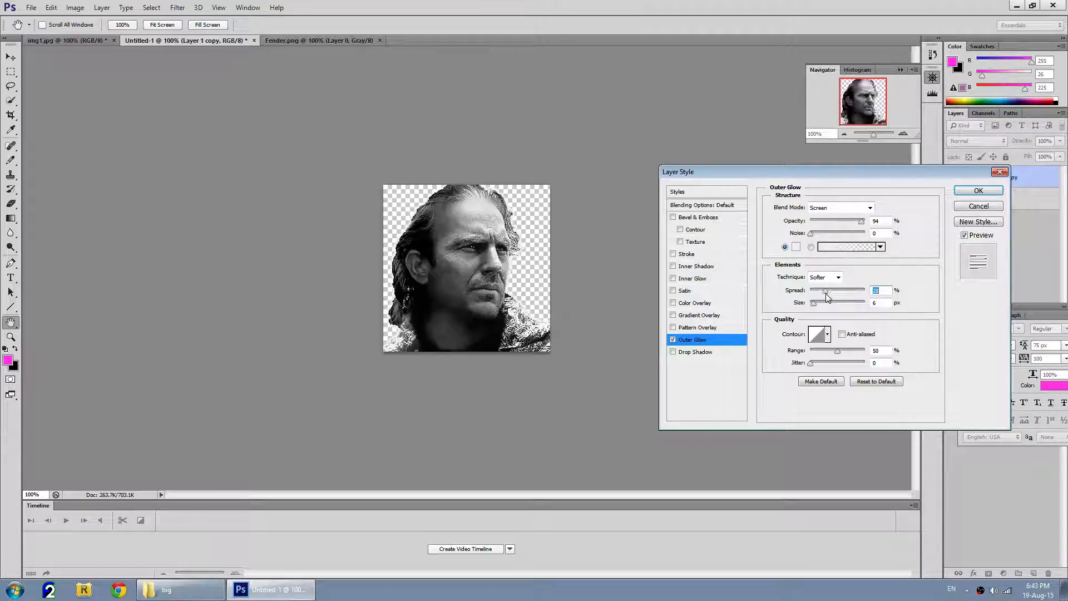
{"action": "left_click", "coordinate": [975, 191]}
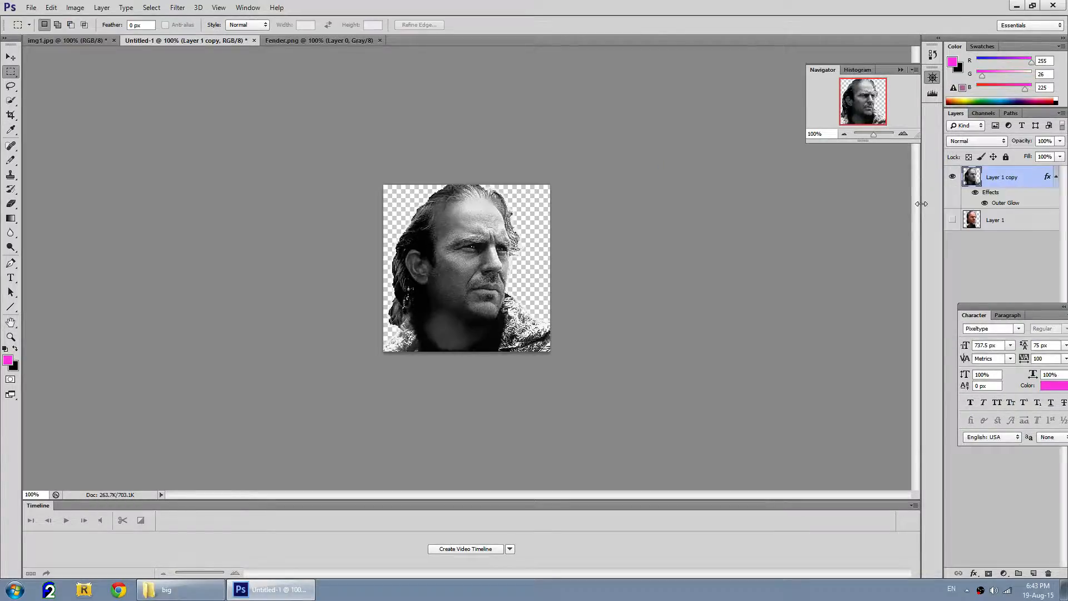
Step: Start saving the portrait under a new file and choose PNG as its format
{"action": "left_click", "coordinate": [31, 7]}
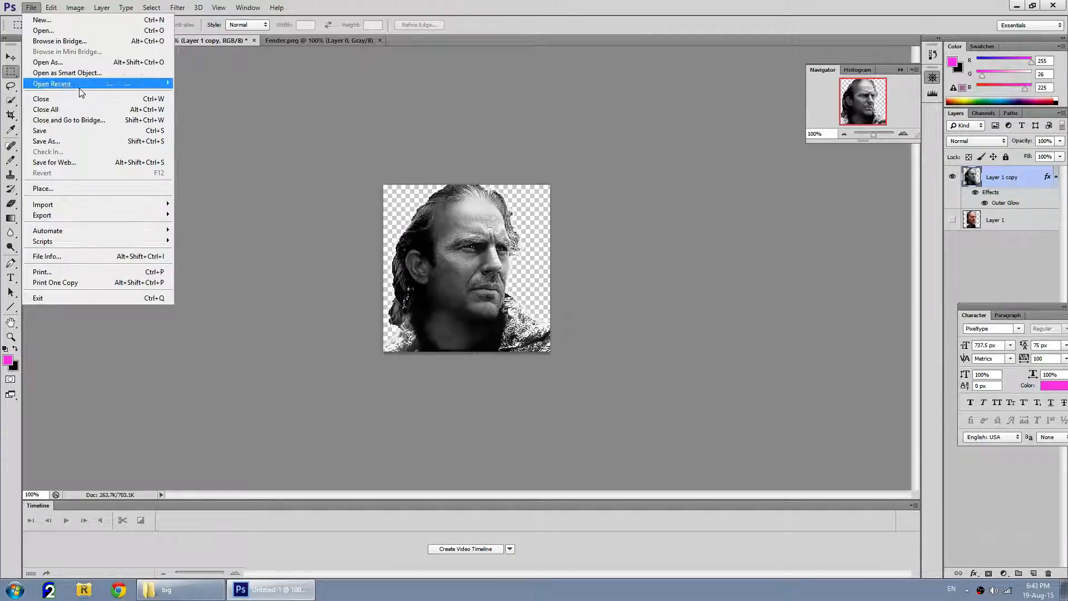
{"action": "left_click", "coordinate": [104, 146]}
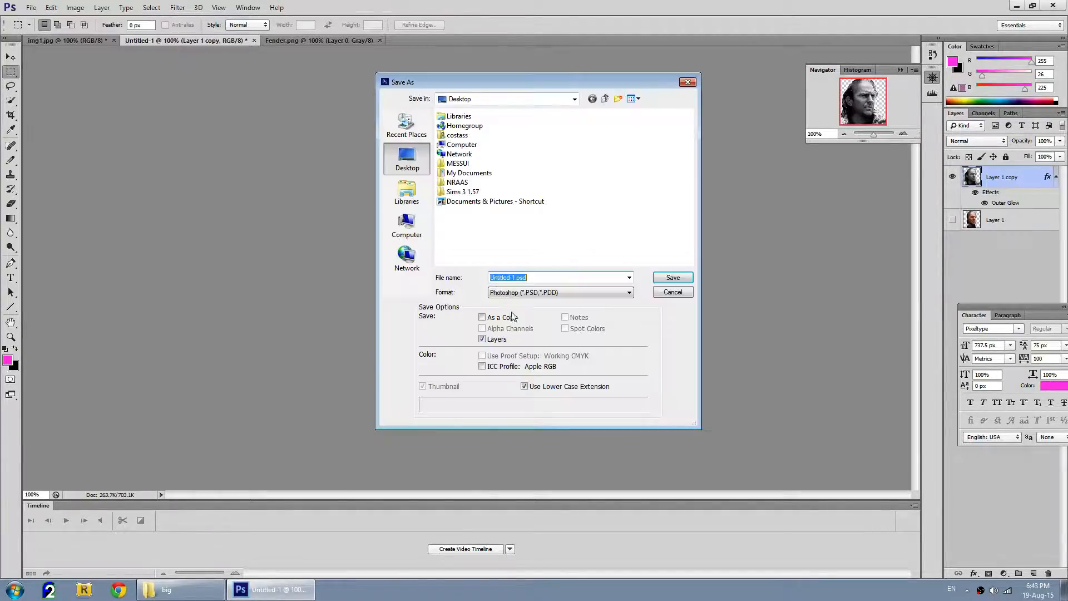
{"action": "left_click", "coordinate": [539, 293]}
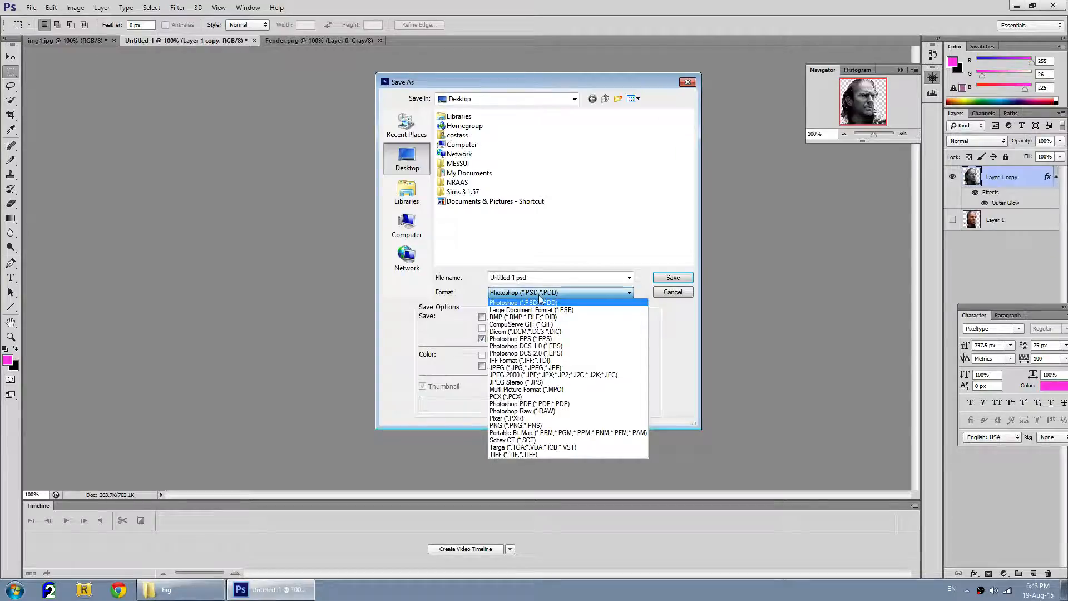
{"action": "left_click", "coordinate": [534, 425]}
{"action": "left_click_drag", "start_coordinate": [538, 278], "coordinate": [436, 282]}
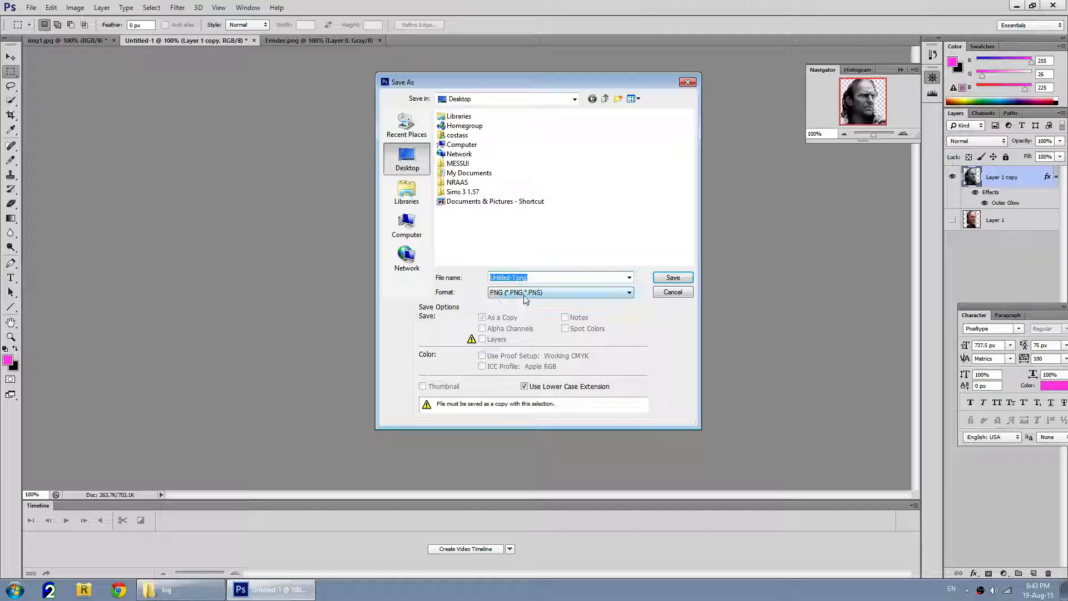
{"action": "left_click", "coordinate": [543, 295]}
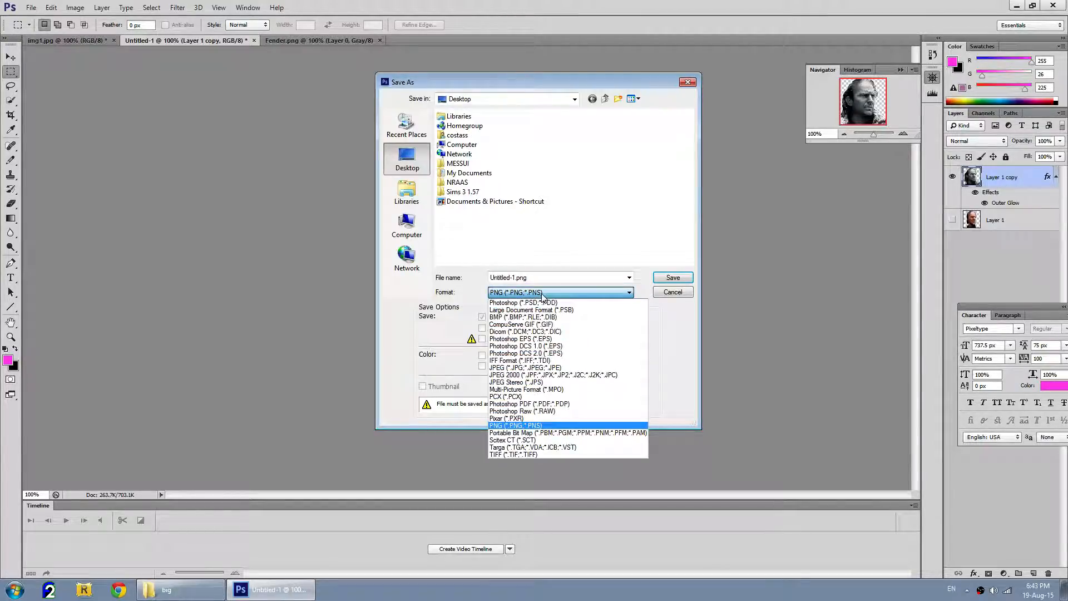
{"action": "left_click", "coordinate": [543, 296]}
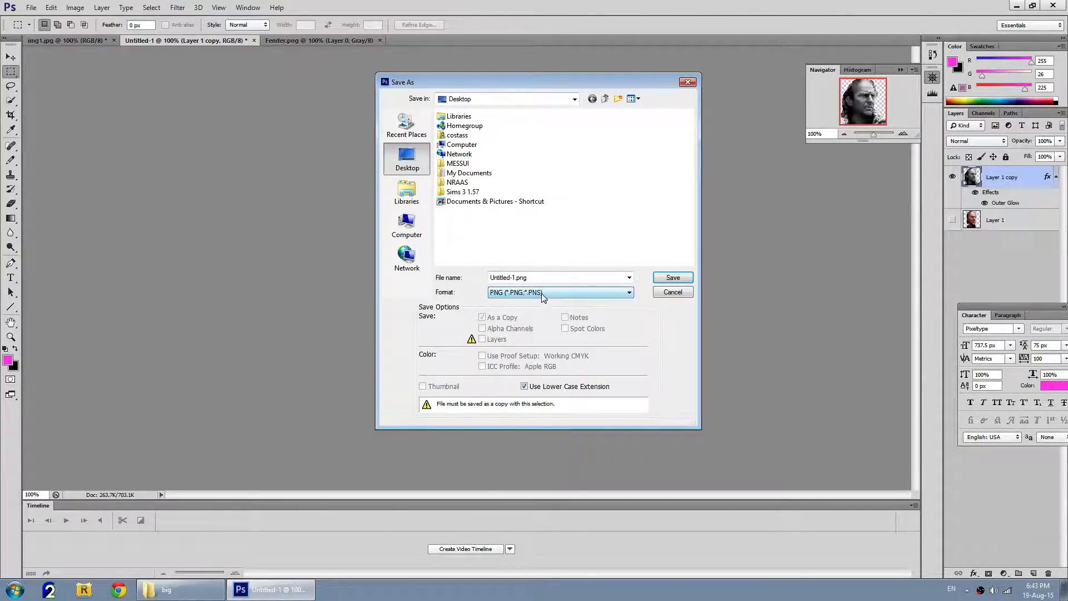
Step: Name the file Mariner_big and save it to the Desktop with Smallest / Slow compression and no interlacing
{"action": "left_click_drag", "start_coordinate": [535, 81], "coordinate": [229, 76]}
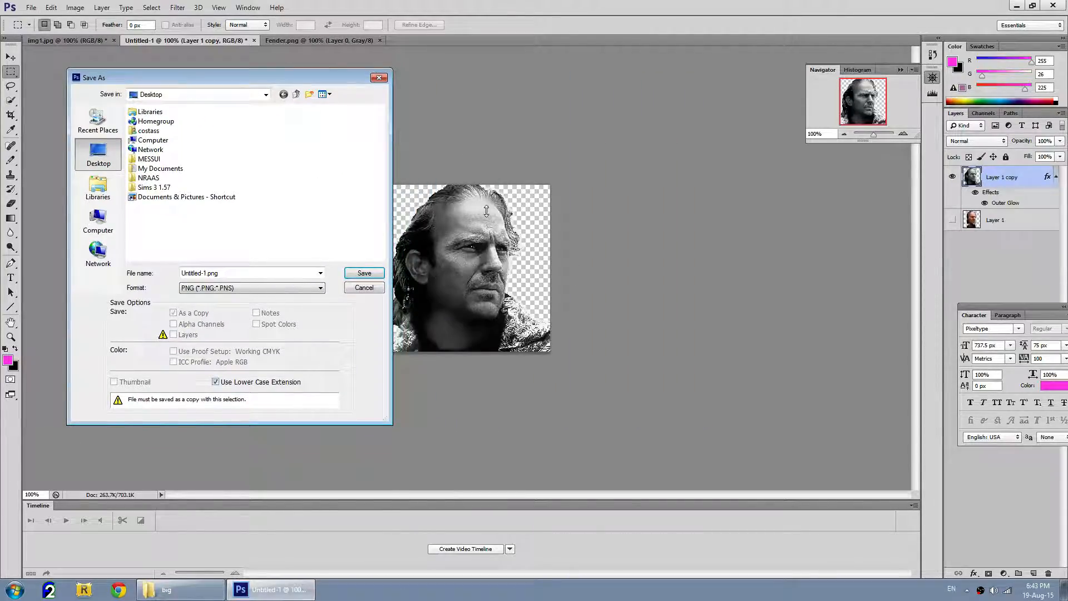
{"action": "left_click_drag", "start_coordinate": [333, 81], "coordinate": [883, 165]}
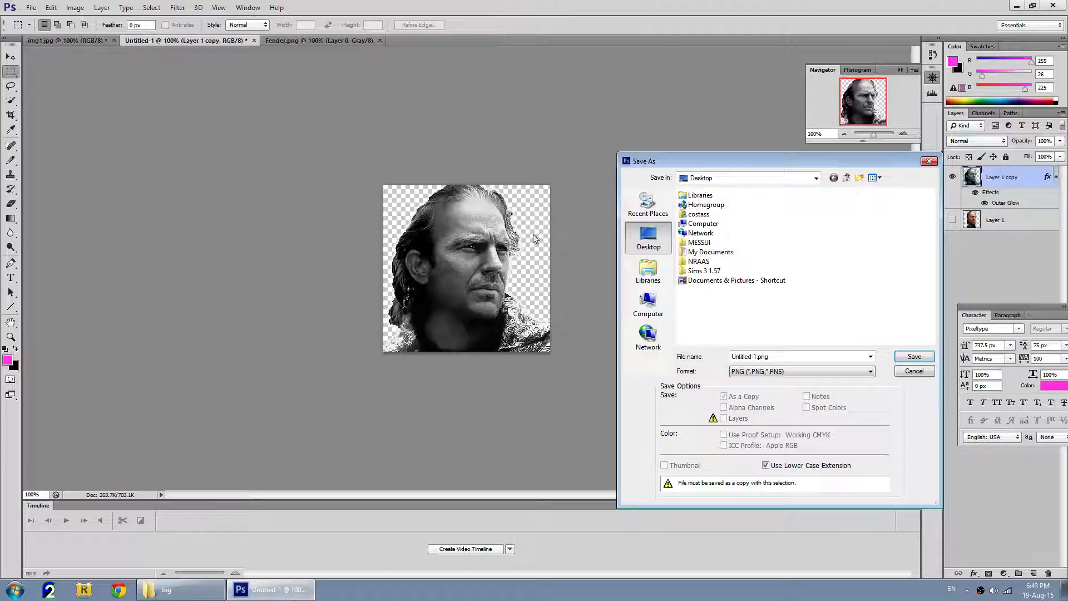
{"action": "double_click", "coordinate": [779, 357]}
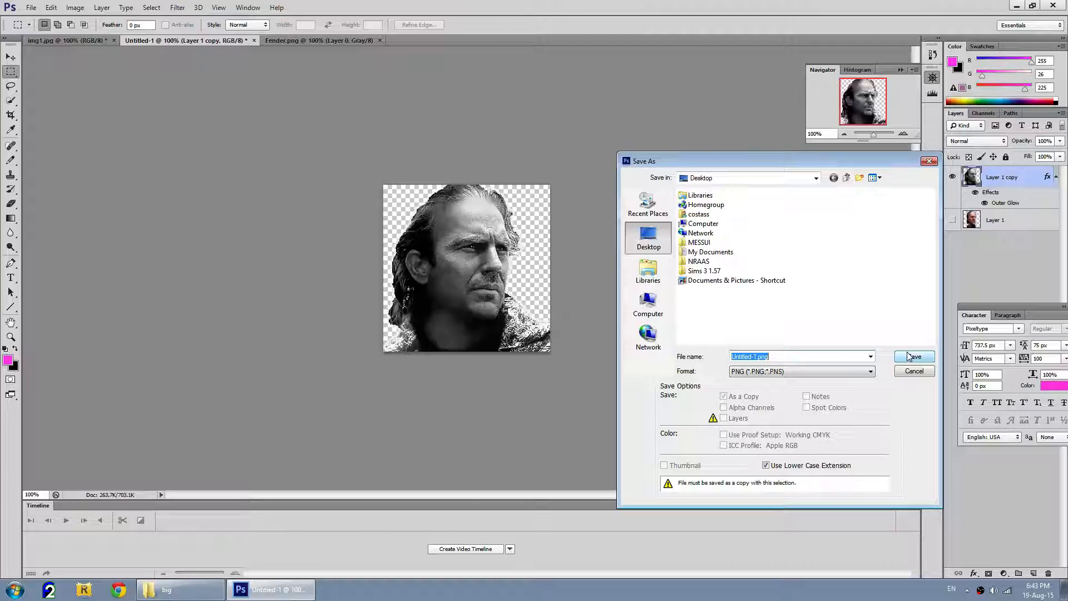
{"action": "type", "text": "Mar"}
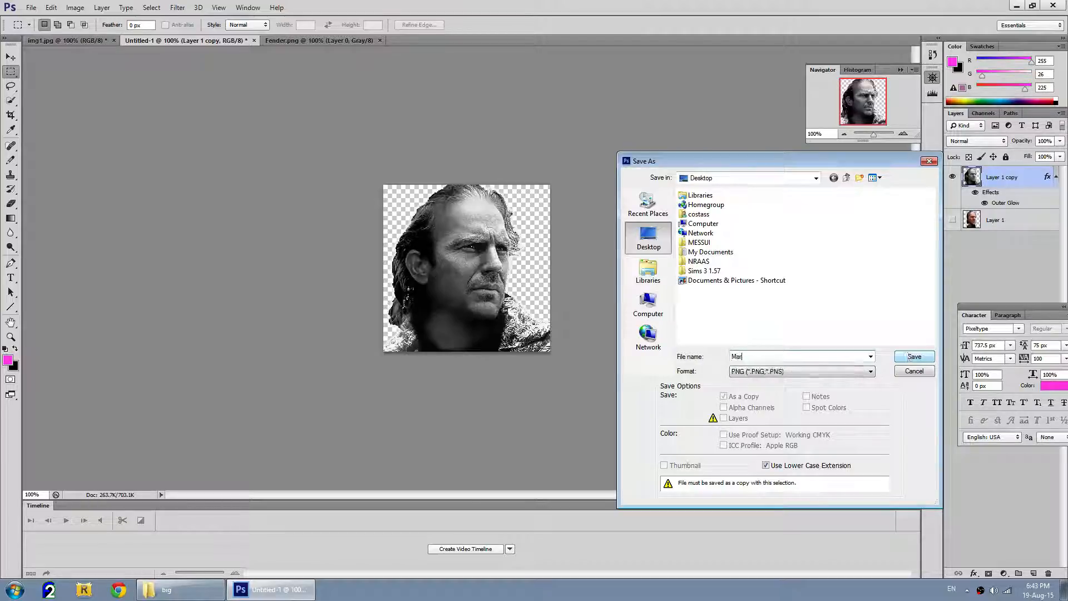
{"action": "type", "text": "iner_bi"}
{"action": "left_click", "coordinate": [914, 359]}
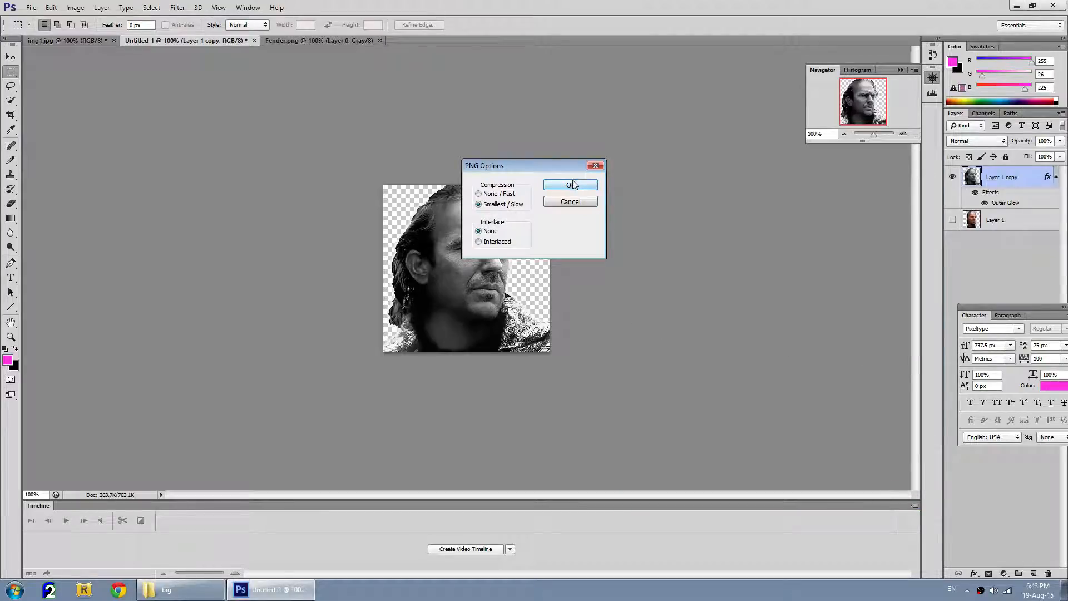
{"action": "left_click", "coordinate": [565, 183]}
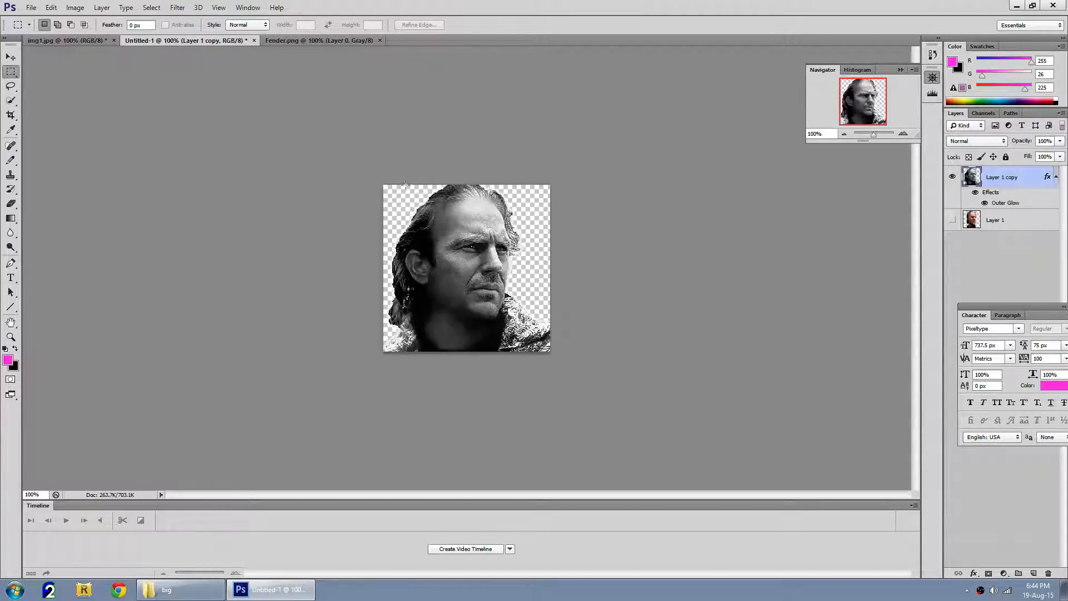
Step: Select a rectangular area about 250 × 298 pixels covering the face, leaving out the portrait's right edge, and copy it
{"action": "left_click_drag", "start_coordinate": [384, 185], "coordinate": [424, 221]}
{"action": "left_click", "coordinate": [350, 231]}
{"action": "left_click_drag", "start_coordinate": [384, 183], "coordinate": [523, 370]}
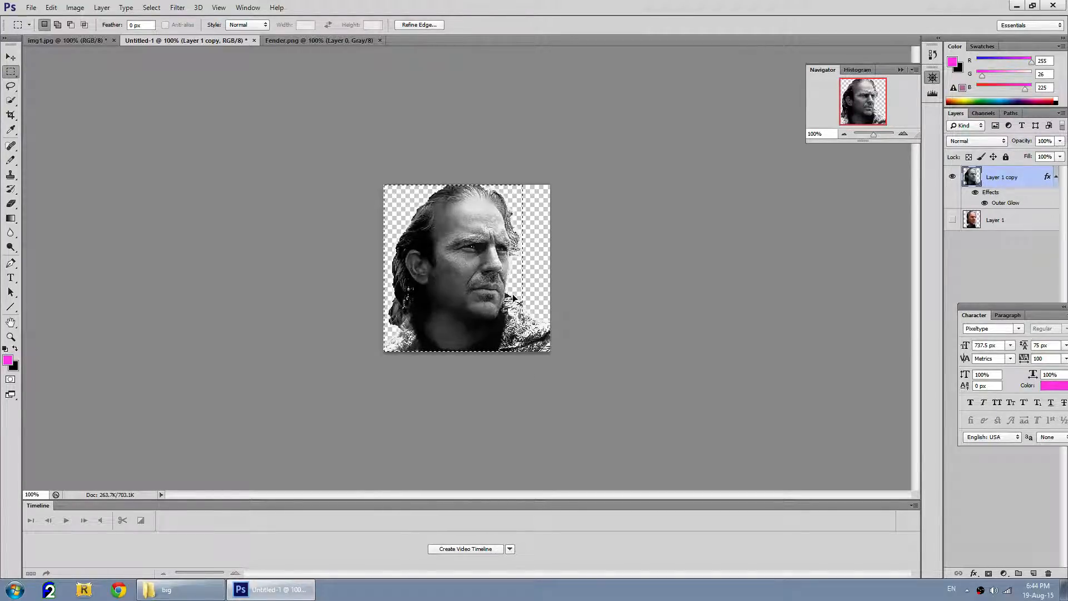
{"action": "left_click", "coordinate": [51, 7]}
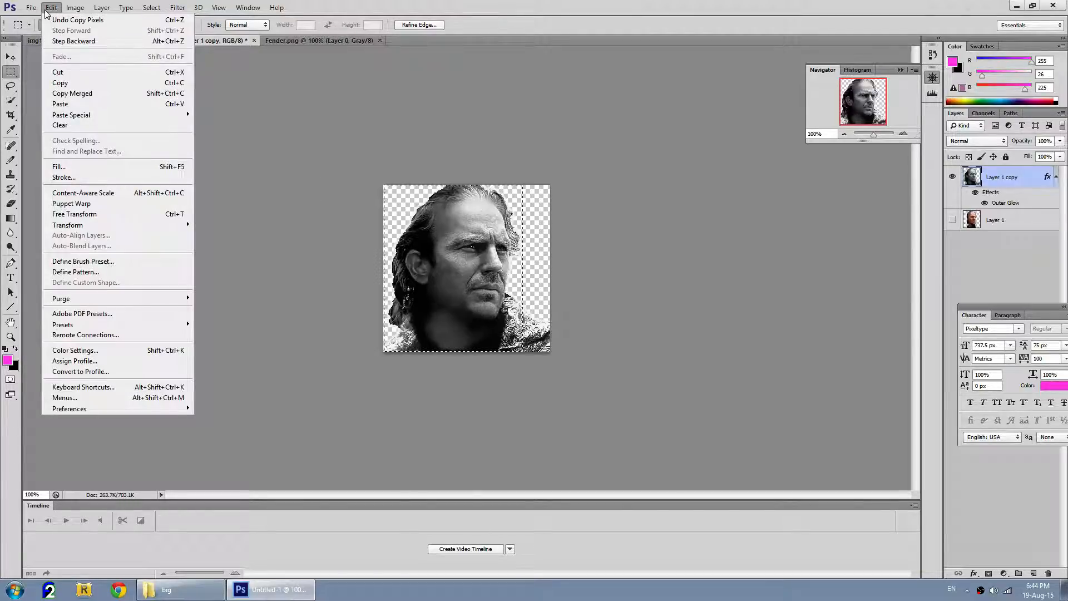
{"action": "left_click", "coordinate": [67, 83]}
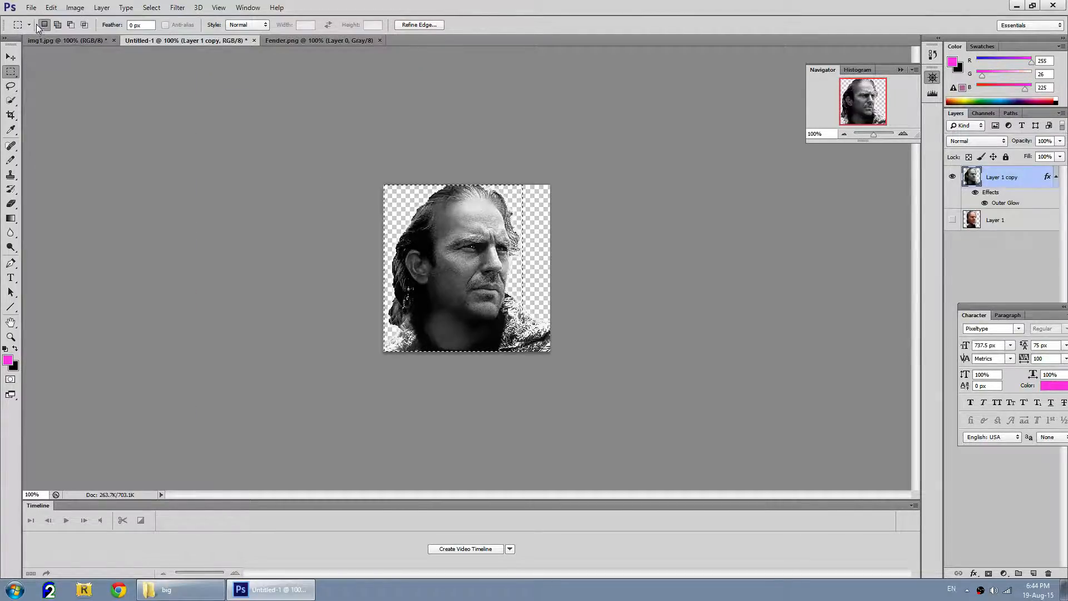
Step: Create a transparent 250 × 298 pixel document from the Clipboard preset and paste the copied portrait area into it
{"action": "left_click", "coordinate": [31, 7]}
{"action": "key", "text": "ctrl+n"}
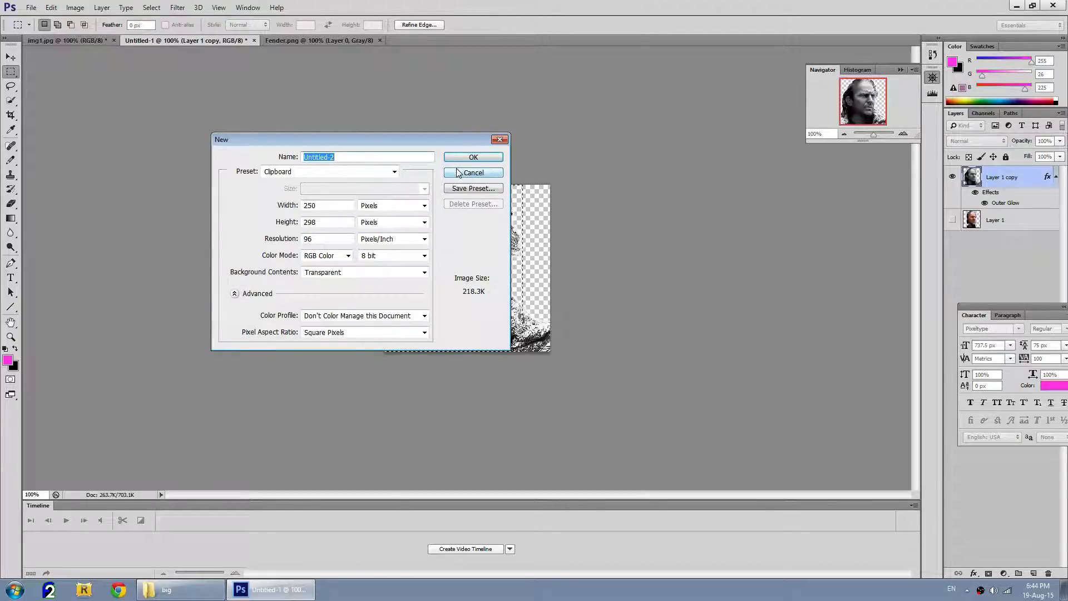
{"action": "left_click", "coordinate": [471, 158]}
{"action": "key", "text": "ctrl+v"}
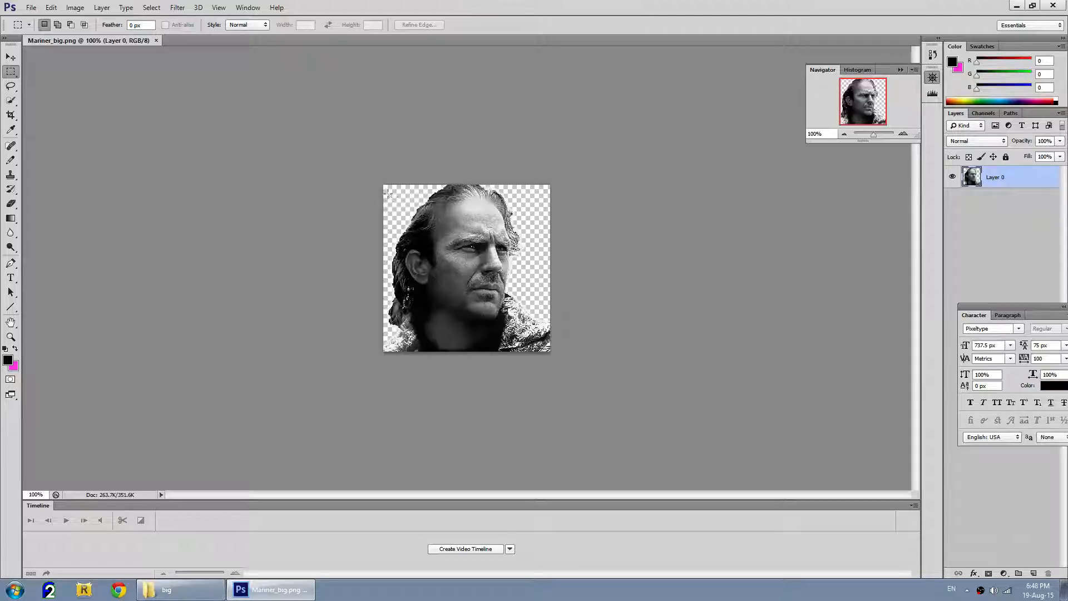
Step: Select the entire canvas of the Mariner_big.png portrait and copy it
{"action": "key", "text": "ctrl+a"}
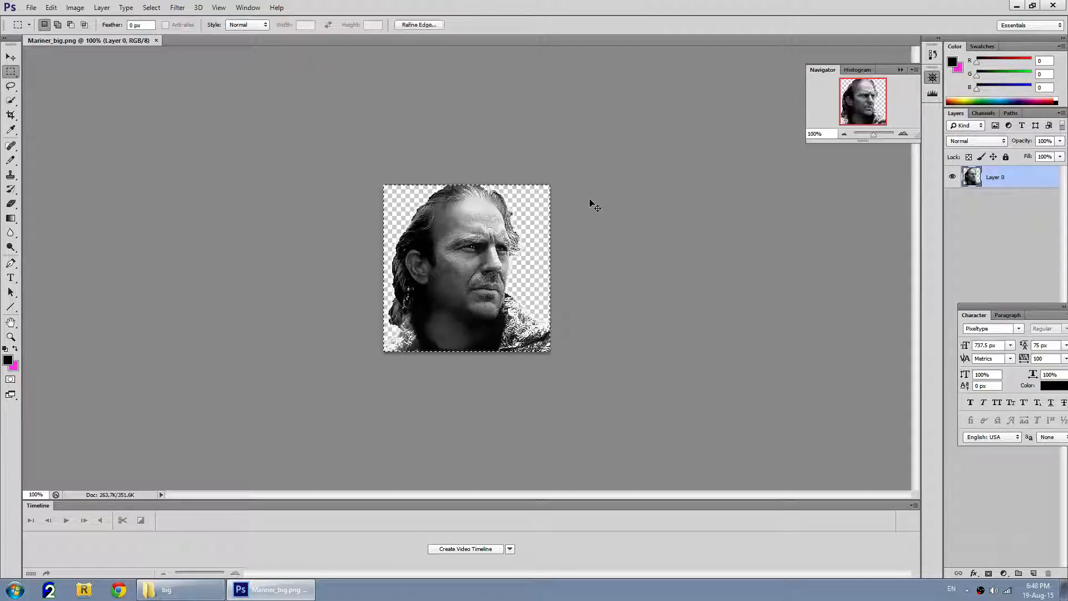
{"action": "right_click", "coordinate": [448, 232]}
{"action": "left_click", "coordinate": [429, 231]}
{"action": "left_click", "coordinate": [51, 7]}
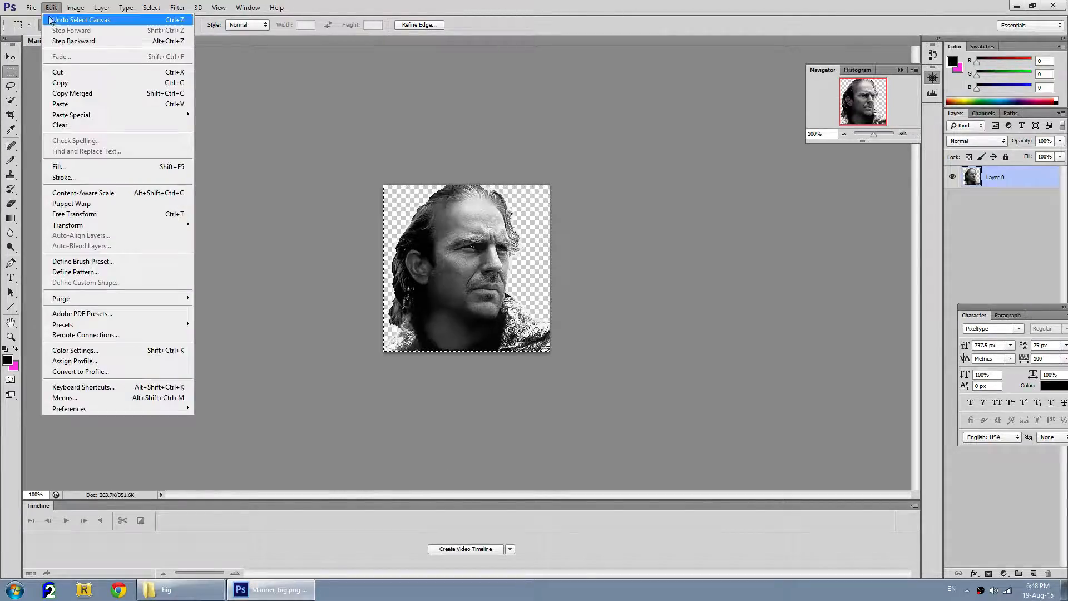
{"action": "left_click", "coordinate": [77, 84]}
Step: Create a transparent 300 × 300 pixel document from the Clipboard preset and paste the copied portrait into it
{"action": "left_click", "coordinate": [31, 8]}
{"action": "left_click", "coordinate": [42, 20]}
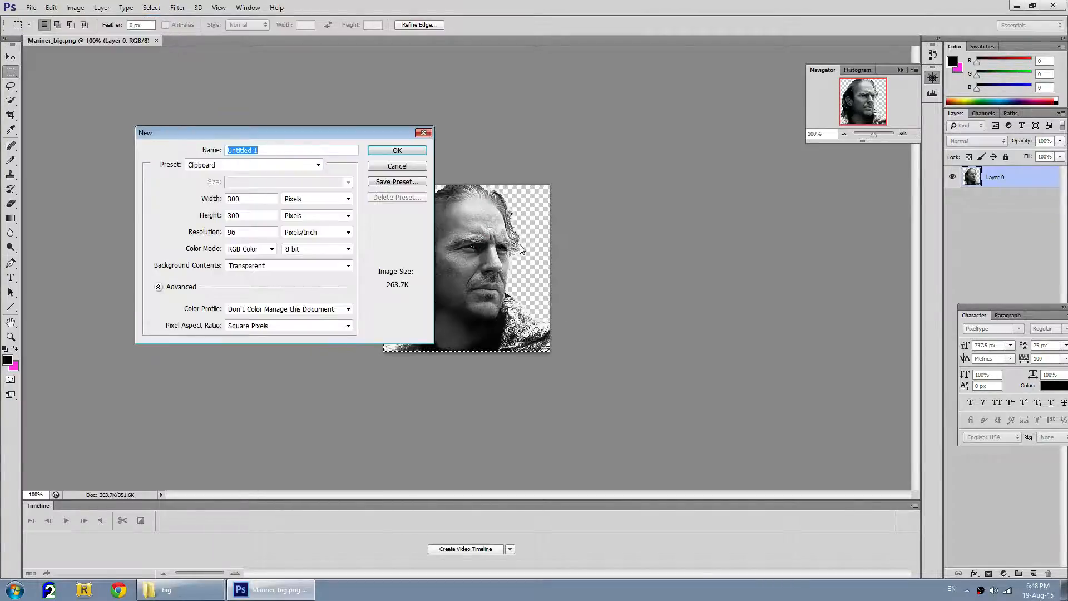
{"action": "left_click", "coordinate": [412, 149]}
{"action": "right_click", "coordinate": [451, 250]}
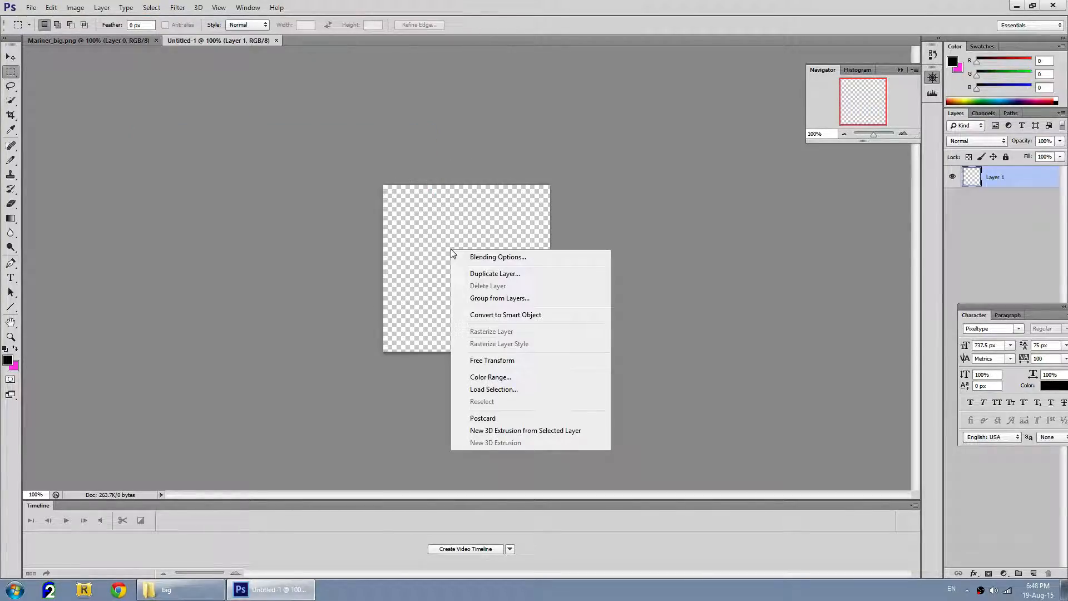
{"action": "left_click", "coordinate": [73, 10]}
{"action": "left_click", "coordinate": [72, 9]}
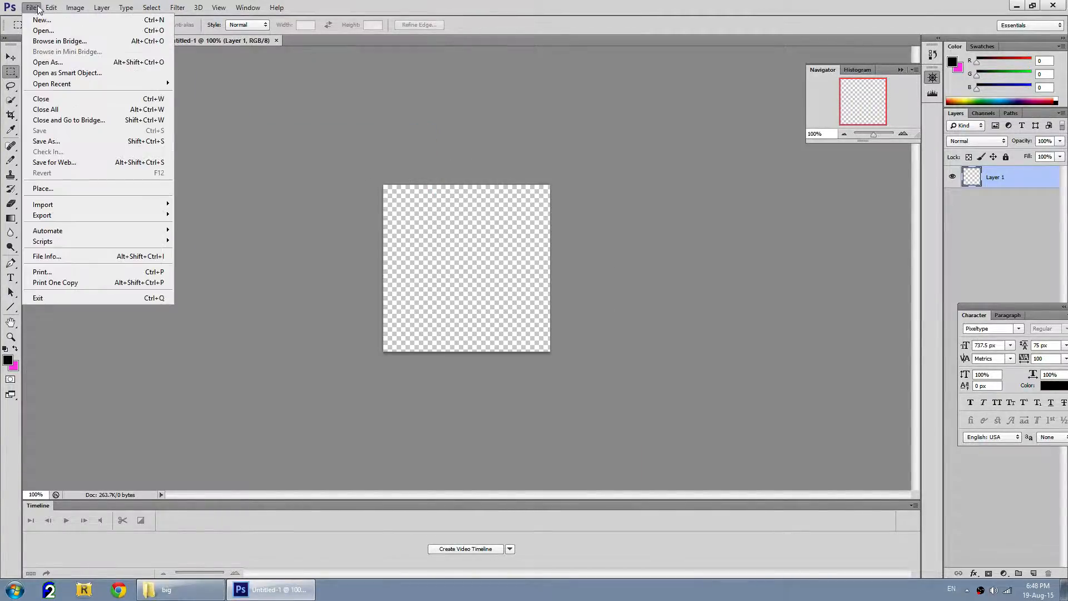
{"action": "mouse_move", "coordinate": [50, 8]}
{"action": "left_click", "coordinate": [78, 106]}
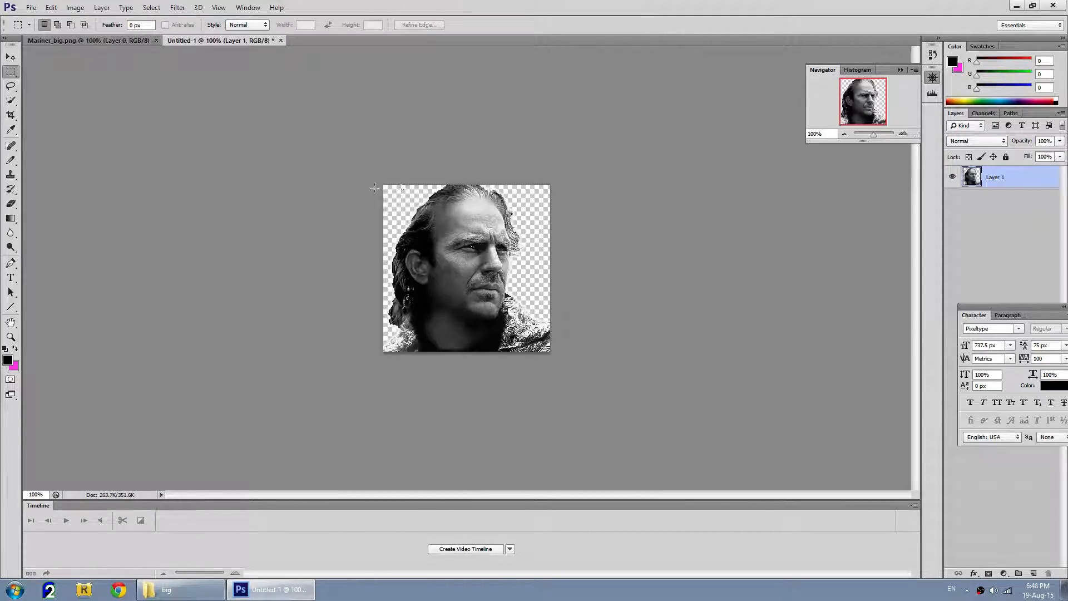
Step: Copy a full-height area about 249 × 300 pixels without the portrait's right edge, and paste it into a new document of that size
{"action": "left_click_drag", "start_coordinate": [384, 185], "coordinate": [522, 387]}
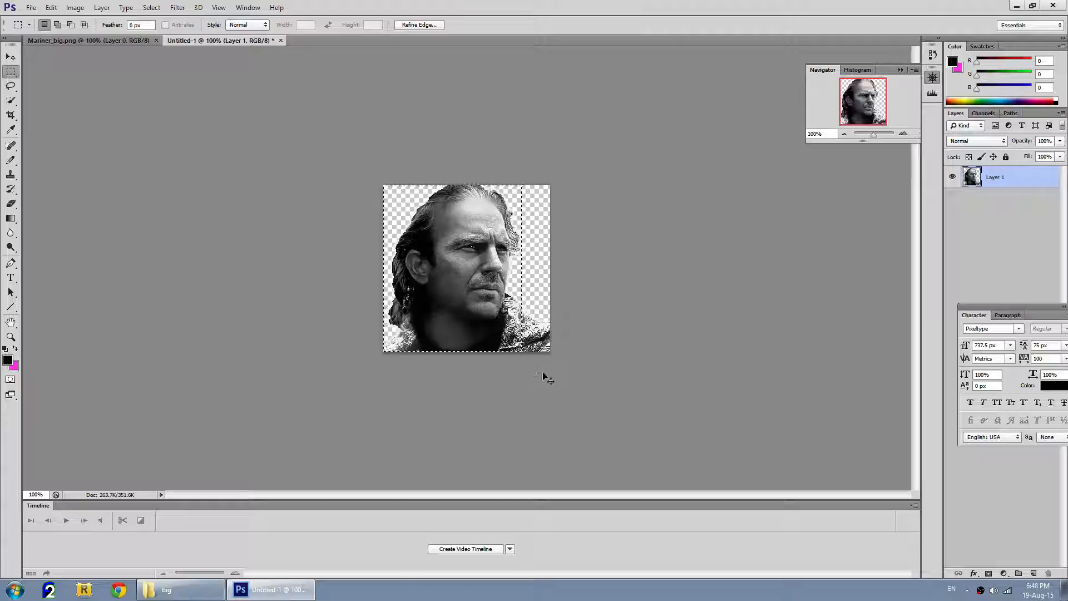
{"action": "left_click", "coordinate": [31, 7]}
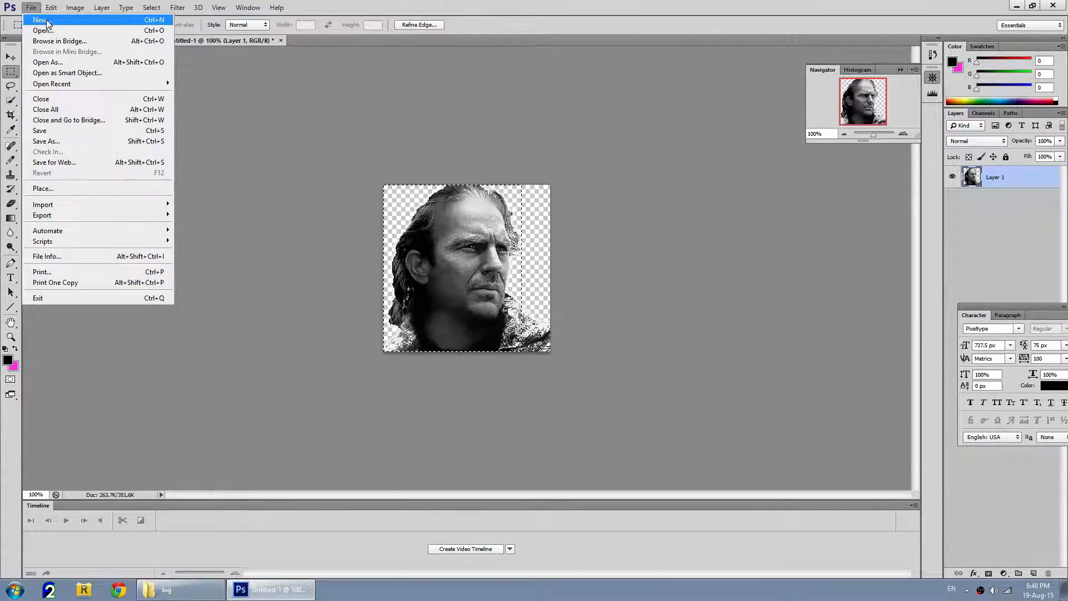
{"action": "left_click", "coordinate": [33, 19]}
{"action": "left_click", "coordinate": [398, 151]}
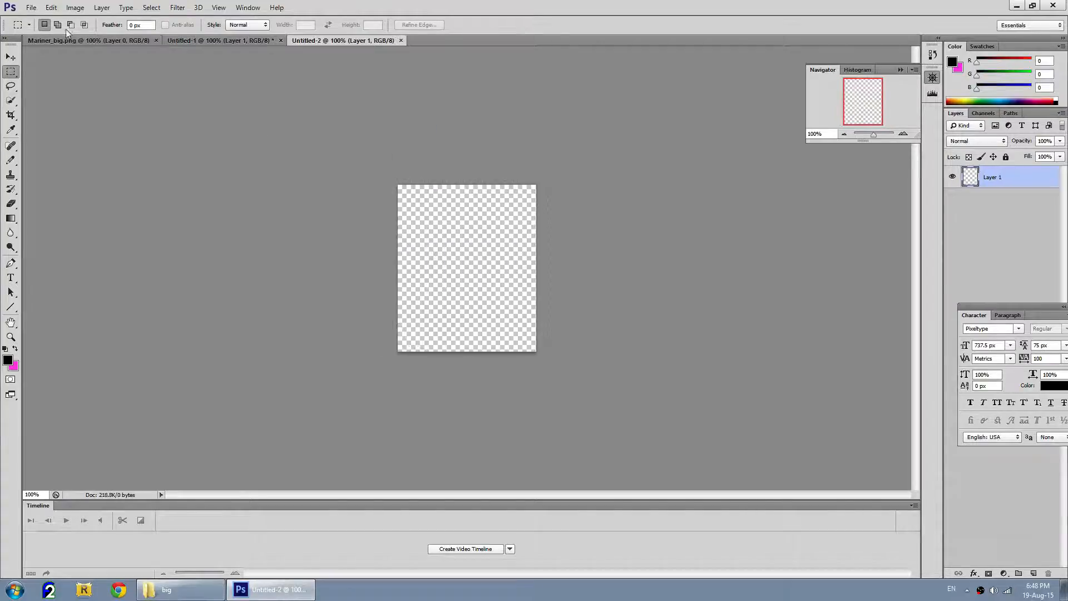
{"action": "left_click", "coordinate": [51, 7]}
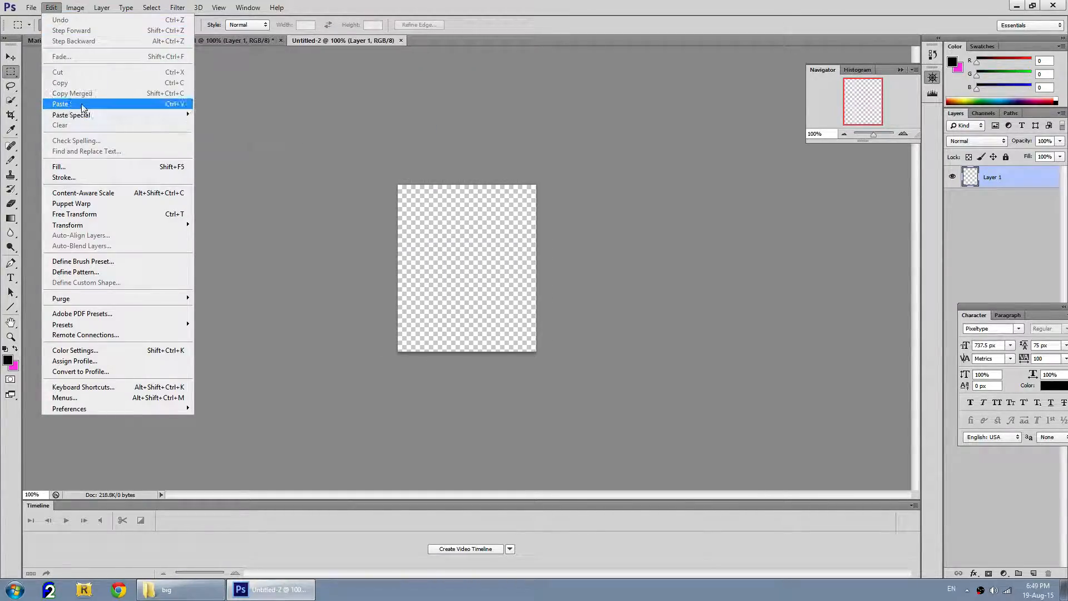
{"action": "left_click", "coordinate": [62, 104]}
{"action": "left_click", "coordinate": [80, 9]}
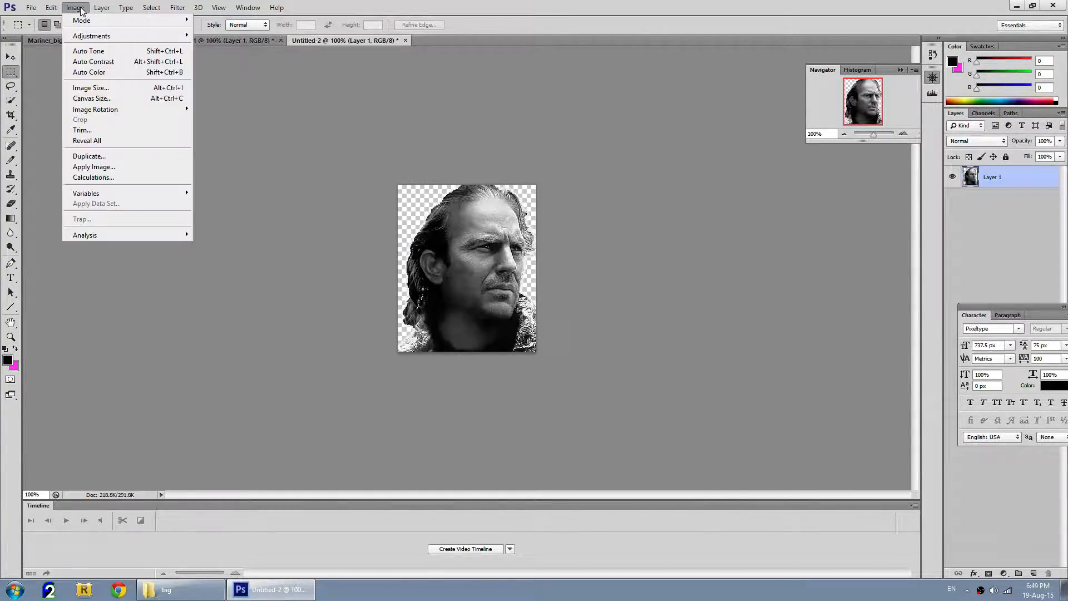
{"action": "mouse_move", "coordinate": [91, 36]}
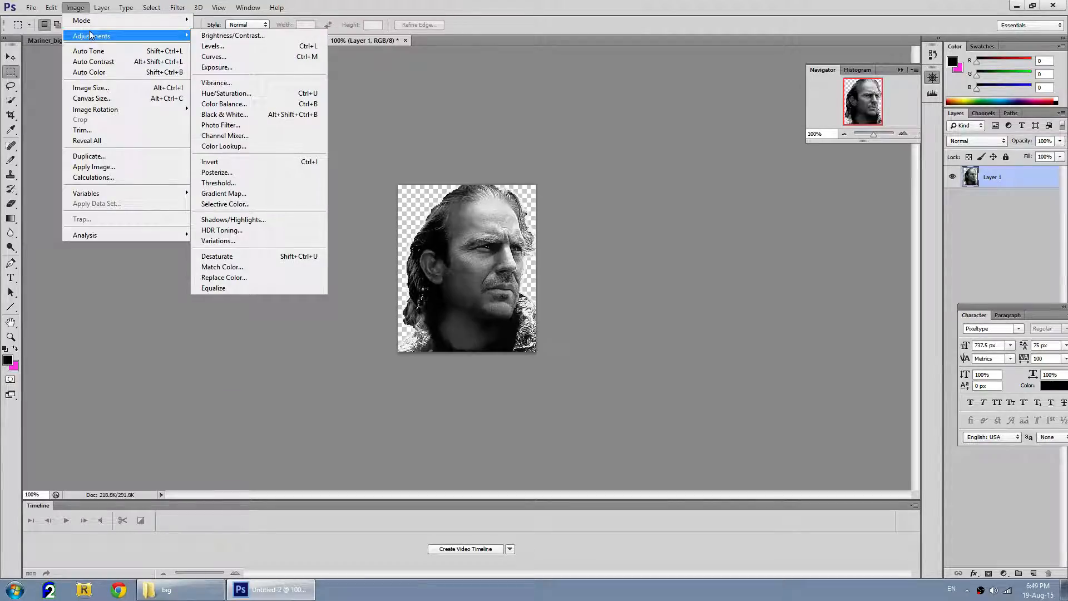
{"action": "left_click", "coordinate": [106, 89]}
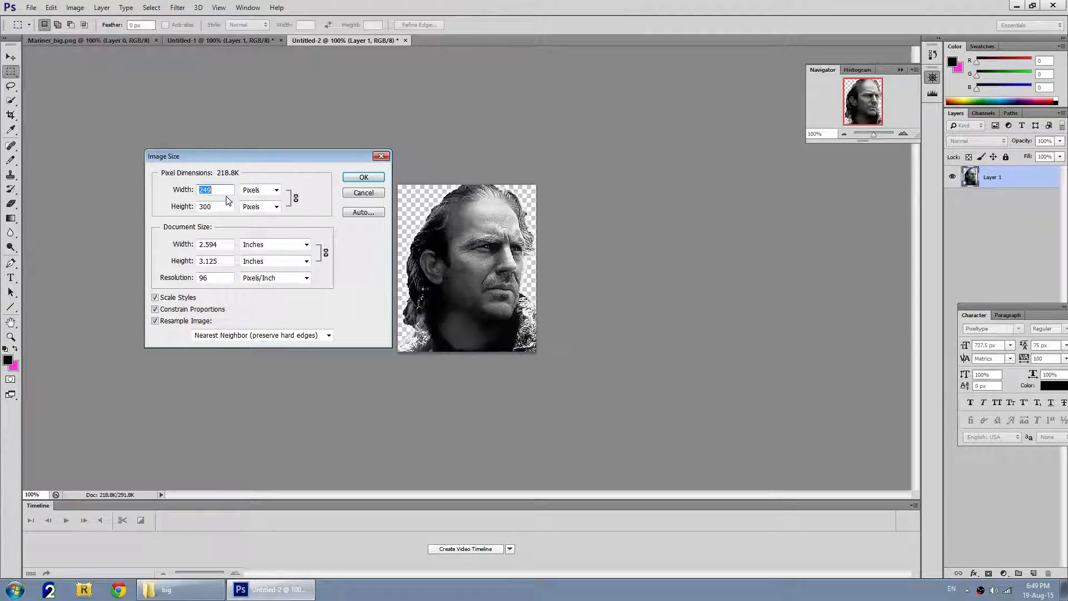
{"action": "type", "text": "77"}
{"action": "key", "text": "Tab"}
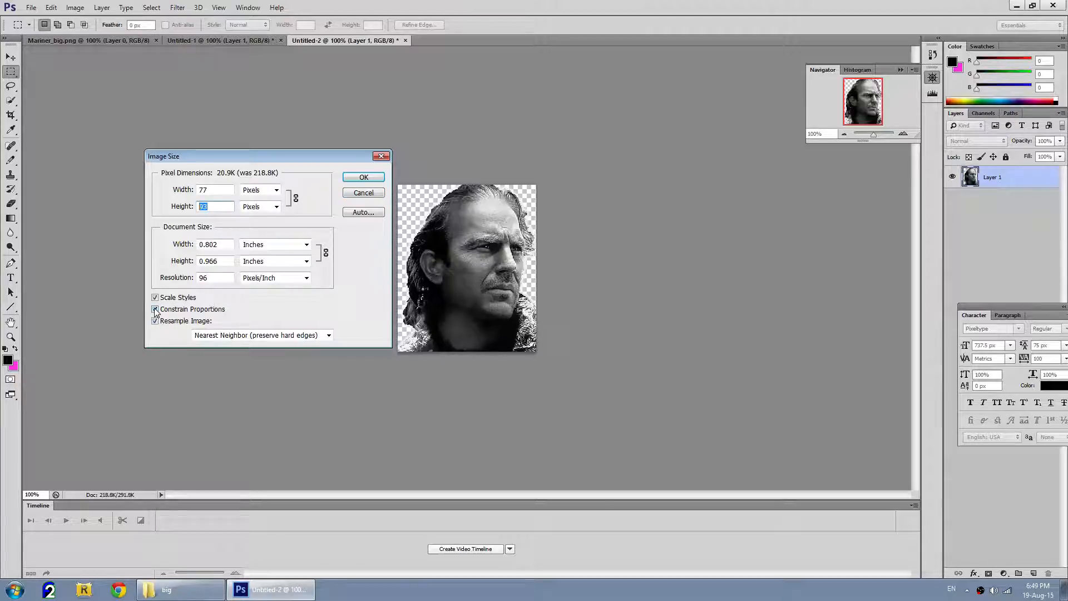
{"action": "left_click", "coordinate": [363, 193]}
{"action": "left_click", "coordinate": [76, 8]}
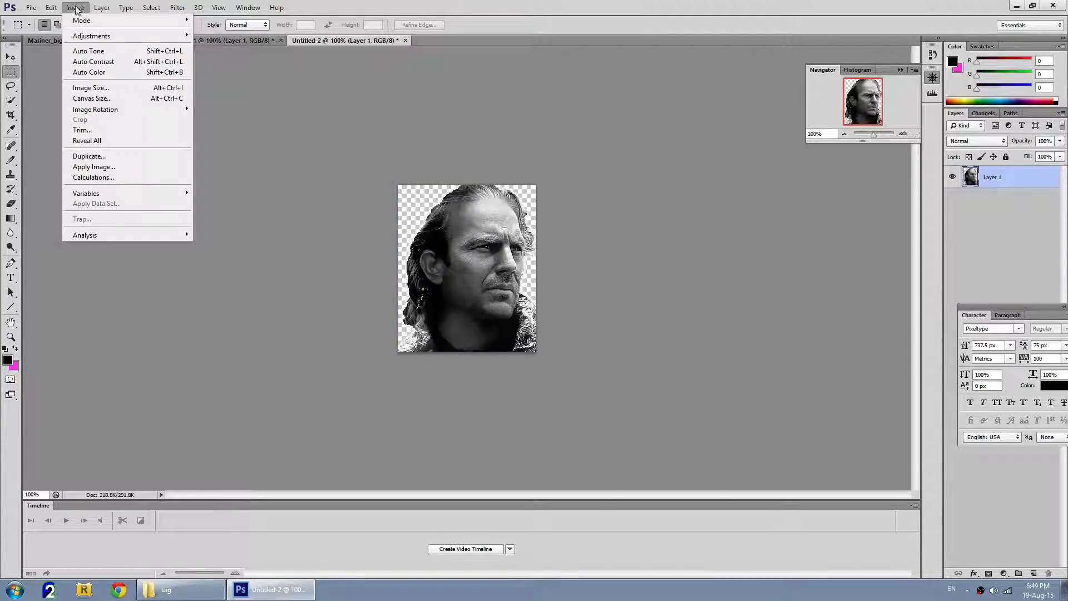
{"action": "mouse_move", "coordinate": [87, 38]}
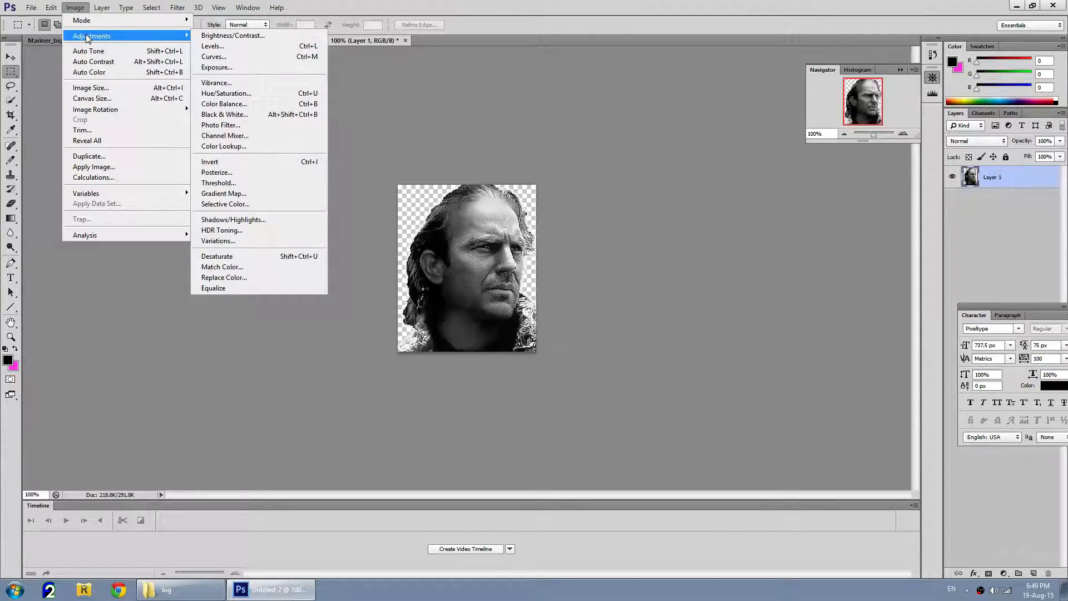
{"action": "left_click", "coordinate": [92, 88]}
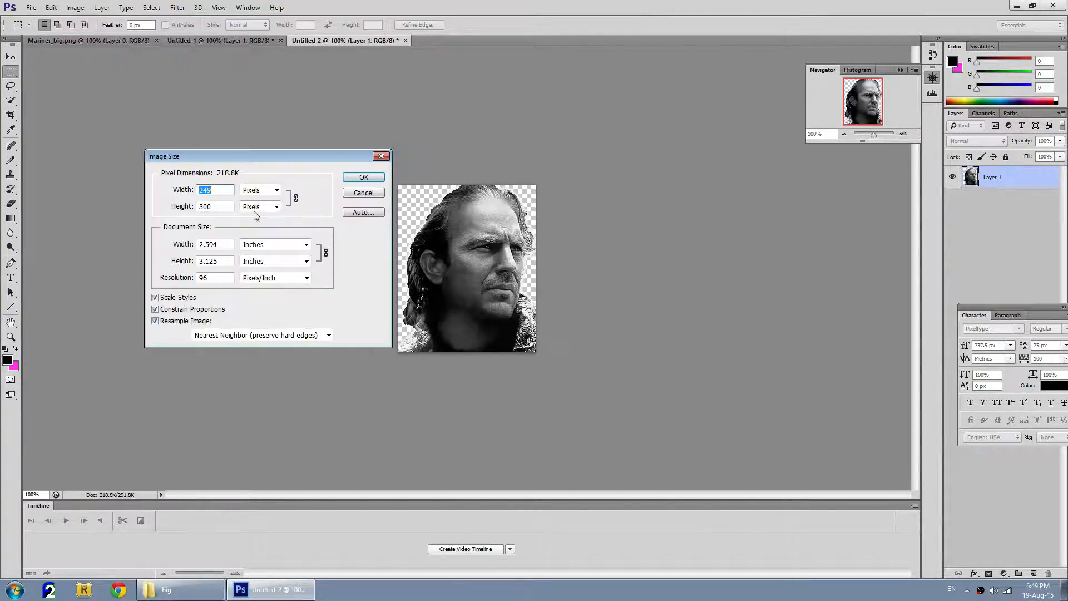
{"action": "left_click", "coordinate": [347, 196]}
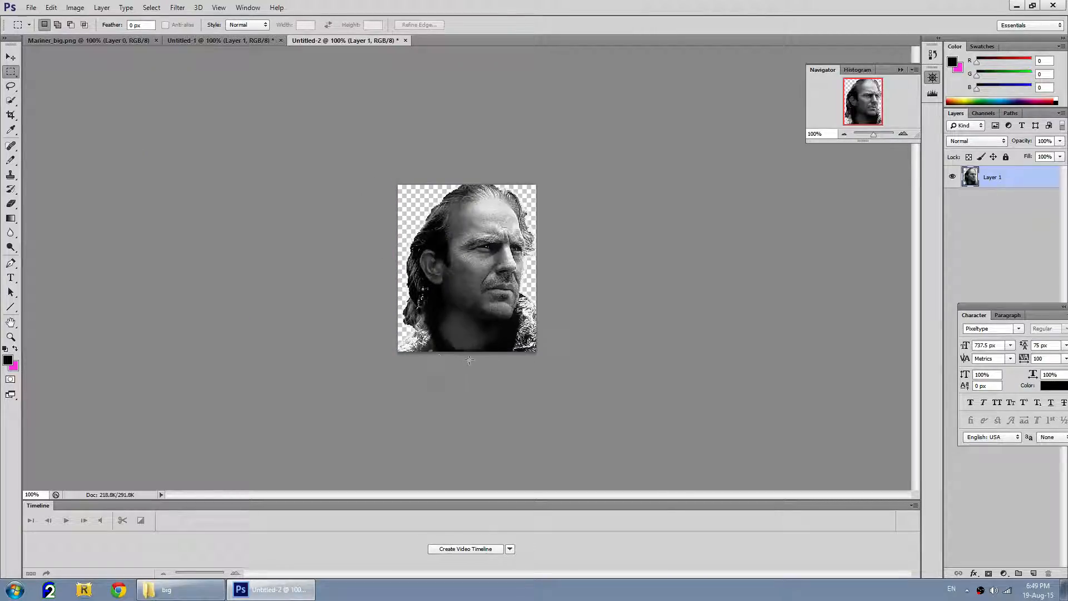
{"action": "left_click", "coordinate": [232, 40]}
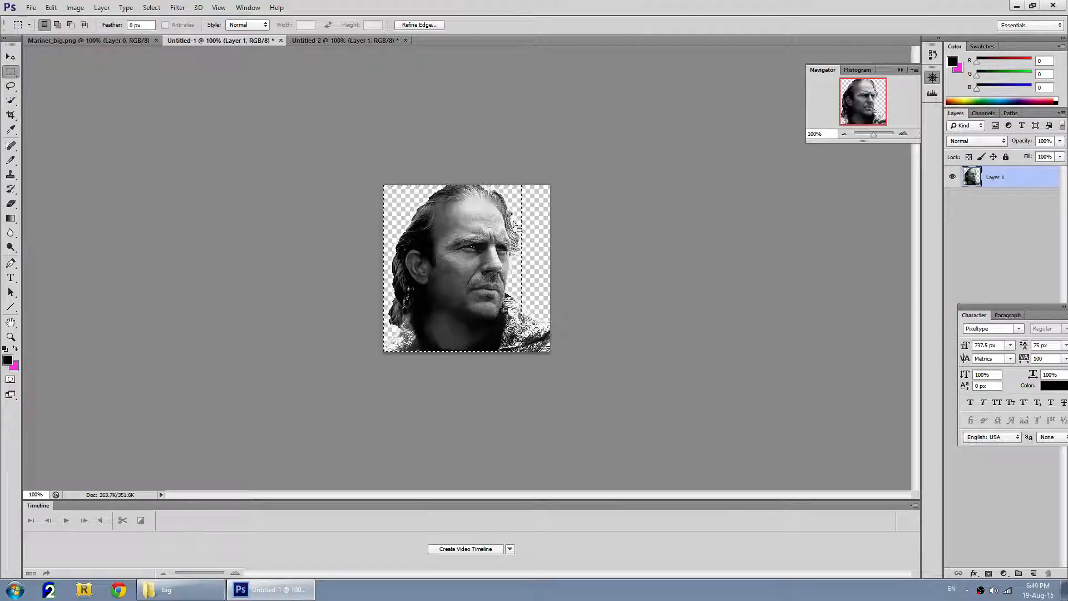
{"action": "left_click", "coordinate": [322, 41]}
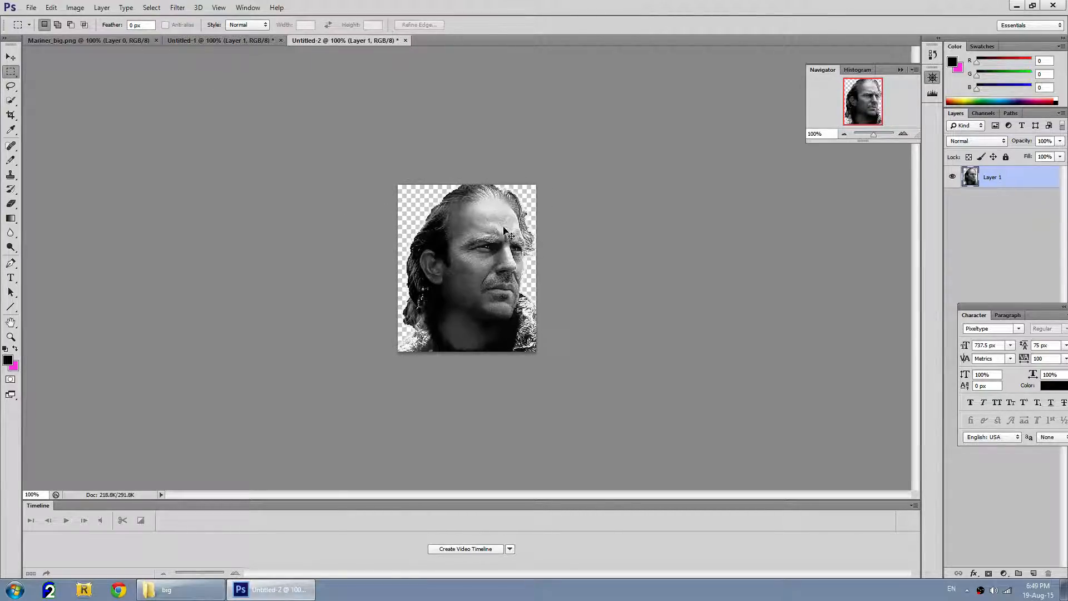
Step: Try resizing the cropped portrait to 77 × 100 pixels with Constrain Proportions off, and undo the resize
{"action": "left_click", "coordinate": [75, 8]}
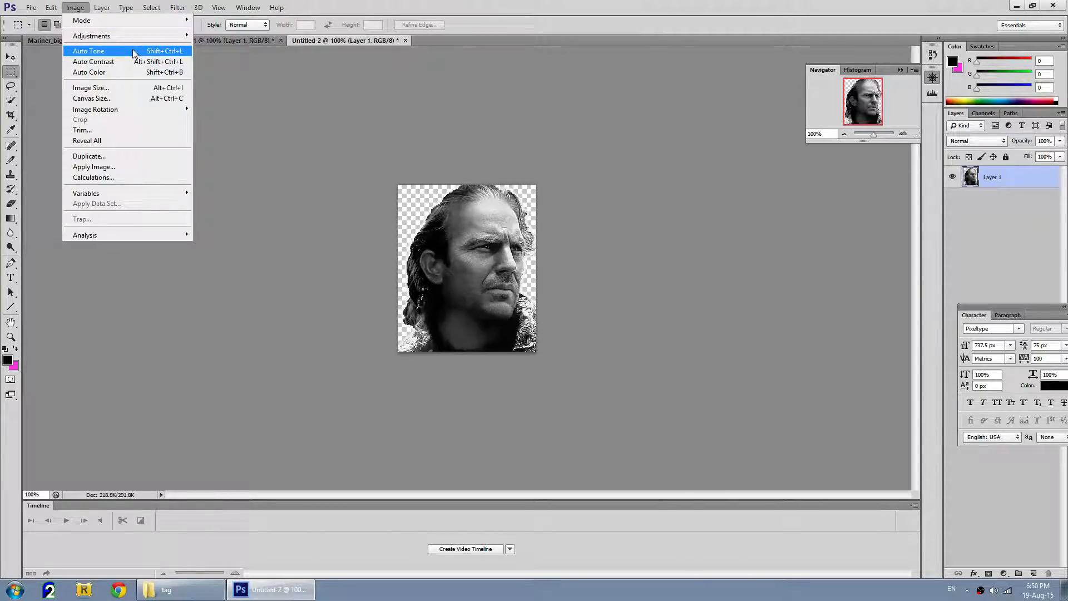
{"action": "mouse_move", "coordinate": [134, 41]}
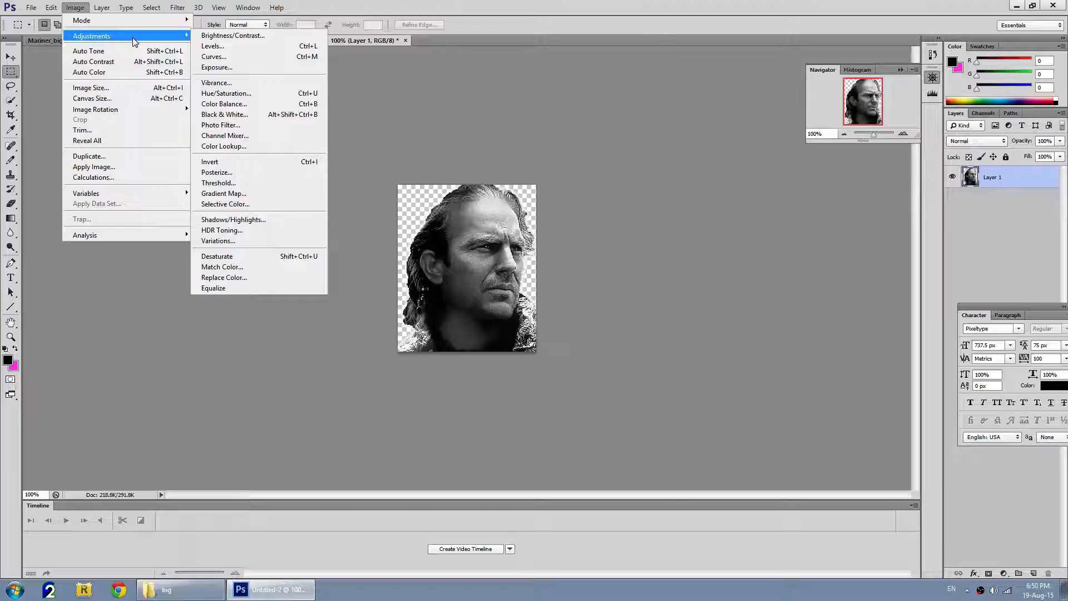
{"action": "left_click", "coordinate": [115, 87]}
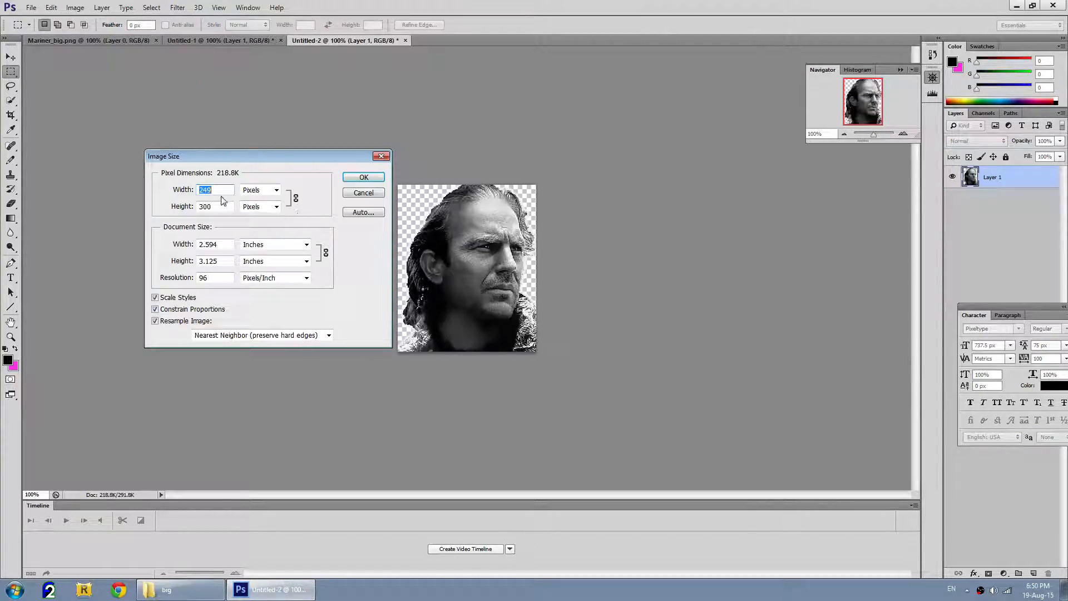
{"action": "type", "text": "77"}
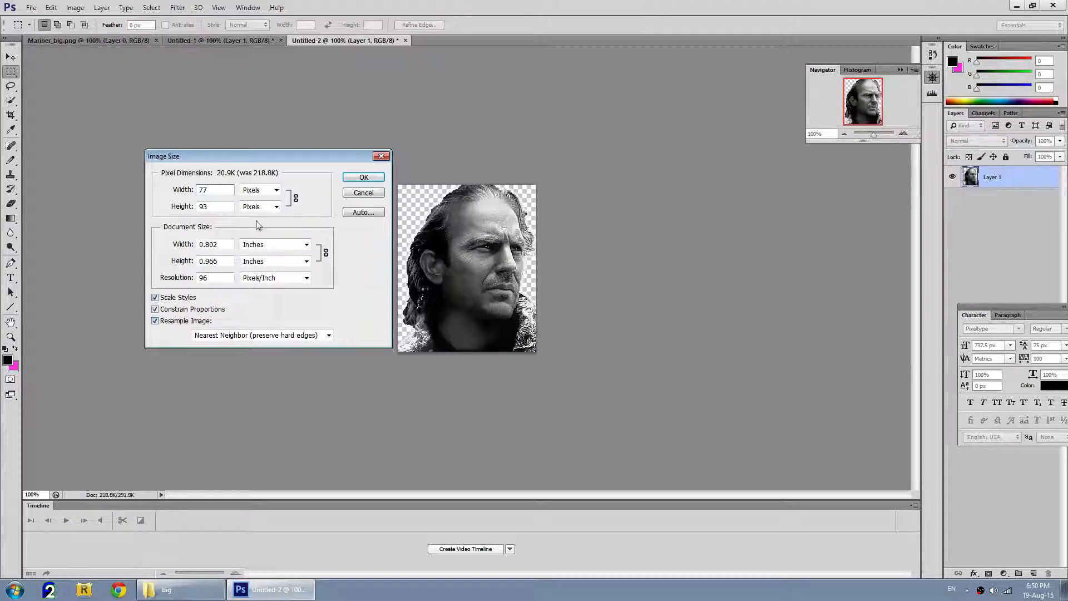
{"action": "left_click_drag", "start_coordinate": [224, 157], "coordinate": [231, 140]}
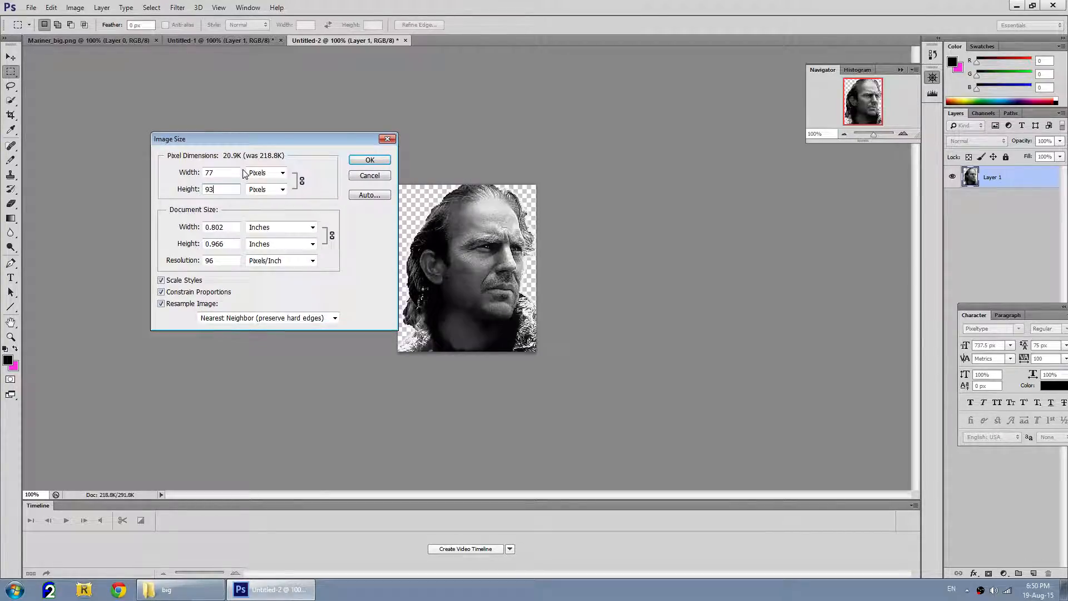
{"action": "left_click", "coordinate": [161, 291]}
{"action": "double_click", "coordinate": [219, 190]}
{"action": "type", "text": "100"}
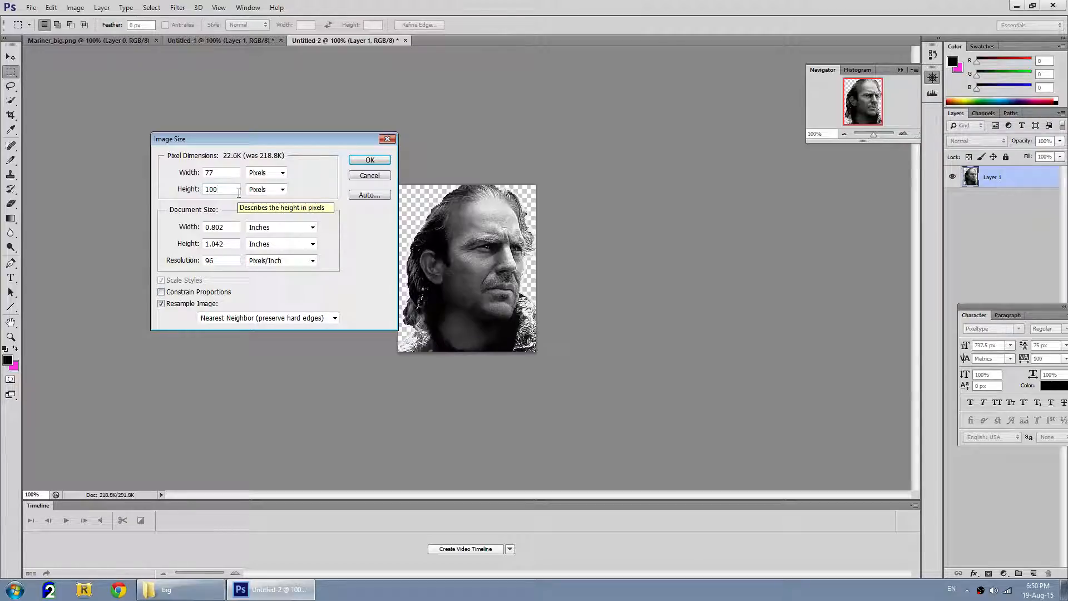
{"action": "left_click", "coordinate": [369, 161]}
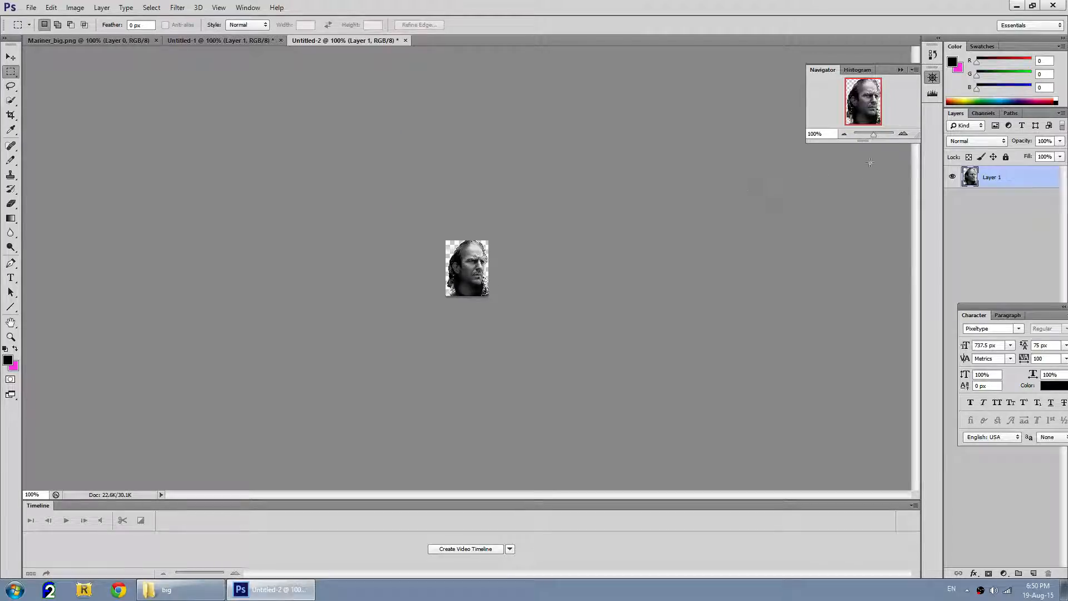
{"action": "mouse_move", "coordinate": [874, 134]}
{"action": "left_mouse_down"}
{"action": "mouse_move", "coordinate": [885, 134]}
{"action": "mouse_move", "coordinate": [876, 134]}
{"action": "left_mouse_up"}
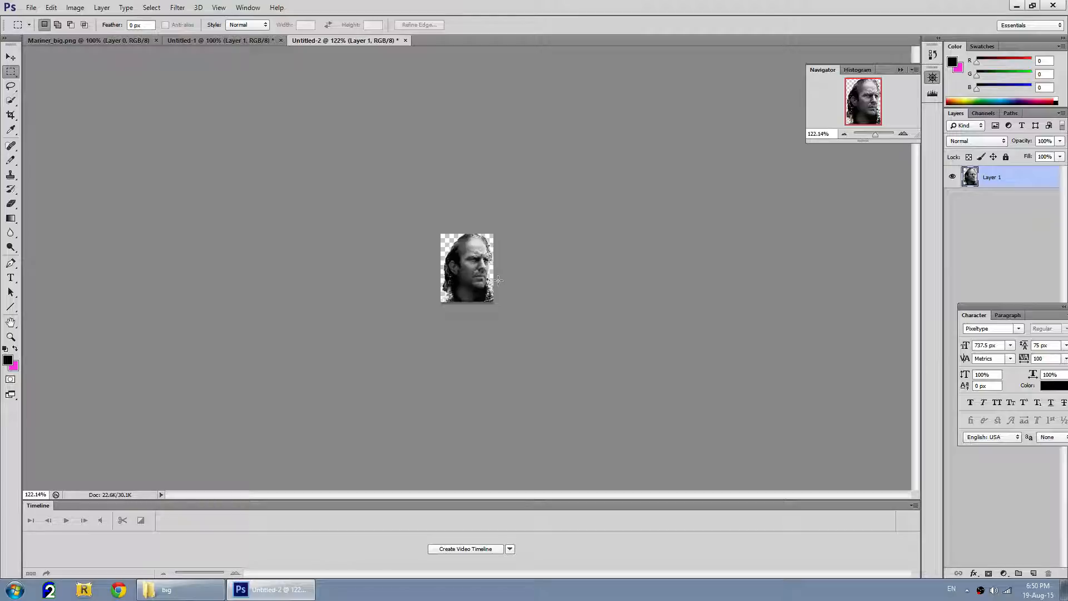
{"action": "key", "text": "ctrl+z"}
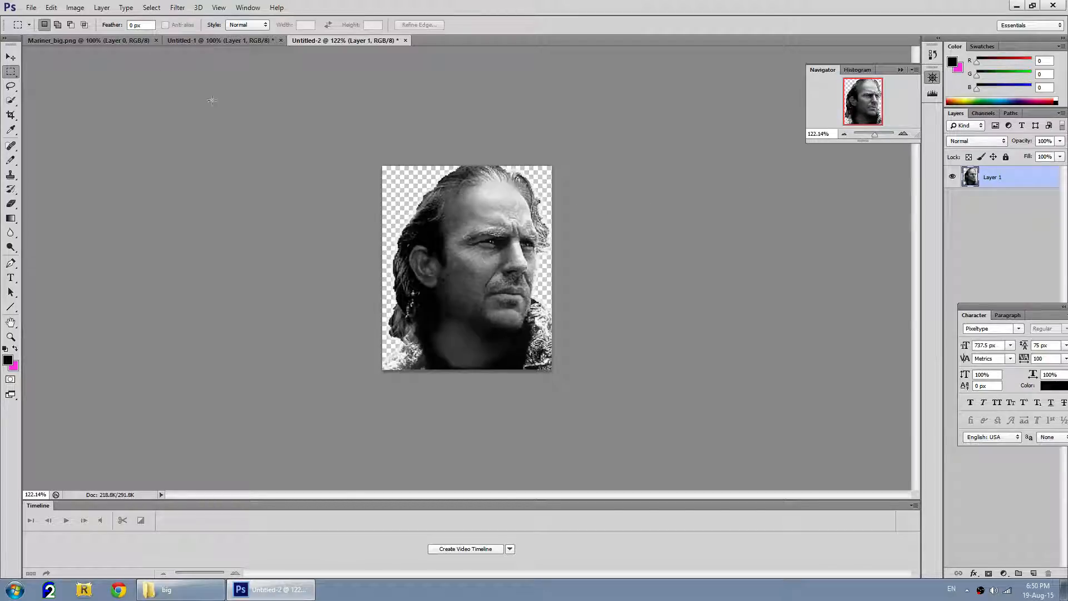
Step: Resize the cropped portrait to 77 × 93 pixels with Constrain Proportions and Scale Styles enabled
{"action": "left_click", "coordinate": [75, 7]}
{"action": "mouse_move", "coordinate": [80, 21]}
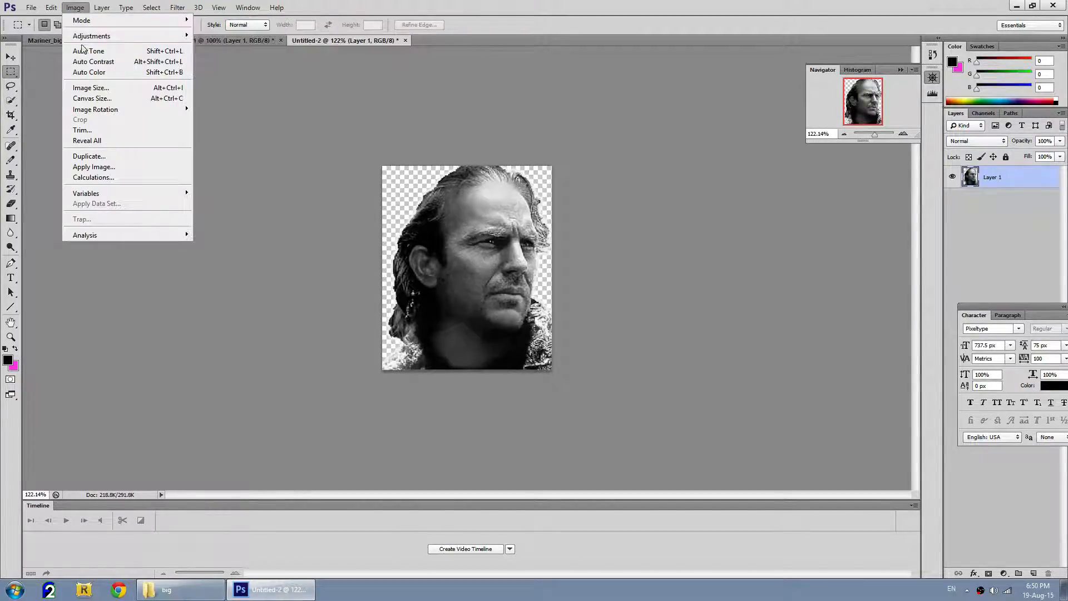
{"action": "left_click", "coordinate": [92, 87]}
{"action": "type", "text": "77"}
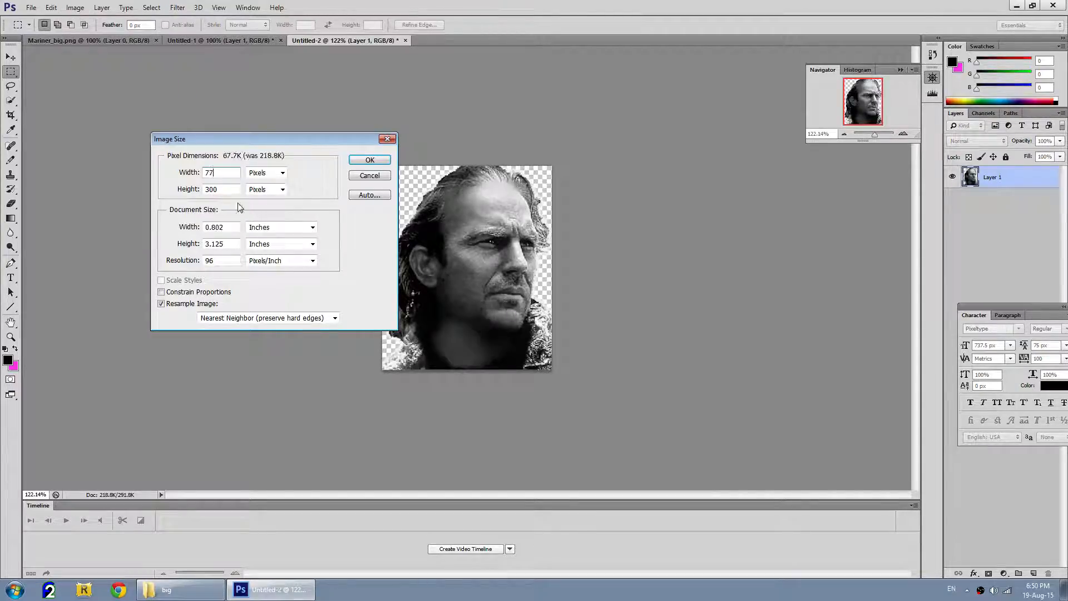
{"action": "left_click", "coordinate": [161, 292]}
{"action": "left_click_drag", "start_coordinate": [233, 192], "coordinate": [162, 174]}
{"action": "left_click", "coordinate": [162, 281]}
{"action": "type", "text": "77"}
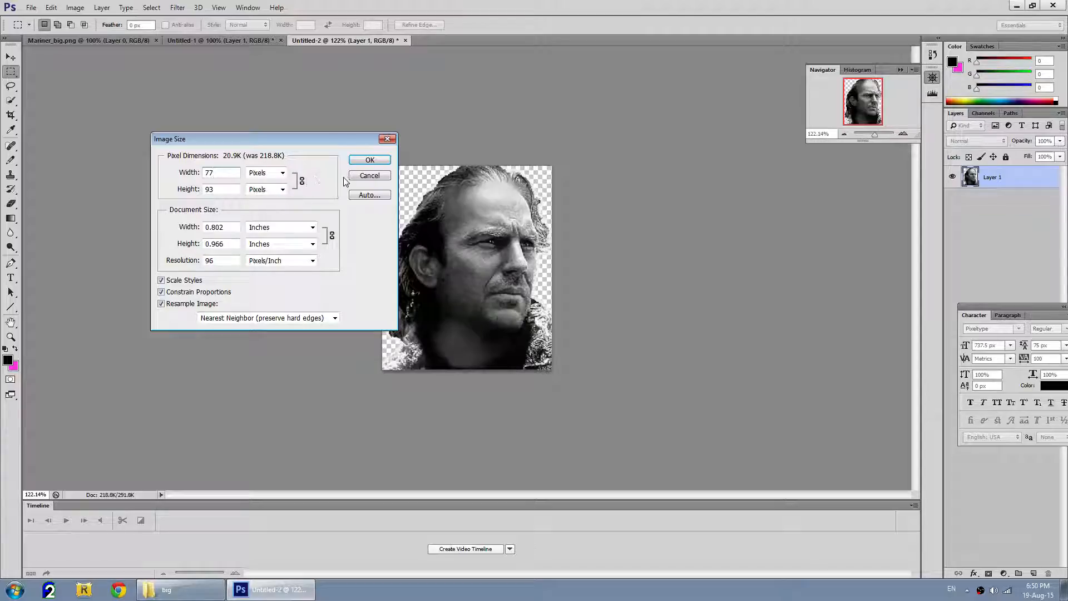
{"action": "left_click", "coordinate": [358, 162]}
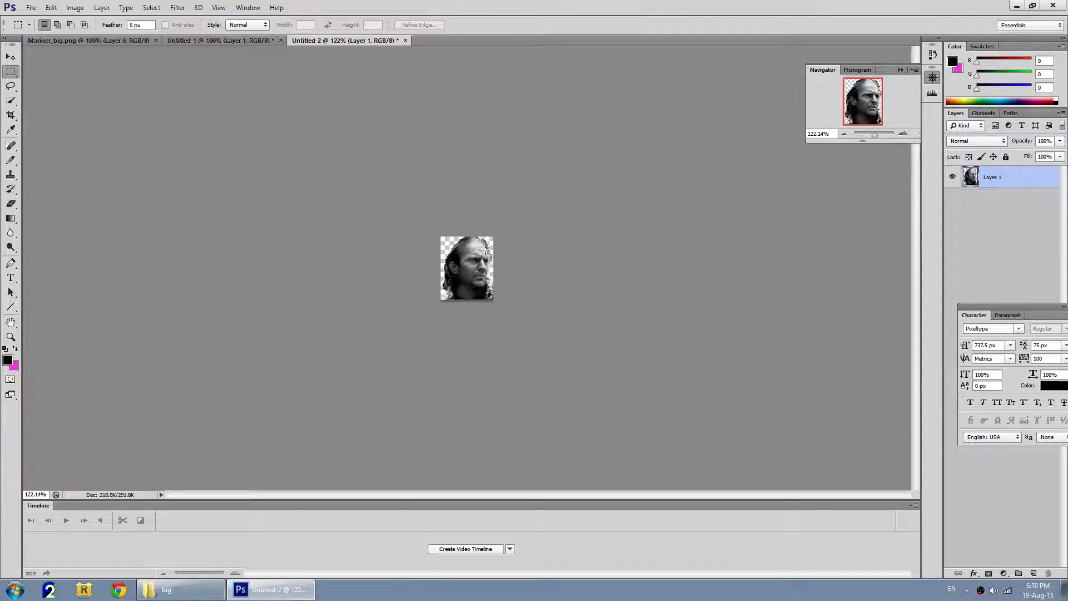
{"action": "left_click", "coordinate": [31, 8]}
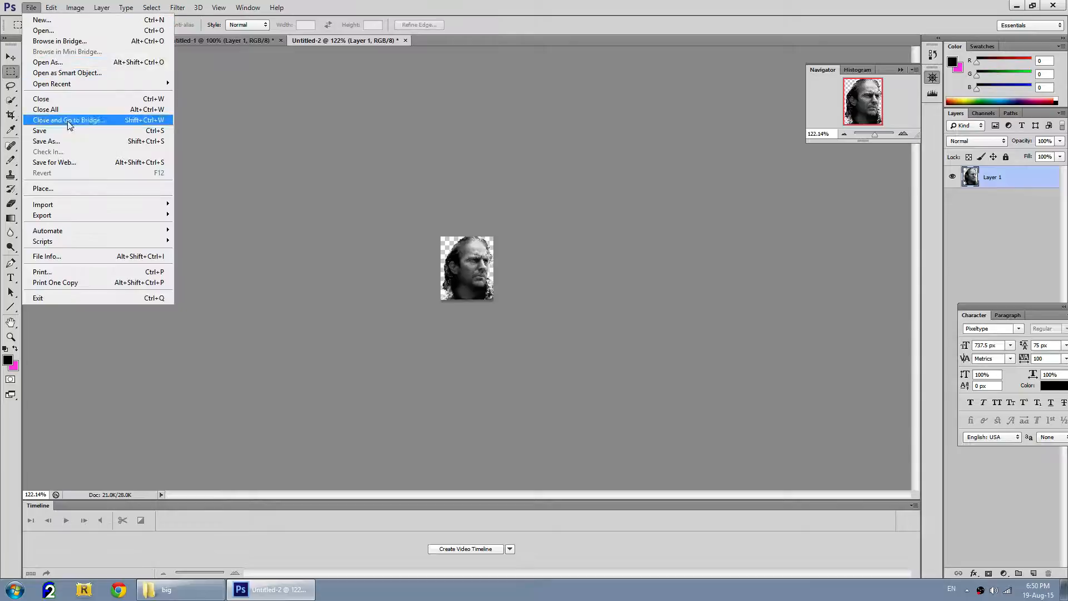
{"action": "left_click", "coordinate": [89, 142]}
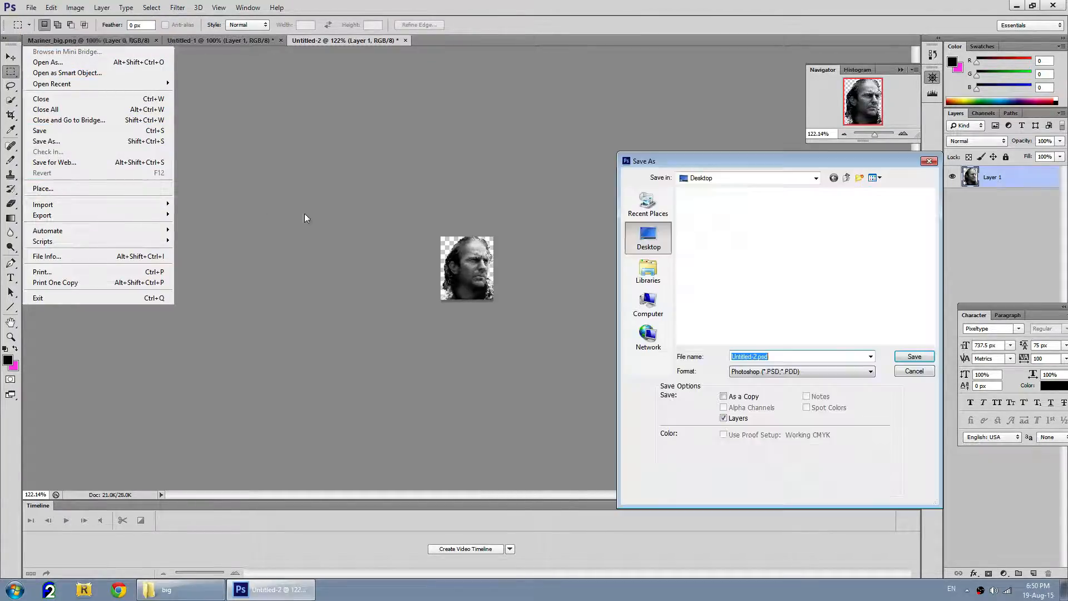
{"action": "left_click", "coordinate": [914, 370]}
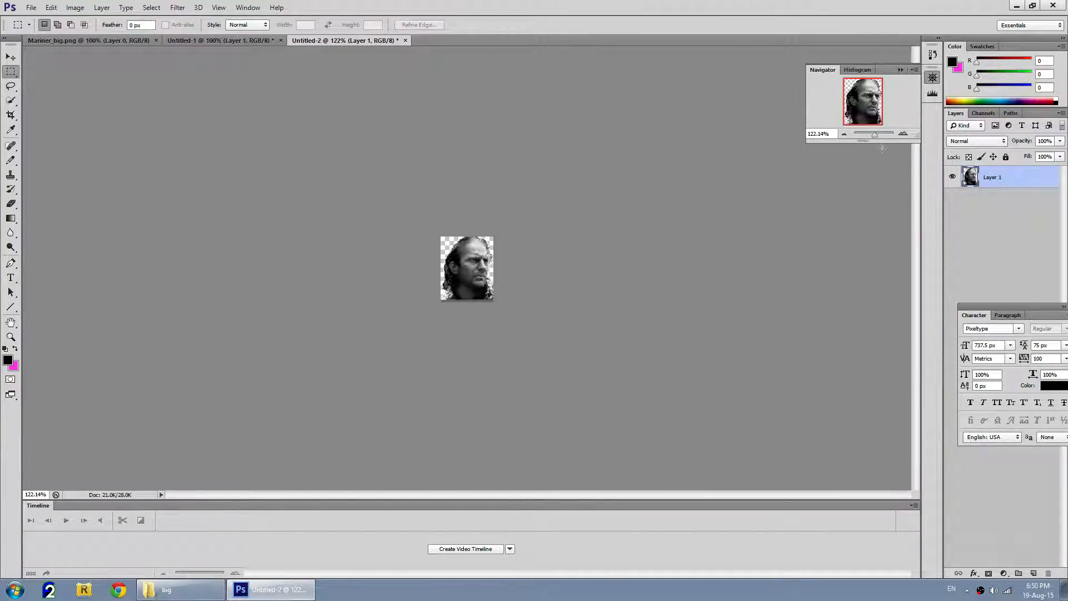
Step: Add a new empty layer with Normal mode and 100% opacity, and place it beneath the portrait layer
{"action": "left_click_drag", "start_coordinate": [874, 135], "coordinate": [883, 137]}
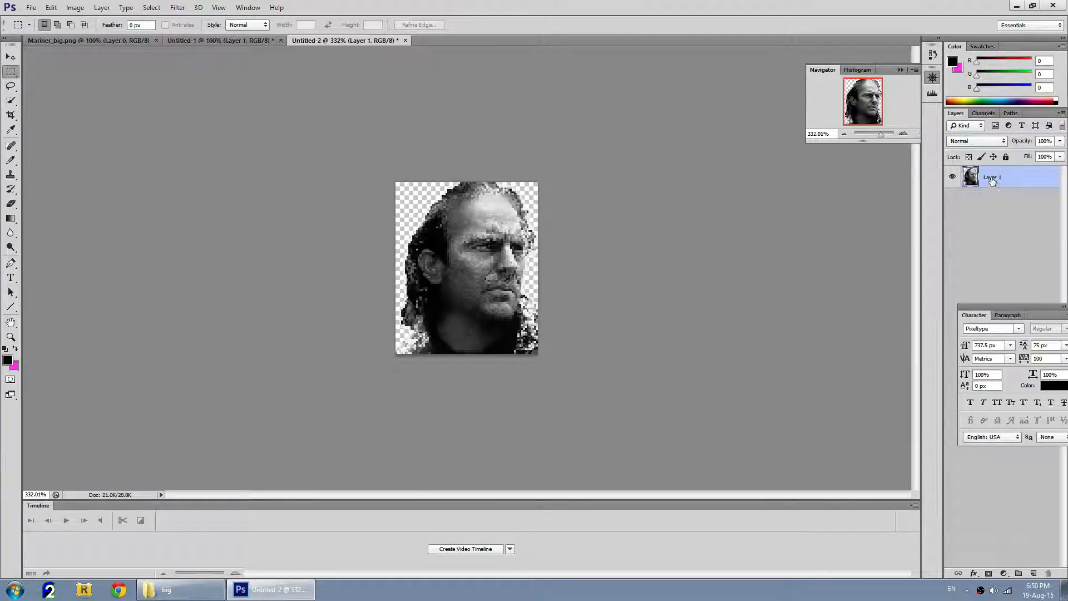
{"action": "key", "text": "ctrl+shift+n"}
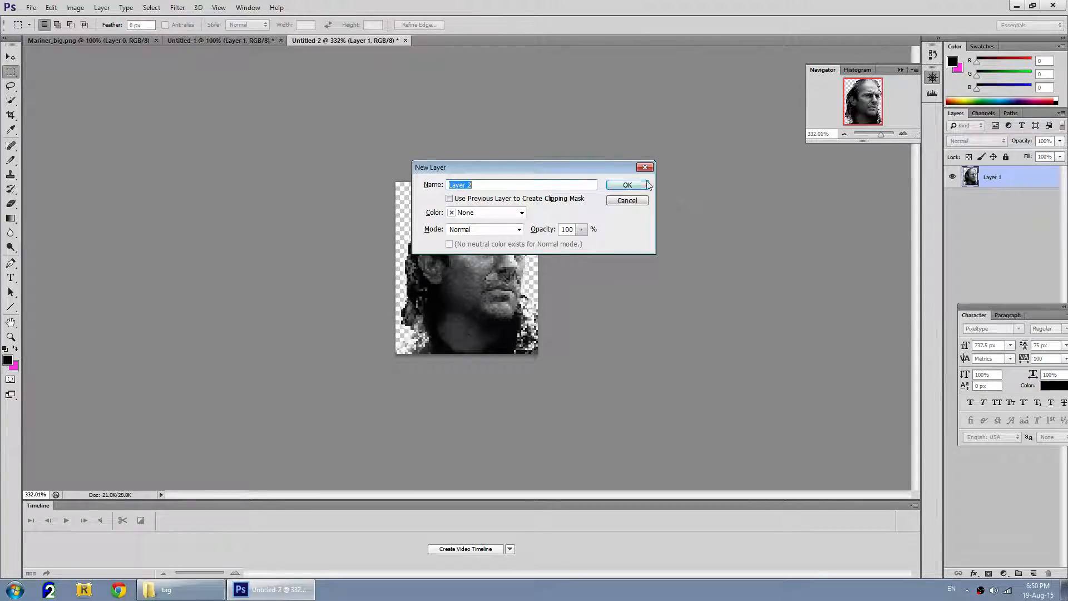
{"action": "left_click", "coordinate": [625, 183]}
{"action": "left_click_drag", "start_coordinate": [972, 181], "coordinate": [976, 205]}
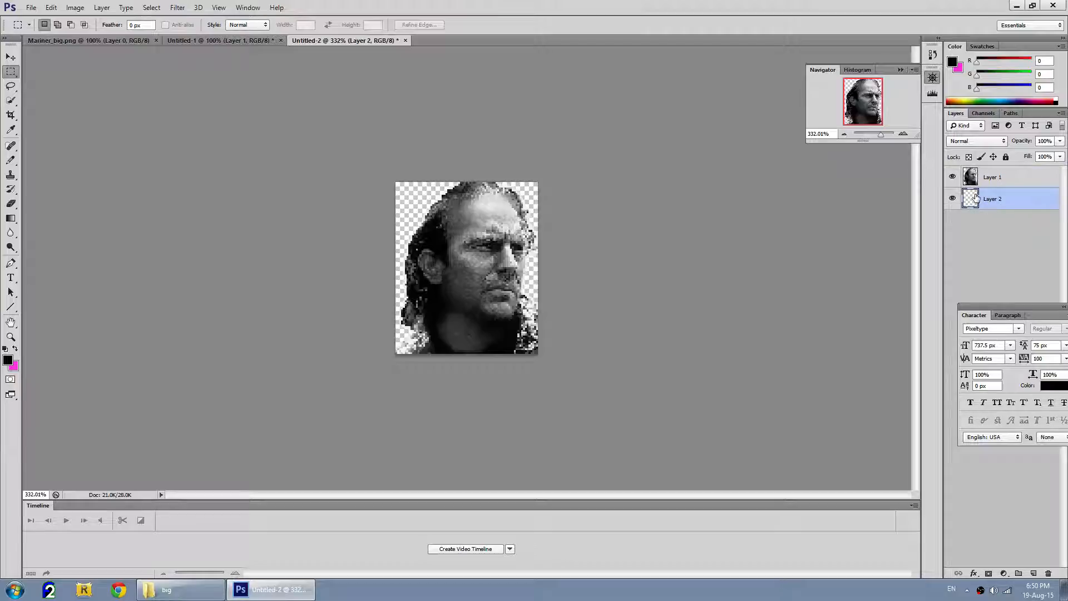
Step: Try several vertical gradients on the layer behind the portrait, undoing each, and keep a short one fading from black below to white above
{"action": "left_click", "coordinate": [12, 219]}
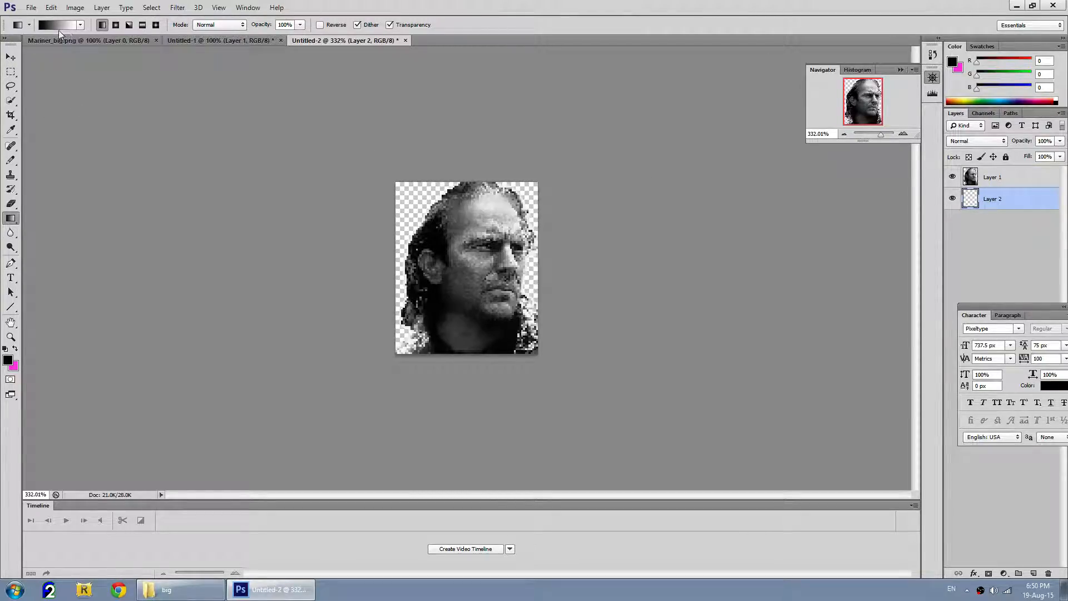
{"action": "mouse_move", "coordinate": [417, 183]}
{"action": "left_mouse_down"}
{"action": "mouse_move", "coordinate": [408, 322]}
{"action": "mouse_move", "coordinate": [409, 182]}
{"action": "left_mouse_up"}
{"action": "key", "text": "ctrl+z"}
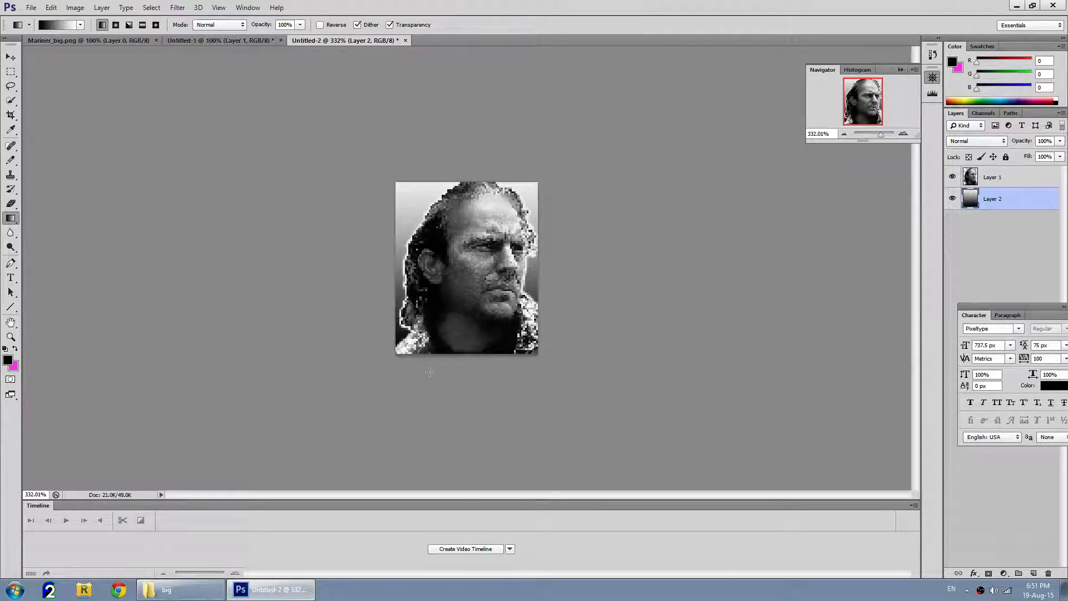
{"action": "key", "text": "ctrl+z"}
{"action": "left_click_drag", "start_coordinate": [406, 361], "coordinate": [407, 232]}
{"action": "key", "text": "ctrl+z"}
{"action": "left_click_drag", "start_coordinate": [406, 366], "coordinate": [409, 301]}
{"action": "key", "text": "ctrl+z"}
{"action": "left_click_drag", "start_coordinate": [414, 368], "coordinate": [412, 195]}
{"action": "key", "text": "ctrl+z"}
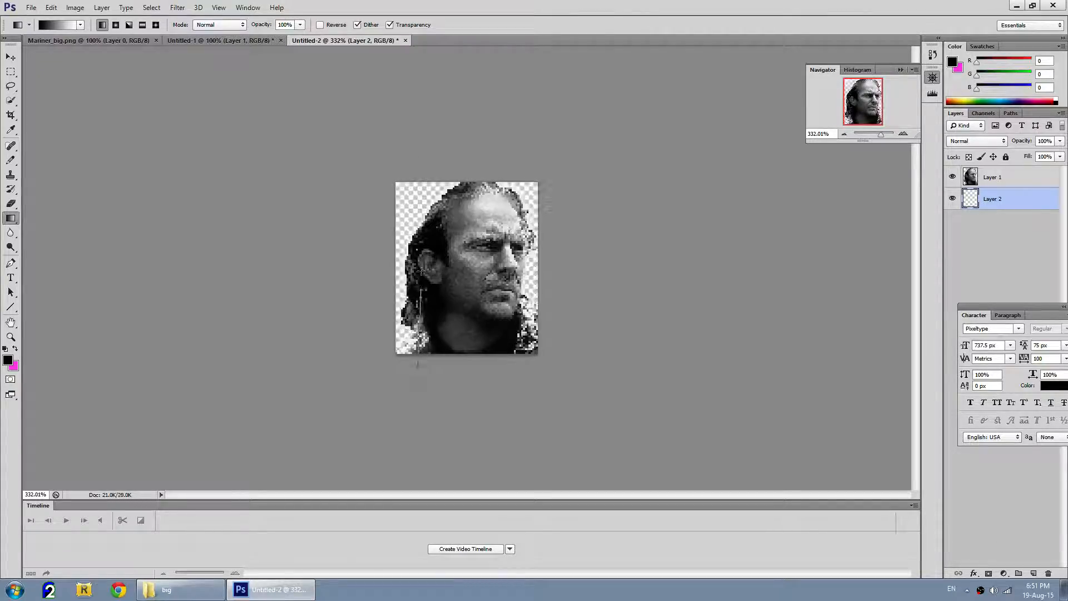
{"action": "left_click_drag", "start_coordinate": [421, 285], "coordinate": [421, 238]}
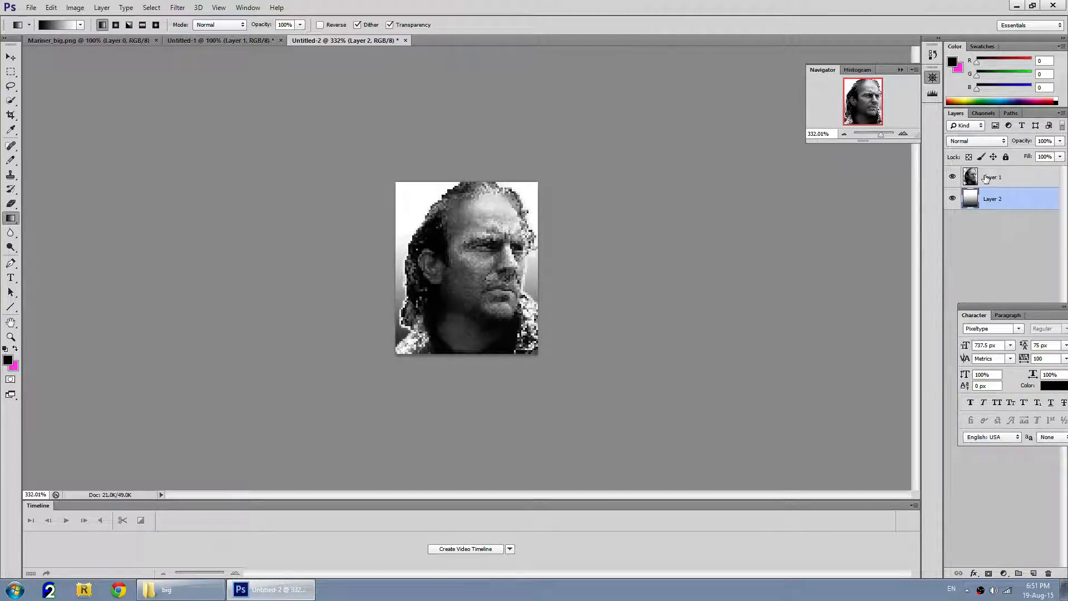
Step: Apply Brightness/Contrast to the portrait layer with Brightness about 47 and Contrast 31
{"action": "left_click", "coordinate": [988, 178]}
{"action": "left_click", "coordinate": [75, 7]}
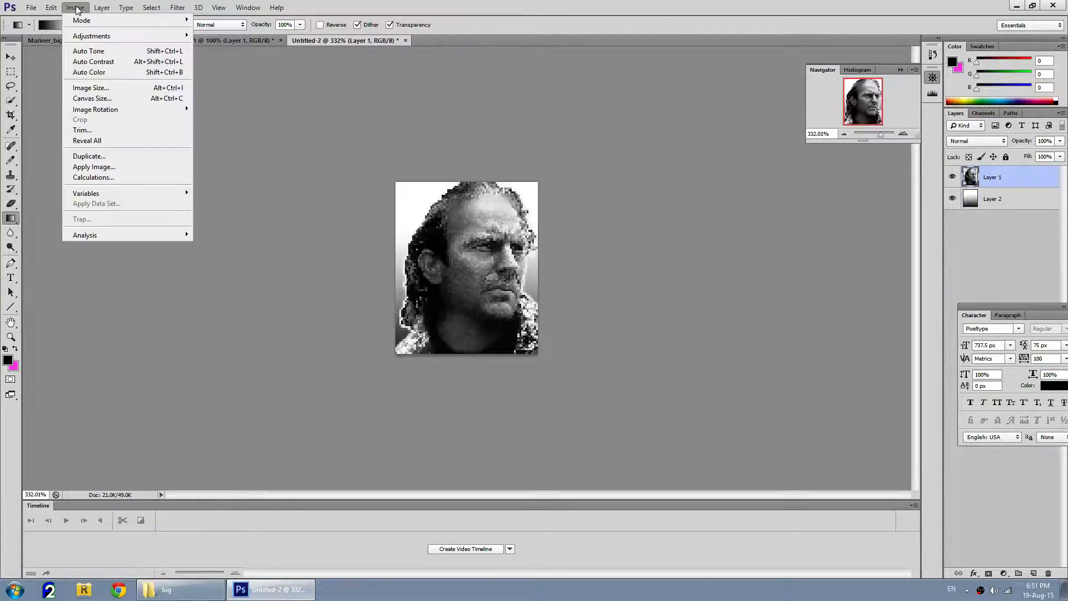
{"action": "mouse_move", "coordinate": [86, 36]}
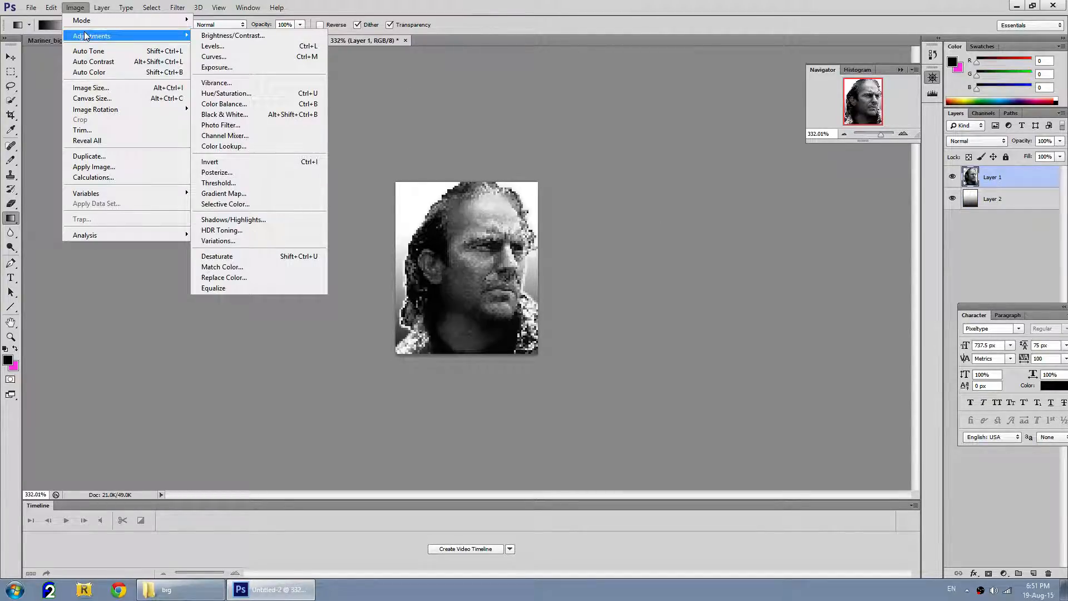
{"action": "left_click", "coordinate": [229, 35]}
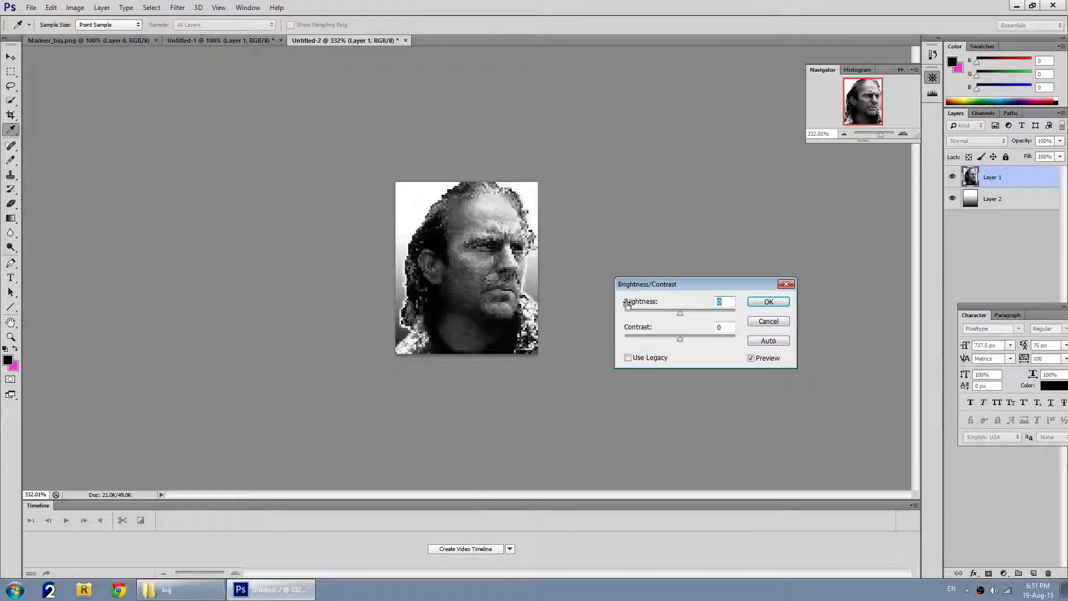
{"action": "left_click_drag", "start_coordinate": [665, 285], "coordinate": [700, 292]}
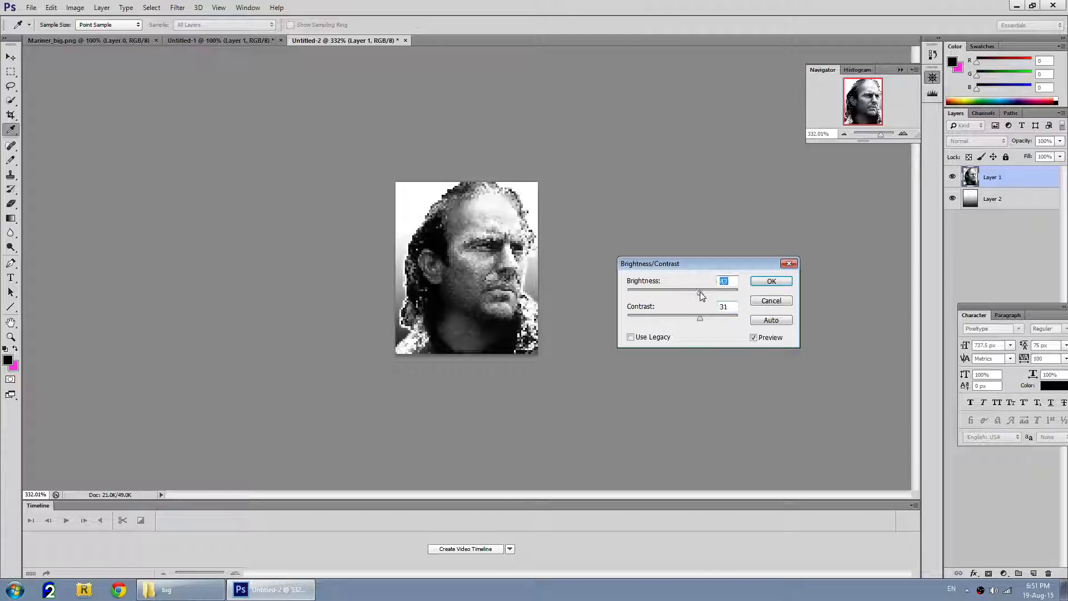
{"action": "left_click", "coordinate": [771, 282]}
Step: Check the small portrait at 100% and save it to the desktop as a PNG named Mariner_s
{"action": "left_click_drag", "start_coordinate": [832, 134], "coordinate": [736, 121]}
{"action": "type", "text": "100"}
{"action": "key", "text": "Return"}
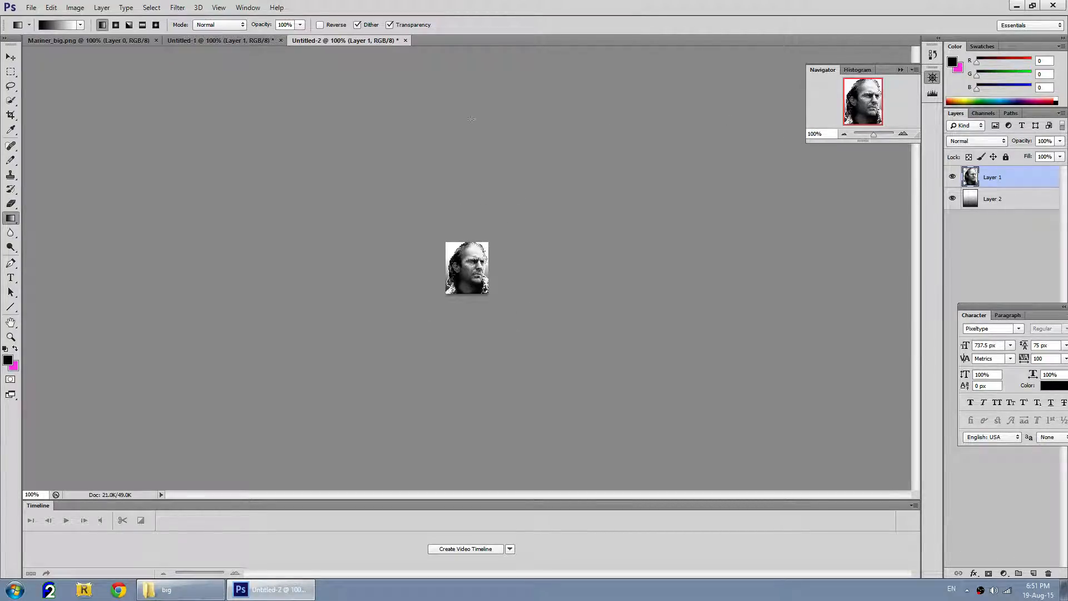
{"action": "left_click", "coordinate": [31, 7]}
{"action": "mouse_move", "coordinate": [51, 7]}
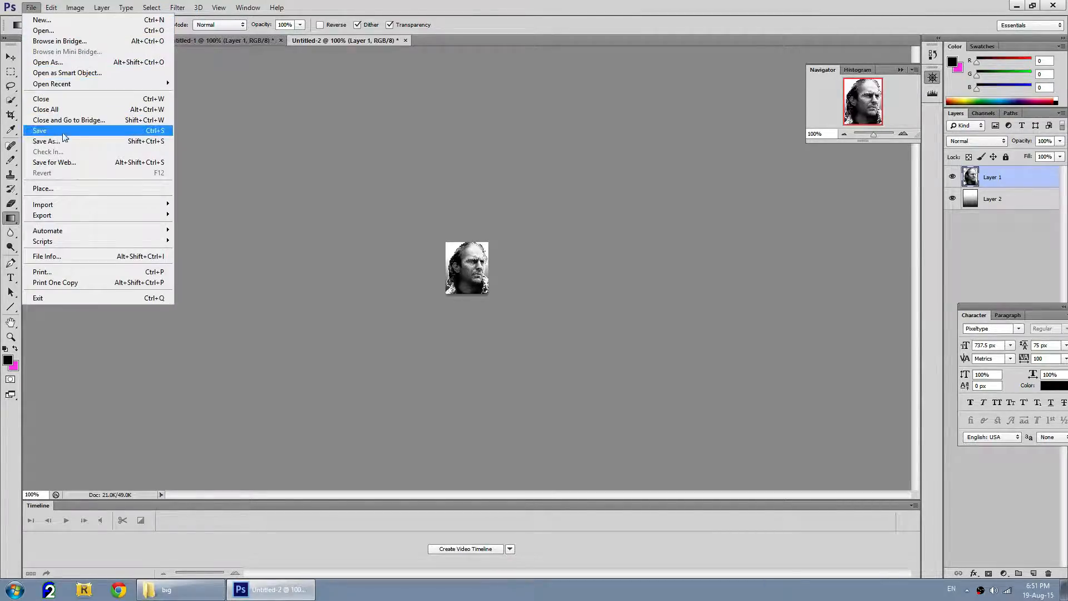
{"action": "left_click", "coordinate": [63, 136]}
{"action": "left_click", "coordinate": [786, 372]}
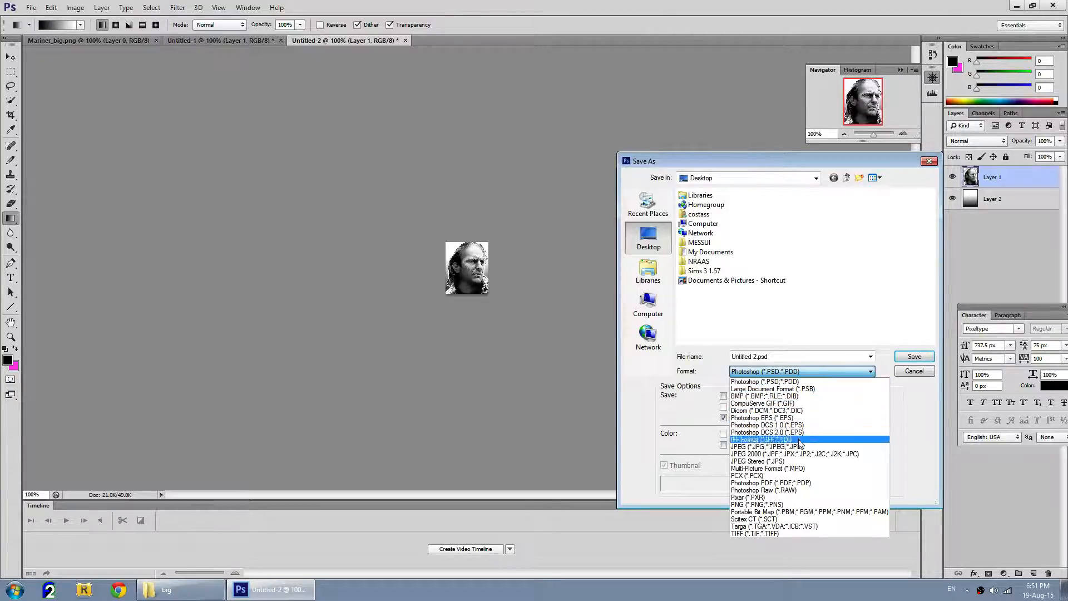
{"action": "left_click", "coordinate": [773, 505]}
{"action": "left_click", "coordinate": [776, 355]}
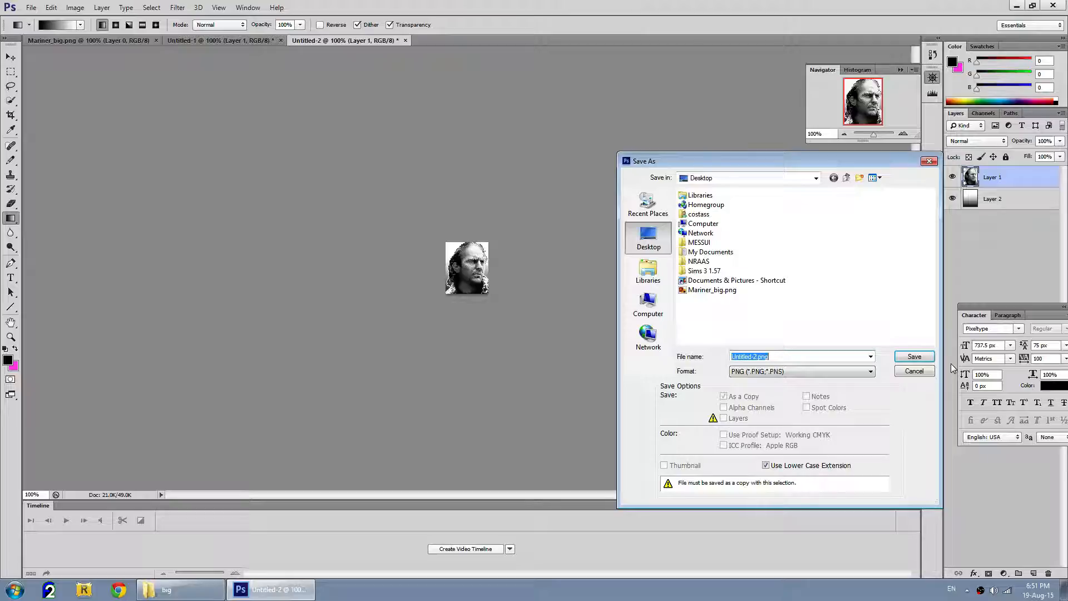
{"action": "type", "text": "Mariner_"}
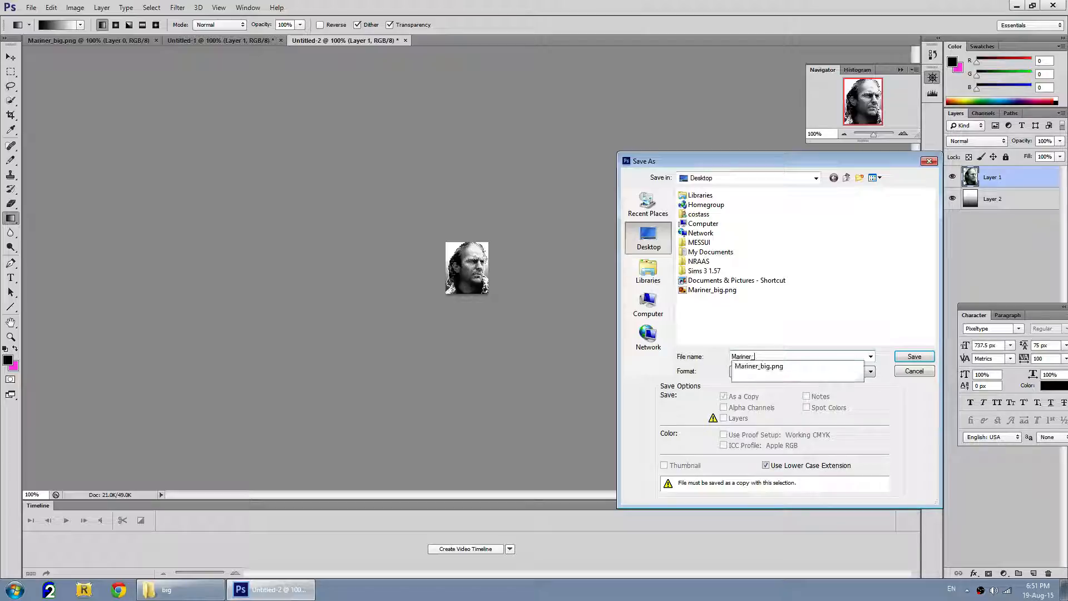
{"action": "type", "text": "s"}
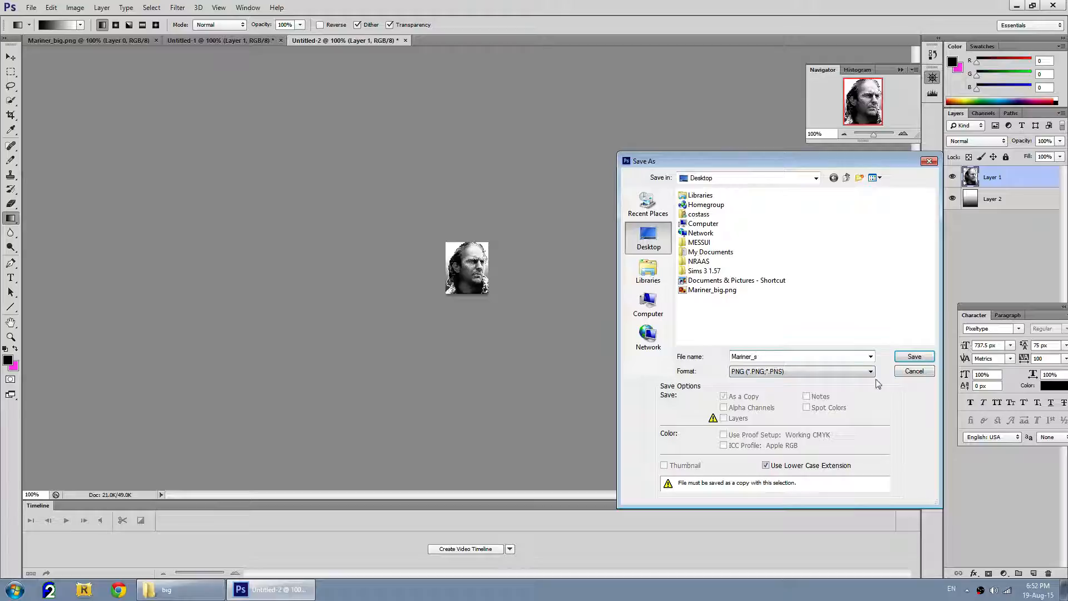
{"action": "left_click", "coordinate": [914, 356]}
{"action": "left_click", "coordinate": [551, 185]}
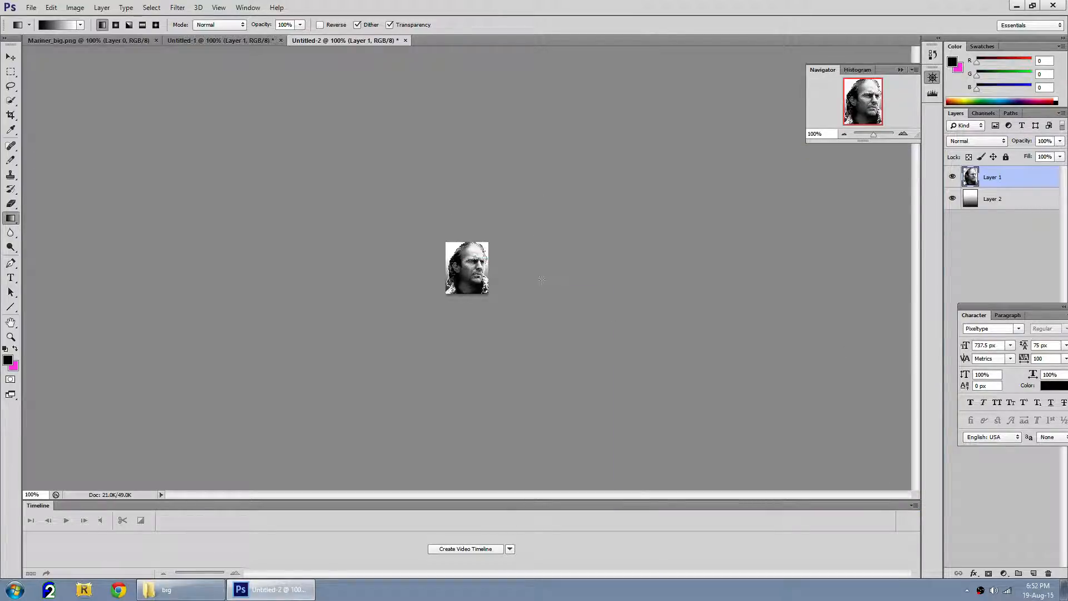
Step: Close Photoshop, discarding the unsaved changes in the open documents
{"action": "left_click", "coordinate": [1054, 6]}
{"action": "left_click", "coordinate": [535, 222]}
{"action": "left_click", "coordinate": [536, 222]}
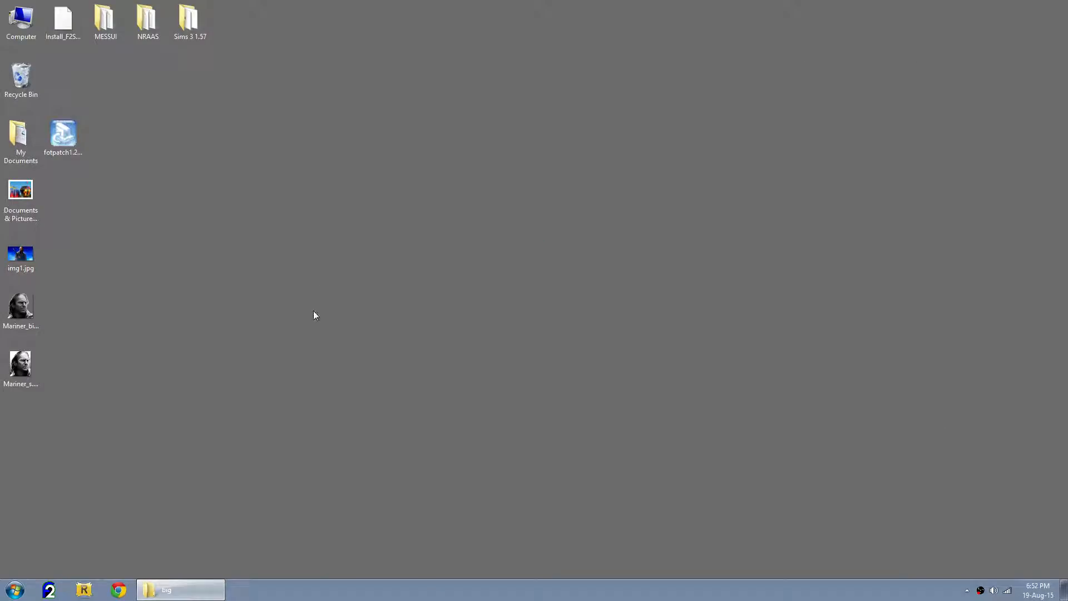
Step: Switch to the Windows Explorer window and go up to the main Fallout Tactics folder
{"action": "left_click", "coordinate": [180, 590]}
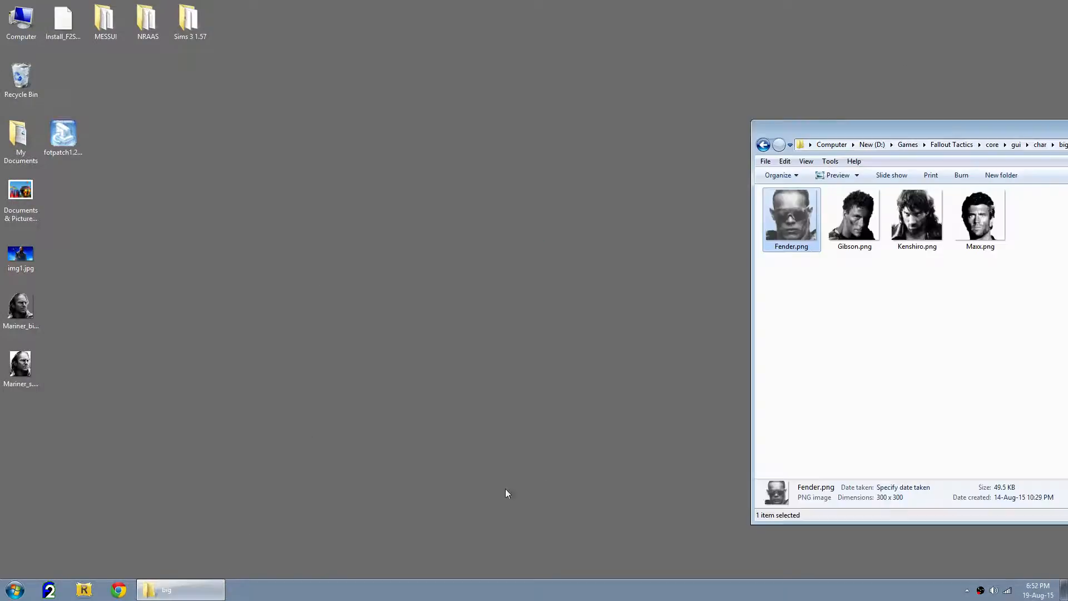
{"action": "left_click", "coordinate": [763, 145]}
{"action": "left_click_drag", "start_coordinate": [807, 130], "coordinate": [449, 123]}
{"action": "left_click", "coordinate": [474, 151]}
{"action": "left_click", "coordinate": [570, 138]}
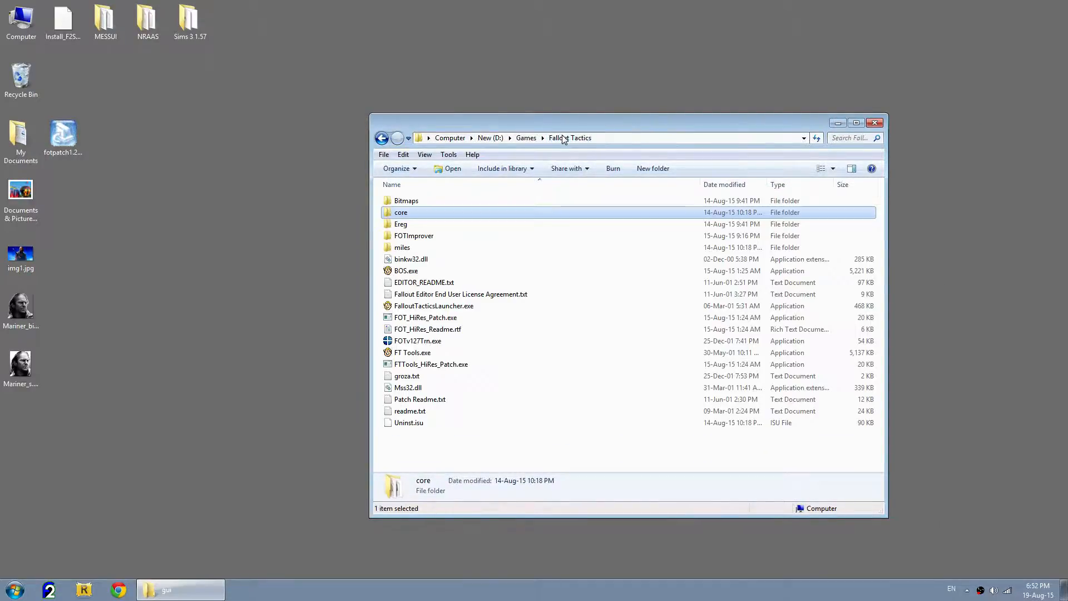
{"action": "left_click_drag", "start_coordinate": [548, 126], "coordinate": [583, 98]}
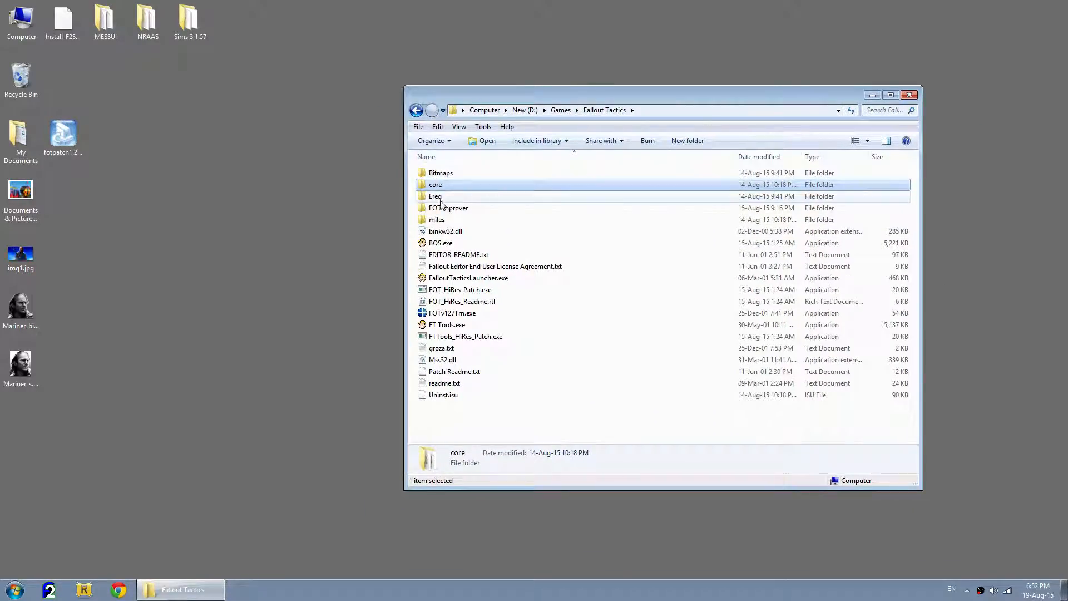
Step: Open the char folder inside core and gui in the Fallout Tactics folder
{"action": "double_click", "coordinate": [436, 188]}
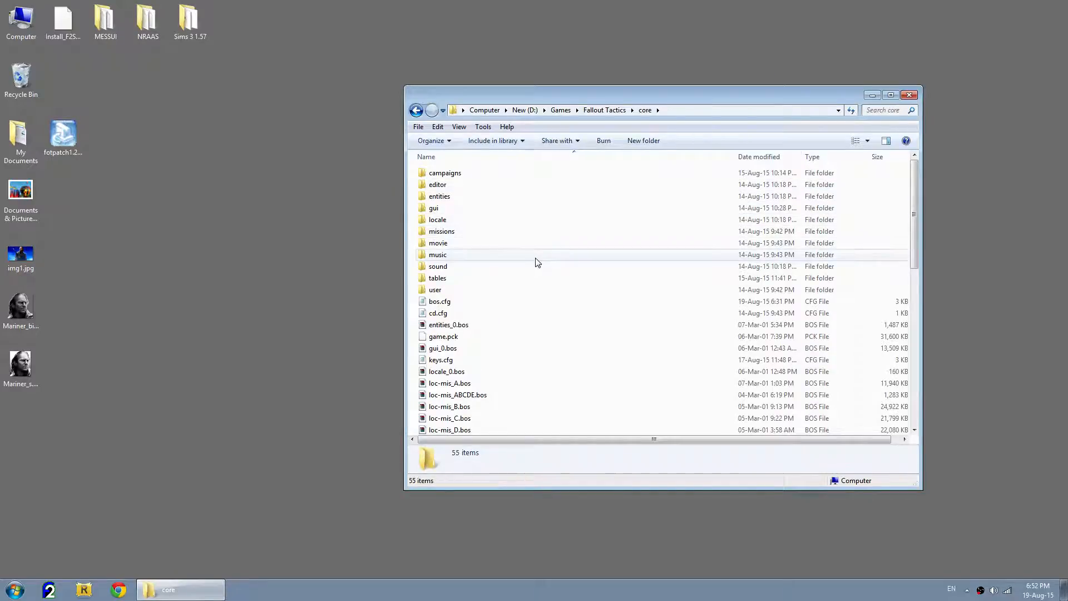
{"action": "left_click", "coordinate": [417, 111]}
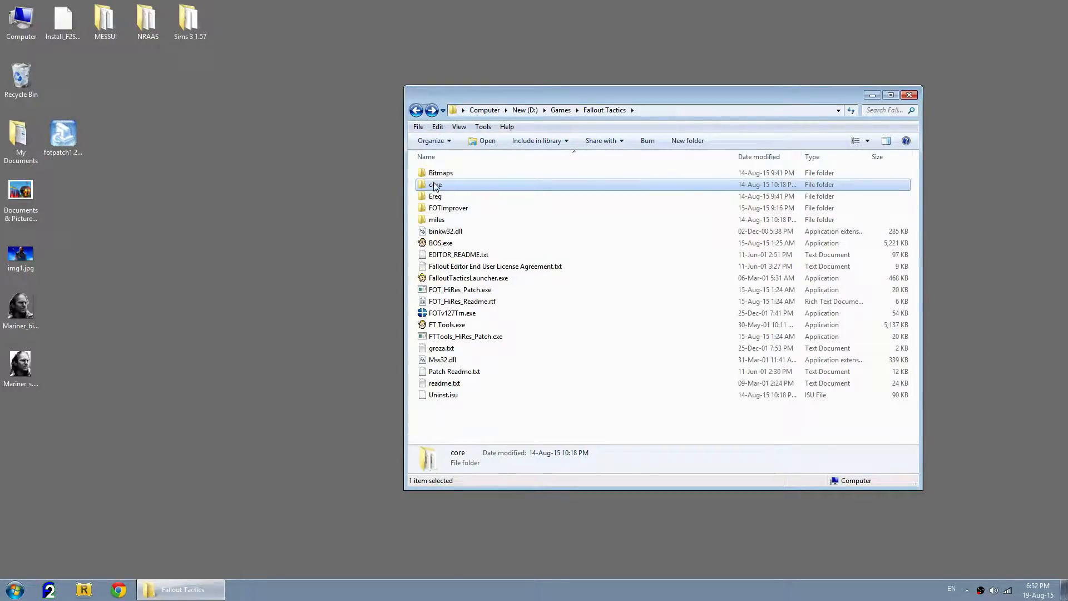
{"action": "double_click", "coordinate": [436, 186]}
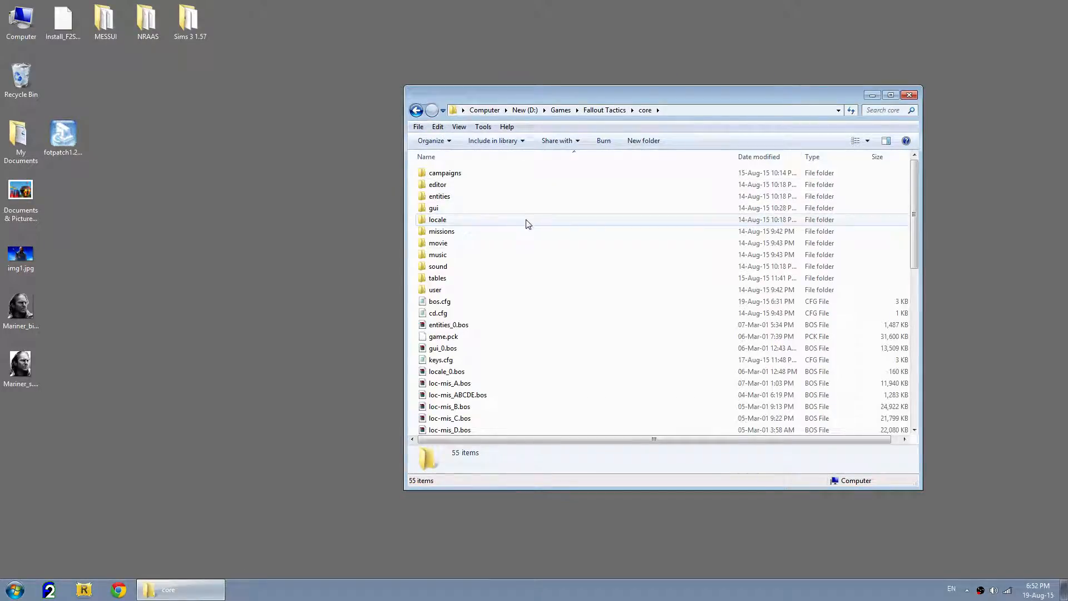
{"action": "double_click", "coordinate": [436, 211]}
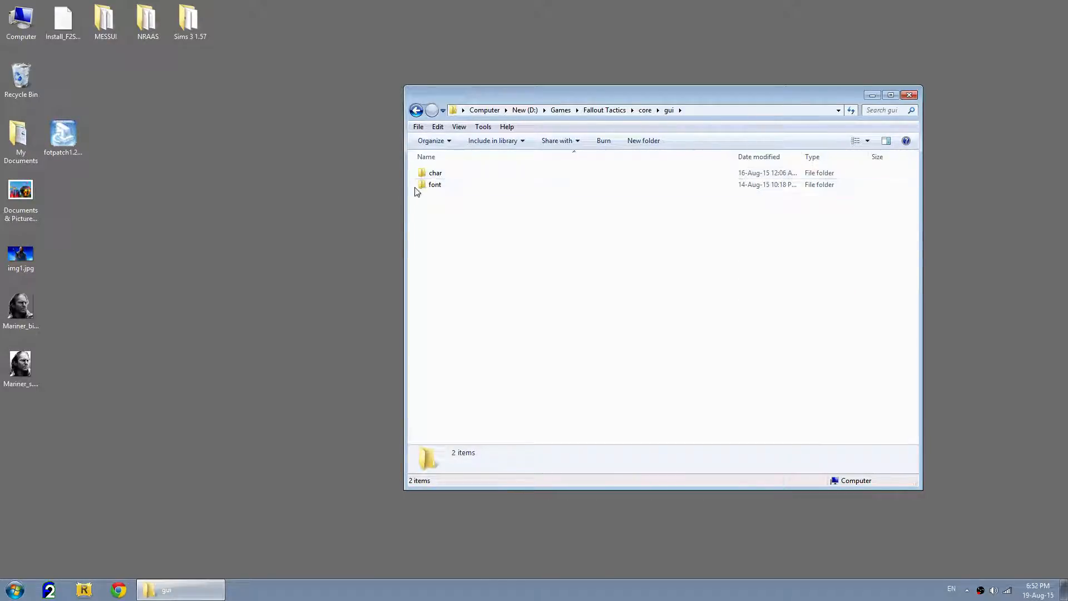
{"action": "left_click_drag", "start_coordinate": [469, 100], "coordinate": [482, 93]}
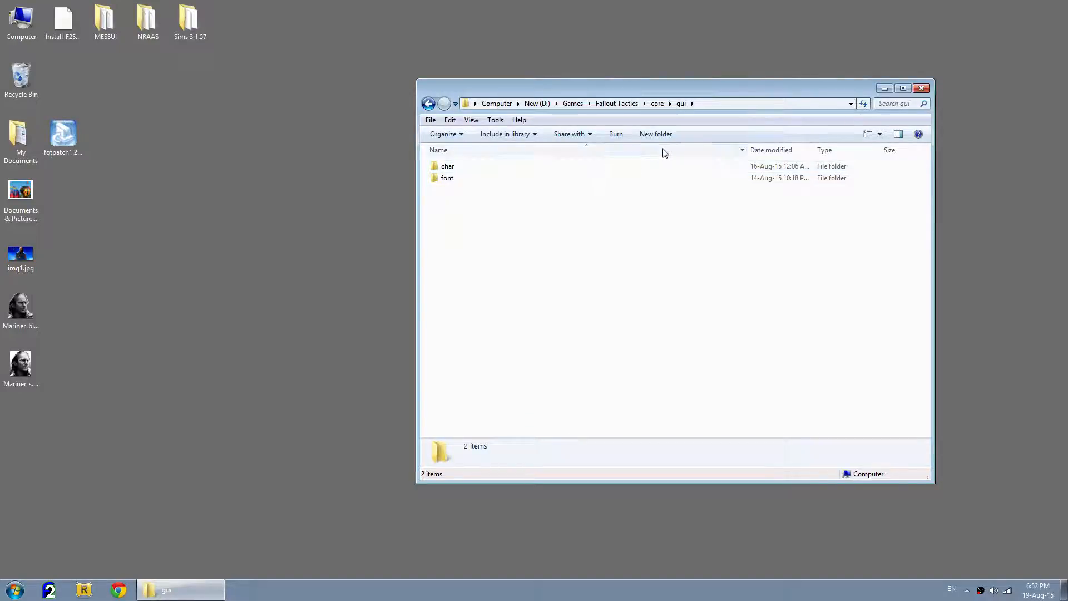
{"action": "double_click", "coordinate": [447, 168]}
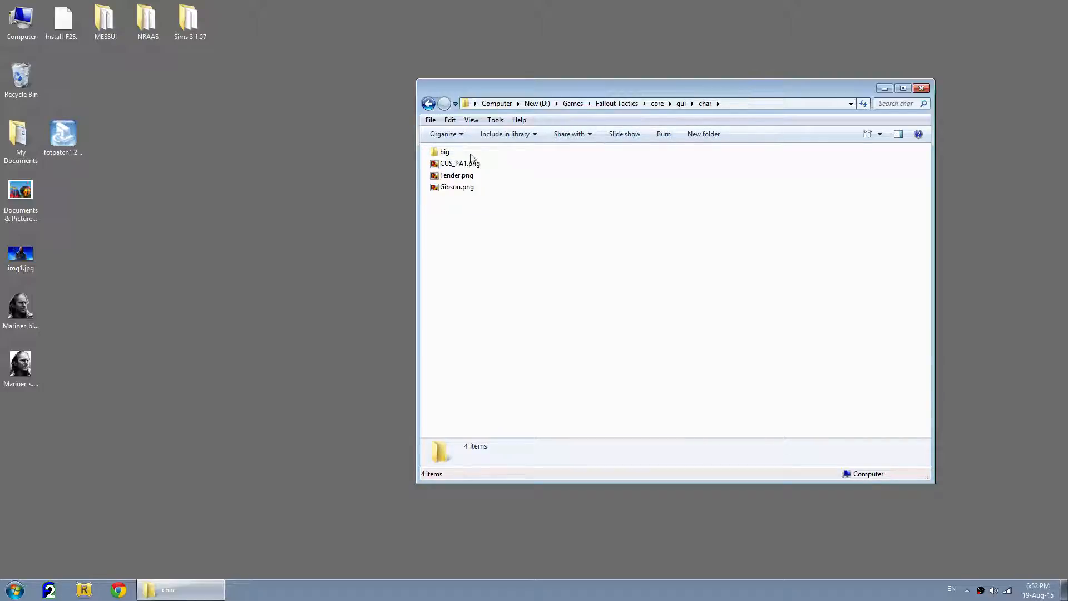
Step: Create a new folder inside char and undo its creation
{"action": "left_click", "coordinate": [696, 137]}
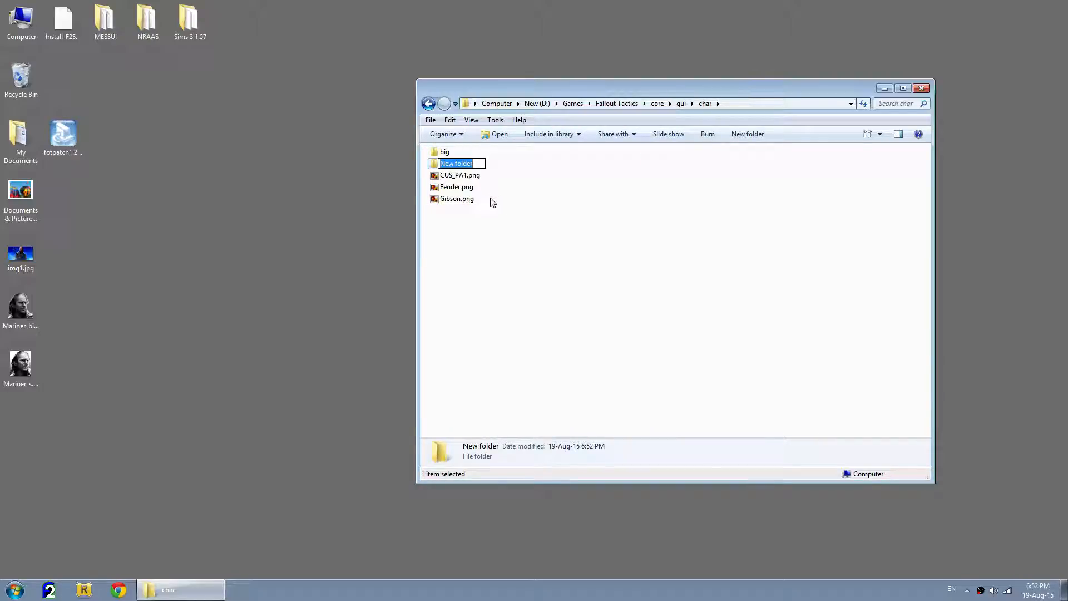
{"action": "key", "text": "Escape"}
{"action": "key", "text": "ctrl+z"}
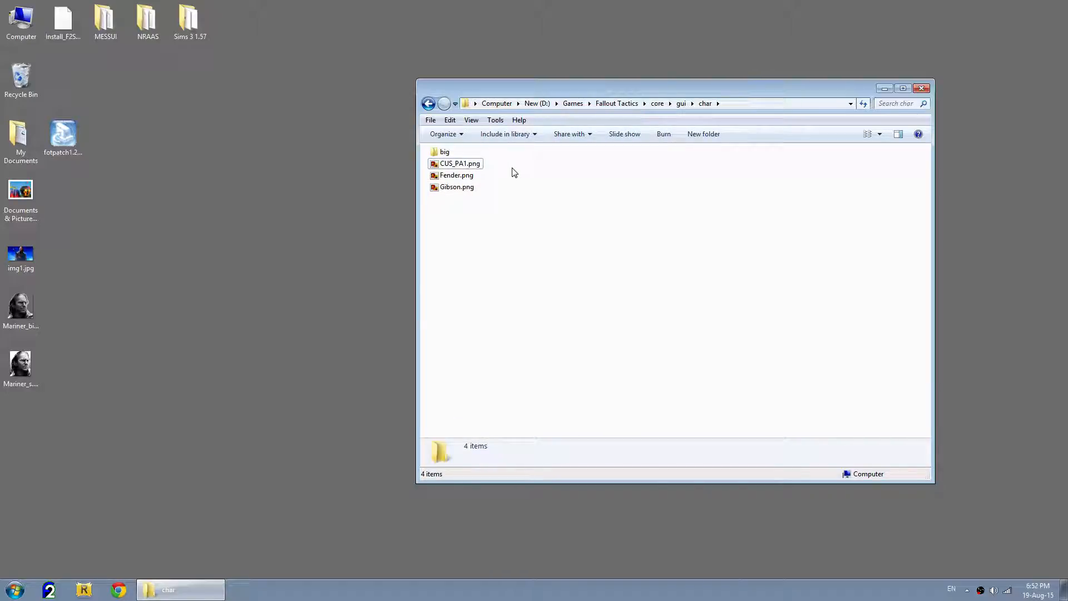
Step: Copy the small portrait Mariner_s.png from the desktop into the char folder and preview the pasted image
{"action": "left_click_drag", "start_coordinate": [559, 91], "coordinate": [502, 92]}
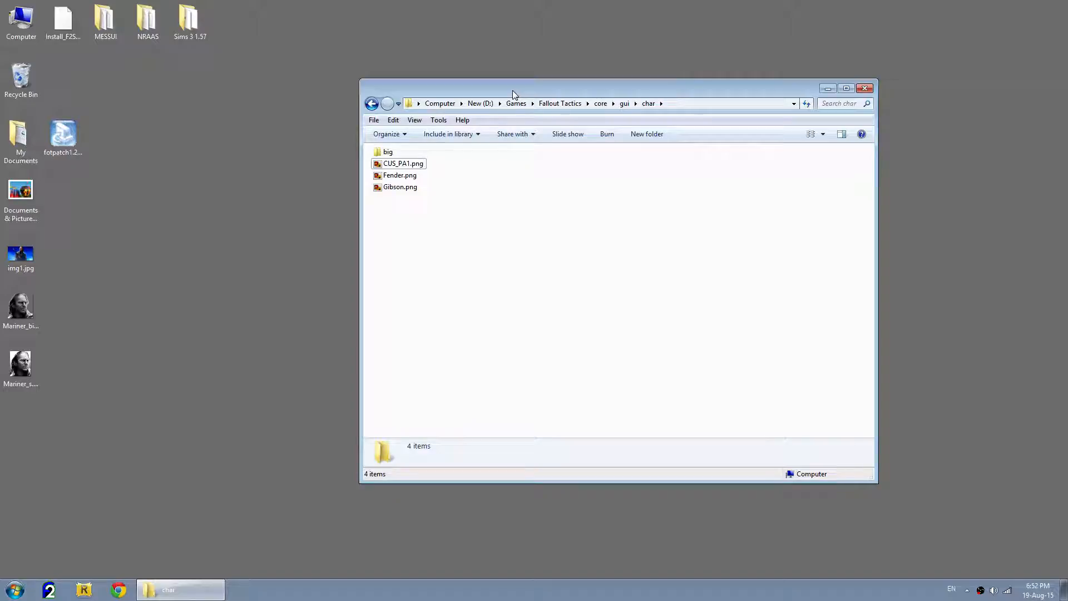
{"action": "left_click_drag", "start_coordinate": [399, 92], "coordinate": [340, 87]}
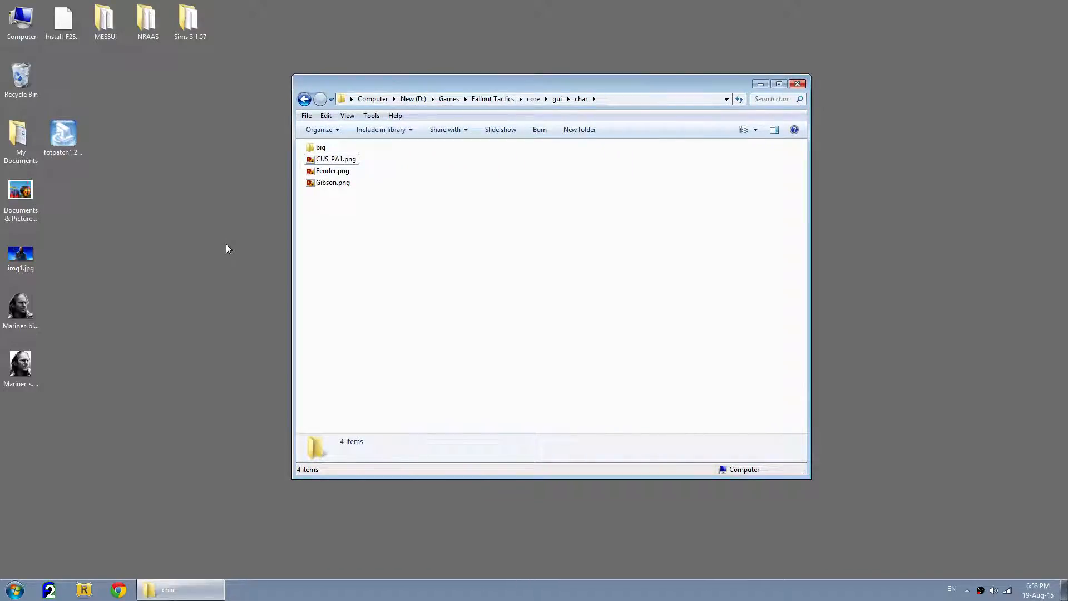
{"action": "left_click", "coordinate": [22, 365]}
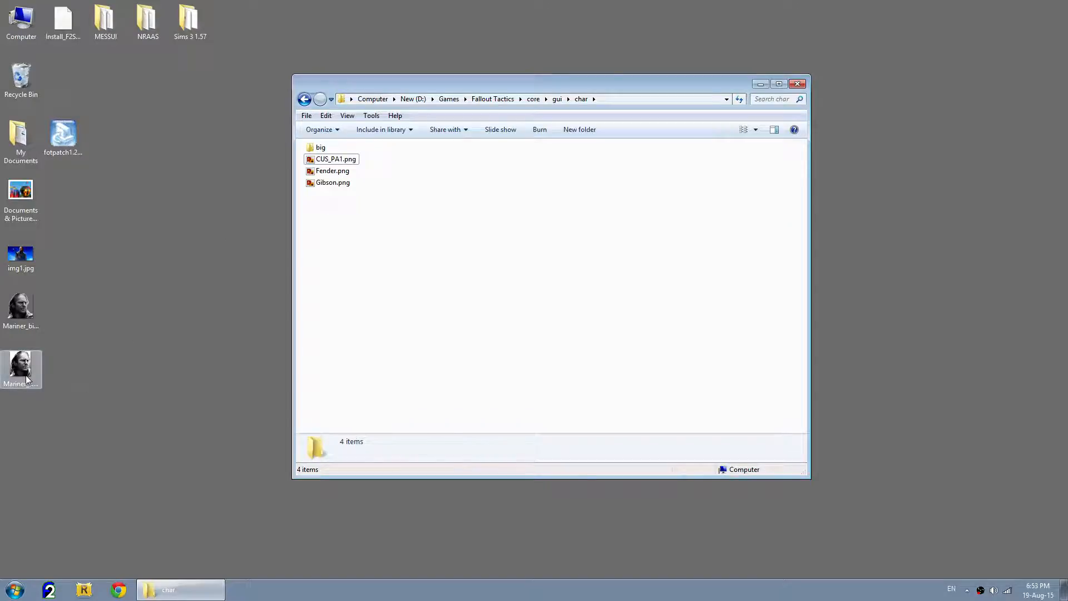
{"action": "right_click", "coordinate": [24, 368]}
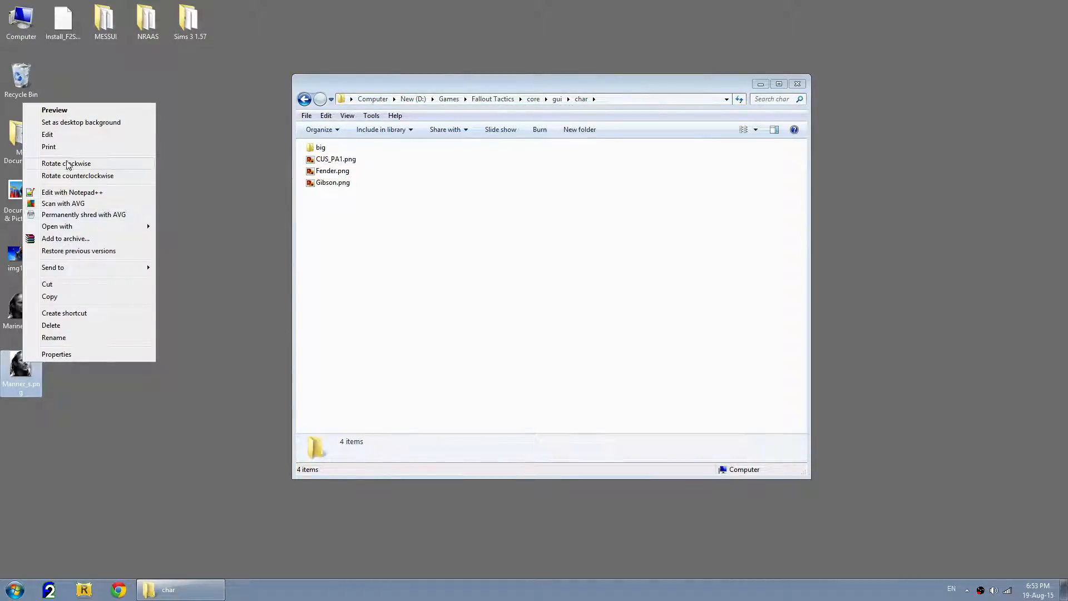
{"action": "left_click", "coordinate": [50, 297]}
{"action": "right_click", "coordinate": [336, 241]}
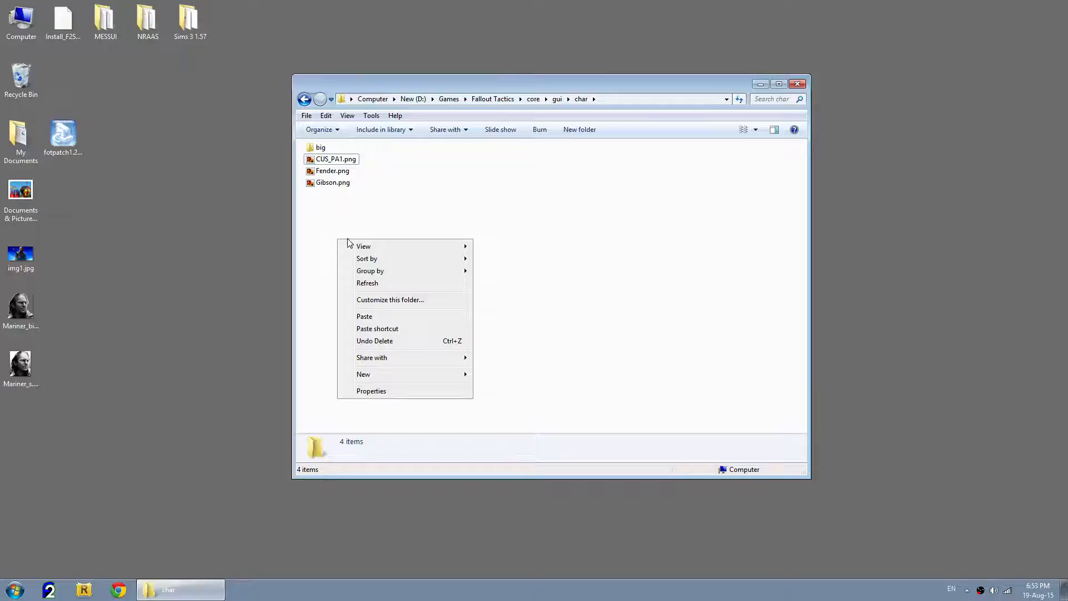
{"action": "left_click", "coordinate": [378, 315]}
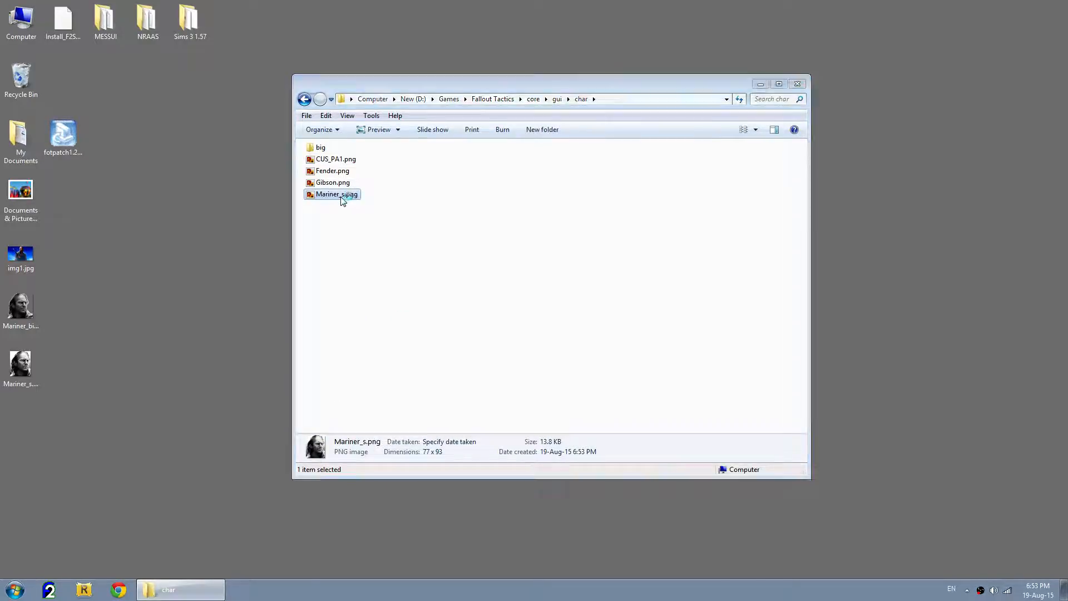
{"action": "double_click", "coordinate": [342, 197]}
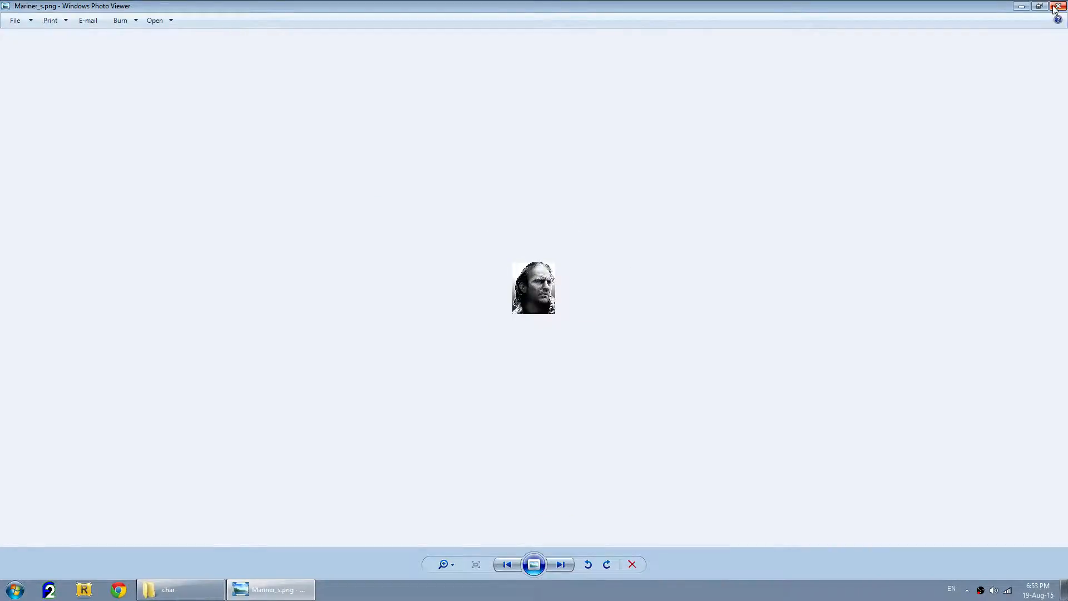
{"action": "left_click", "coordinate": [1056, 8]}
Step: Go back from the char folder to the core folder of Fallout Tactics
{"action": "left_click", "coordinate": [336, 146]}
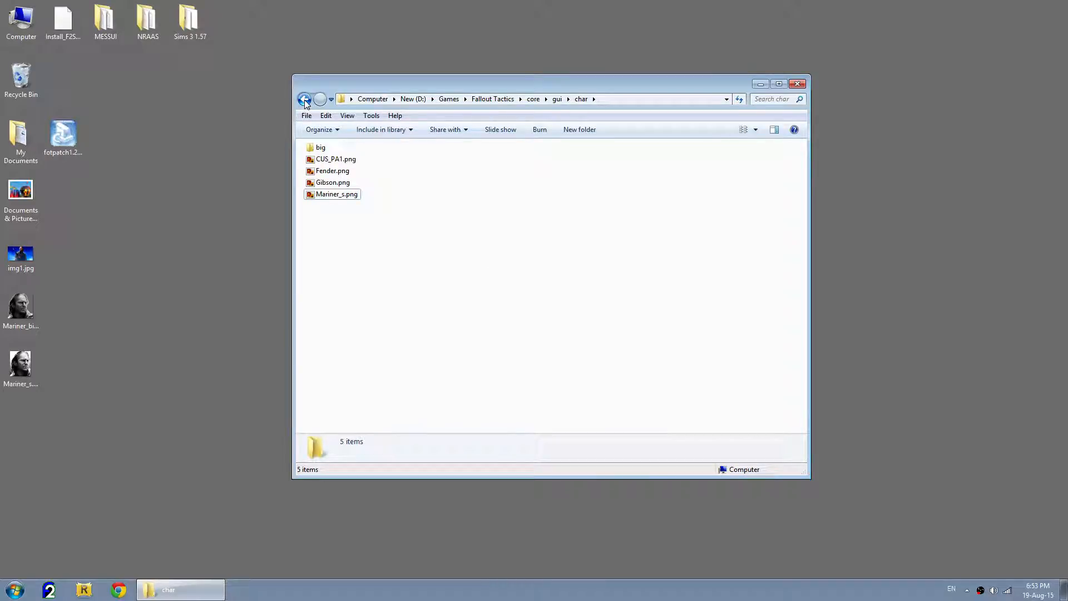
{"action": "left_click_drag", "start_coordinate": [305, 103], "coordinate": [360, 97]}
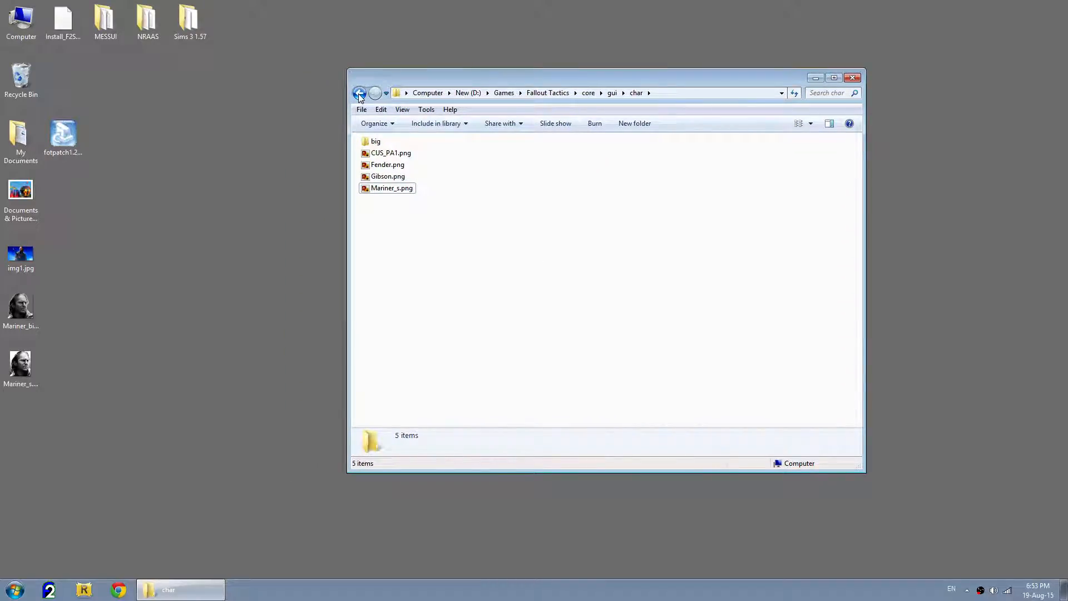
{"action": "left_click", "coordinate": [359, 95]}
{"action": "left_click", "coordinate": [359, 95]}
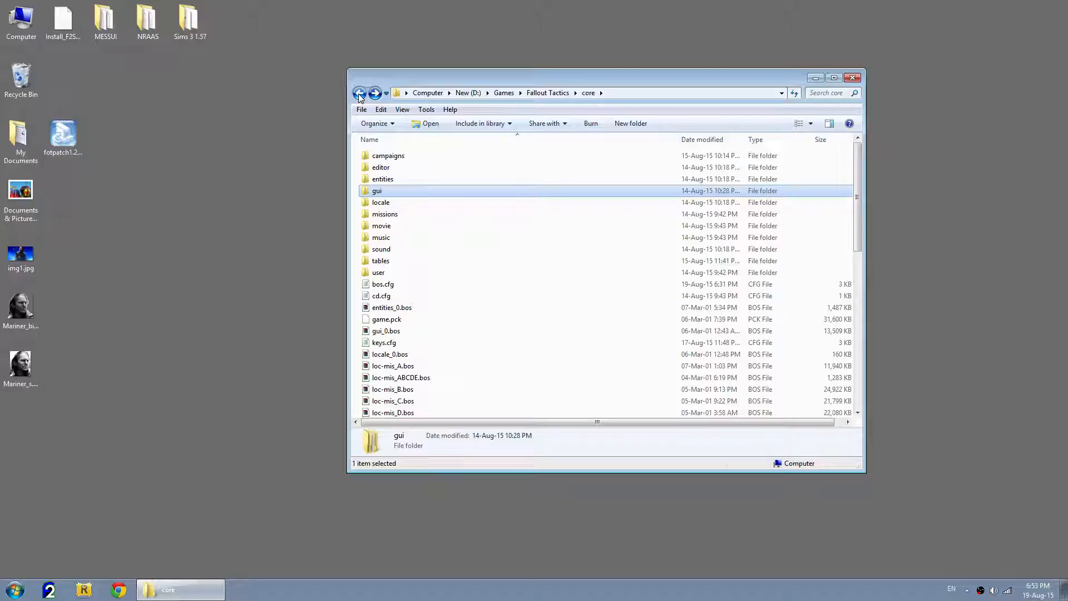
{"action": "left_click_drag", "start_coordinate": [364, 101], "coordinate": [385, 84]}
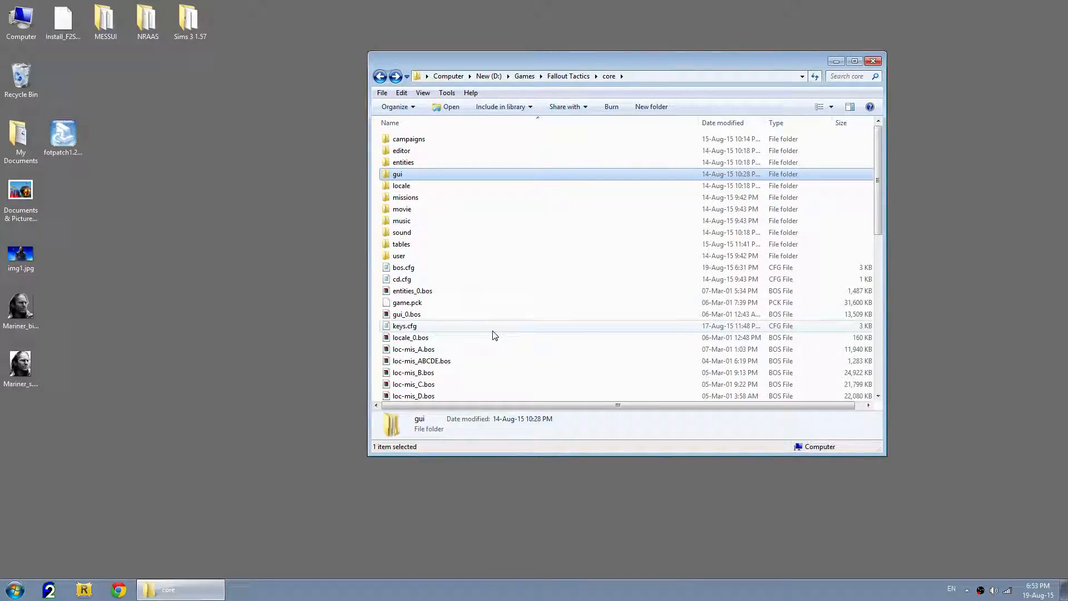
{"action": "scroll", "coordinate": [461, 291], "scroll_direction": "down", "scroll_amount": 2}
{"action": "scroll", "coordinate": [427, 209], "scroll_direction": "up", "scroll_amount": 2}
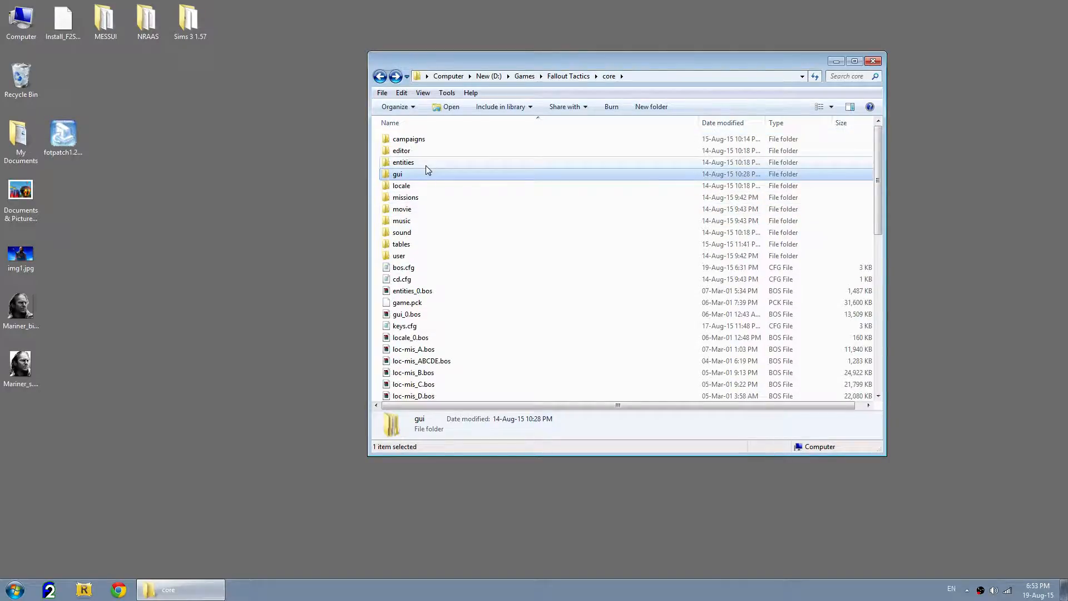
{"action": "scroll", "coordinate": [432, 167], "scroll_direction": "down", "scroll_amount": 4}
{"action": "scroll", "coordinate": [432, 232], "scroll_direction": "up", "scroll_amount": 4}
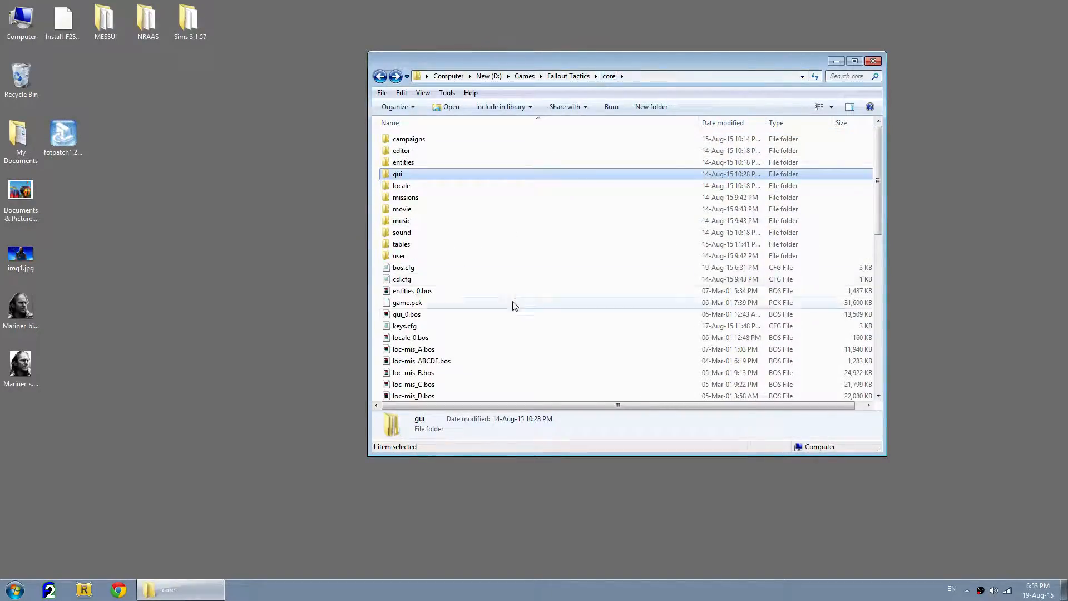
Step: Open locale_0.bos with WinRAR archiver, keeping it as the program always used for this kind of file
{"action": "left_click", "coordinate": [411, 338]}
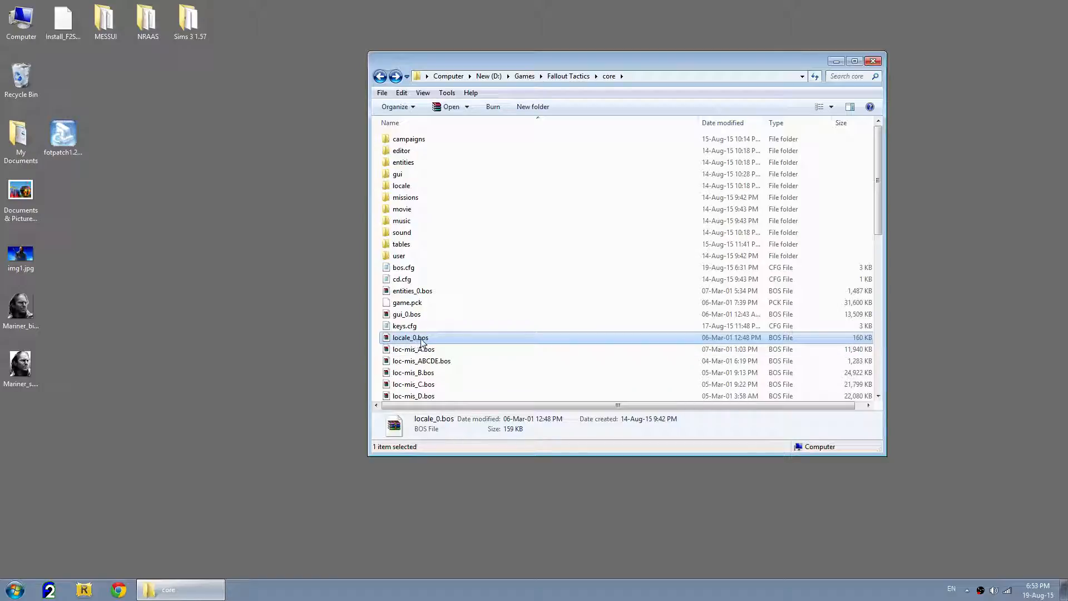
{"action": "right_click", "coordinate": [414, 340]}
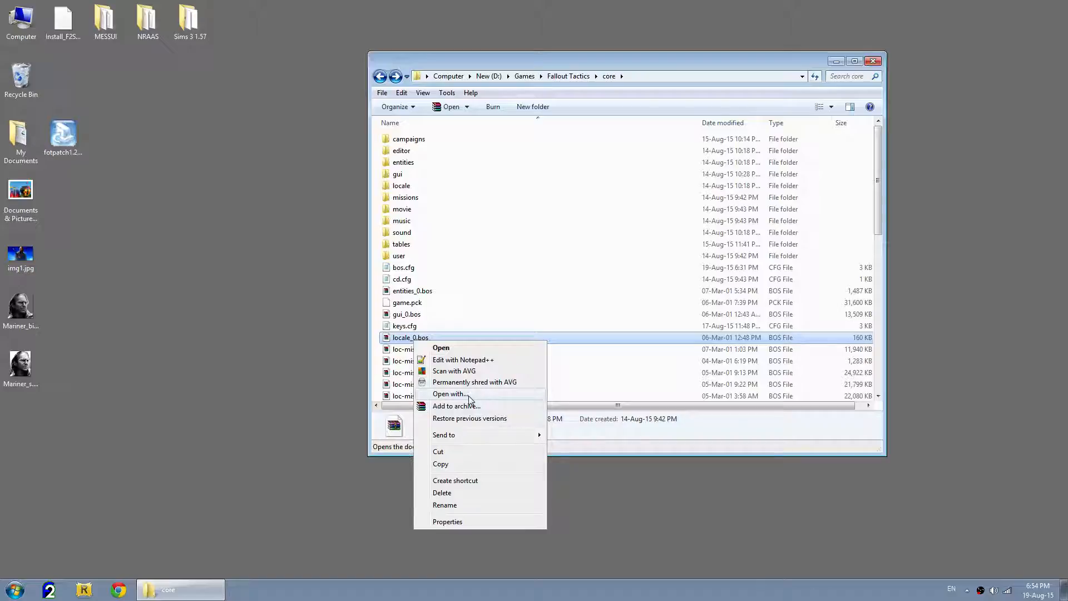
{"action": "right_click", "coordinate": [397, 341]}
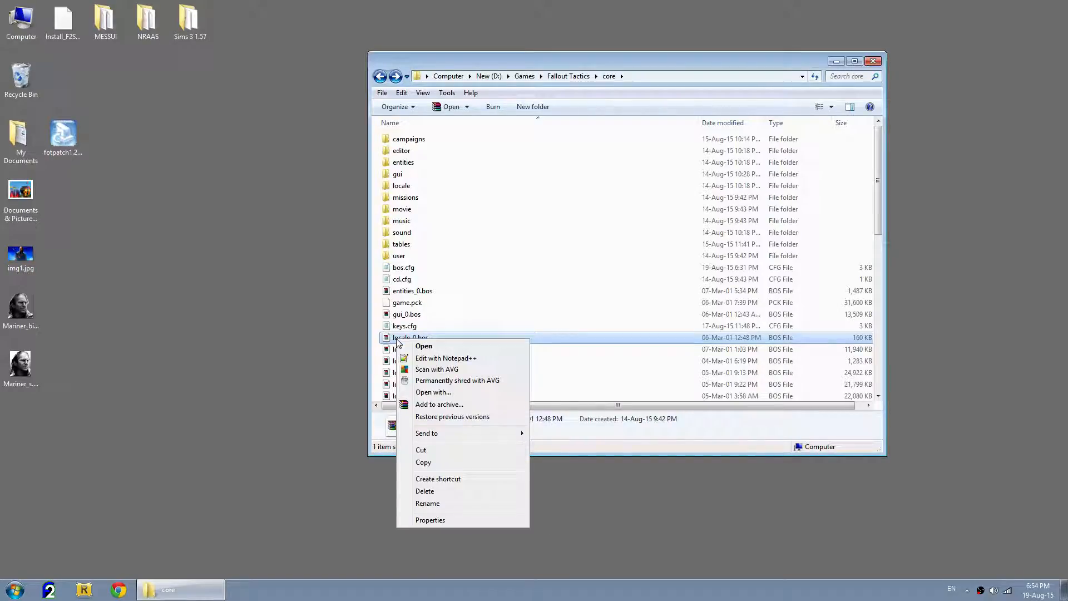
{"action": "left_click", "coordinate": [459, 392]}
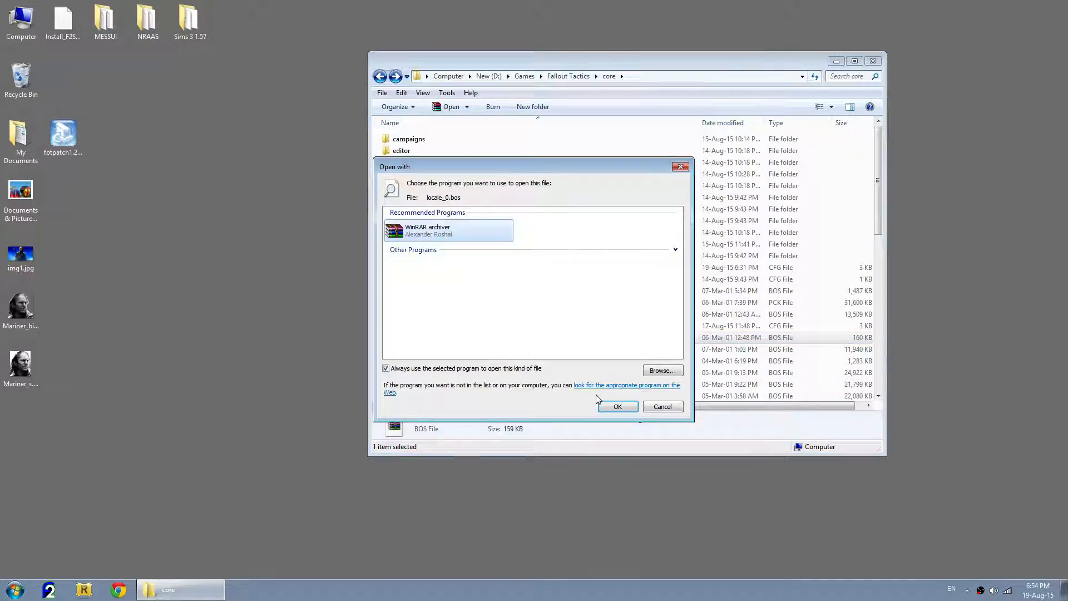
{"action": "left_click", "coordinate": [675, 249]}
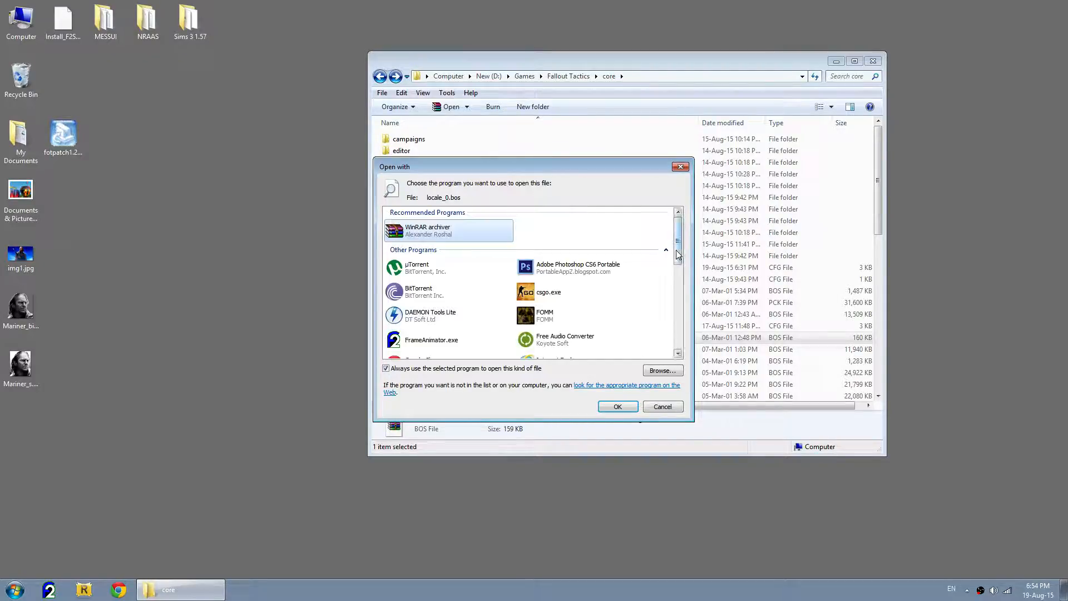
{"action": "scroll", "coordinate": [678, 351], "scroll_direction": "down", "scroll_amount": 5}
{"action": "scroll", "coordinate": [679, 350], "scroll_direction": "up", "scroll_amount": 5}
{"action": "left_click_drag", "start_coordinate": [446, 168], "coordinate": [465, 149]}
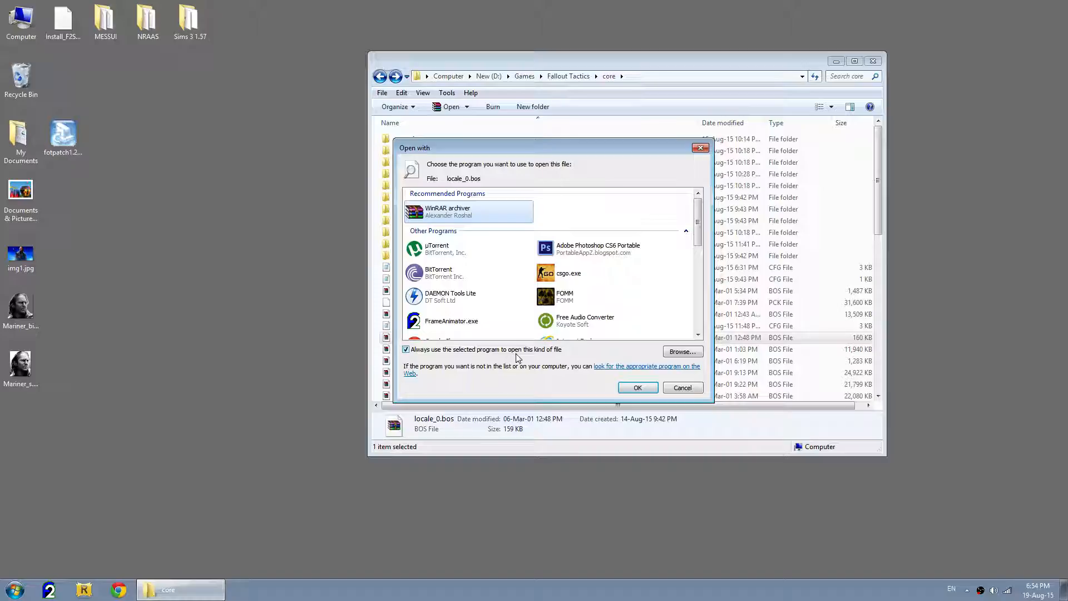
{"action": "left_click", "coordinate": [638, 388]}
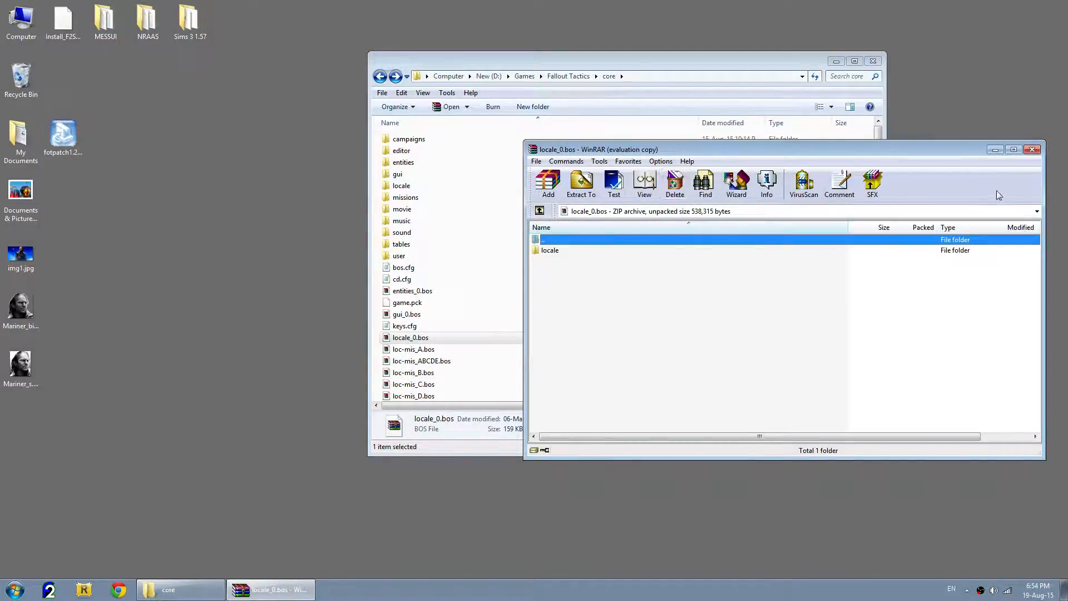
Step: Close the archive and look through the other .bos files in the core folder
{"action": "left_click", "coordinate": [1032, 150]}
{"action": "left_click", "coordinate": [433, 352]}
{"action": "left_click", "coordinate": [429, 338]}
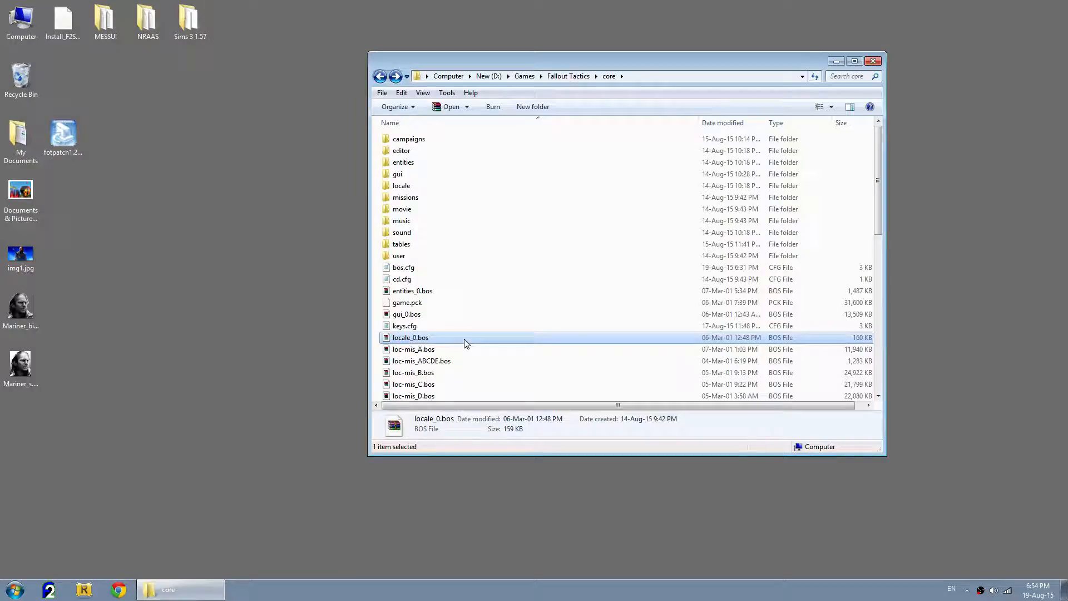
{"action": "scroll", "coordinate": [467, 343], "scroll_direction": "down", "scroll_amount": 3}
{"action": "scroll", "coordinate": [466, 343], "scroll_direction": "down", "scroll_amount": 5}
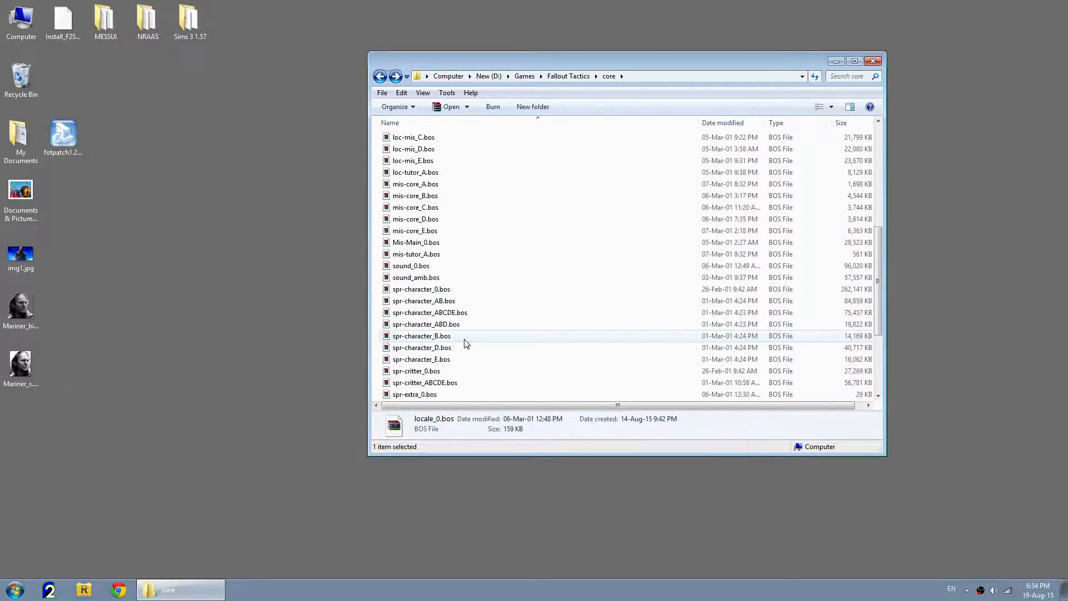
{"action": "scroll", "coordinate": [470, 346], "scroll_direction": "up", "scroll_amount": 7}
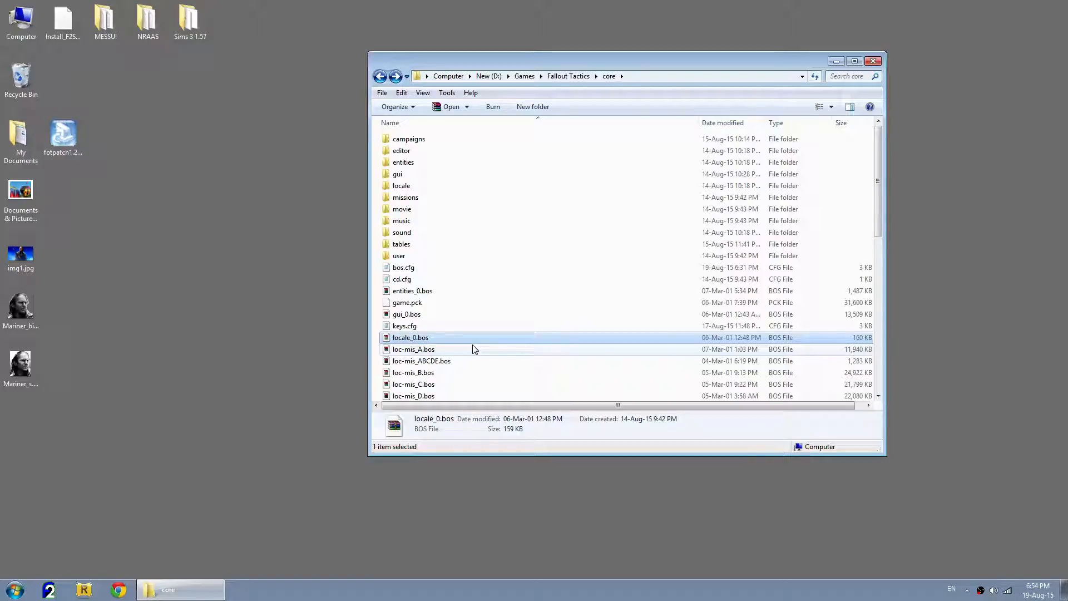
{"action": "left_click_drag", "start_coordinate": [480, 65], "coordinate": [493, 72]}
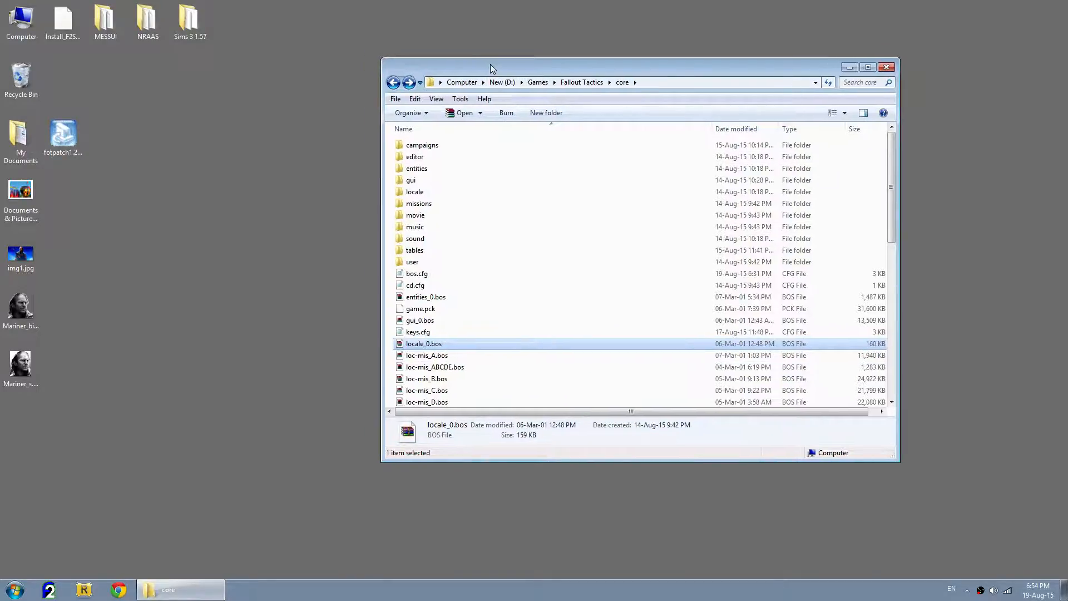
Step: Reopen the locale_0.bos archive, look inside its locale\game folder and return to the locale level
{"action": "double_click", "coordinate": [418, 345]}
{"action": "double_click", "coordinate": [559, 252]}
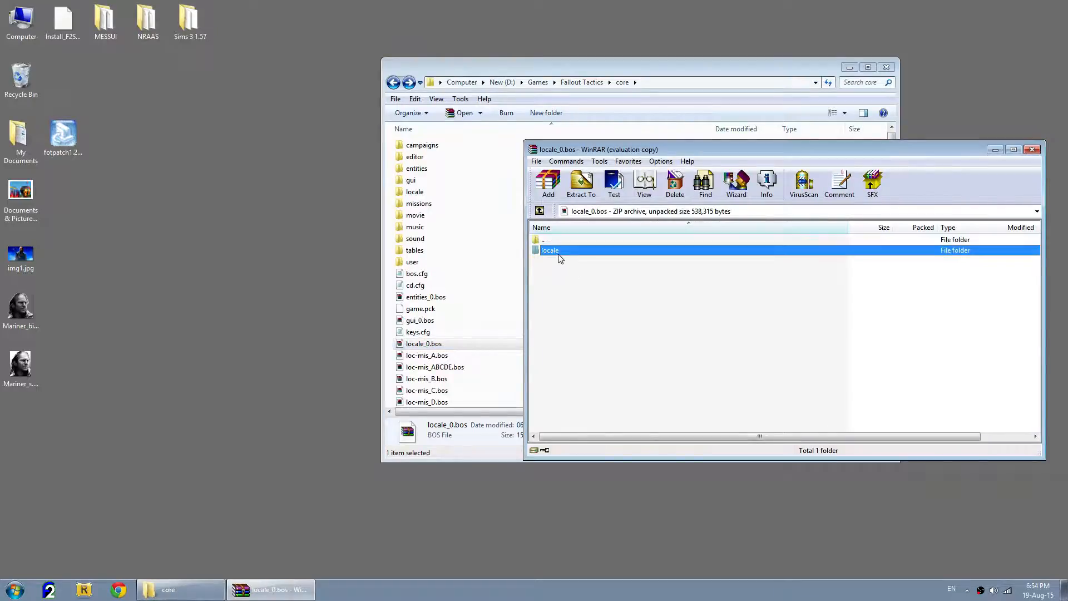
{"action": "left_click", "coordinate": [844, 311]}
{"action": "double_click", "coordinate": [557, 260]}
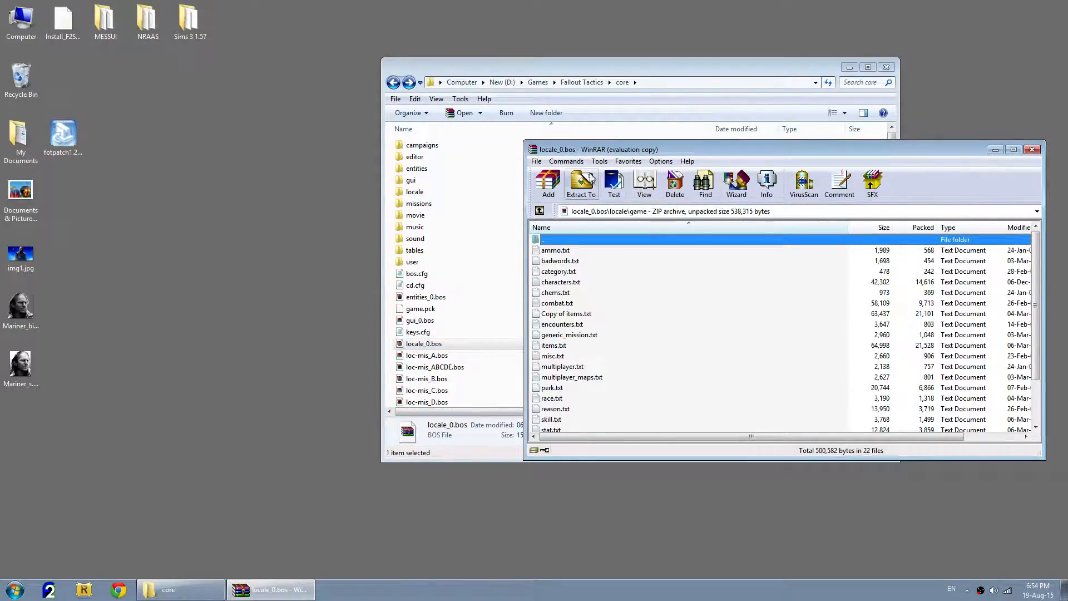
{"action": "double_click", "coordinate": [551, 241]}
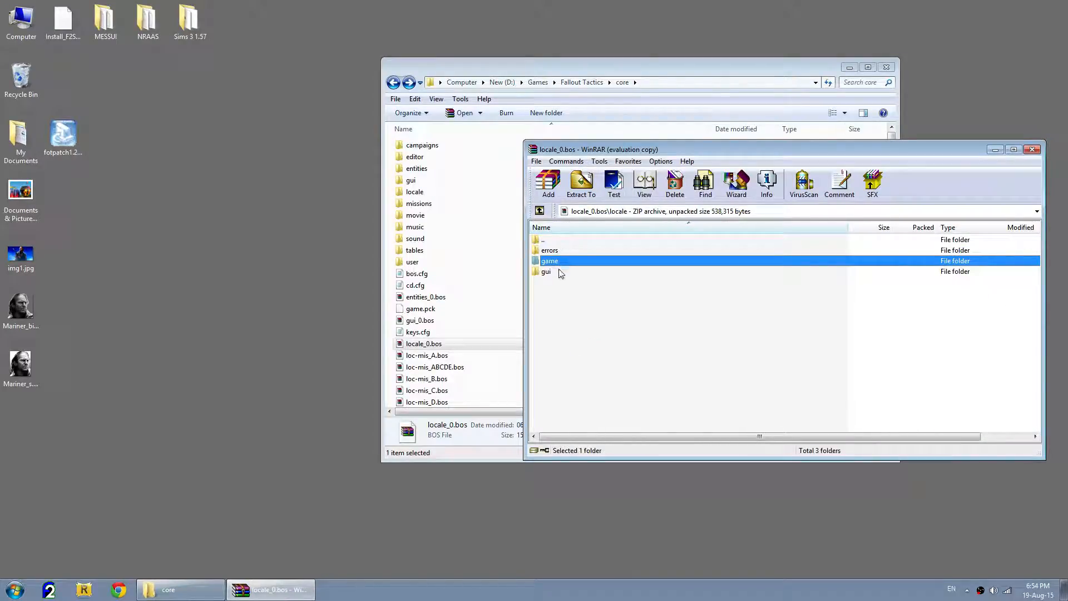
Step: Arrange the core folder window and the archive window side by side
{"action": "left_click_drag", "start_coordinate": [462, 66], "coordinate": [250, 88]}
{"action": "left_click_drag", "start_coordinate": [700, 151], "coordinate": [718, 145]}
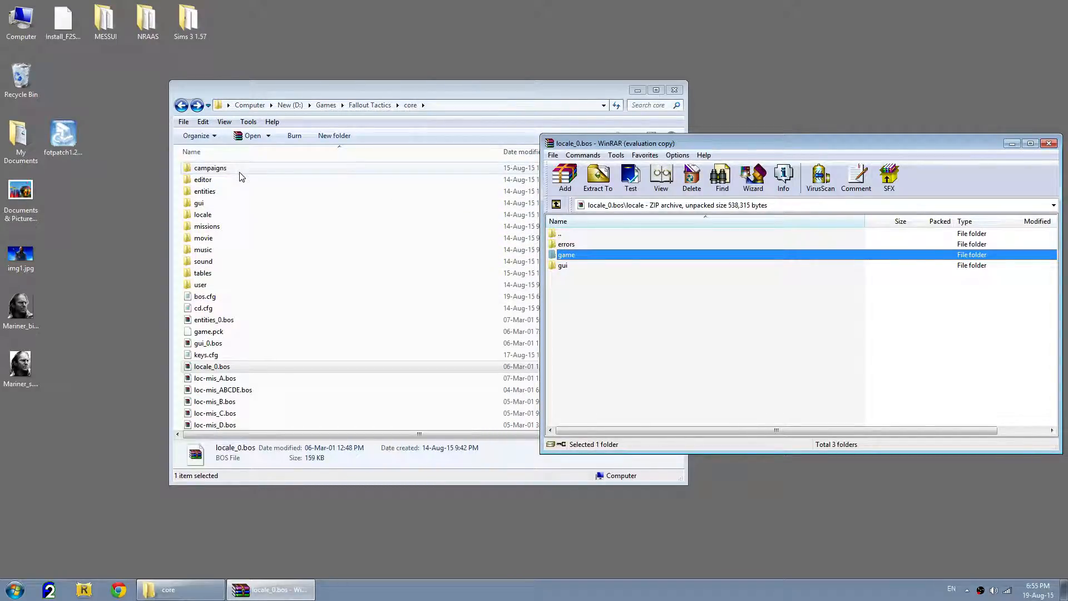
{"action": "left_click_drag", "start_coordinate": [351, 92], "coordinate": [336, 89]}
{"action": "left_click", "coordinate": [700, 144]}
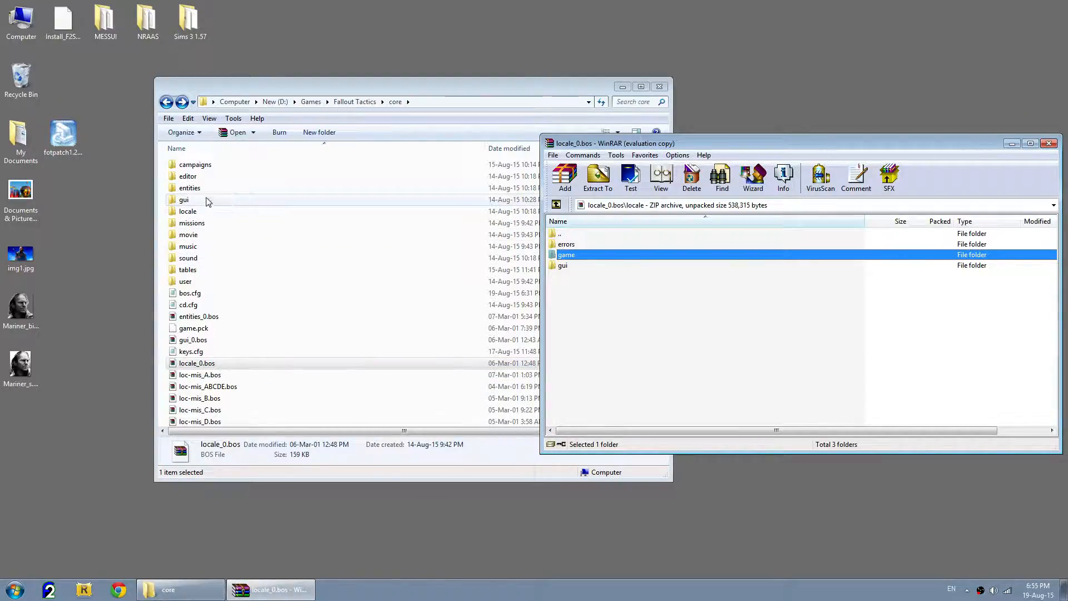
Step: Check the core\gui folder, go to core\locale\game and select characters.txt
{"action": "double_click", "coordinate": [189, 201]}
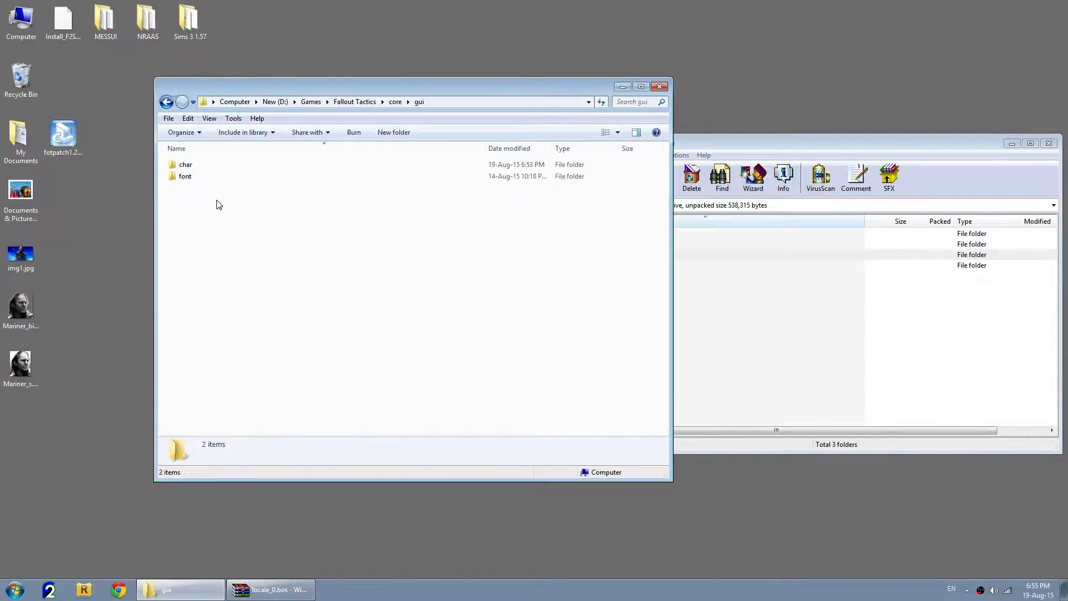
{"action": "left_click", "coordinate": [171, 106]}
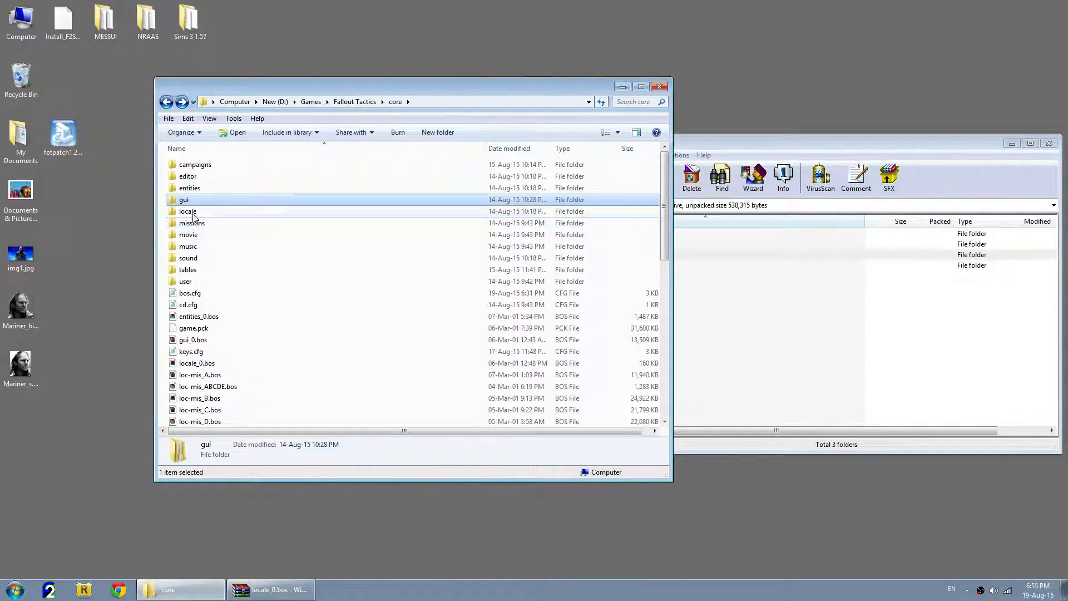
{"action": "double_click", "coordinate": [192, 211]}
{"action": "double_click", "coordinate": [207, 166]}
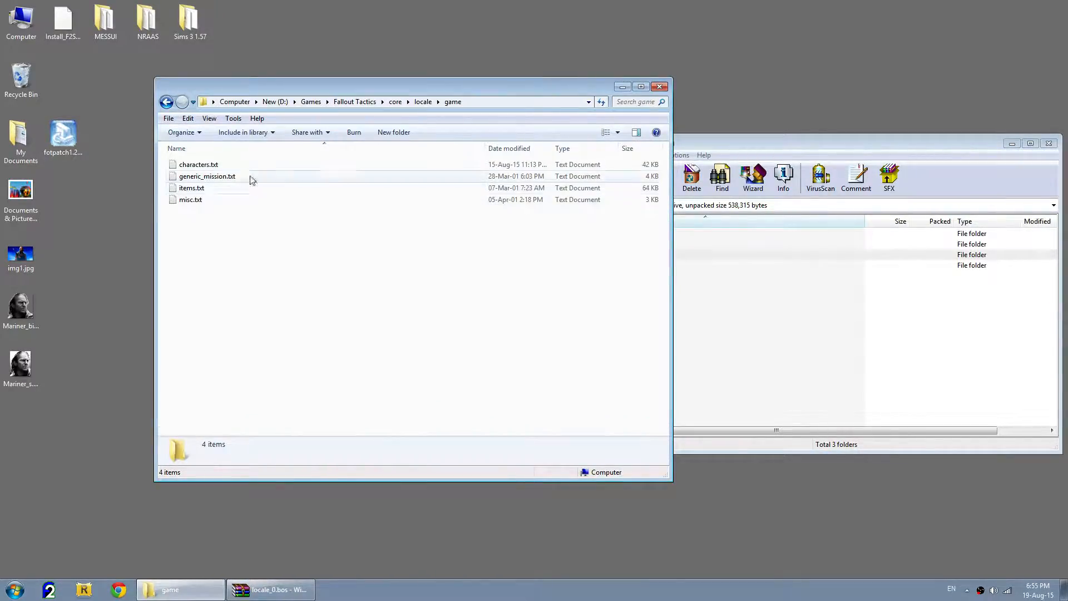
{"action": "left_click", "coordinate": [211, 168]}
Step: Open the game folder inside the locale_0.bos archive and select its characters.txt
{"action": "left_click", "coordinate": [701, 143]}
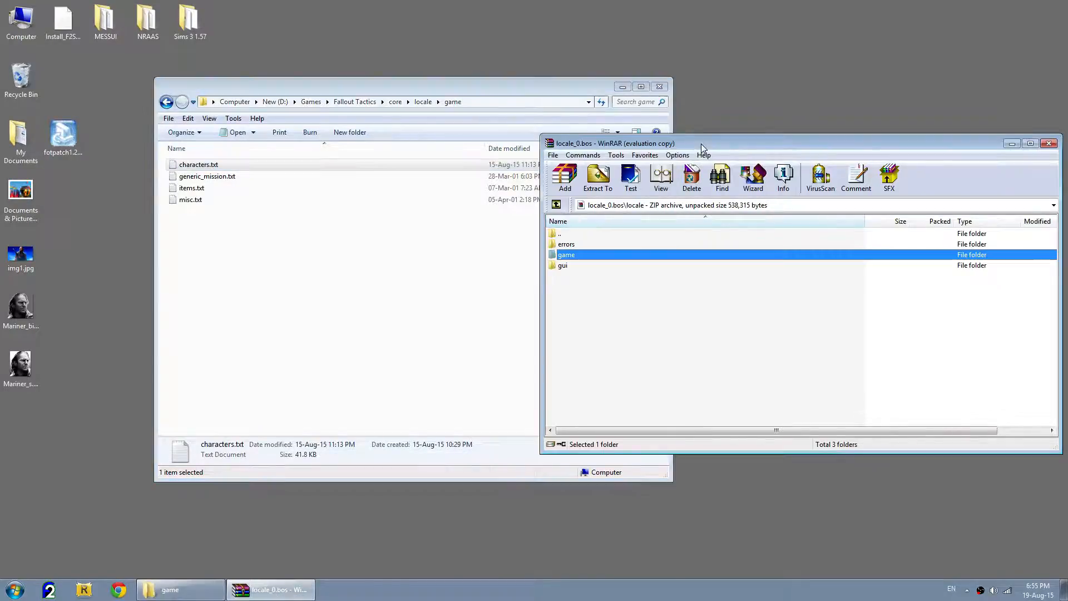
{"action": "double_click", "coordinate": [575, 256]}
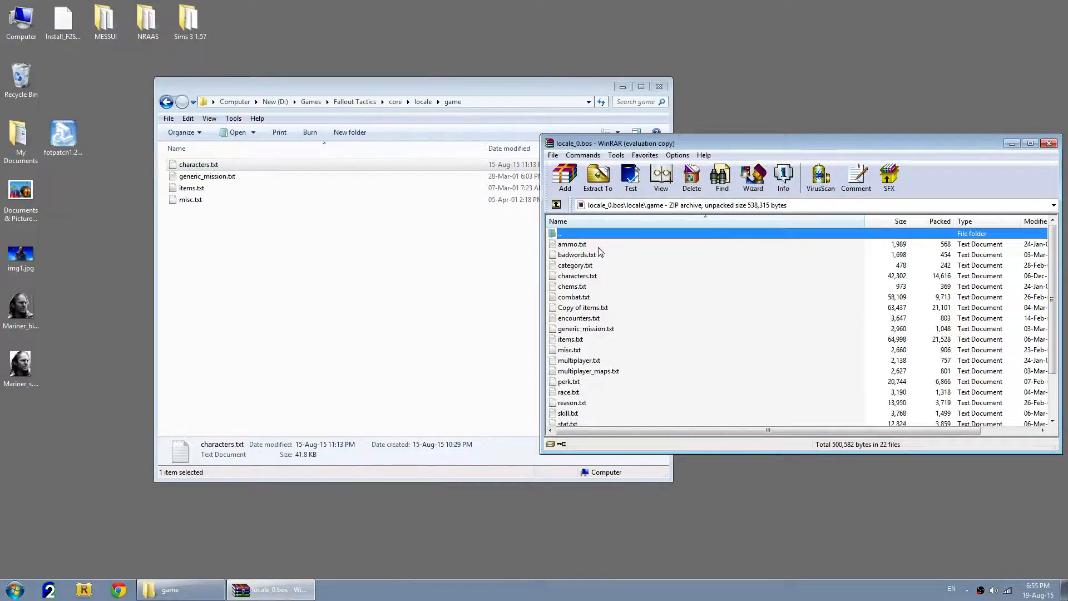
{"action": "left_click", "coordinate": [589, 276]}
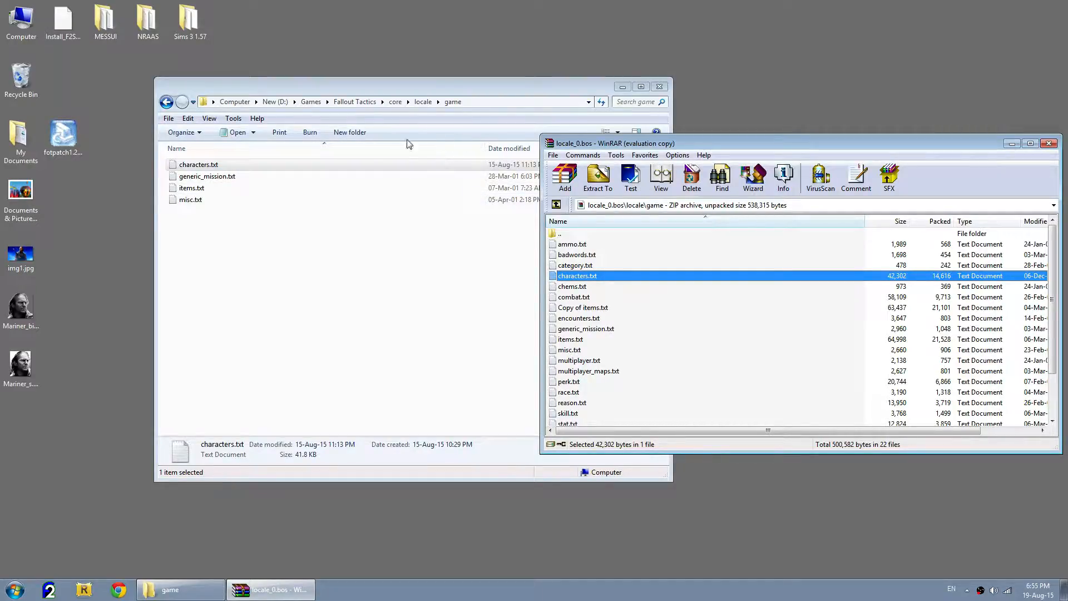
Step: Retrace the matching folder path from core through locale to game and return to the archive's file list
{"action": "left_click", "coordinate": [423, 101]}
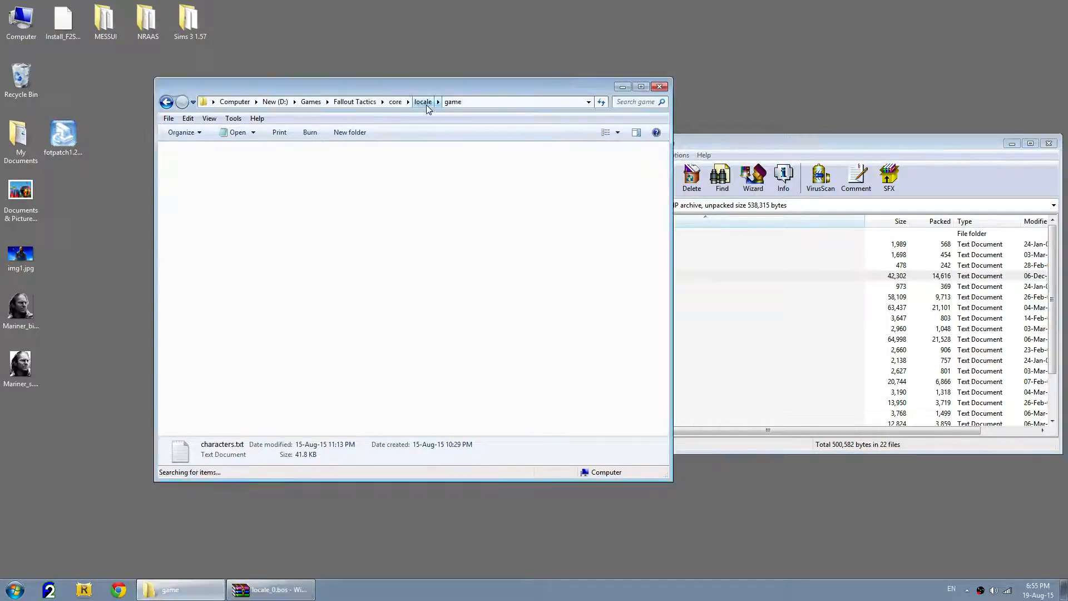
{"action": "left_click", "coordinate": [395, 101]}
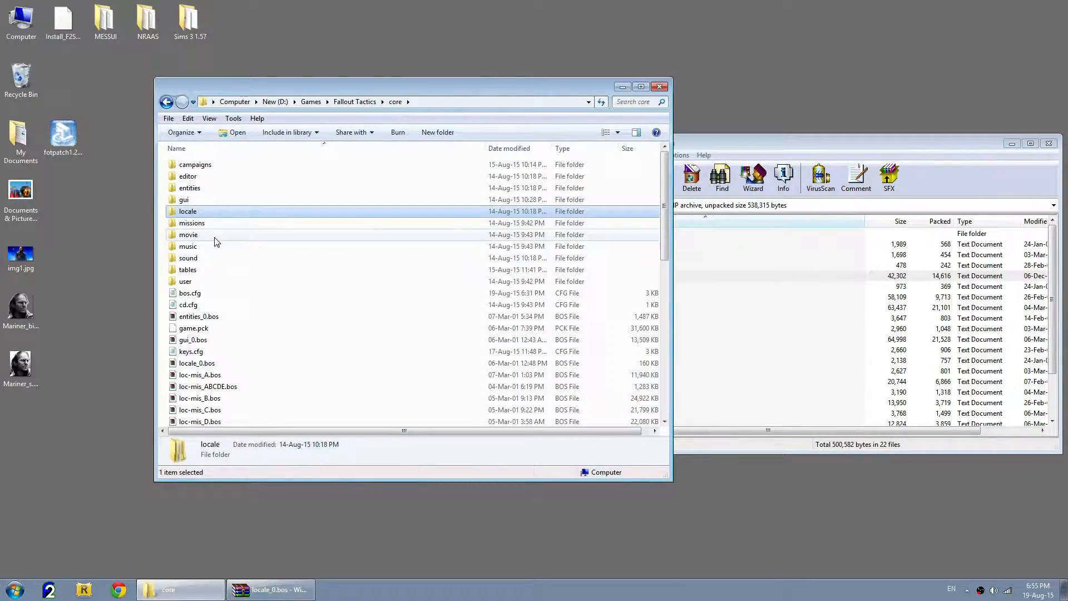
{"action": "double_click", "coordinate": [195, 214]}
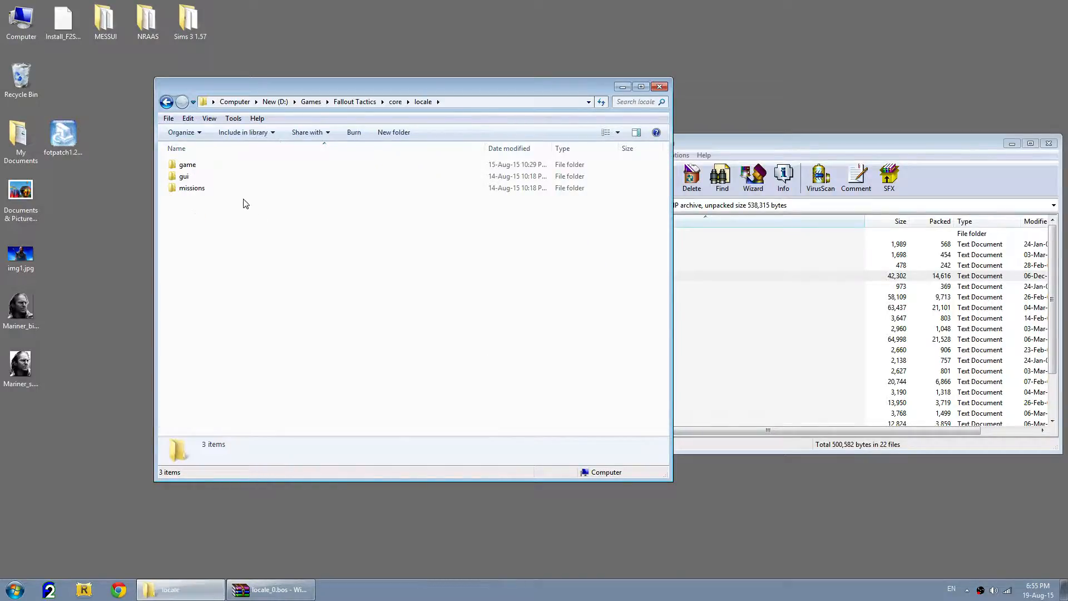
{"action": "double_click", "coordinate": [202, 166]}
{"action": "left_click", "coordinate": [699, 148]}
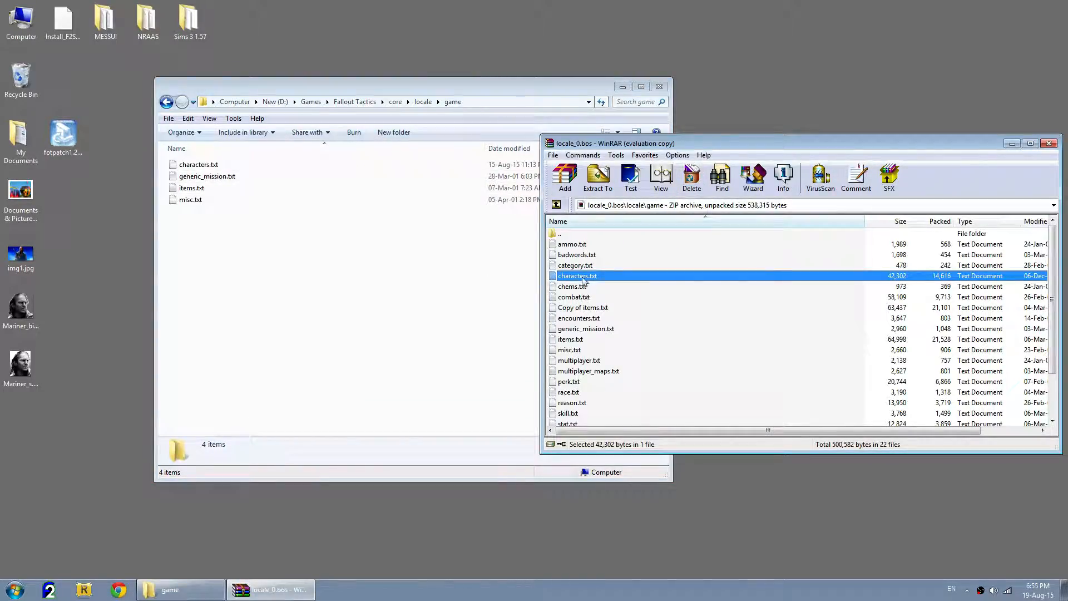
Step: Rename characters.txt in the core\locale\game folder to characters.txt.bakcup, accepting the extension change
{"action": "left_click", "coordinate": [262, 166]}
{"action": "left_click", "coordinate": [266, 167]}
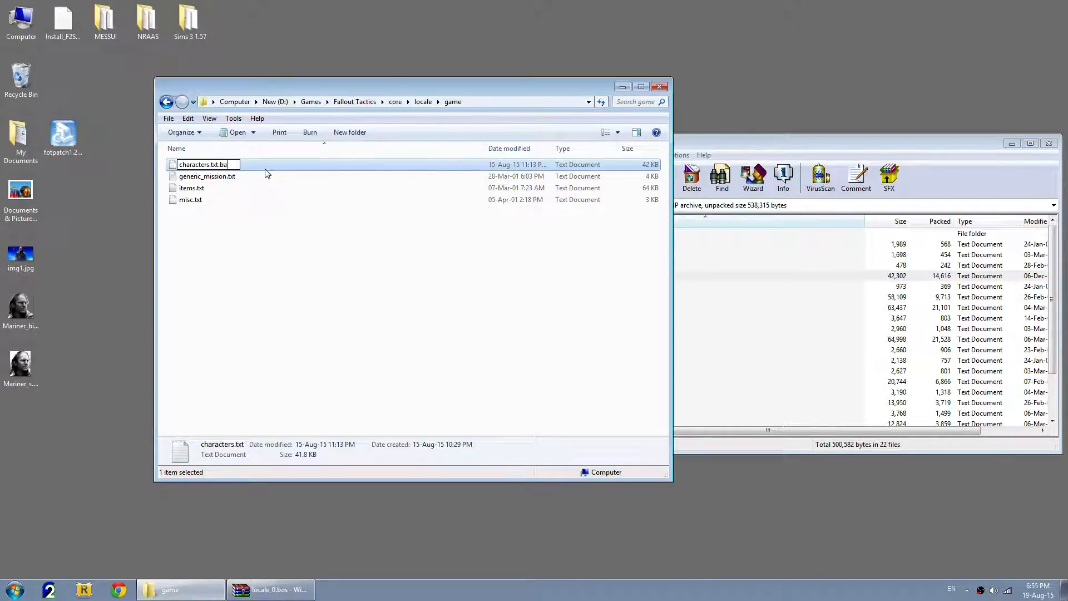
{"action": "type", "text": ".bakcup"}
{"action": "key", "text": "Return"}
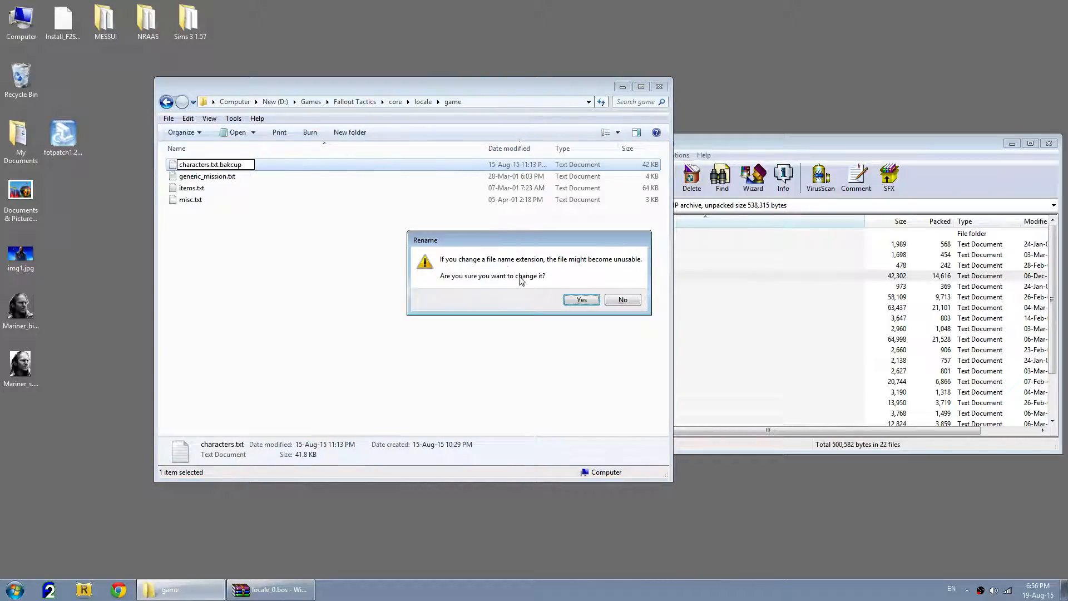
{"action": "left_click", "coordinate": [589, 301]}
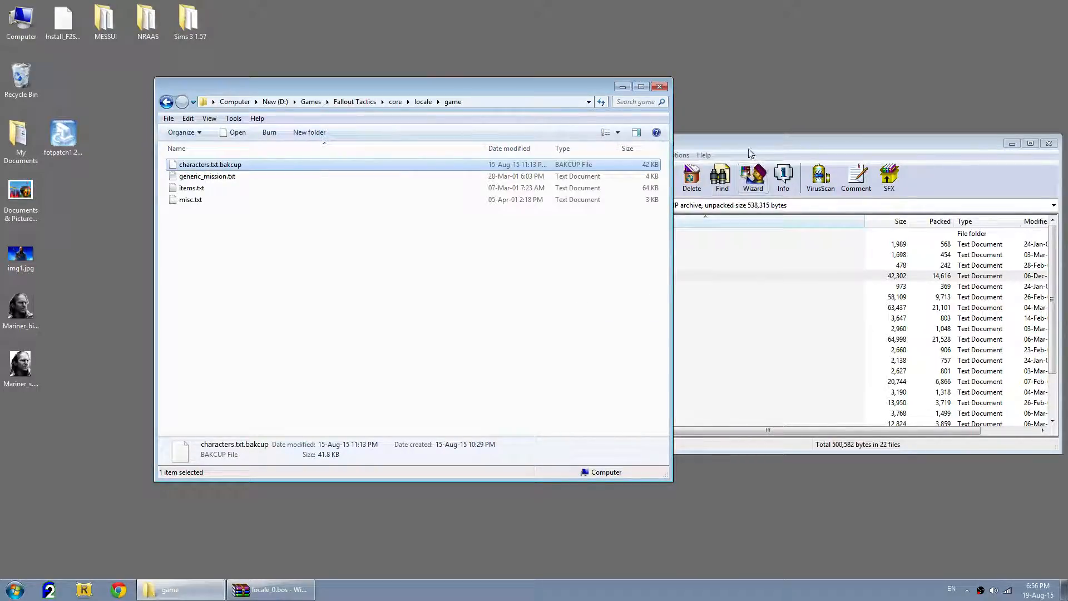
Step: Change the backup file's name to characters.txt.bakup and accept the new extension
{"action": "left_click", "coordinate": [237, 165]}
{"action": "left_click", "coordinate": [237, 166]}
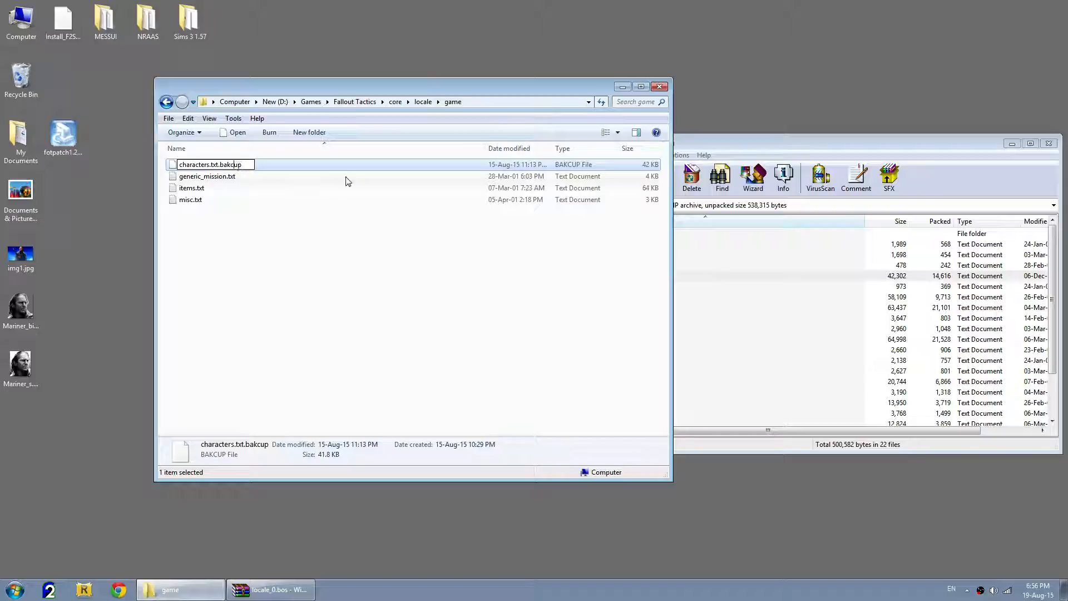
{"action": "key", "text": "BackSpace"}
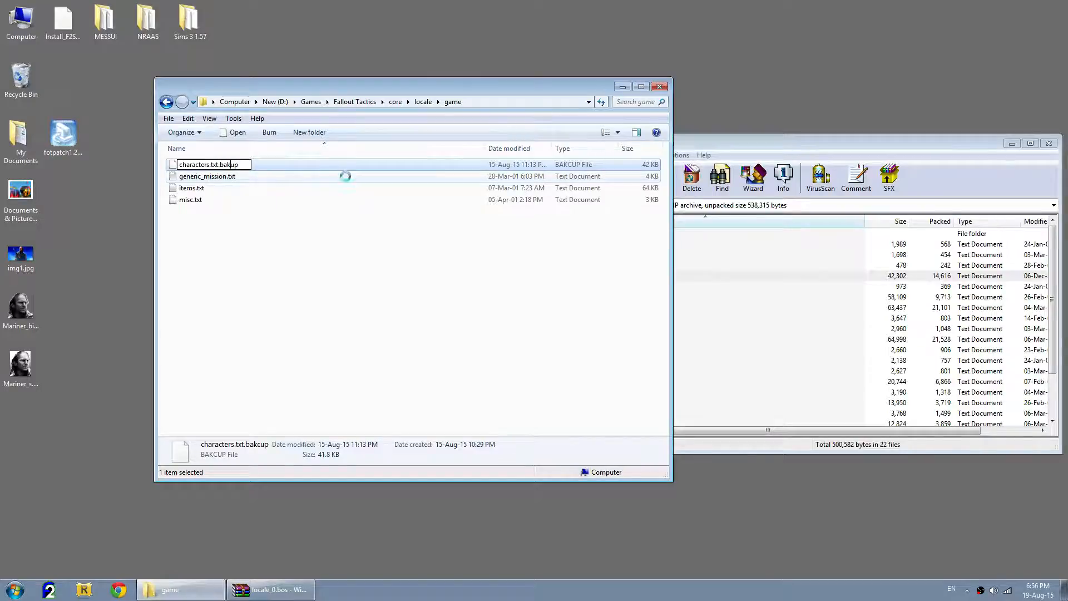
{"action": "key", "text": "Return"}
{"action": "key", "text": "Return"}
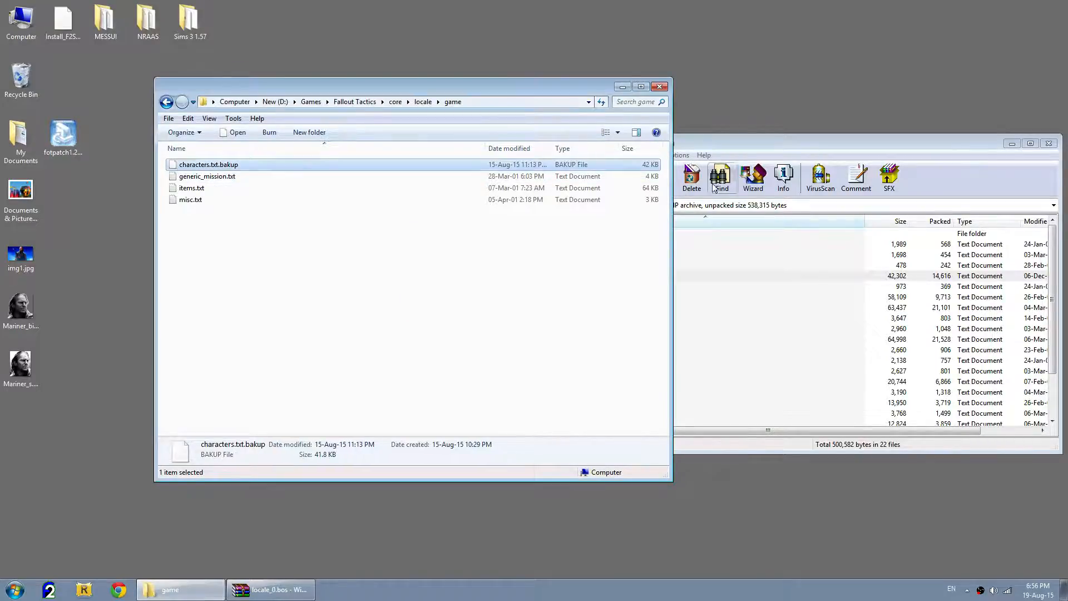
Step: Close the locale_0.bos archive and go back from the game folder to the core folder
{"action": "left_click", "coordinate": [746, 143]}
{"action": "left_click", "coordinate": [1049, 144]}
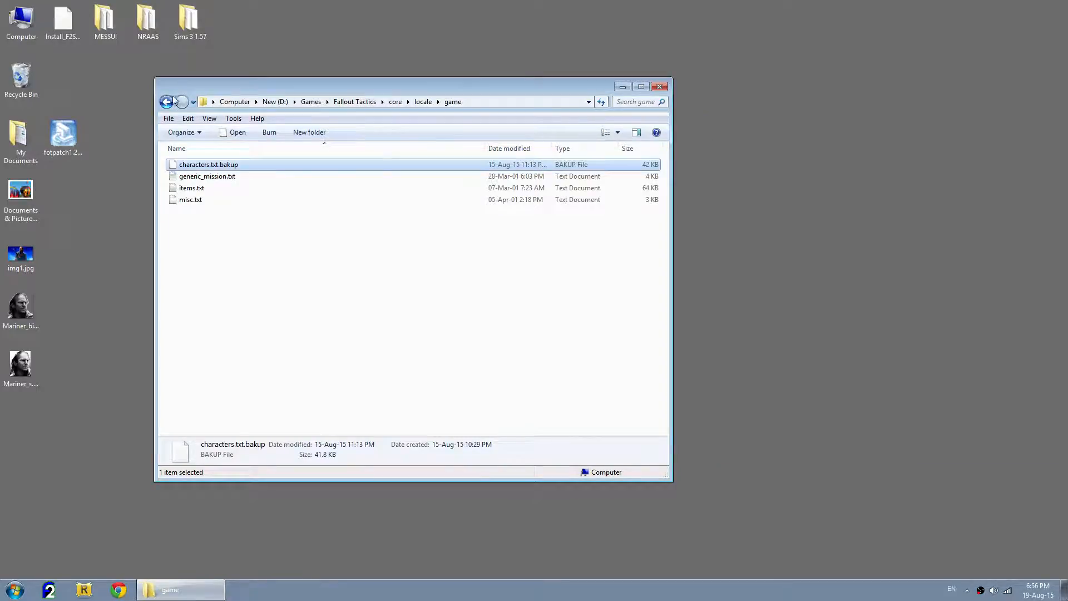
{"action": "left_click", "coordinate": [167, 102]}
{"action": "left_click", "coordinate": [167, 103]}
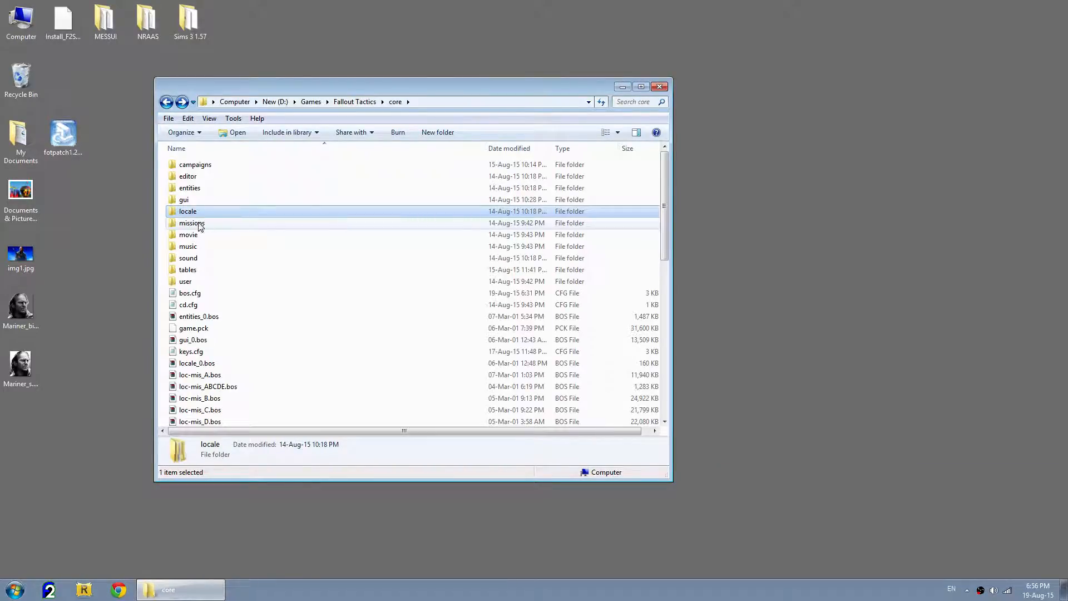
{"action": "left_click_drag", "start_coordinate": [219, 285], "coordinate": [259, 276]}
{"action": "left_click", "coordinate": [272, 306]}
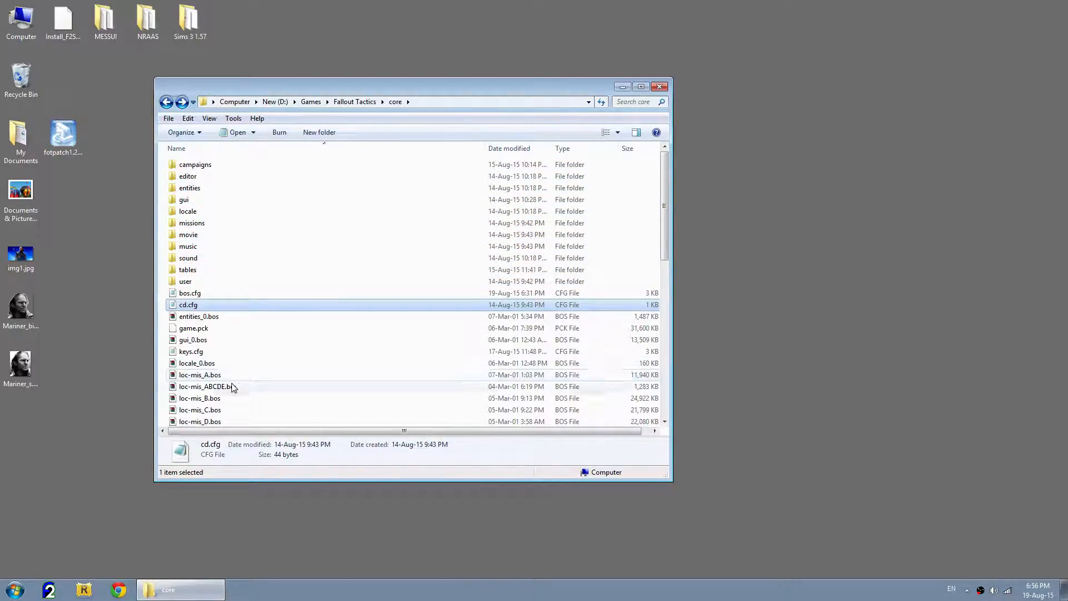
Step: Reopen the locale_0.bos archive, dismiss the licence reminder, and select characters.txt in its locale\game folder
{"action": "double_click", "coordinate": [210, 364]}
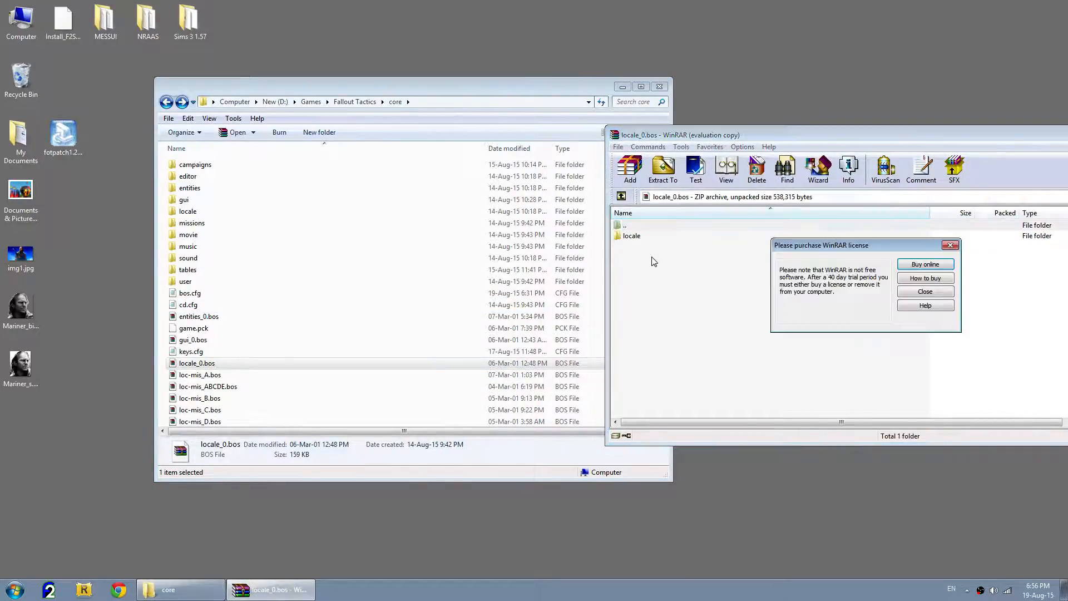
{"action": "left_click", "coordinate": [926, 293]}
{"action": "double_click", "coordinate": [634, 237]}
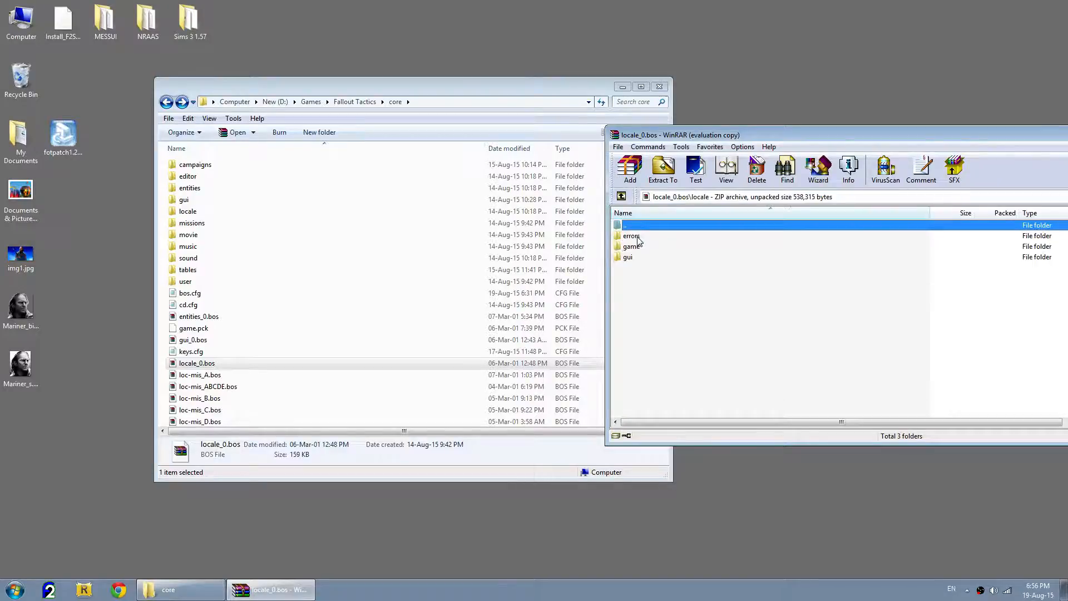
{"action": "double_click", "coordinate": [638, 247]}
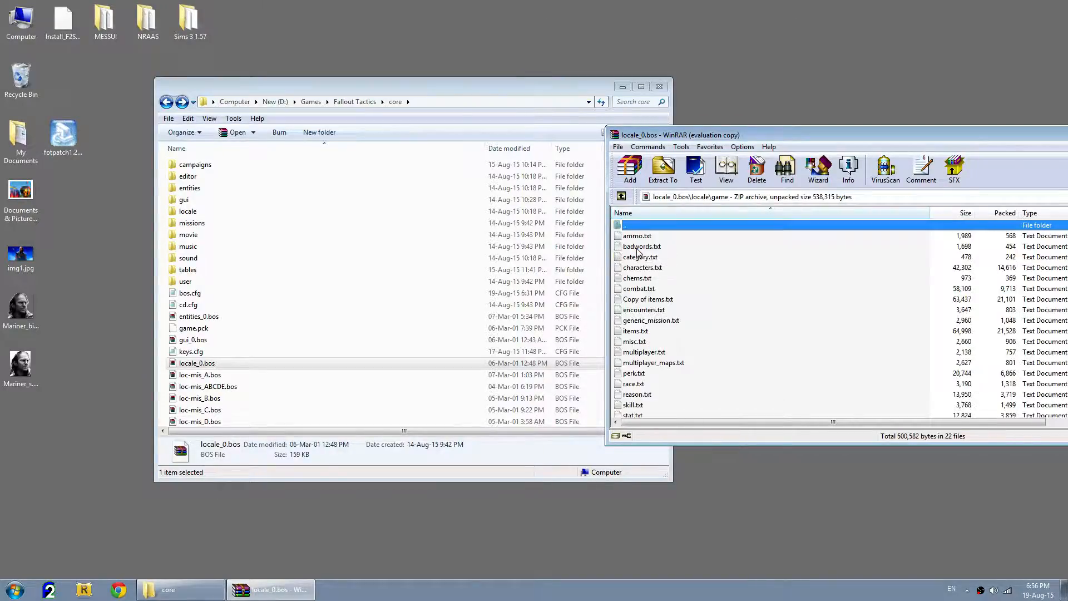
{"action": "left_click", "coordinate": [643, 268]}
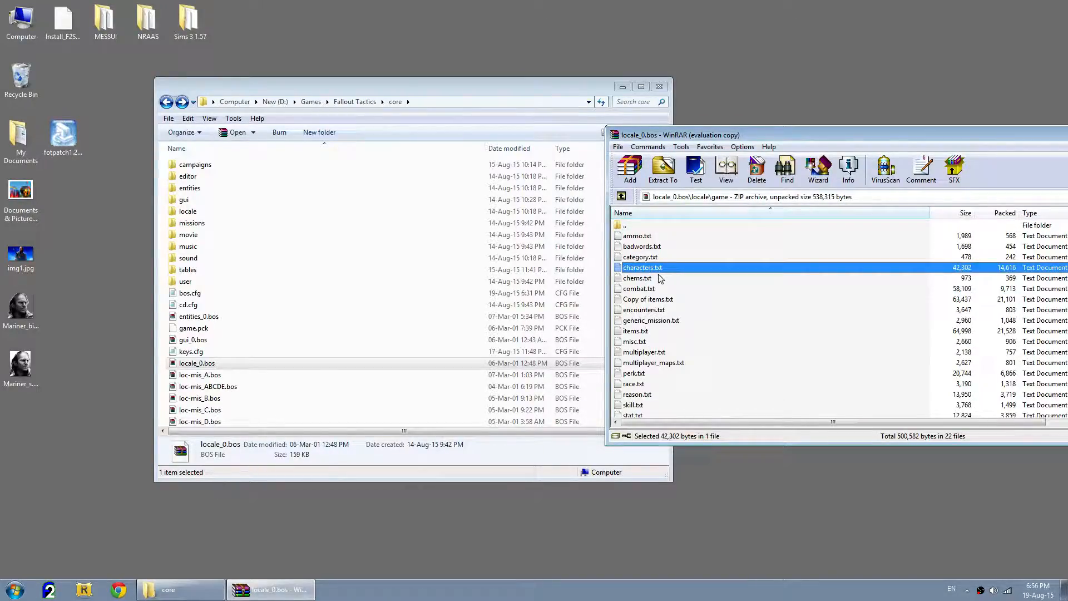
Step: Extract characters.txt from the archive into Fallout Tactics' core\locale\game folder and close the archive
{"action": "double_click", "coordinate": [187, 211]}
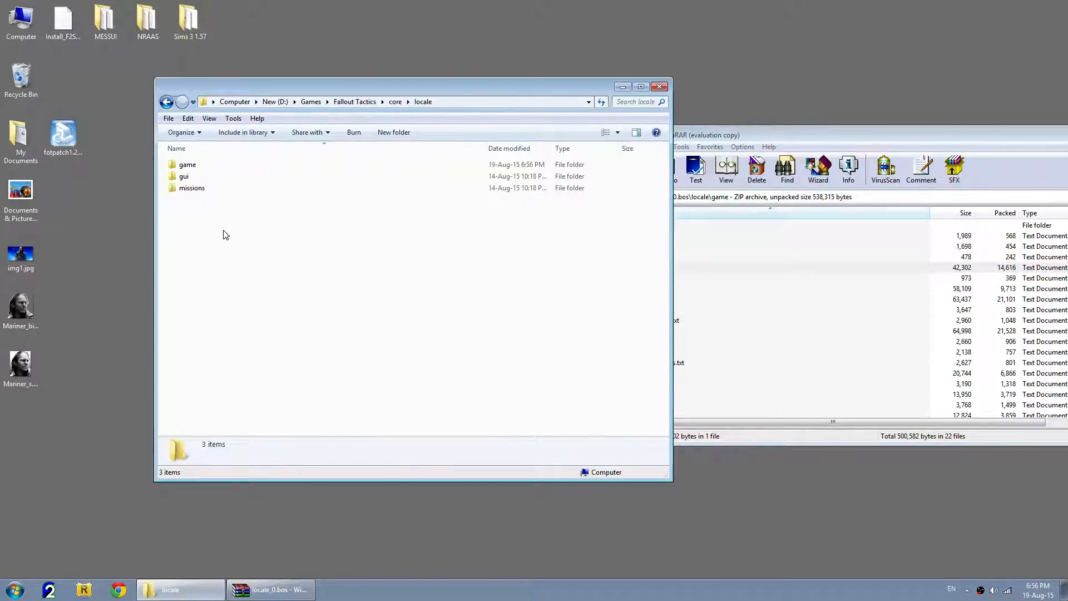
{"action": "double_click", "coordinate": [192, 165]}
{"action": "left_click_drag", "start_coordinate": [732, 133], "coordinate": [761, 128]}
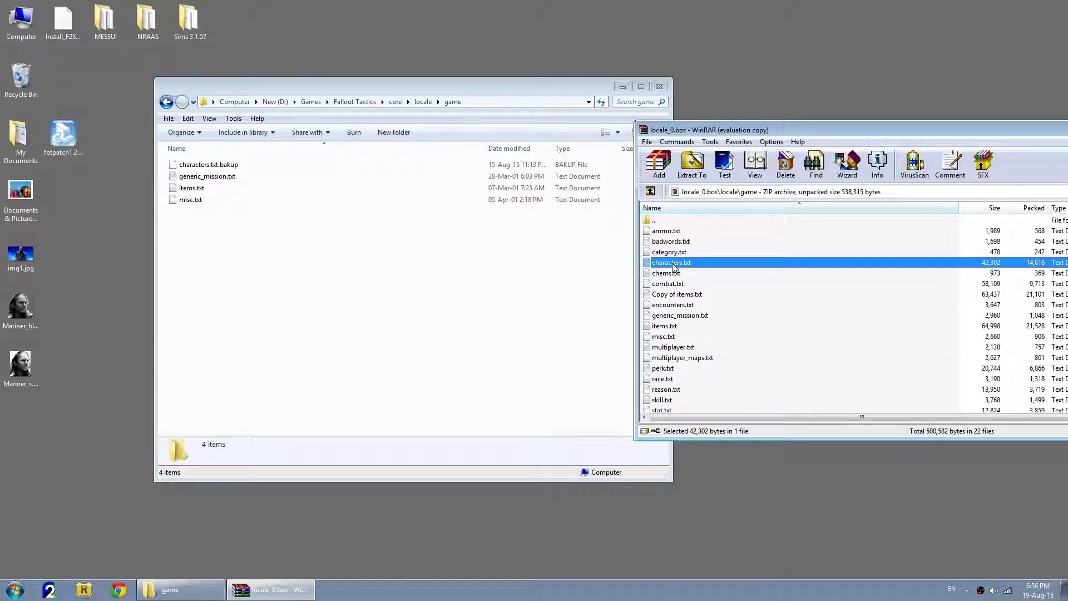
{"action": "left_click_drag", "start_coordinate": [674, 267], "coordinate": [305, 326]}
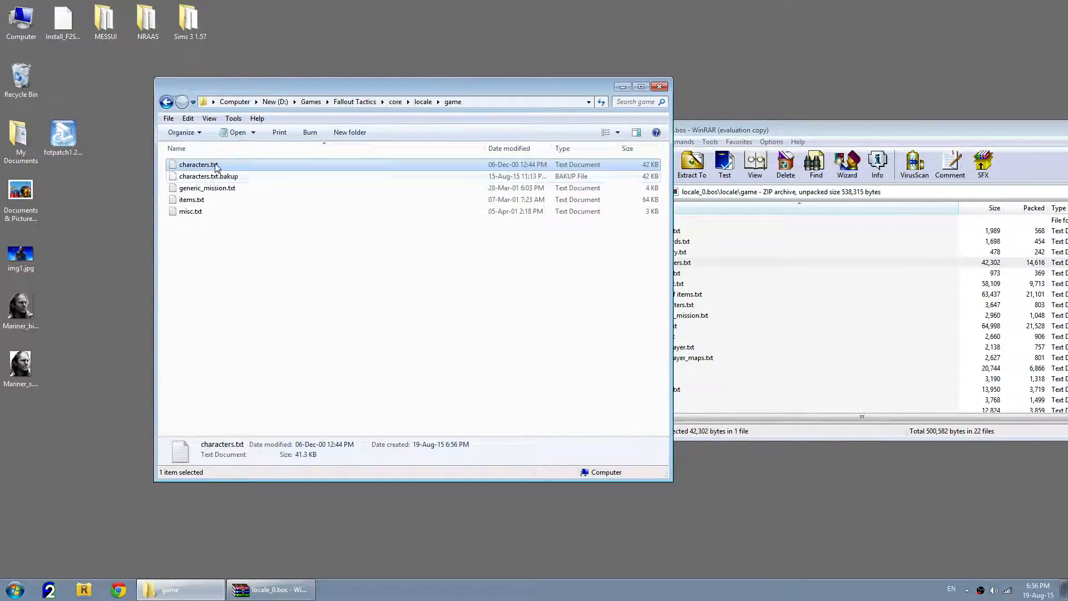
{"action": "left_click_drag", "start_coordinate": [1046, 131], "coordinate": [832, 144]}
{"action": "left_click", "coordinate": [928, 146]}
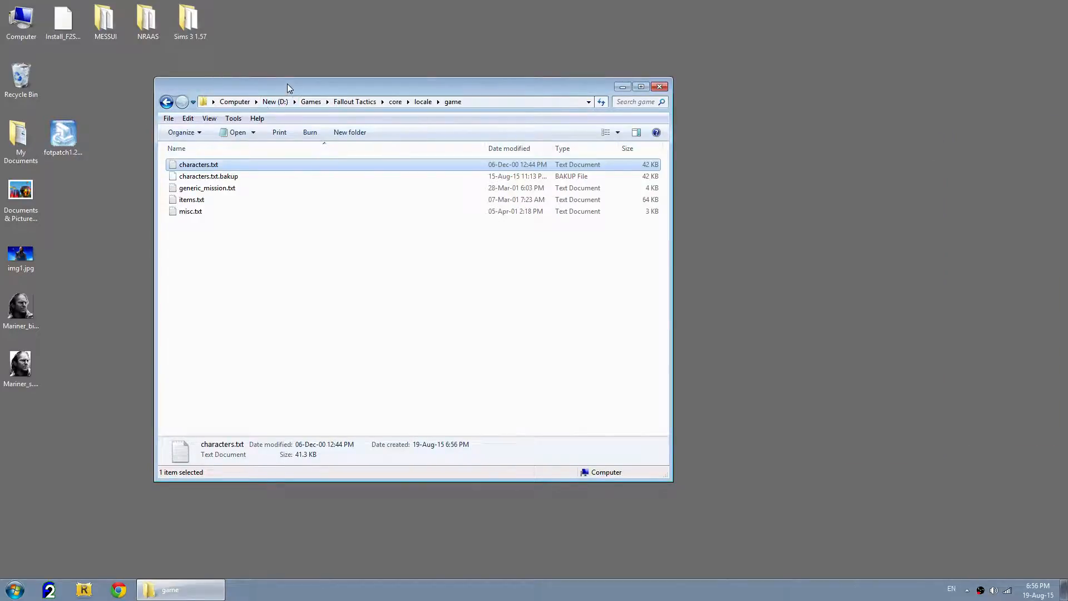
Step: Open the extracted characters.txt in Notepad, look over its character name and description entries, and close it
{"action": "left_click_drag", "start_coordinate": [289, 89], "coordinate": [564, 113]}
{"action": "right_click", "coordinate": [488, 190]}
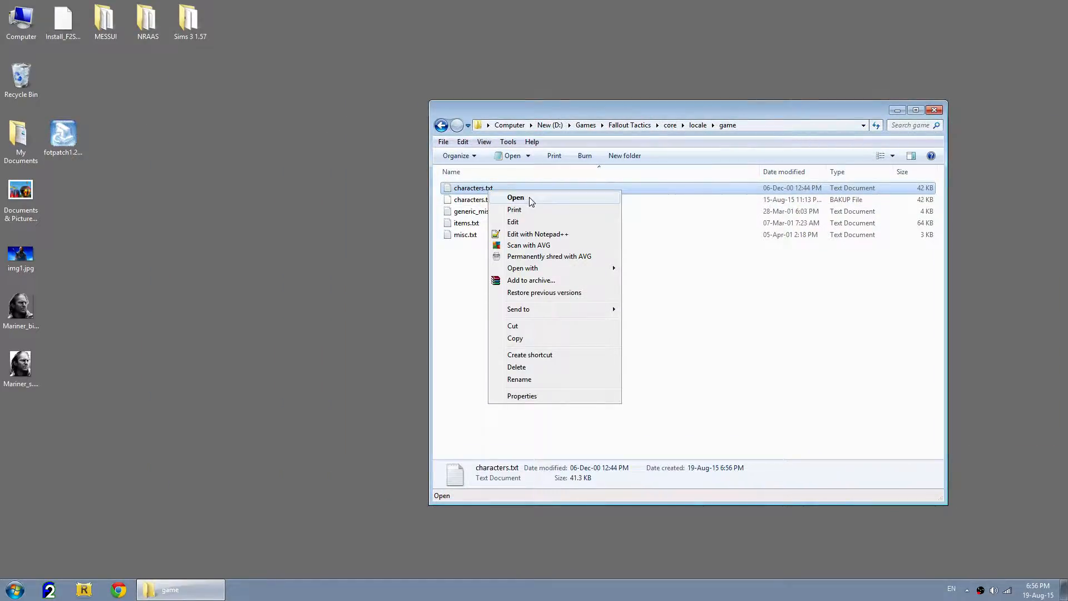
{"action": "left_click", "coordinate": [514, 199]}
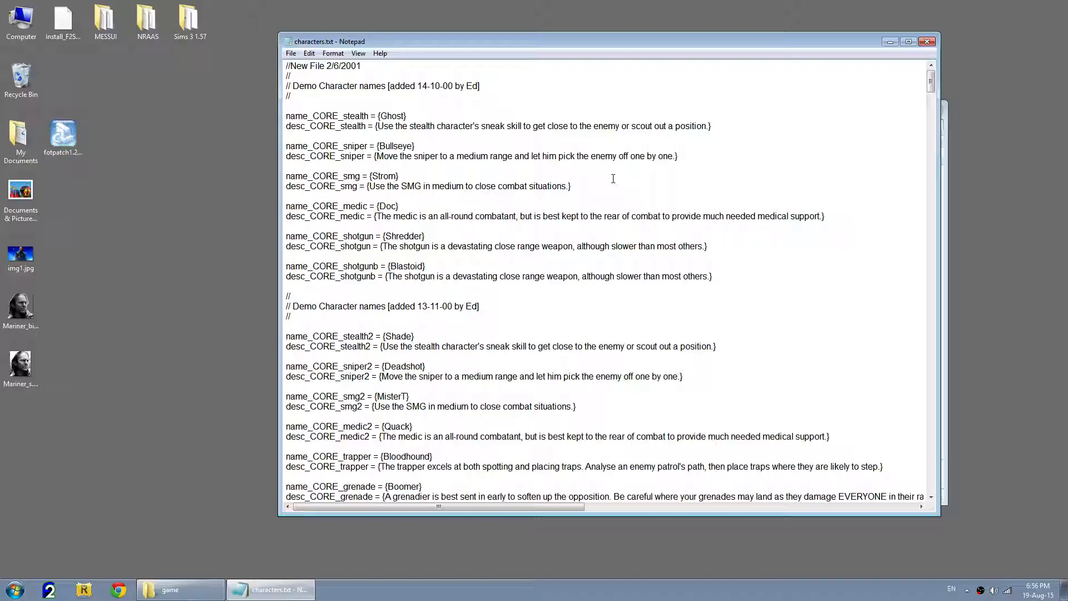
{"action": "left_click_drag", "start_coordinate": [386, 42], "coordinate": [374, 56]}
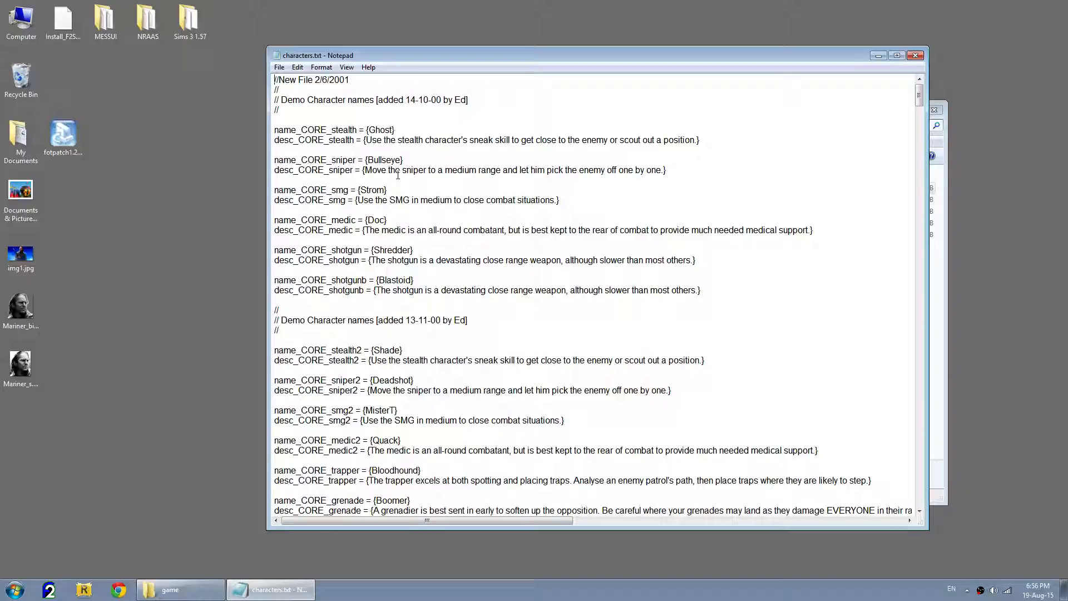
{"action": "scroll", "coordinate": [411, 178], "scroll_direction": "down", "scroll_amount": 4}
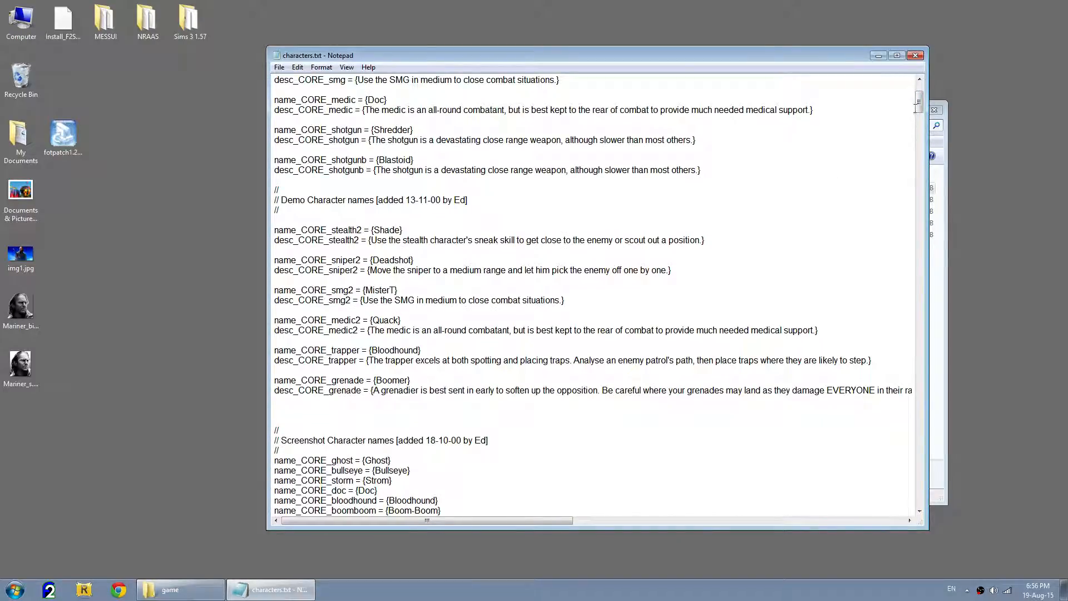
{"action": "left_click", "coordinate": [915, 55]}
Step: Return from core\locale\game to Fallout Tactics' core folder
{"action": "left_click_drag", "start_coordinate": [595, 108], "coordinate": [474, 128]}
{"action": "left_click", "coordinate": [201, 593]}
{"action": "left_click", "coordinate": [202, 594]}
{"action": "left_click", "coordinate": [415, 351]}
{"action": "left_click", "coordinate": [321, 147]}
{"action": "left_click", "coordinate": [321, 147]}
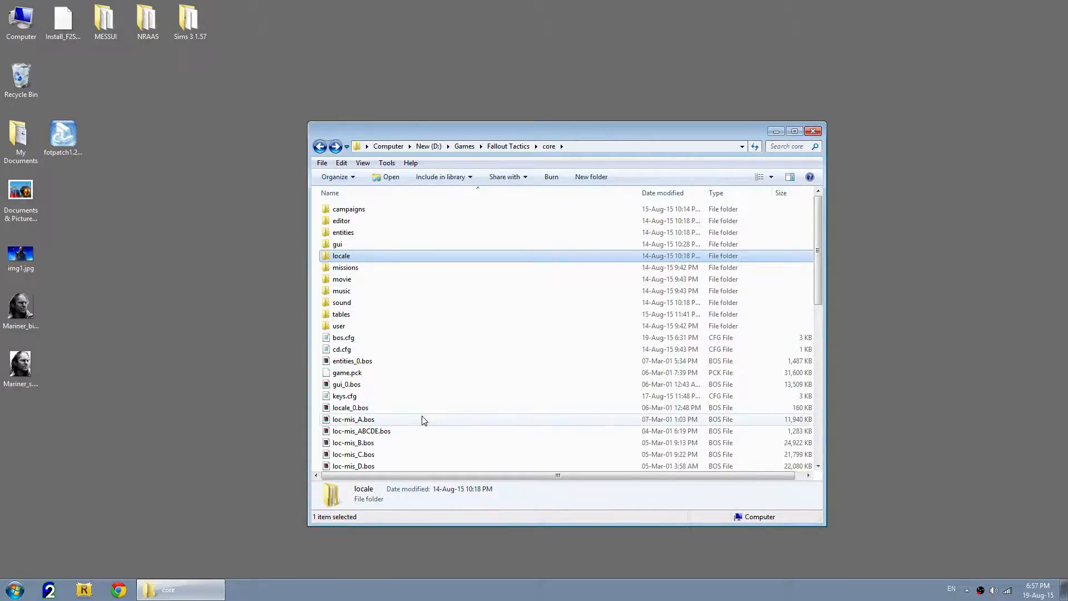
Step: Open the entities_0.bos archive and select male.txt in its tables folder
{"action": "double_click", "coordinate": [368, 362]}
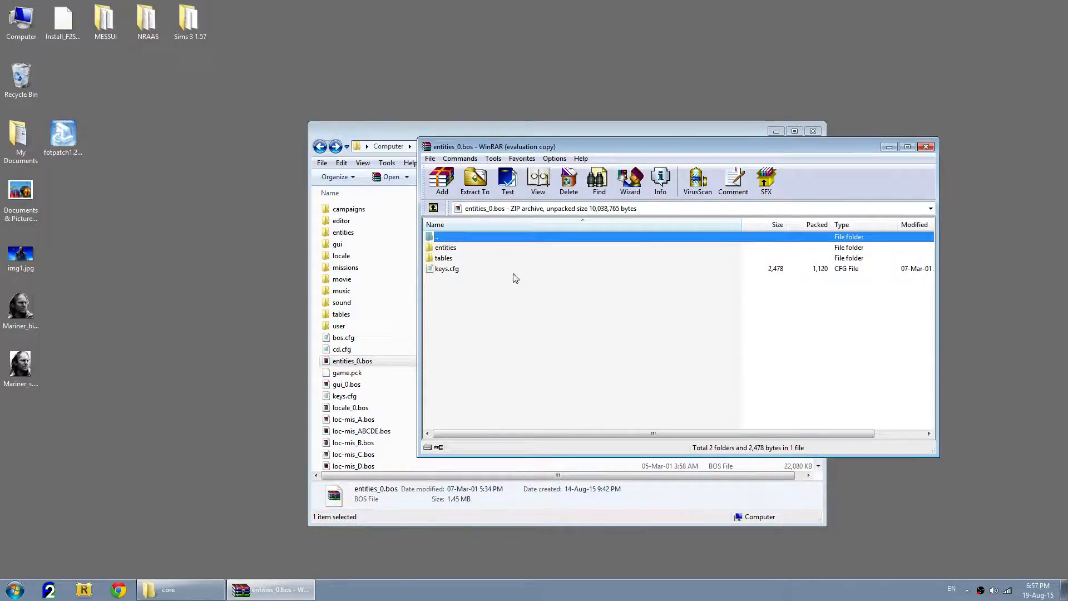
{"action": "left_click", "coordinate": [729, 306]}
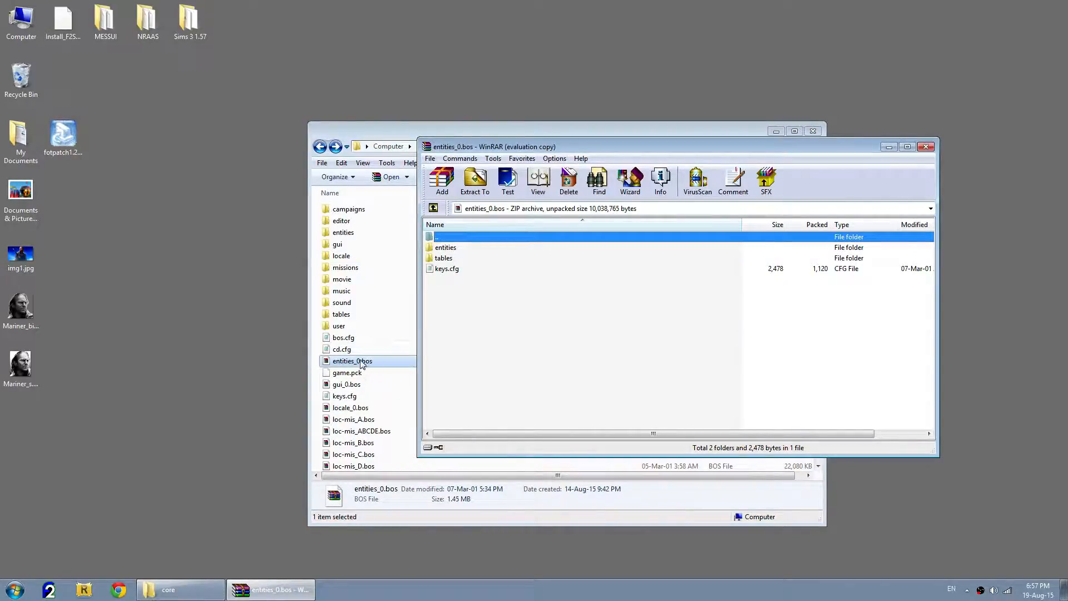
{"action": "double_click", "coordinate": [446, 258]}
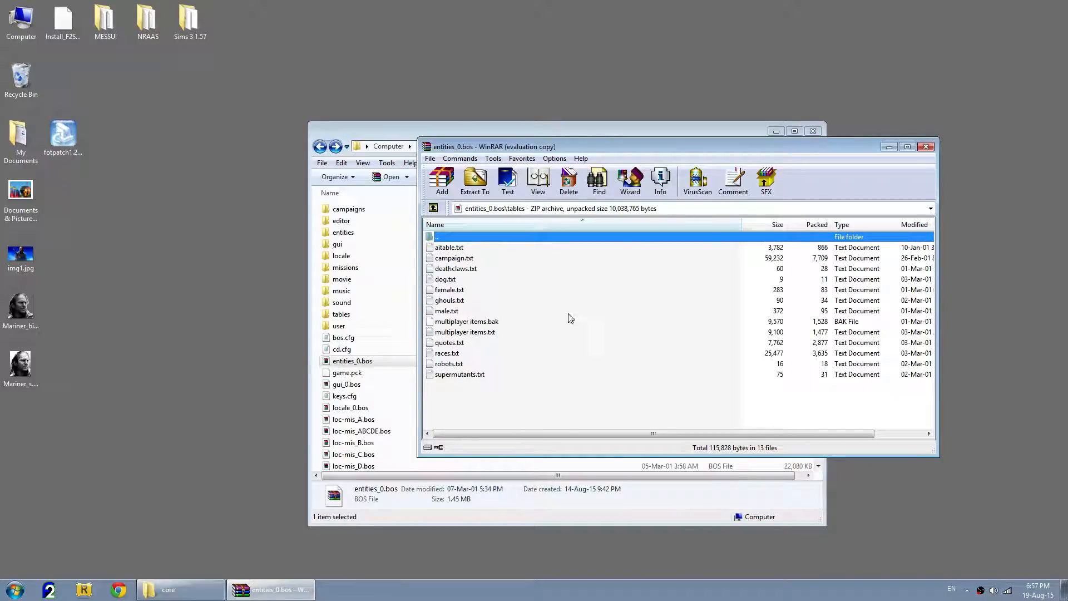
{"action": "left_click", "coordinate": [448, 311]}
Step: Arrange the archive and folder windows side by side and open the matching core\tables folder
{"action": "left_click_drag", "start_coordinate": [537, 147], "coordinate": [682, 137]}
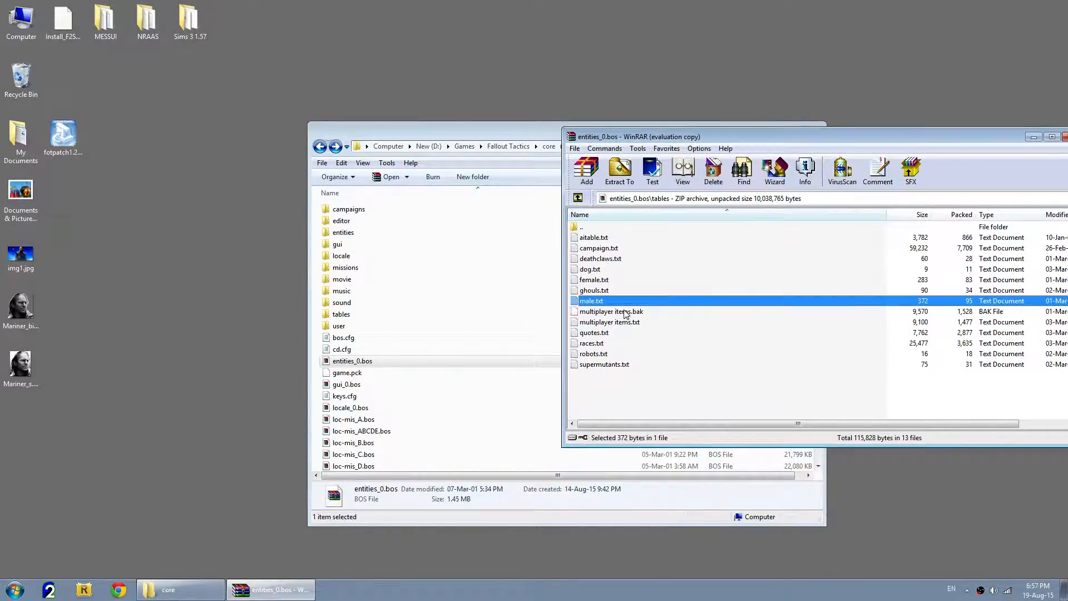
{"action": "left_click_drag", "start_coordinate": [395, 135], "coordinate": [186, 110]}
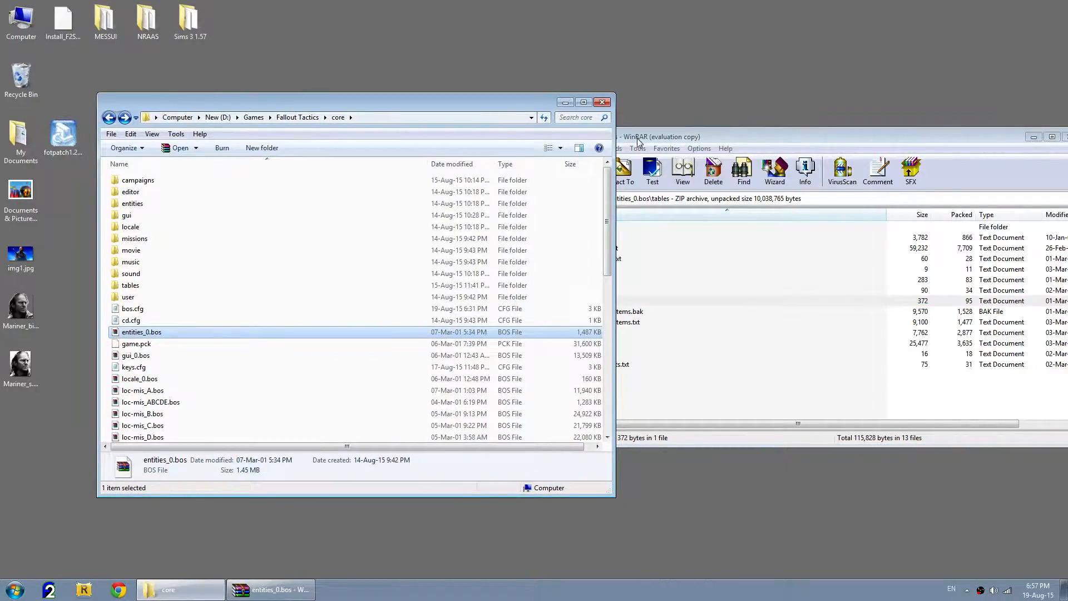
{"action": "left_click_drag", "start_coordinate": [636, 137], "coordinate": [648, 130]}
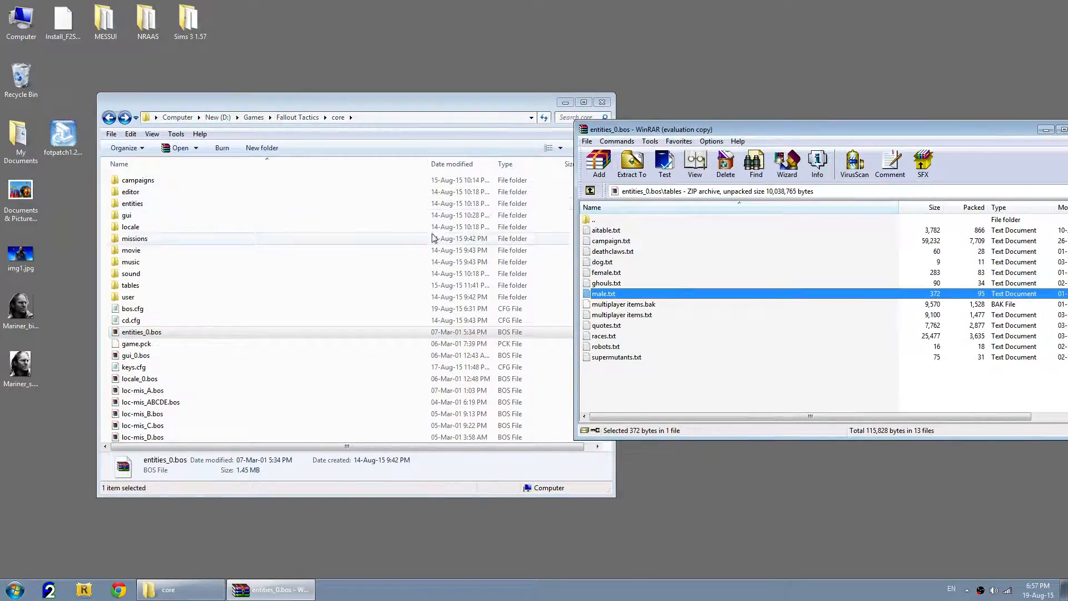
{"action": "left_click", "coordinate": [141, 287]}
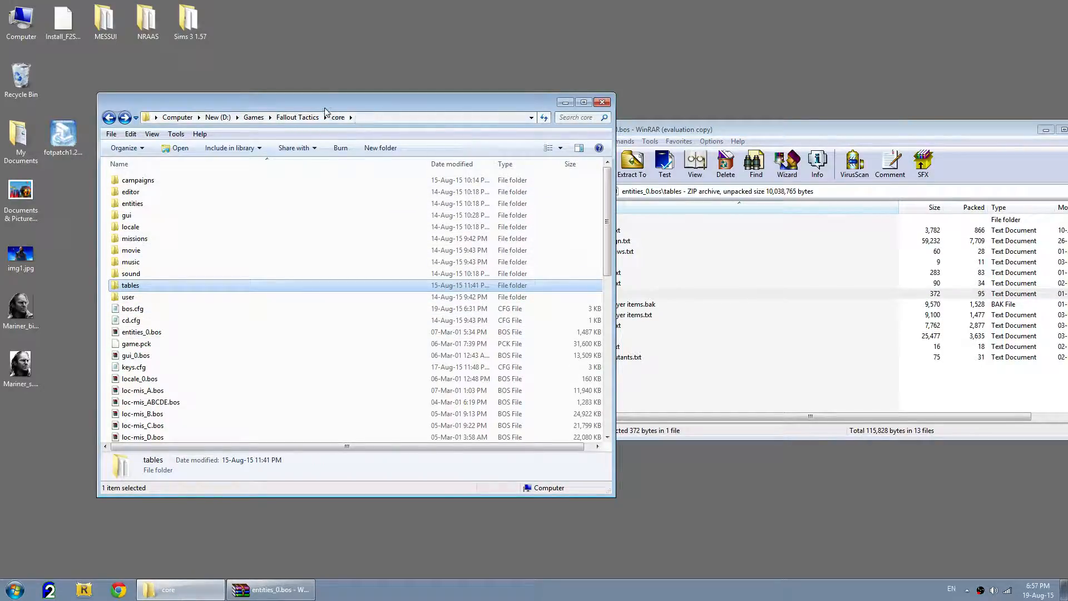
{"action": "double_click", "coordinate": [139, 286]}
{"action": "left_click", "coordinate": [607, 293]}
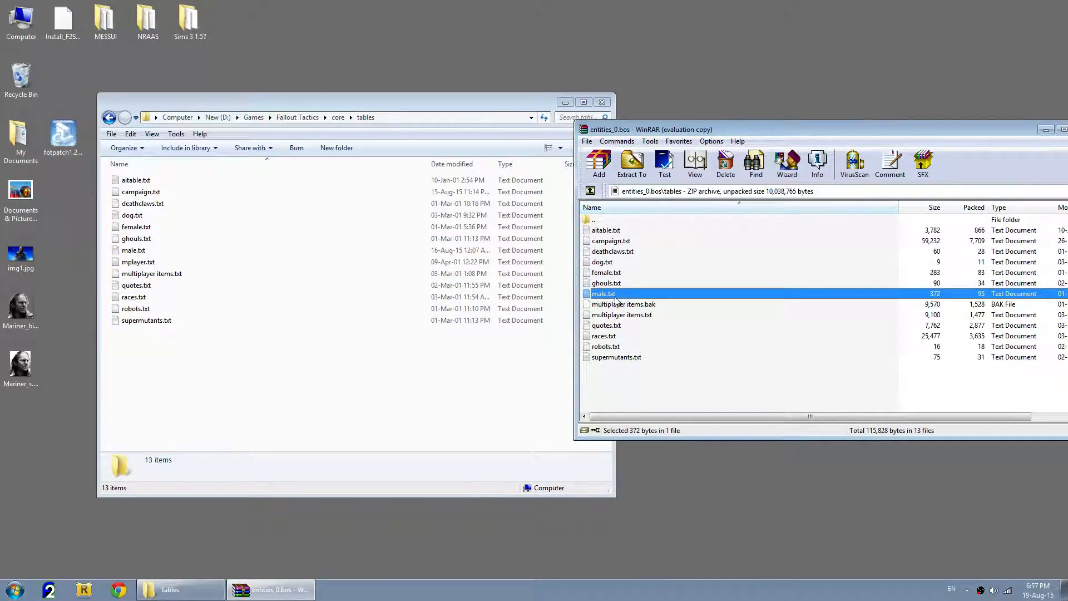
Step: Rename male.txt in the core\tables folder to male.txt.backup, accepting the extension change
{"action": "left_click", "coordinate": [134, 250]}
{"action": "left_click", "coordinate": [154, 251]}
{"action": "type", "text": ".bak"}
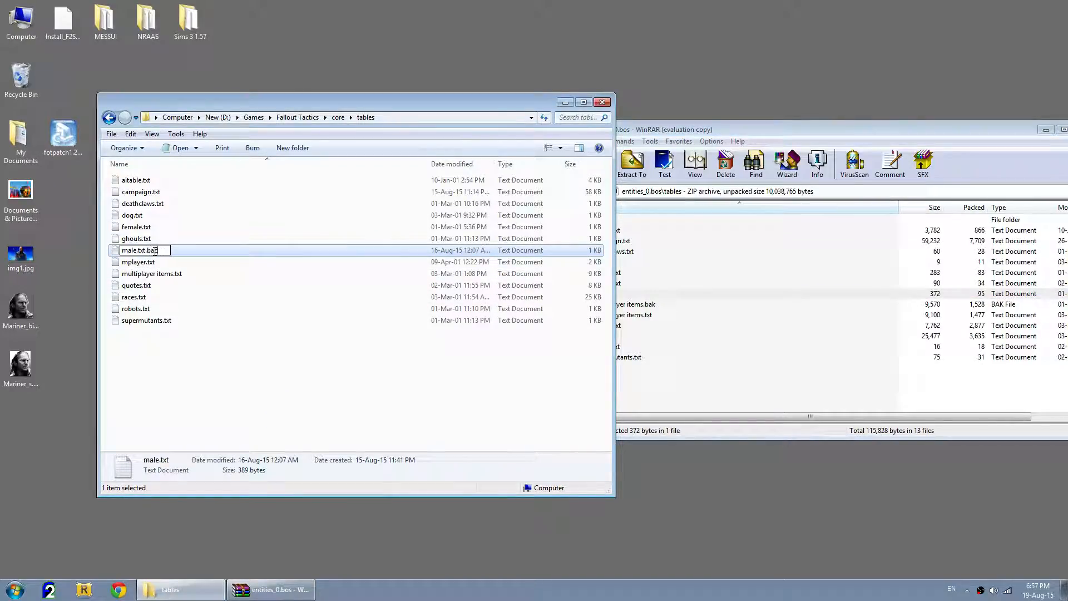
{"action": "key", "text": "Return"}
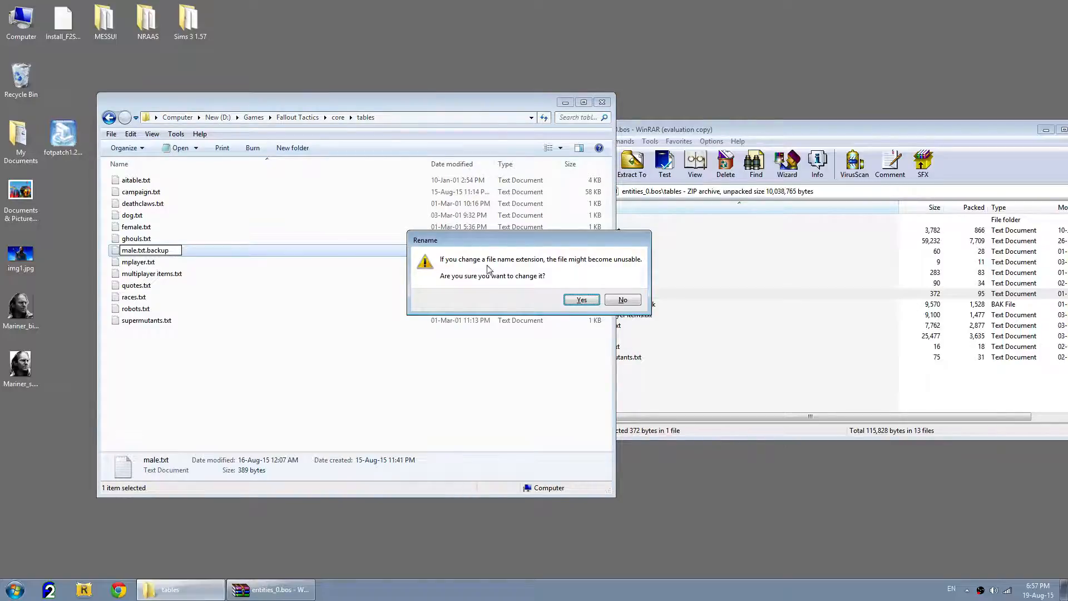
{"action": "left_click", "coordinate": [581, 300]}
Step: Extract male.txt from the entities_0.bos archive into the core\tables folder and close the archive
{"action": "left_click", "coordinate": [690, 132]}
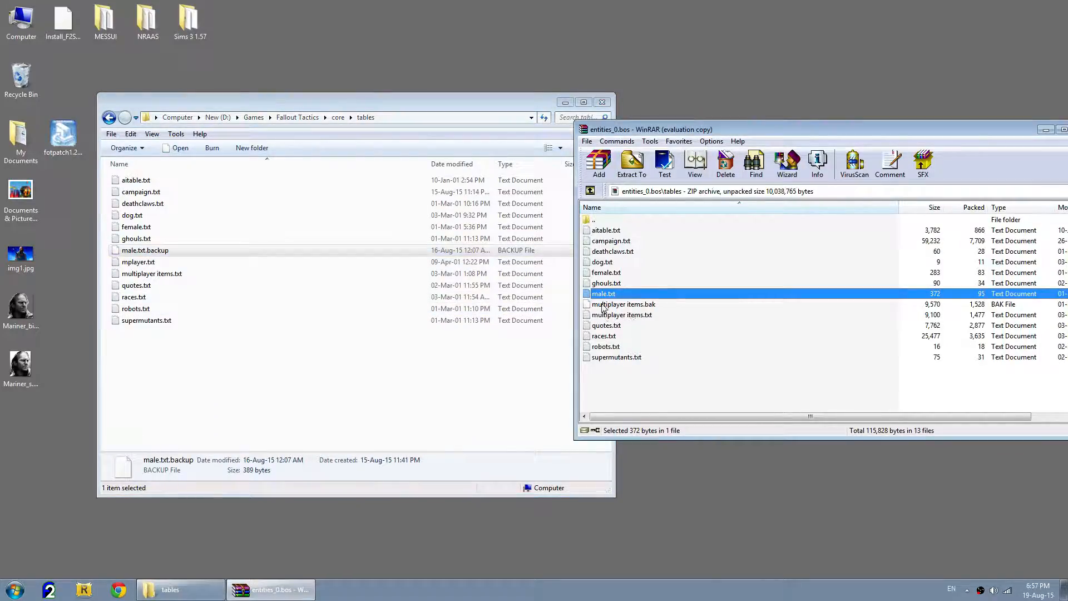
{"action": "left_click_drag", "start_coordinate": [599, 298], "coordinate": [192, 364]}
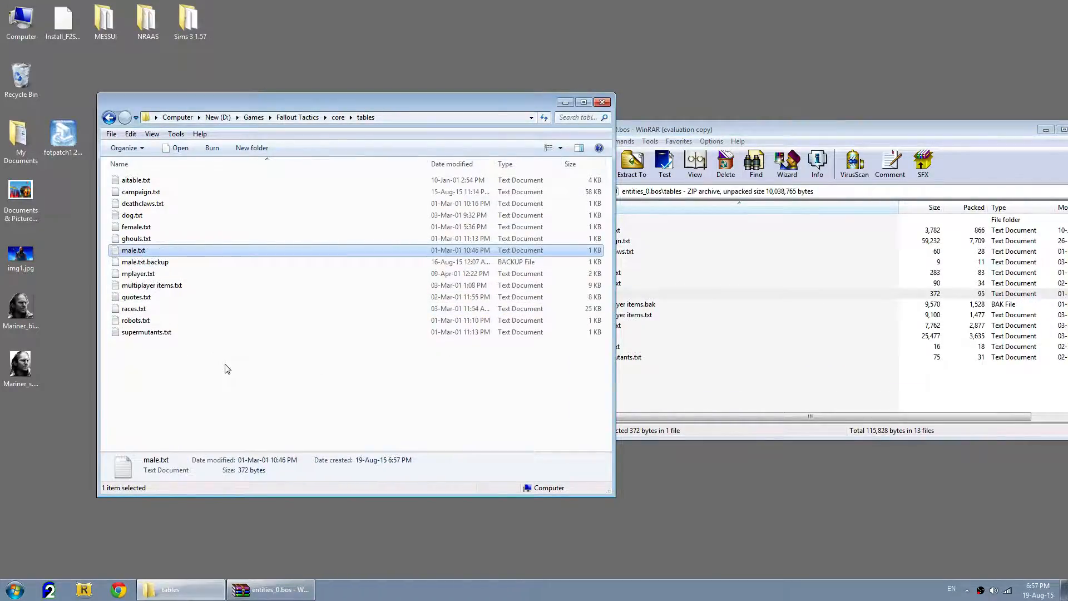
{"action": "left_click_drag", "start_coordinate": [1003, 128], "coordinate": [931, 129]}
{"action": "left_click", "coordinate": [1013, 129]}
{"action": "left_click_drag", "start_coordinate": [412, 116], "coordinate": [593, 103]}
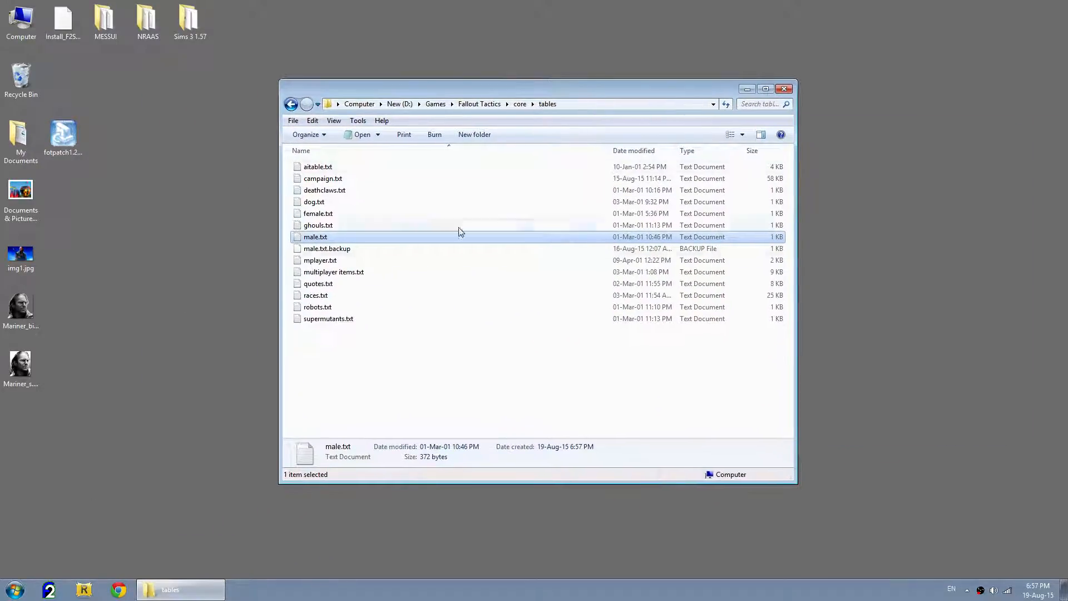
Step: Open the extracted male.txt in Notepad and review its list of CORE character entries
{"action": "right_click", "coordinate": [316, 243]}
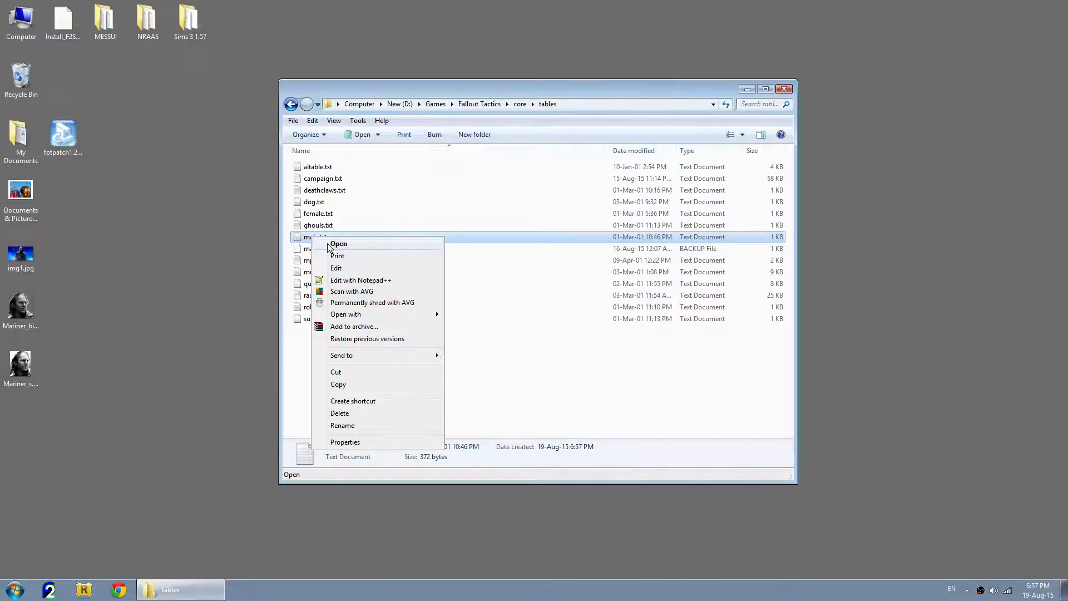
{"action": "left_click", "coordinate": [329, 244]}
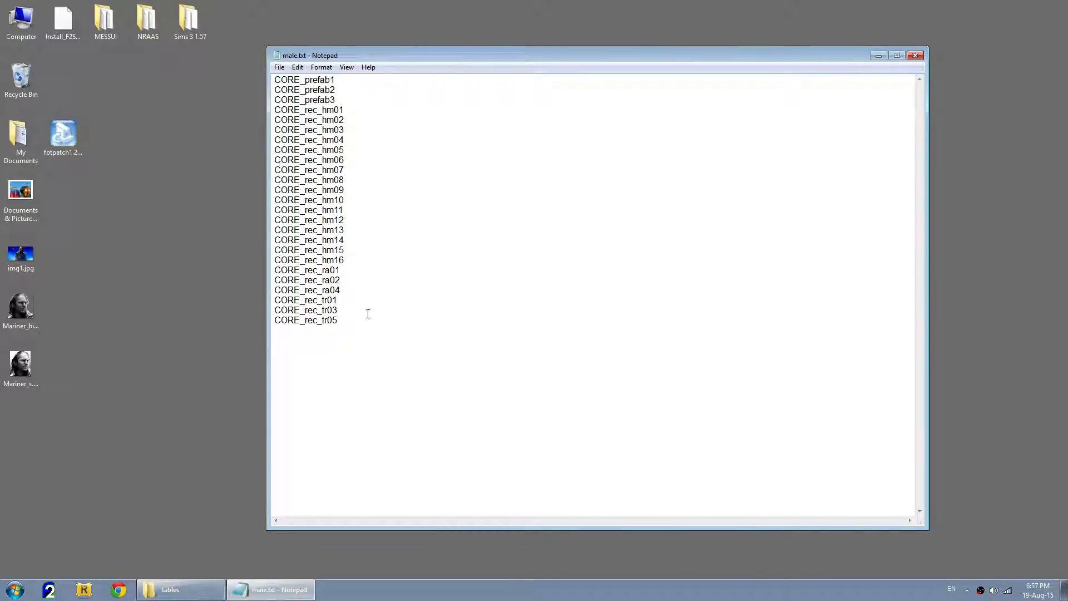
{"action": "left_click_drag", "start_coordinate": [361, 332], "coordinate": [279, 79]}
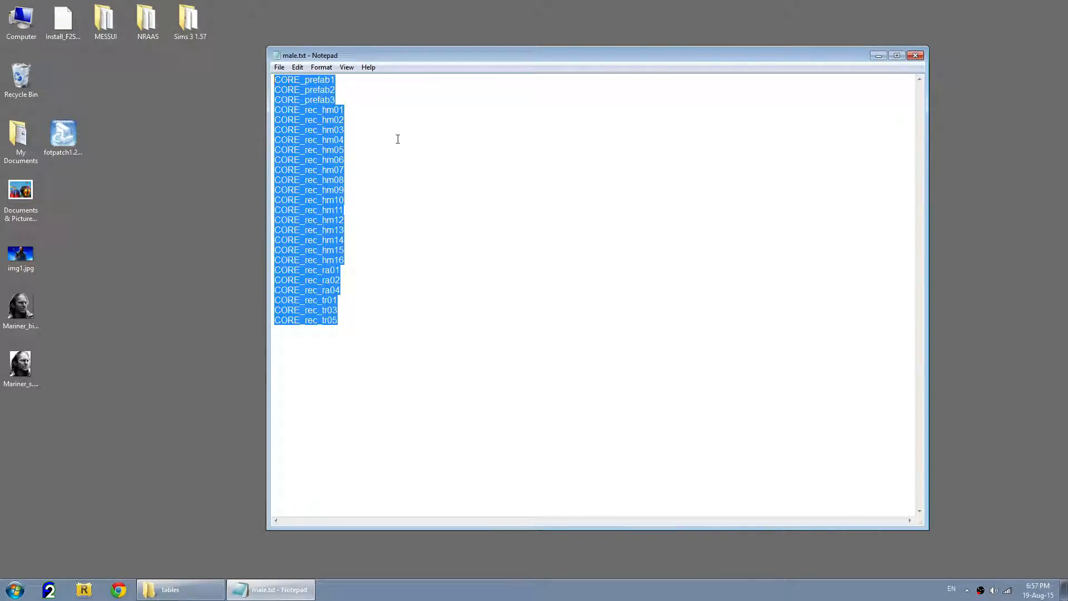
{"action": "left_click", "coordinate": [370, 301]}
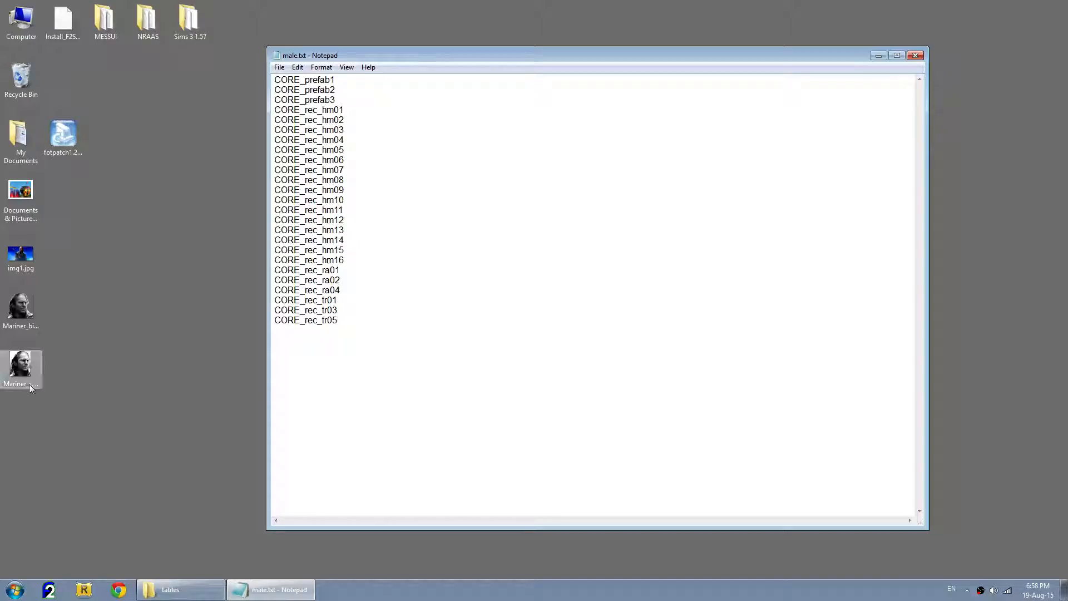
Step: Move the male.txt window aside, open the core\gui\char folder and preview Mariner_s.png
{"action": "left_click_drag", "start_coordinate": [376, 55], "coordinate": [573, 135]}
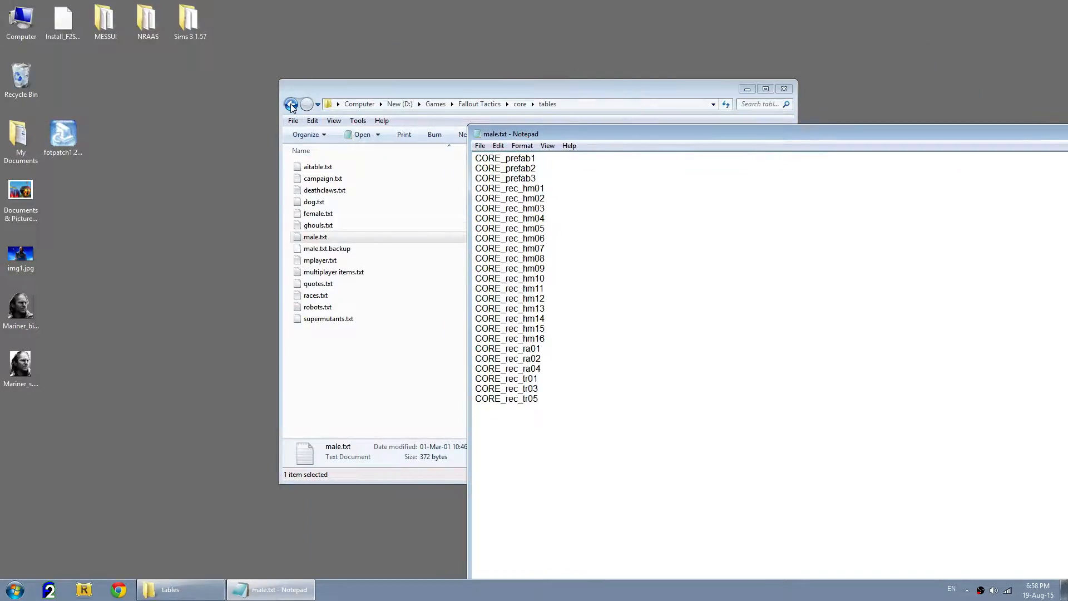
{"action": "left_click", "coordinate": [291, 104]}
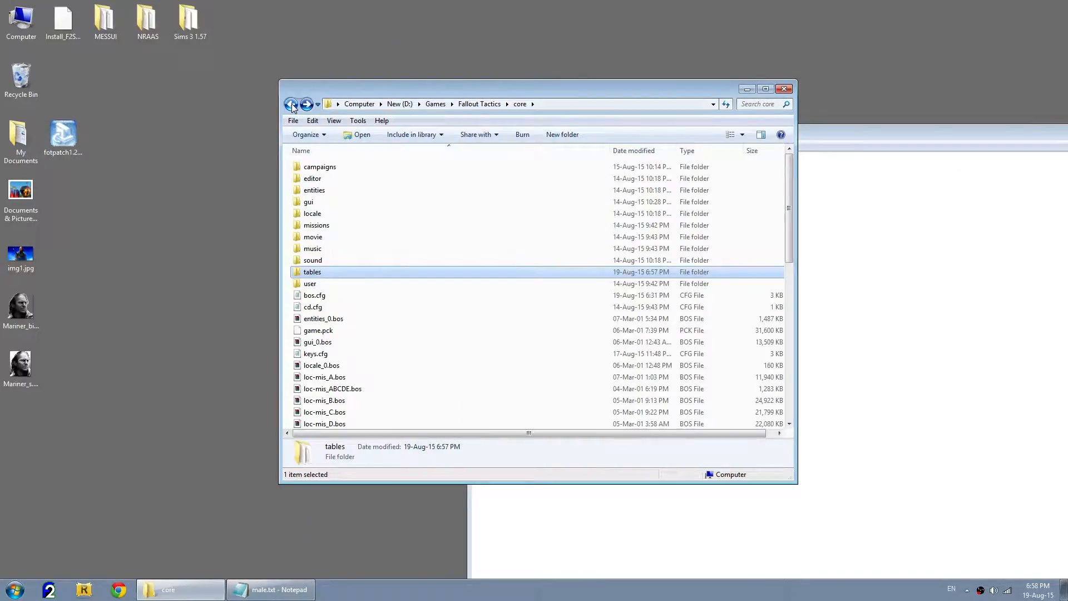
{"action": "double_click", "coordinate": [326, 203]}
{"action": "double_click", "coordinate": [312, 167]}
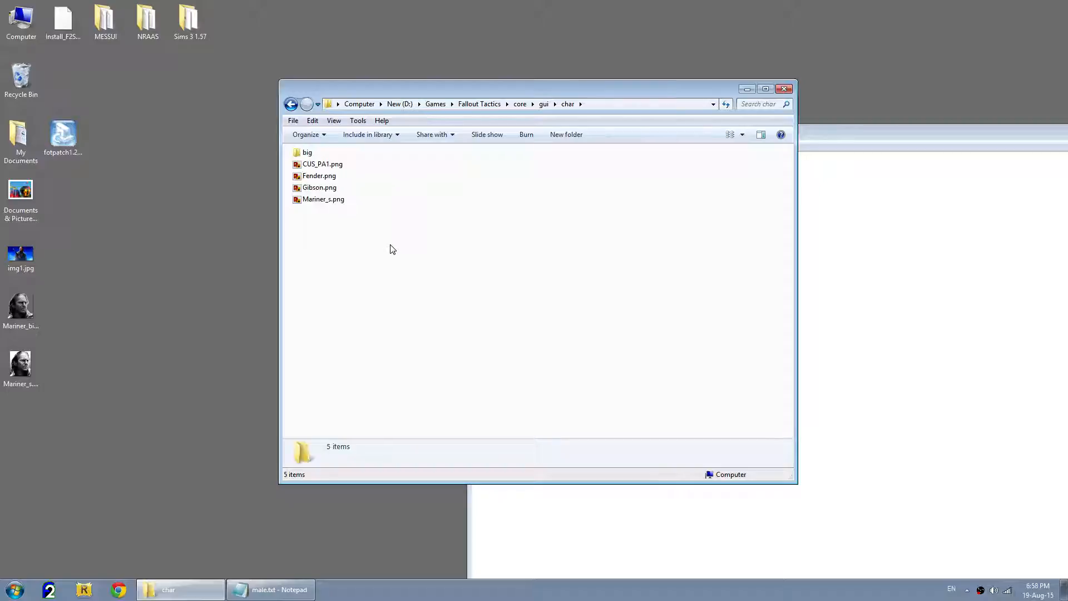
{"action": "left_click", "coordinate": [328, 201]}
{"action": "left_click", "coordinate": [312, 216]}
{"action": "double_click", "coordinate": [324, 200]}
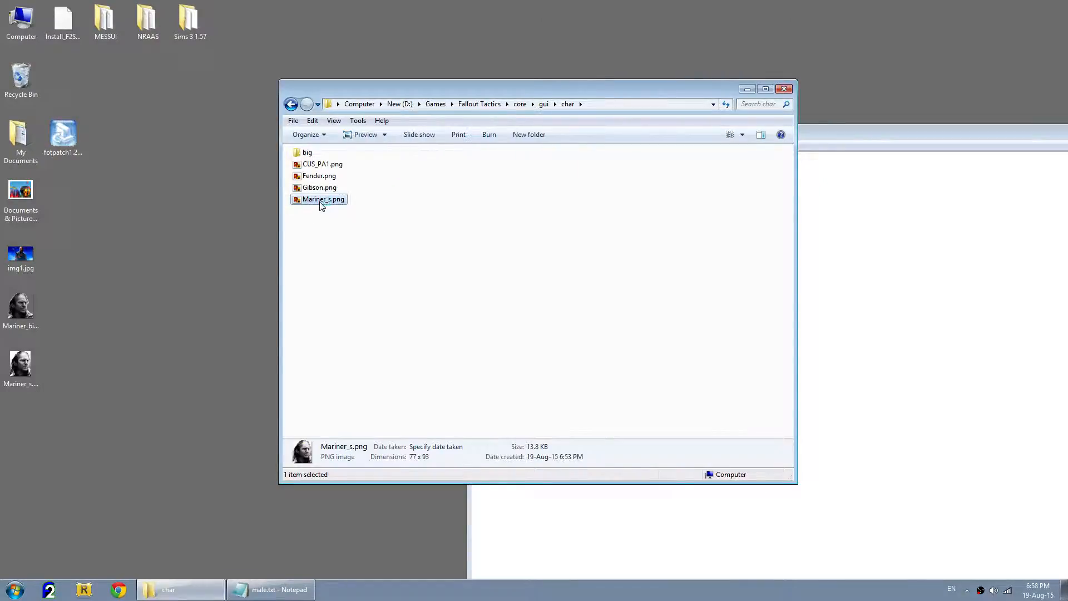
{"action": "left_click", "coordinate": [1053, 8]}
Step: Place the char folder beside the male.txt window and copy the name of Mariner_s.png without its extension
{"action": "left_click_drag", "start_coordinate": [534, 79], "coordinate": [537, 76]}
{"action": "left_click_drag", "start_coordinate": [660, 85], "coordinate": [522, 89]}
{"action": "left_click", "coordinate": [681, 137]}
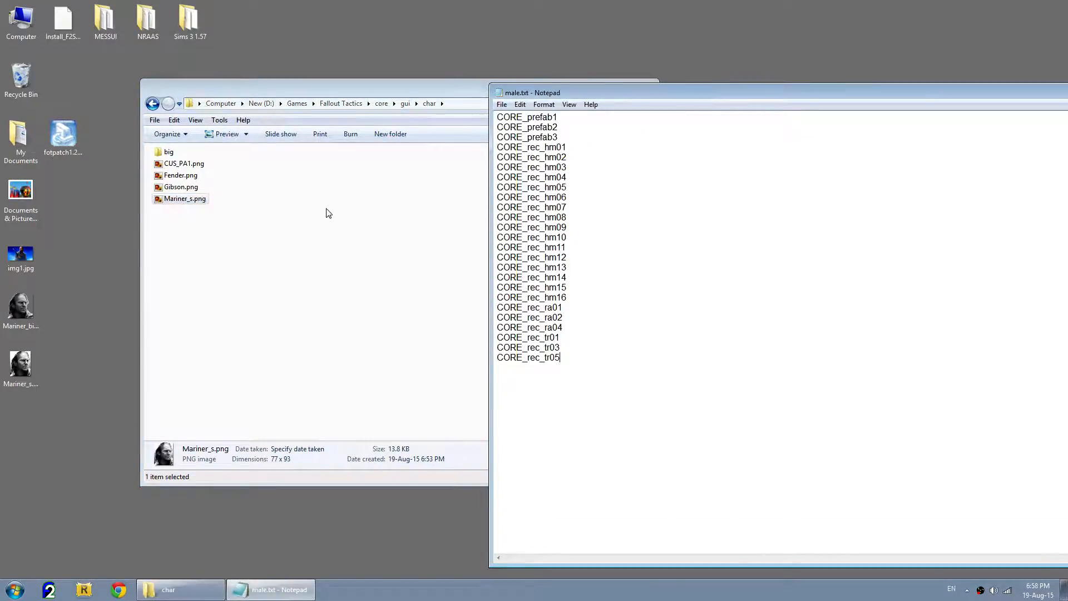
{"action": "left_click", "coordinate": [188, 205]}
{"action": "left_click", "coordinate": [187, 205]}
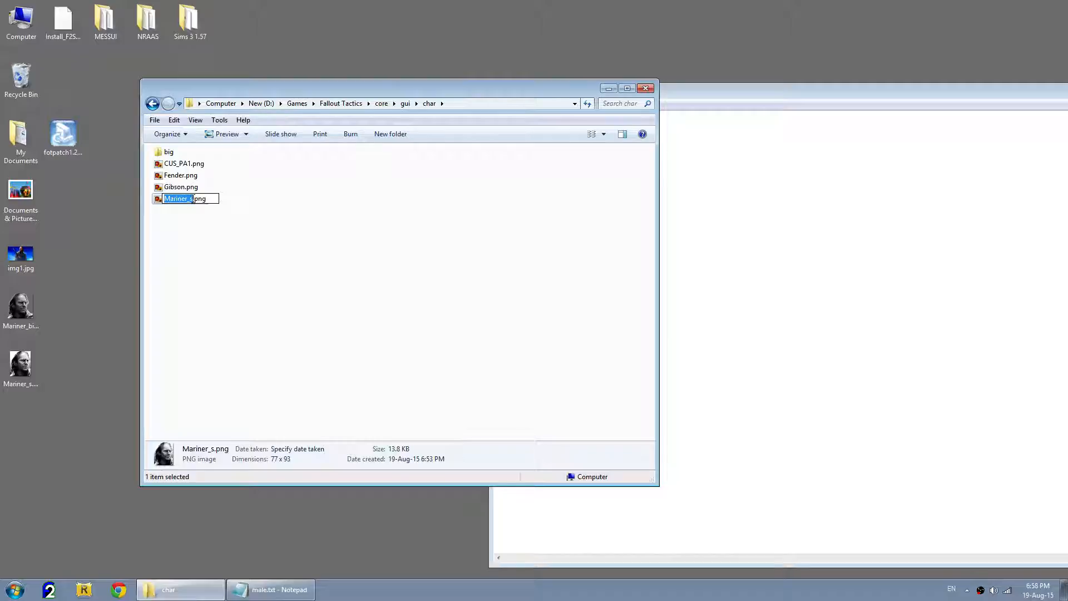
{"action": "left_click", "coordinate": [194, 201]}
{"action": "double_click", "coordinate": [193, 199]}
{"action": "right_click", "coordinate": [168, 199]}
{"action": "left_click", "coordinate": [192, 234]}
Step: Add the copied portrait name on a new line between CORE_prefab3 and CORE_rec_hm01 in male.txt, removing surplus pasted text
{"action": "left_click", "coordinate": [660, 118]}
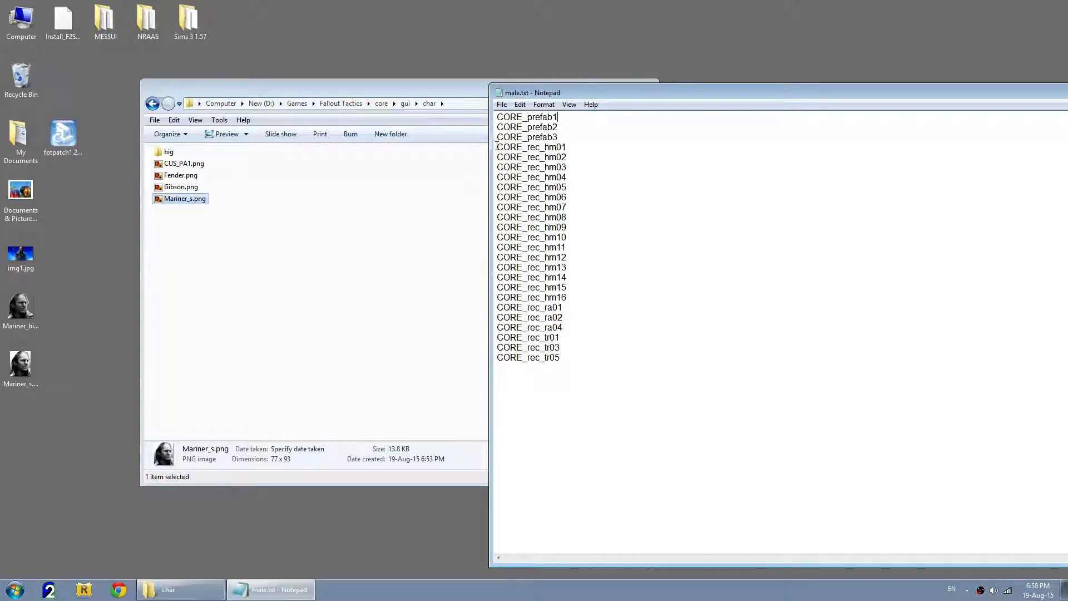
{"action": "key", "text": "Return"}
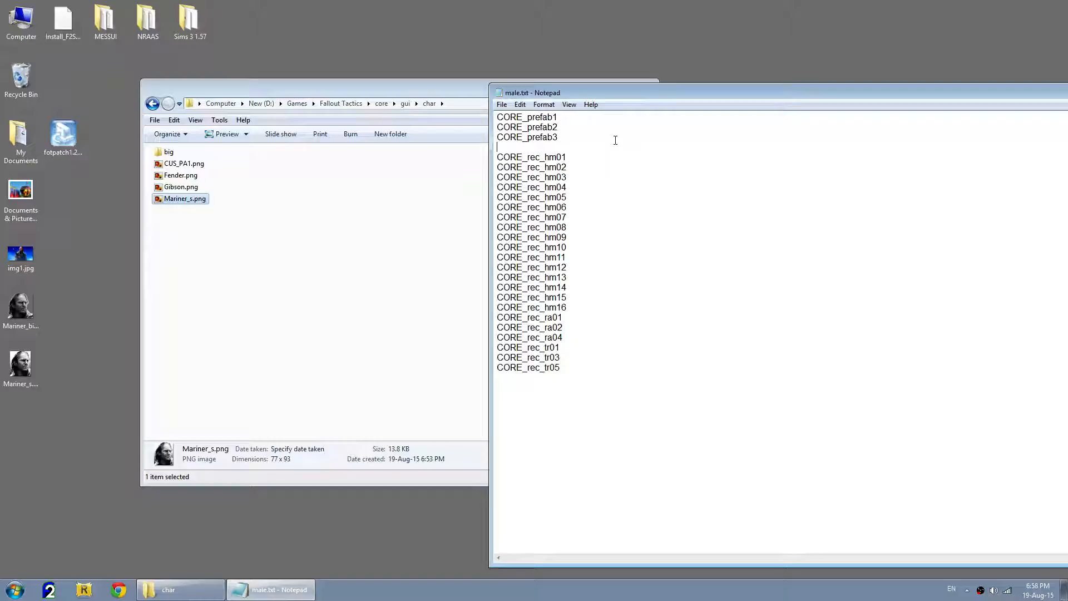
{"action": "key", "text": "ctrl+v"}
{"action": "key", "text": "ctrl+v"}
{"action": "key", "text": "ctrl+v"}
{"action": "key", "text": "BackSpace"}
{"action": "key", "text": "BackSpace"}
{"action": "key", "text": "BackSpace"}
{"action": "key", "text": "BackSpace"}
{"action": "key", "text": "BackSpace"}
{"action": "key", "text": "BackSpace"}
{"action": "key", "text": "BackSpace"}
{"action": "key", "text": "BackSpace"}
{"action": "key", "text": "BackSpace"}
Step: Save the edited male.txt and close it
{"action": "left_click", "coordinate": [501, 105]}
{"action": "mouse_move", "coordinate": [518, 106]}
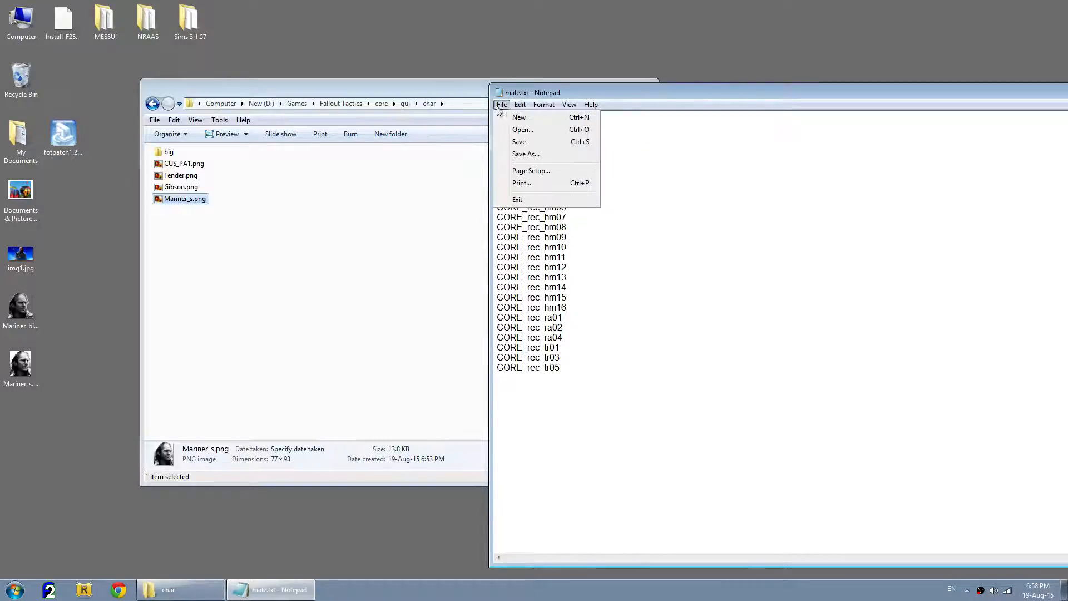
{"action": "left_click", "coordinate": [604, 119]}
{"action": "left_click_drag", "start_coordinate": [619, 93], "coordinate": [472, 96]}
{"action": "left_click", "coordinate": [884, 79]}
{"action": "left_click", "coordinate": [420, 243]}
{"action": "left_click_drag", "start_coordinate": [315, 243], "coordinate": [304, 176]}
{"action": "left_click", "coordinate": [315, 242]}
{"action": "left_click_drag", "start_coordinate": [406, 97], "coordinate": [435, 83]}
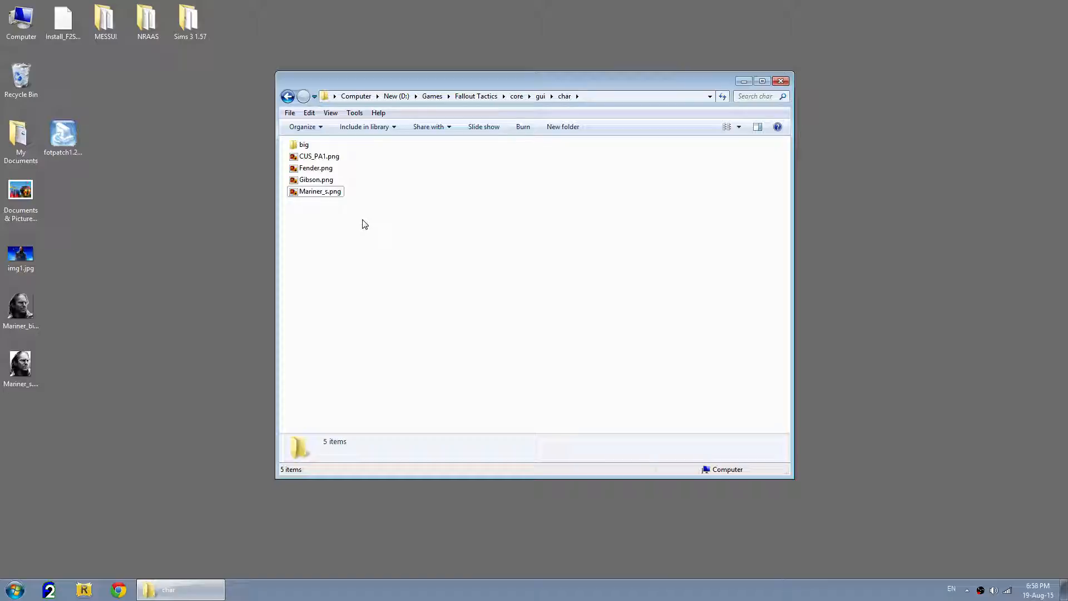
{"action": "left_click_drag", "start_coordinate": [396, 79], "coordinate": [396, 93]}
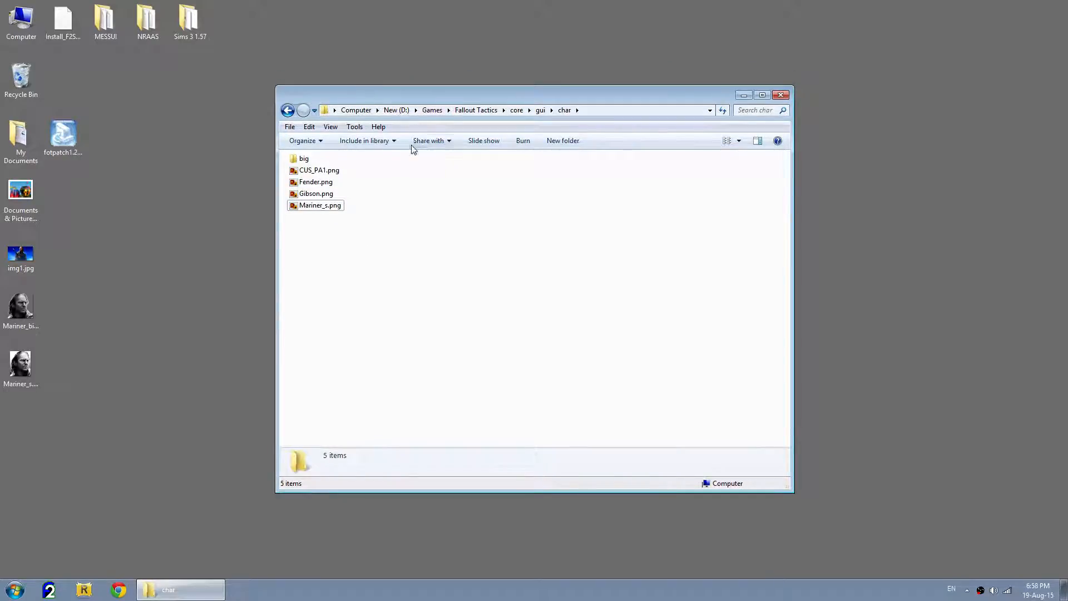
{"action": "left_click", "coordinate": [322, 194]}
{"action": "left_click", "coordinate": [377, 245]}
Step: Return to the main Fallout Tactics folder, launch FT Tools.exe and accept its licence agreement
{"action": "left_click", "coordinate": [288, 111]}
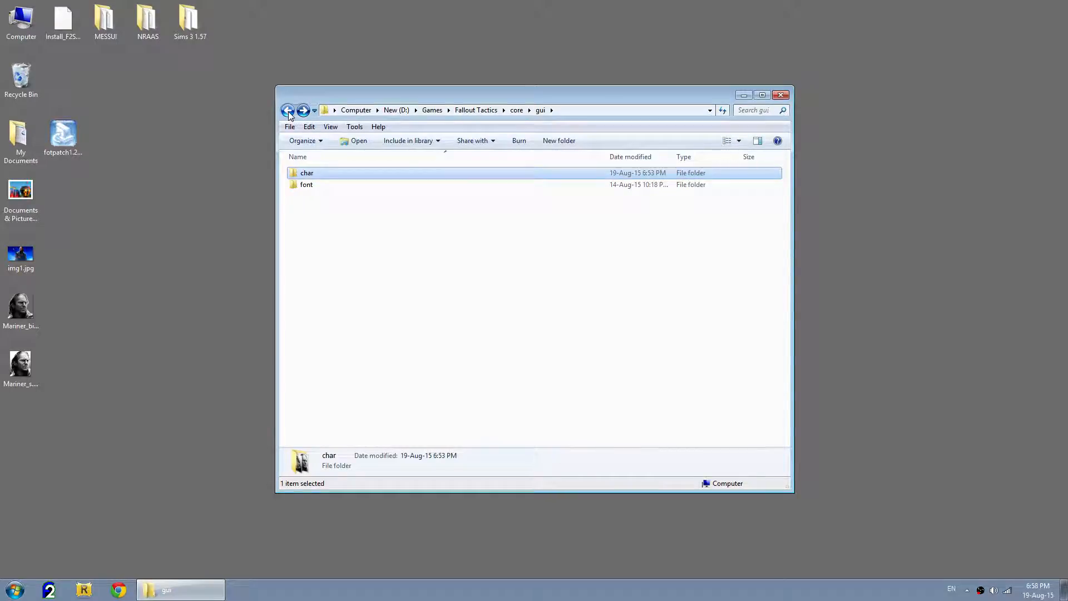
{"action": "left_click", "coordinate": [288, 111]}
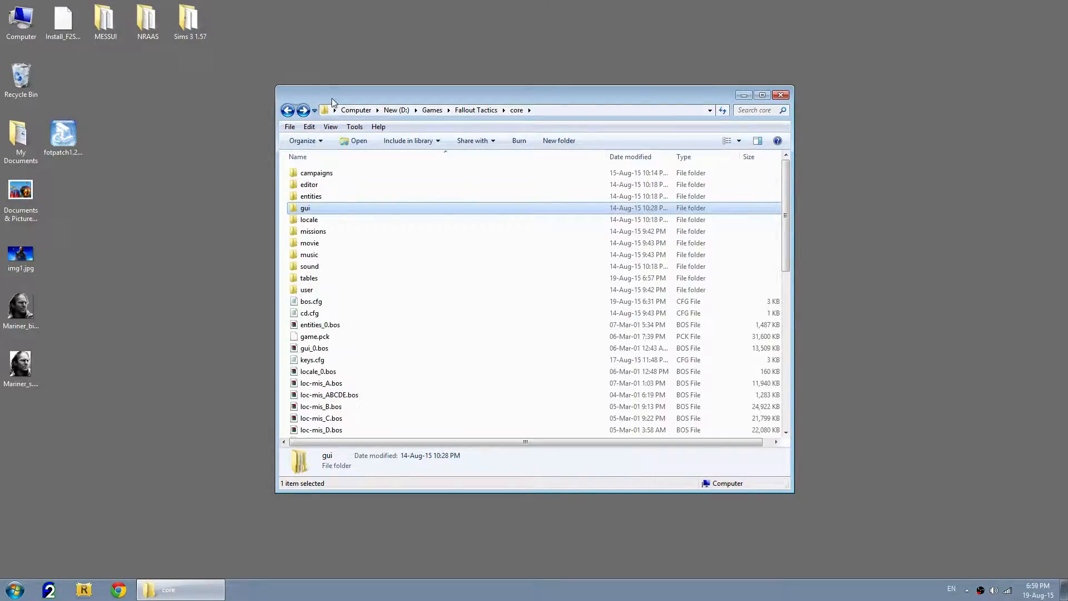
{"action": "left_click_drag", "start_coordinate": [334, 98], "coordinate": [372, 78]}
{"action": "double_click", "coordinate": [347, 200]}
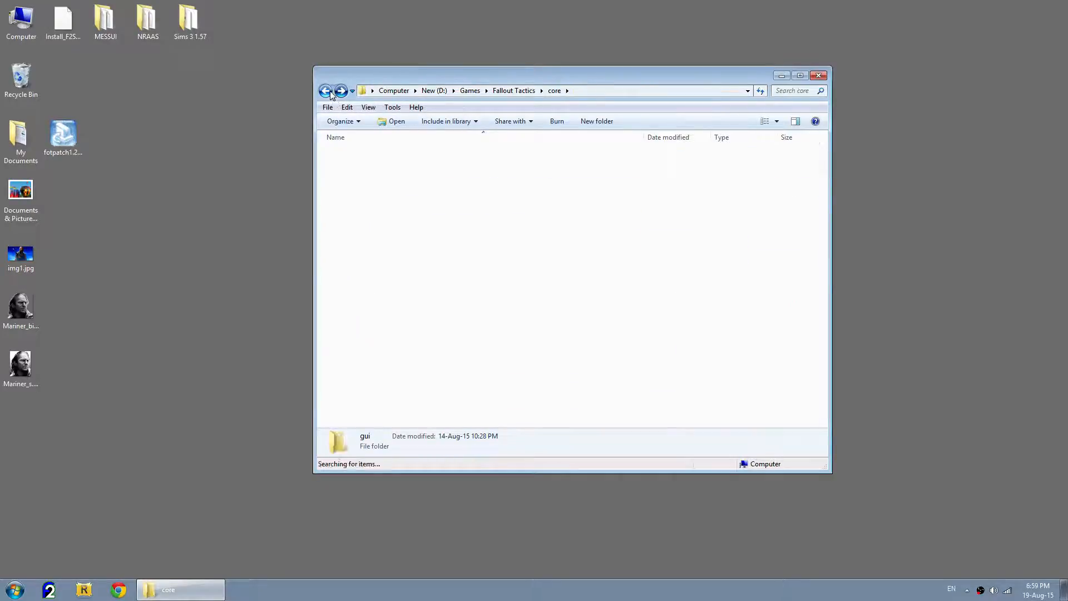
{"action": "left_click", "coordinate": [513, 90]}
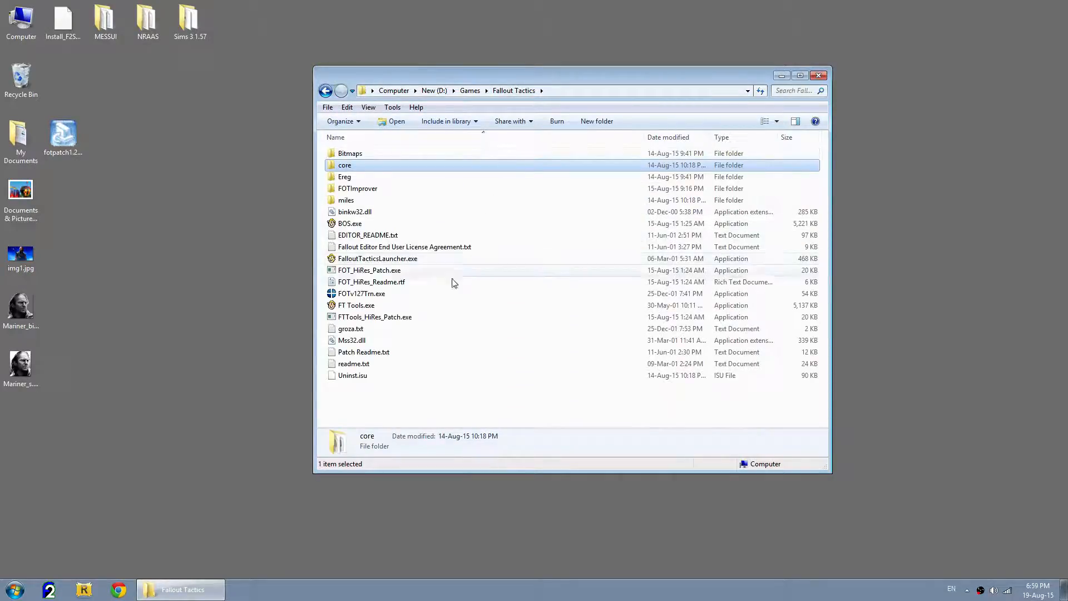
{"action": "left_click", "coordinate": [349, 308]}
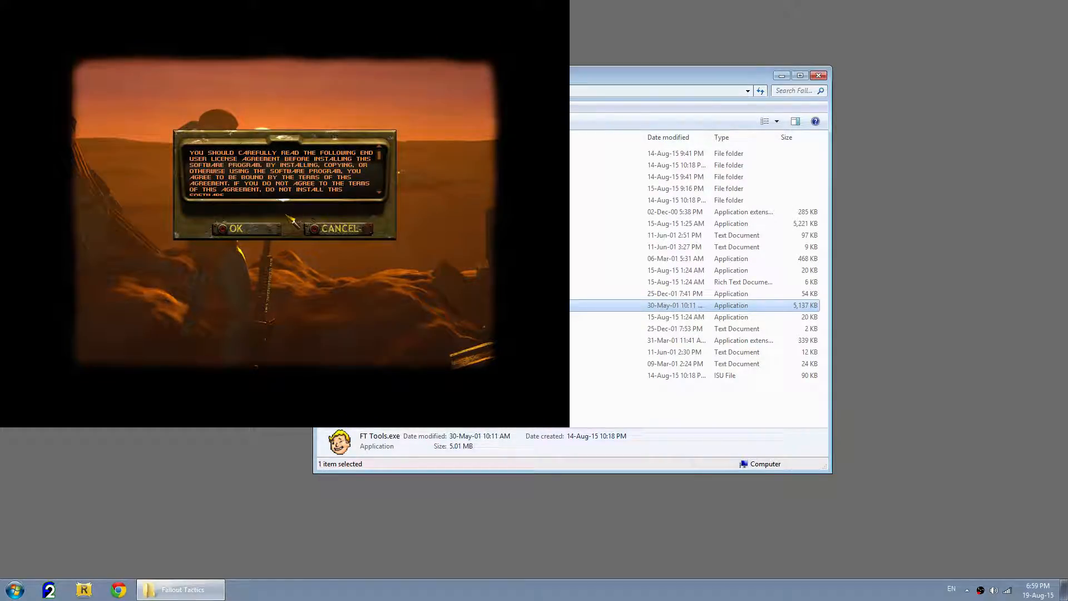
{"action": "left_click", "coordinate": [232, 230]}
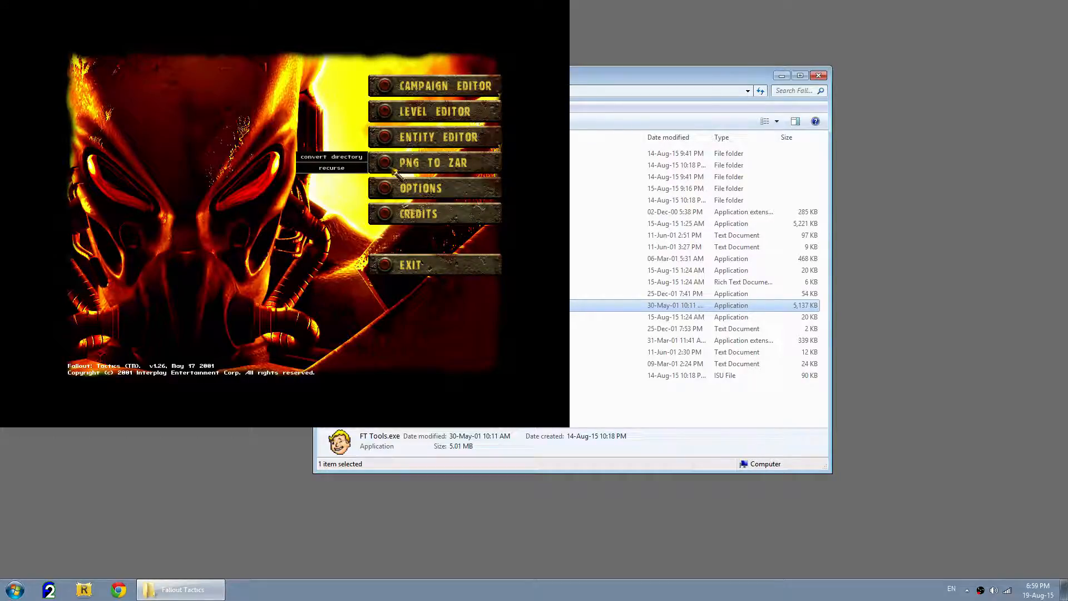
Step: Start the PNG to ZAR conversion and browse to the gui\char folder
{"action": "left_click", "coordinate": [396, 172]}
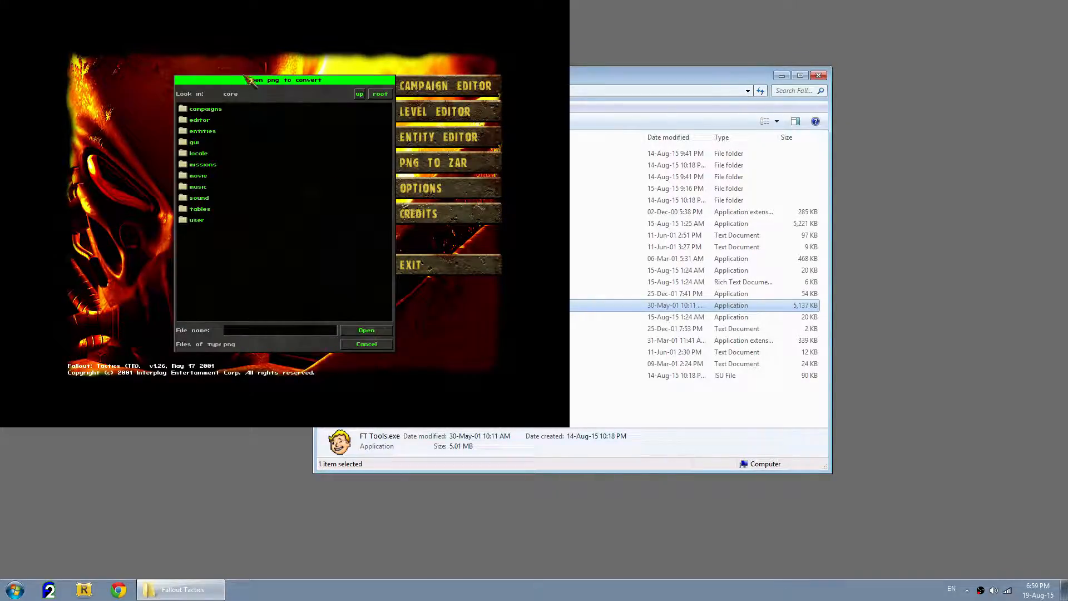
{"action": "left_click_drag", "start_coordinate": [248, 83], "coordinate": [201, 63]}
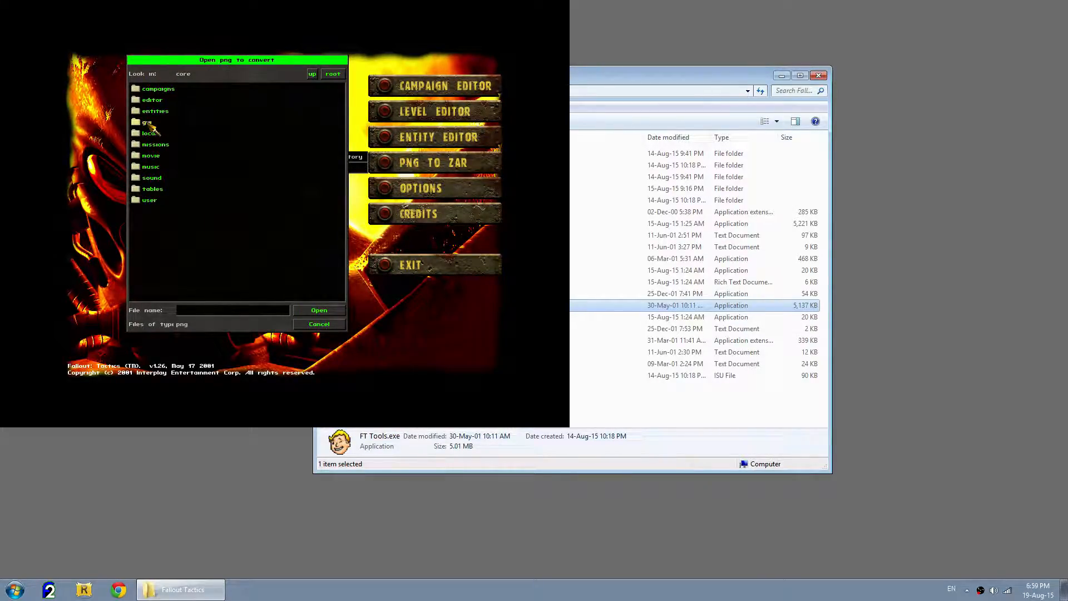
{"action": "double_click", "coordinate": [149, 123]}
{"action": "double_click", "coordinate": [152, 100]}
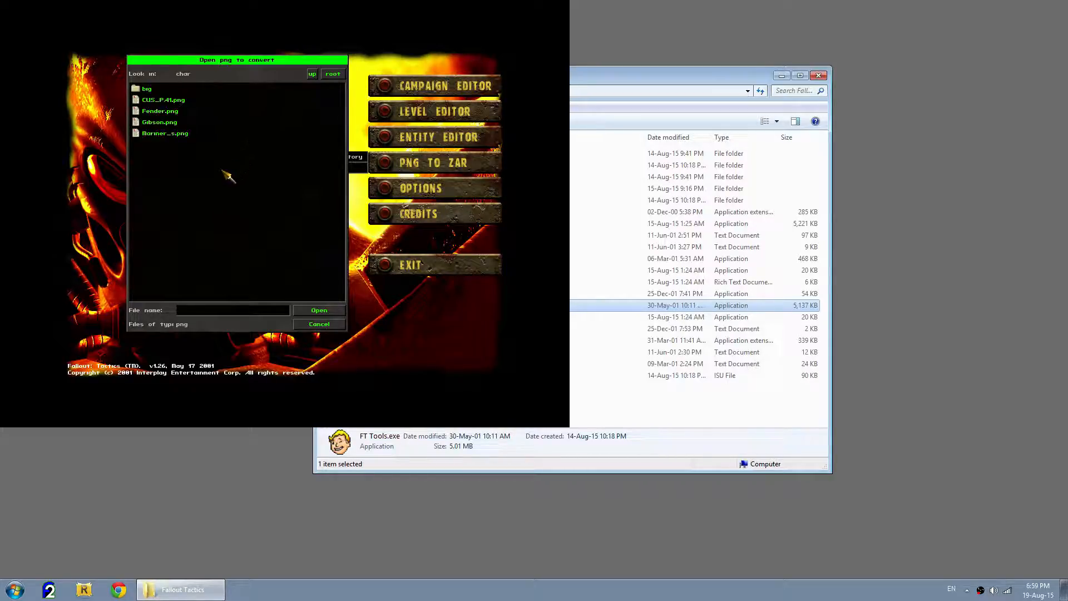
{"action": "left_click_drag", "start_coordinate": [184, 185], "coordinate": [196, 216]}
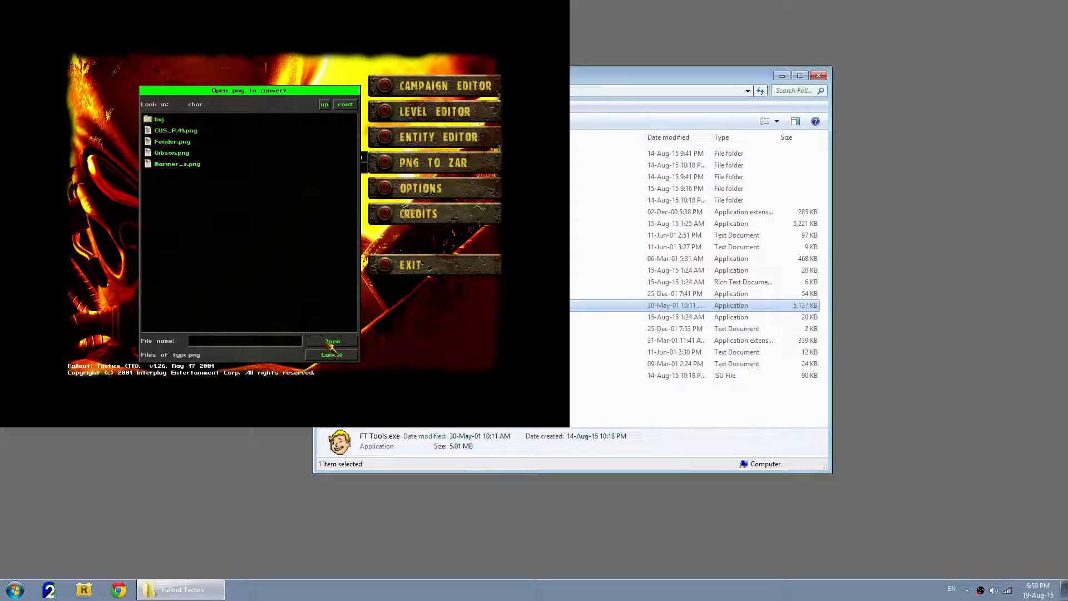
{"action": "left_click", "coordinate": [324, 105]}
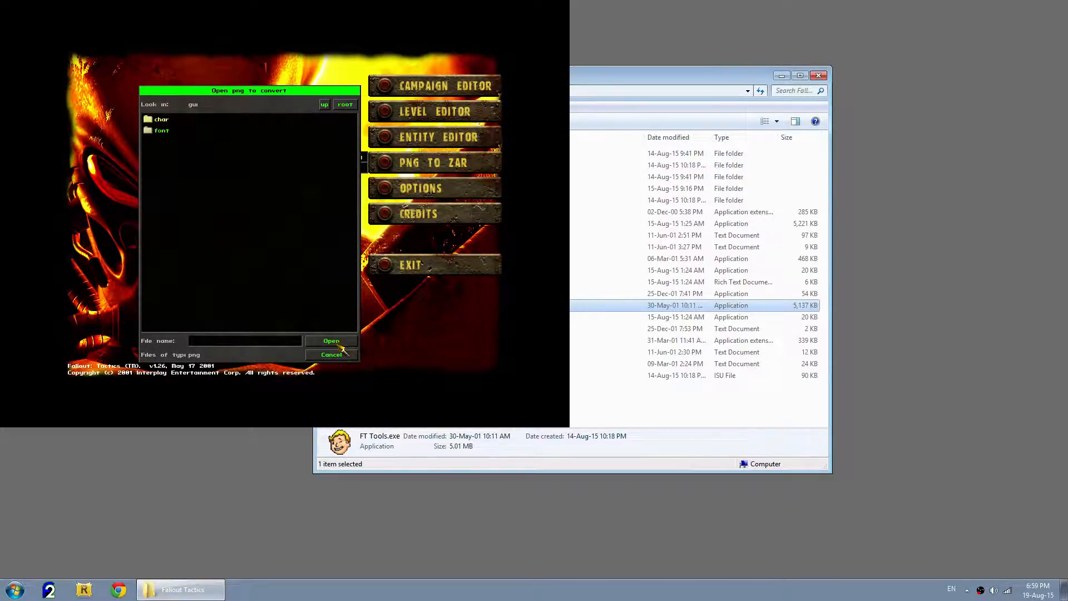
{"action": "double_click", "coordinate": [163, 120]}
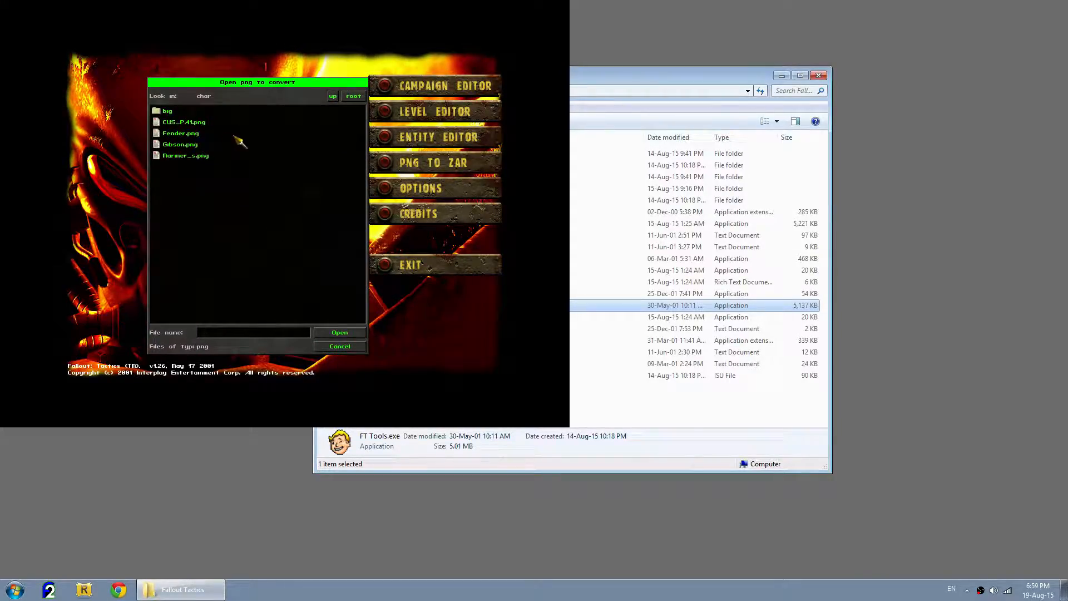
Step: Convert Mariner_s.png to ZAR format and exit FT Tools
{"action": "left_click", "coordinate": [184, 158]}
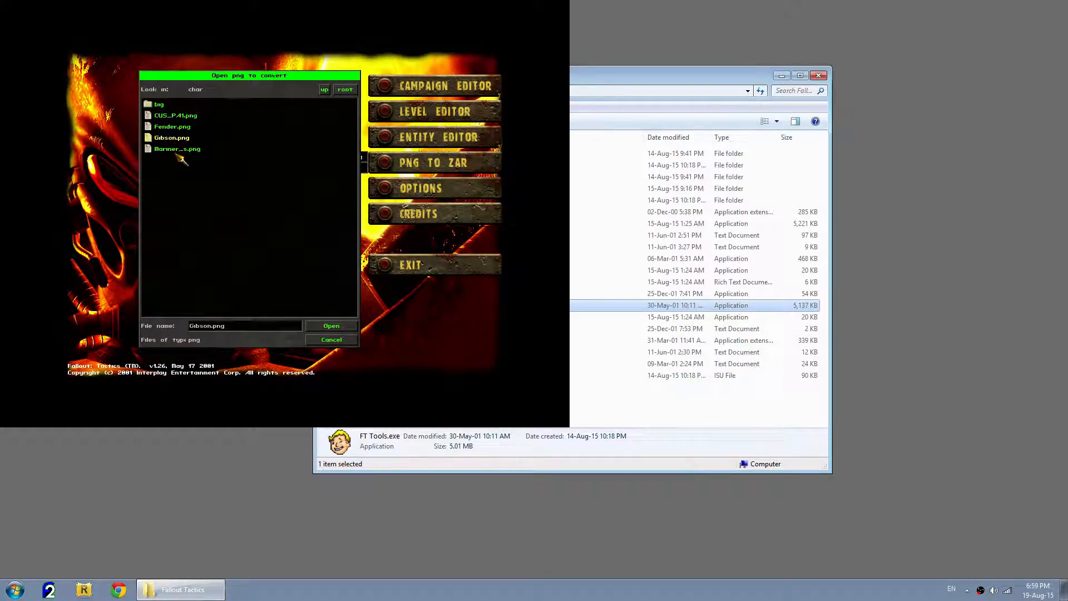
{"action": "left_click", "coordinate": [342, 327]}
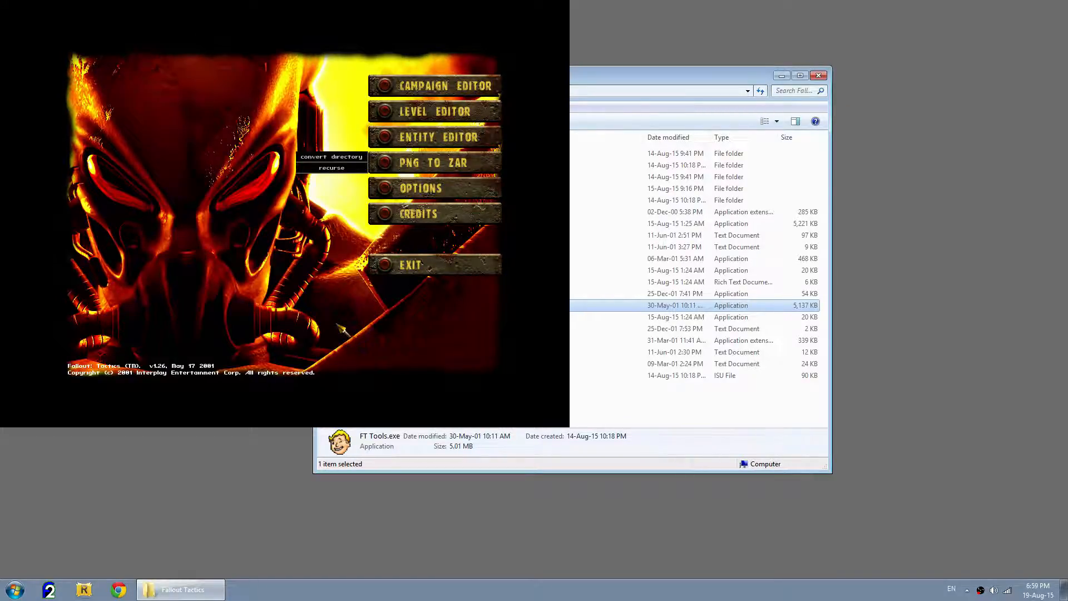
{"action": "left_click", "coordinate": [392, 266]}
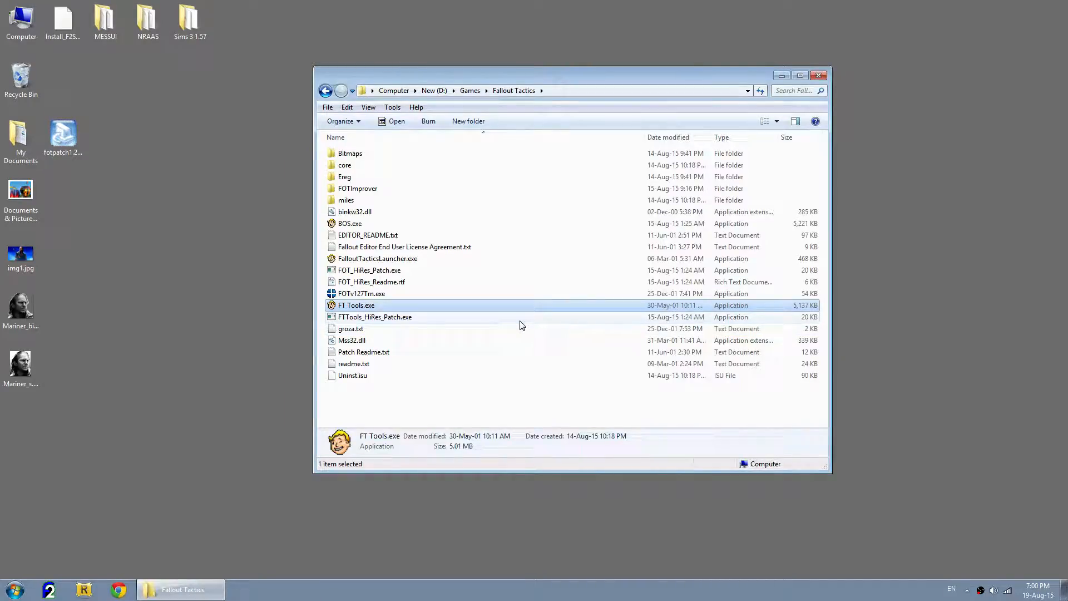
Step: Open the core\gui\char folder and check for the converted Mariner_s.zar file
{"action": "left_click", "coordinate": [351, 165]}
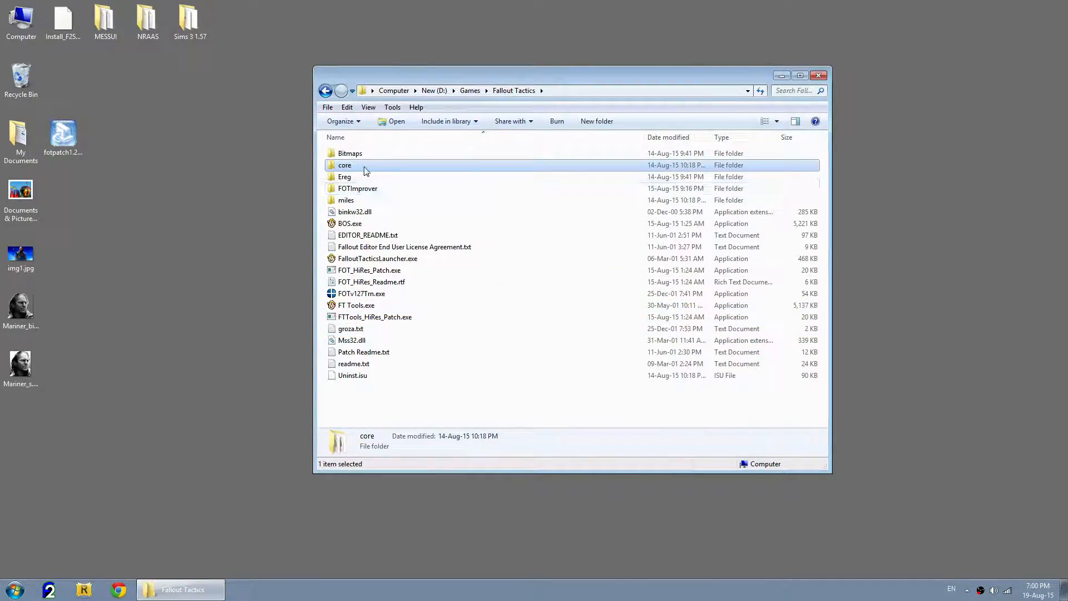
{"action": "double_click", "coordinate": [345, 165]}
{"action": "double_click", "coordinate": [375, 190]}
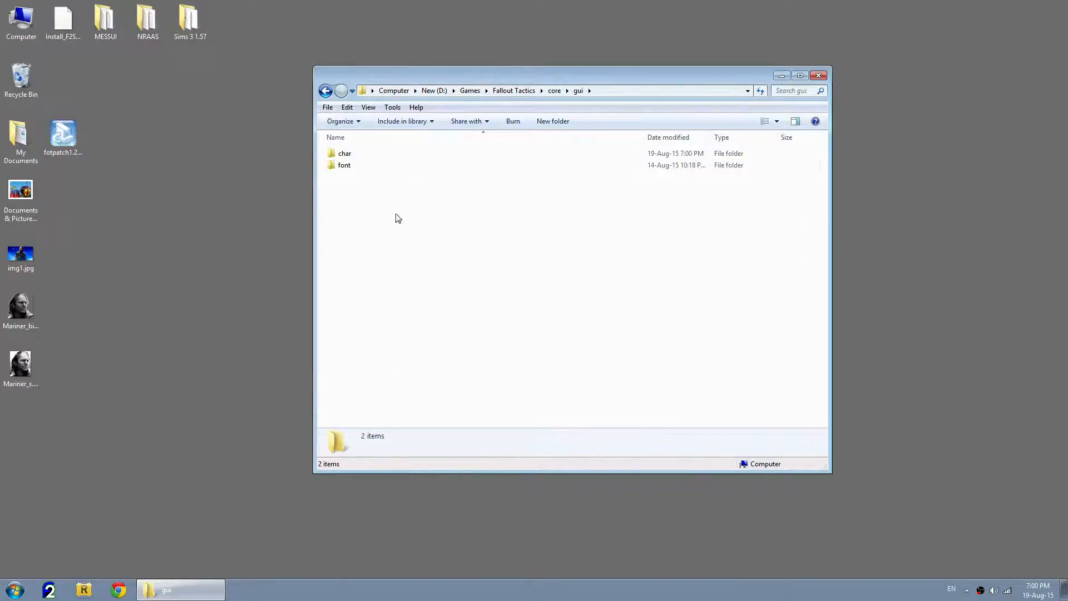
{"action": "double_click", "coordinate": [345, 154]}
{"action": "left_click", "coordinate": [361, 201]}
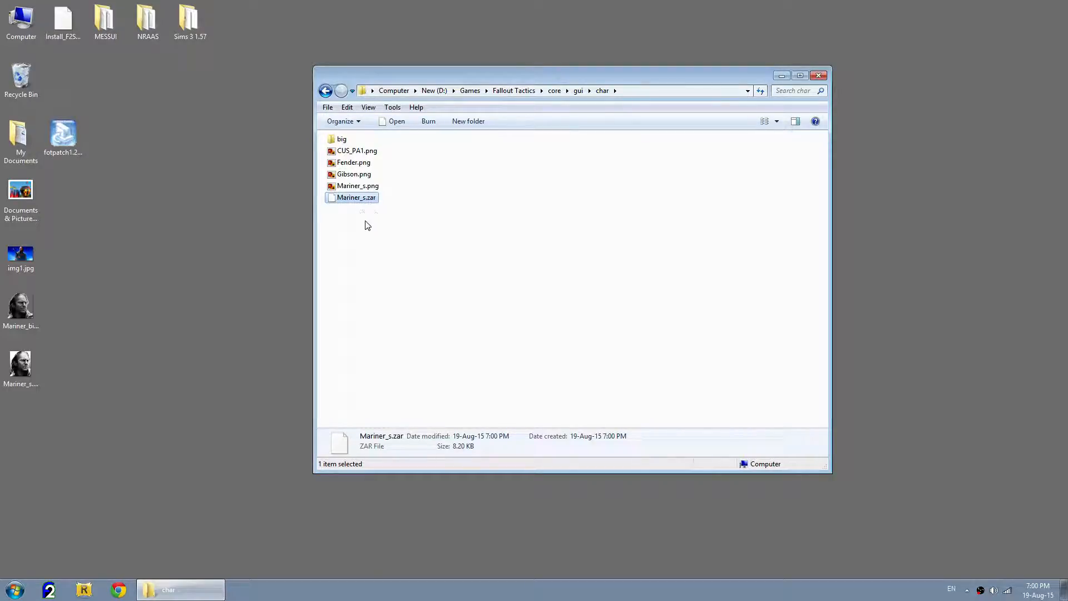
{"action": "left_click", "coordinate": [373, 218]}
{"action": "left_click", "coordinate": [372, 198]}
{"action": "left_click", "coordinate": [407, 236]}
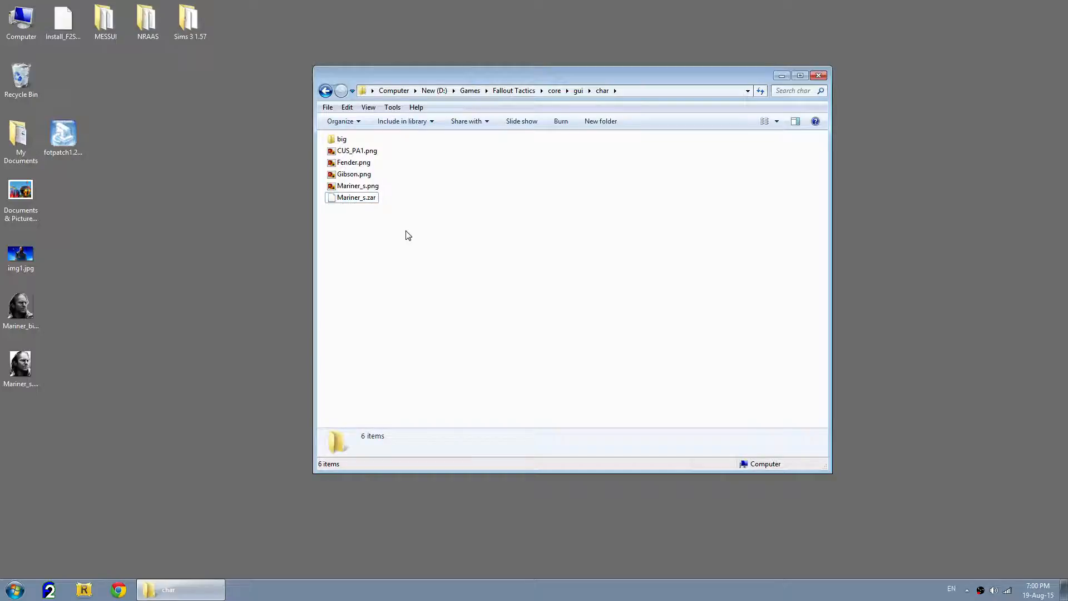
Step: Launch Fallout Tactics, start a single-player game and open the character creation screen
{"action": "left_click", "coordinate": [629, 20]}
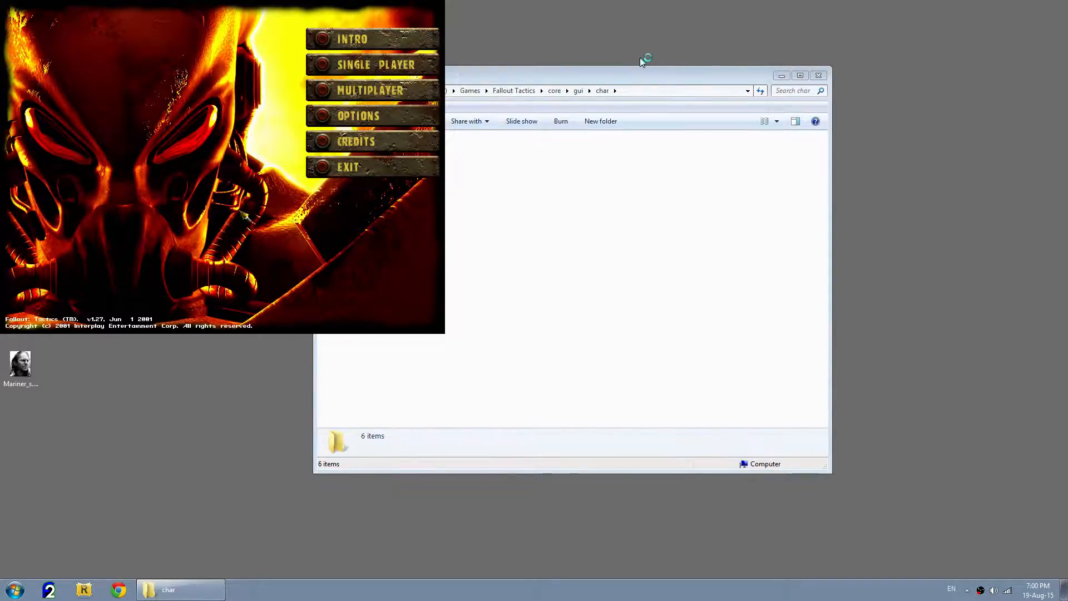
{"action": "left_click", "coordinate": [325, 66]}
{"action": "left_click", "coordinate": [325, 66]}
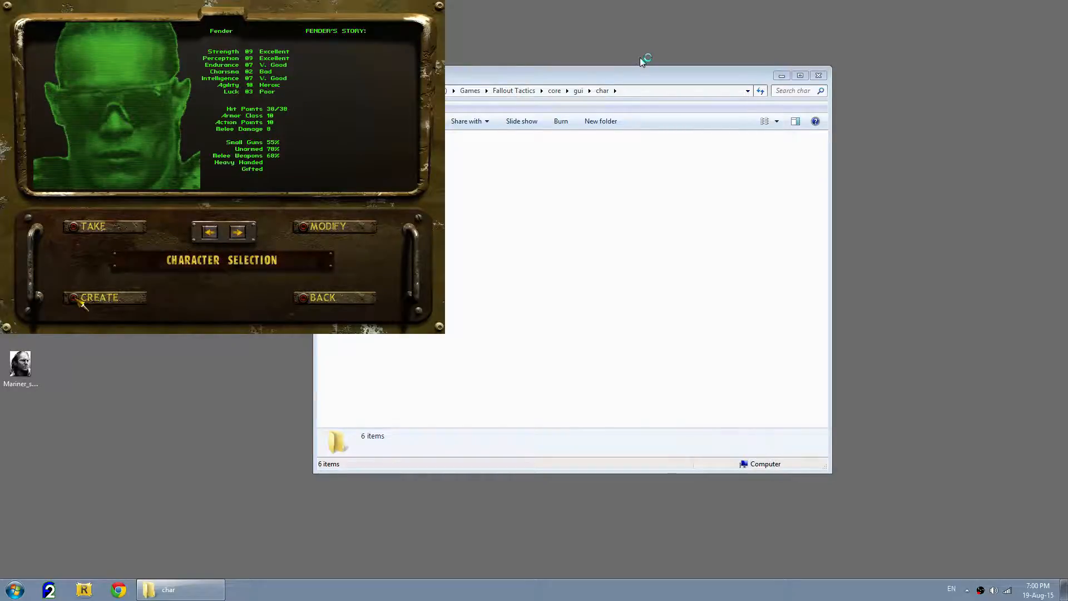
{"action": "left_click", "coordinate": [95, 298]}
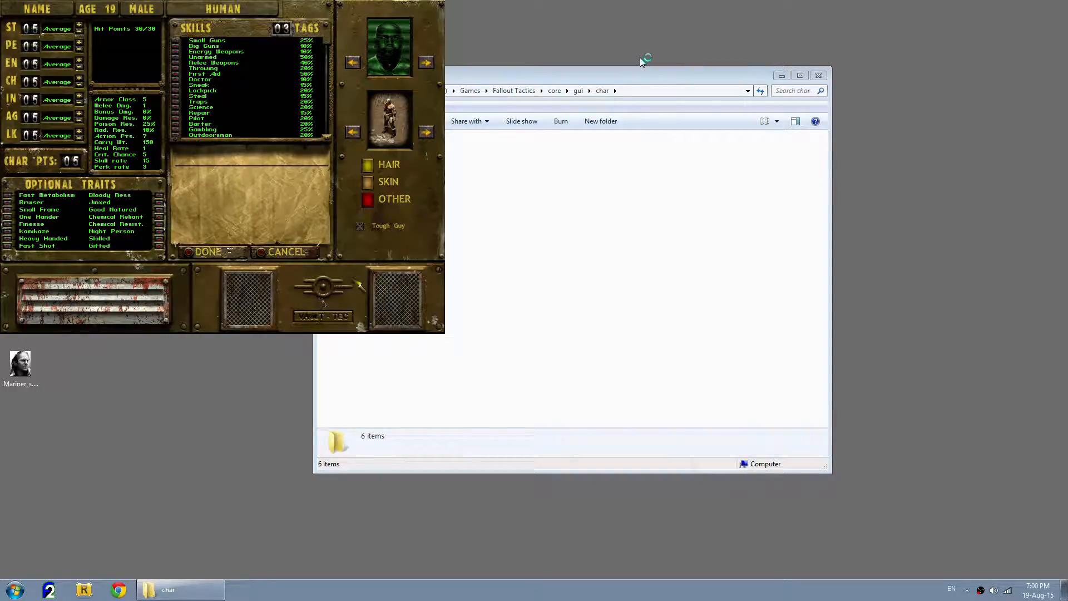
{"action": "left_click", "coordinate": [268, 254]}
{"action": "left_click", "coordinate": [75, 303]}
Step: Cycle through the portraits in character creation to check for the custom Mariner portrait, and return to character selection
{"action": "left_click", "coordinate": [426, 62]}
{"action": "left_click", "coordinate": [427, 62]}
{"action": "left_click", "coordinate": [426, 62]}
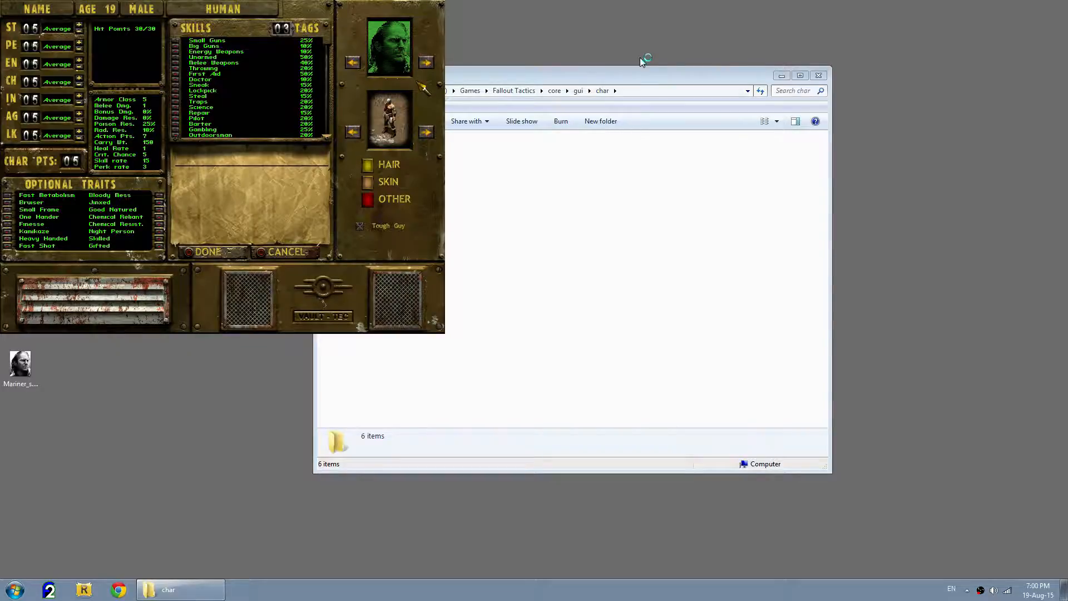
{"action": "left_click", "coordinate": [426, 63]}
{"action": "left_click", "coordinate": [427, 62]}
{"action": "left_click", "coordinate": [427, 63]}
{"action": "left_click", "coordinate": [427, 62]}
{"action": "left_click", "coordinate": [427, 62]}
{"action": "left_click", "coordinate": [426, 62]}
{"action": "left_click", "coordinate": [427, 62]}
{"action": "left_click", "coordinate": [427, 62]}
{"action": "left_click", "coordinate": [434, 64]}
{"action": "left_click", "coordinate": [433, 63]}
{"action": "left_click", "coordinate": [434, 63]}
{"action": "left_click", "coordinate": [434, 63]}
{"action": "left_click", "coordinate": [434, 63]}
{"action": "left_click", "coordinate": [434, 64]}
{"action": "left_click", "coordinate": [264, 253]}
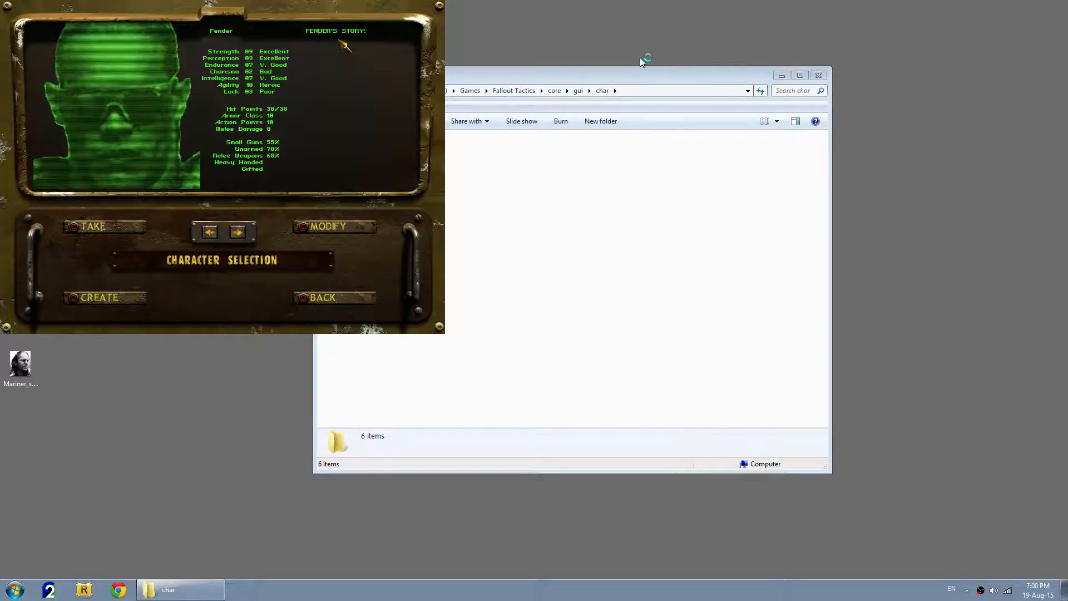
Step: Leave character selection and exit Fallout Tactics from the main menu
{"action": "left_click", "coordinate": [306, 301]}
{"action": "left_click", "coordinate": [322, 112]}
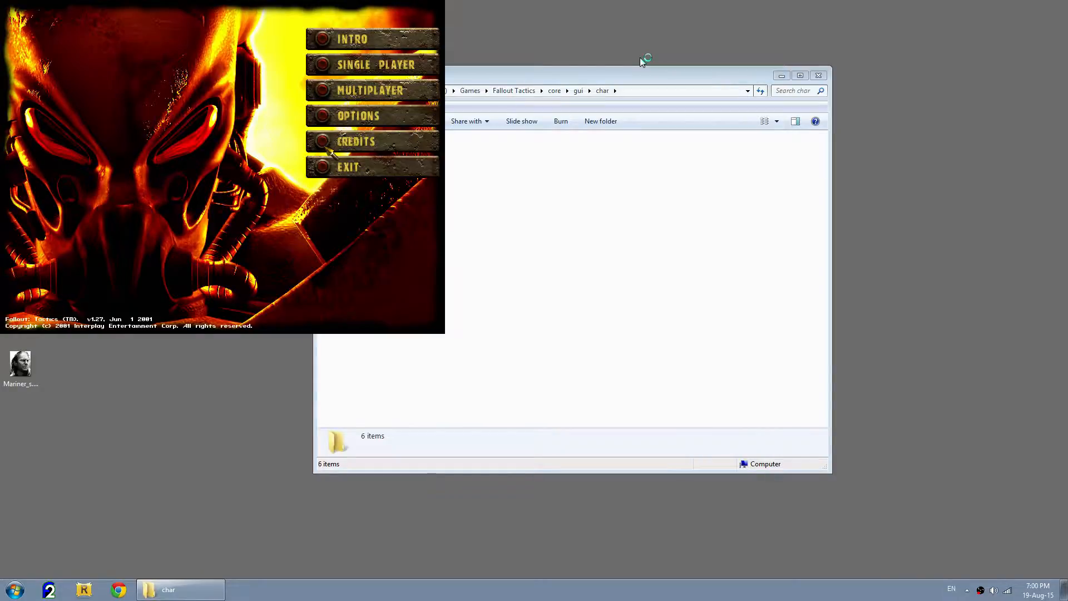
{"action": "left_click", "coordinate": [319, 164]}
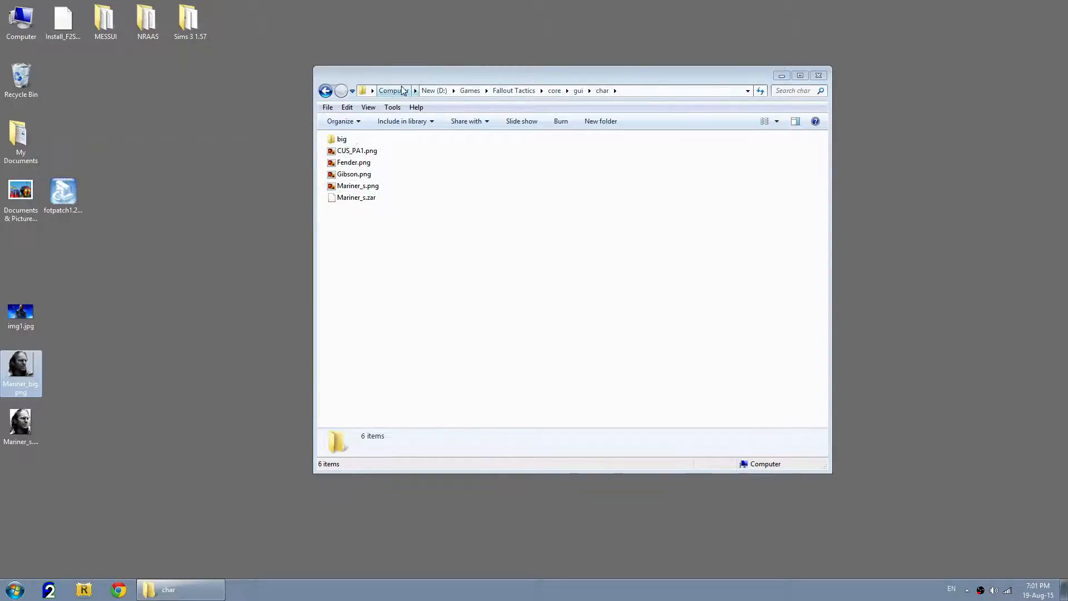
Step: Copy Mariner_big.png from the desktop into the core\gui\char\big folder
{"action": "left_click", "coordinate": [323, 90]}
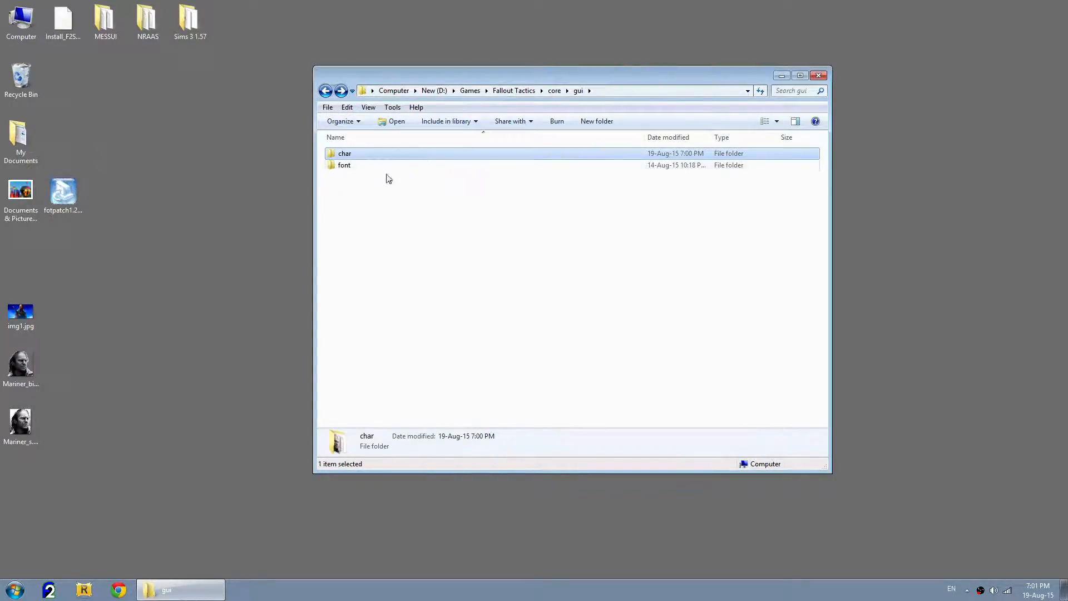
{"action": "left_click_drag", "start_coordinate": [538, 78], "coordinate": [521, 79]}
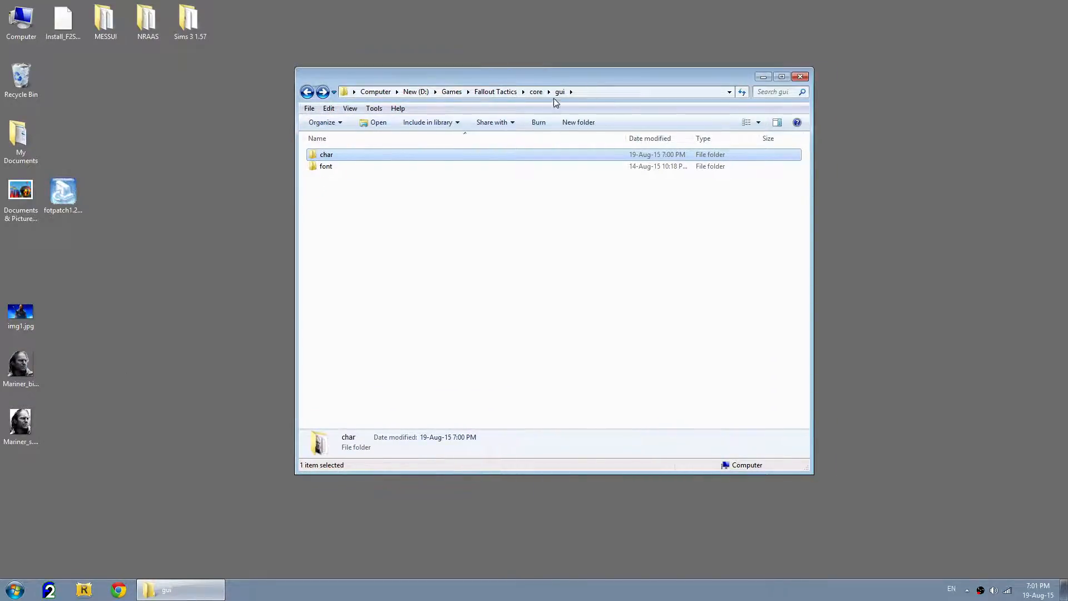
{"action": "double_click", "coordinate": [348, 158]}
{"action": "double_click", "coordinate": [332, 141]}
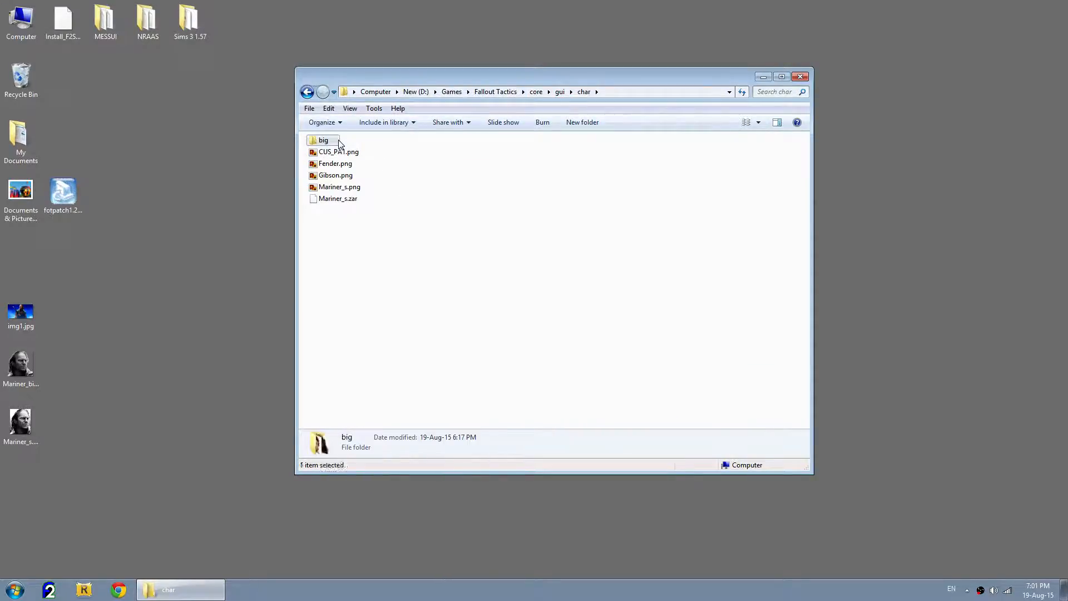
{"action": "left_click", "coordinate": [28, 380]}
{"action": "left_click", "coordinate": [366, 366]}
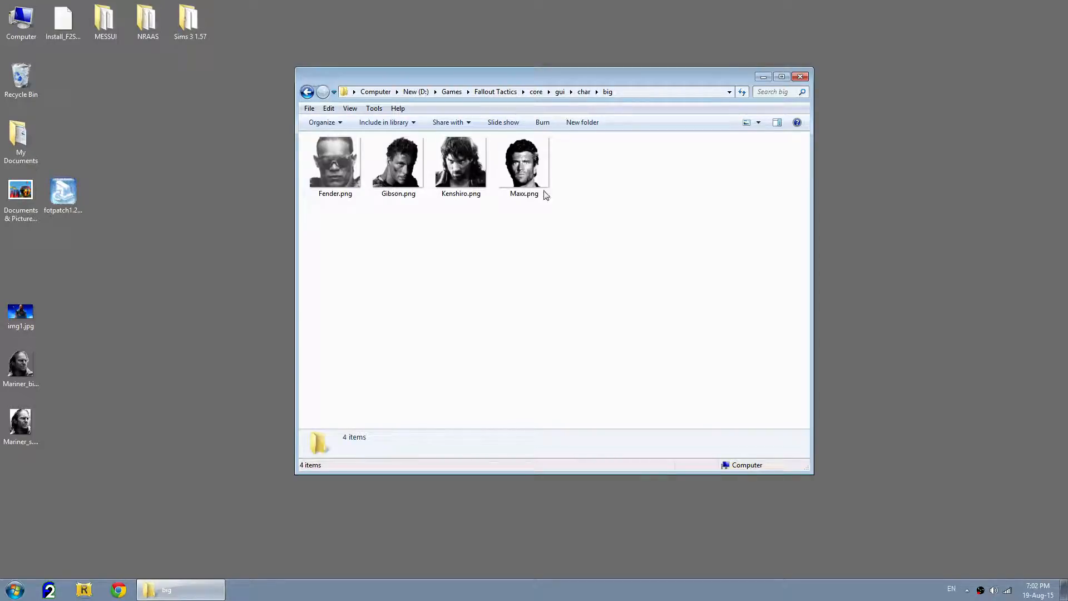
{"action": "key", "text": "ctrl+v"}
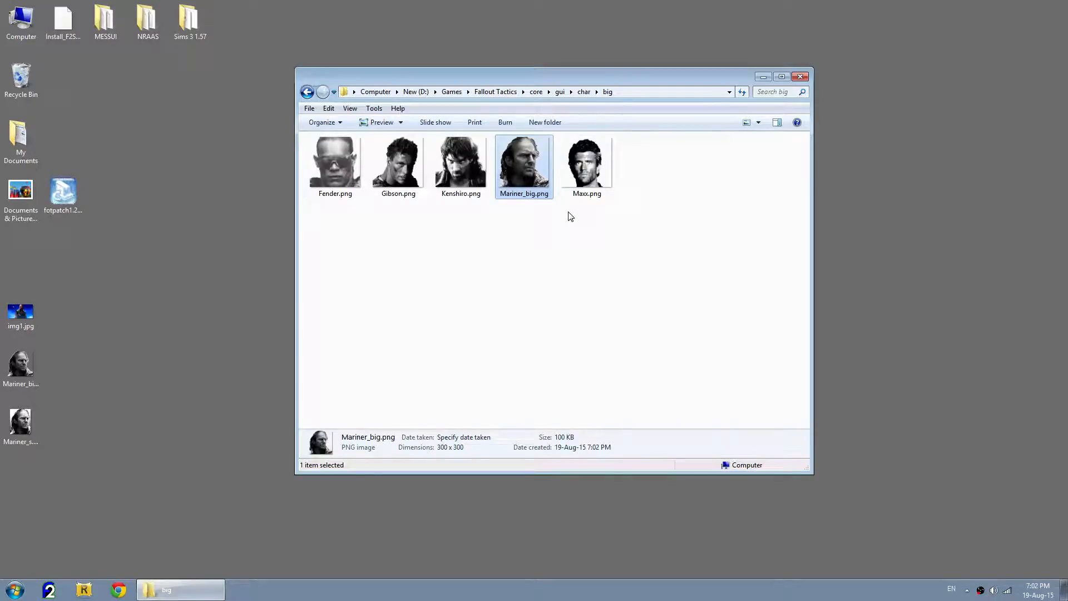
Step: Compare the dimensions of the portrait images in the big folder, including Kenshiro.png, Maxx.png and Mariner_big.png
{"action": "left_click_drag", "start_coordinate": [320, 233], "coordinate": [635, 138]}
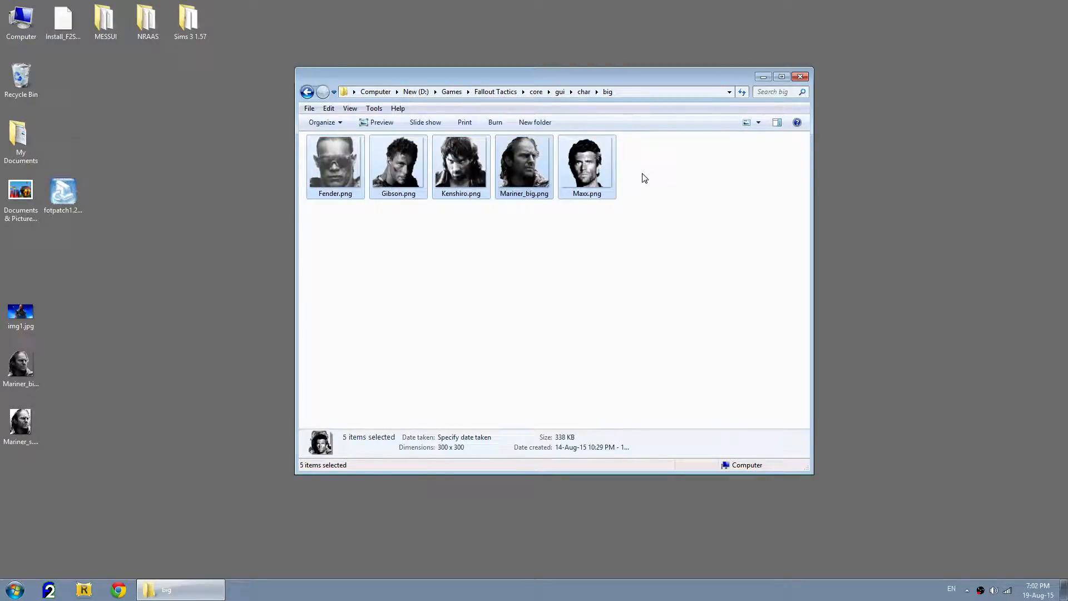
{"action": "left_click", "coordinate": [524, 269]}
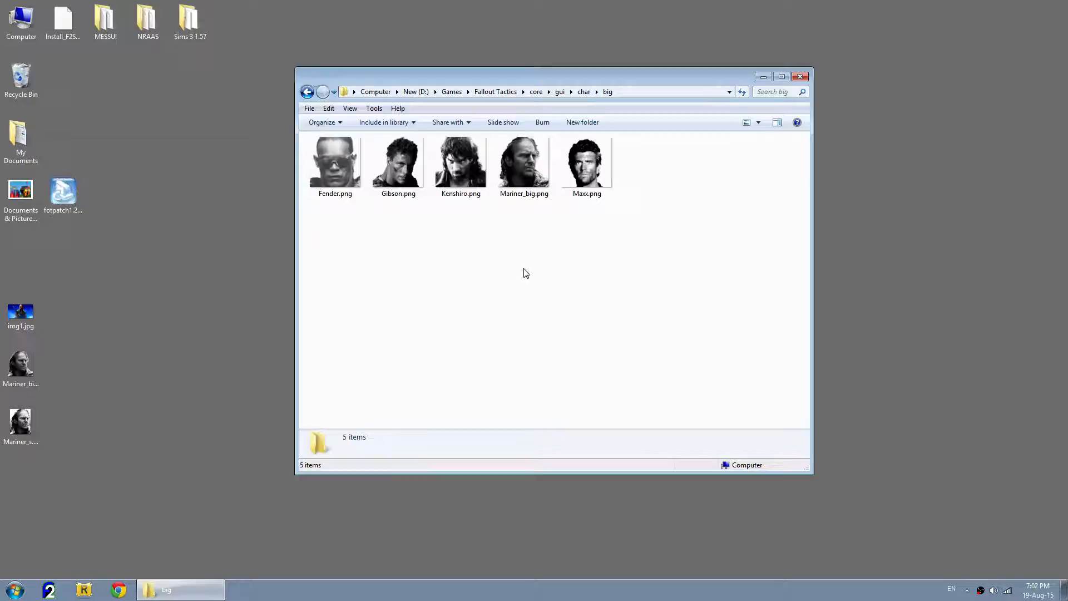
{"action": "left_click", "coordinate": [462, 170]}
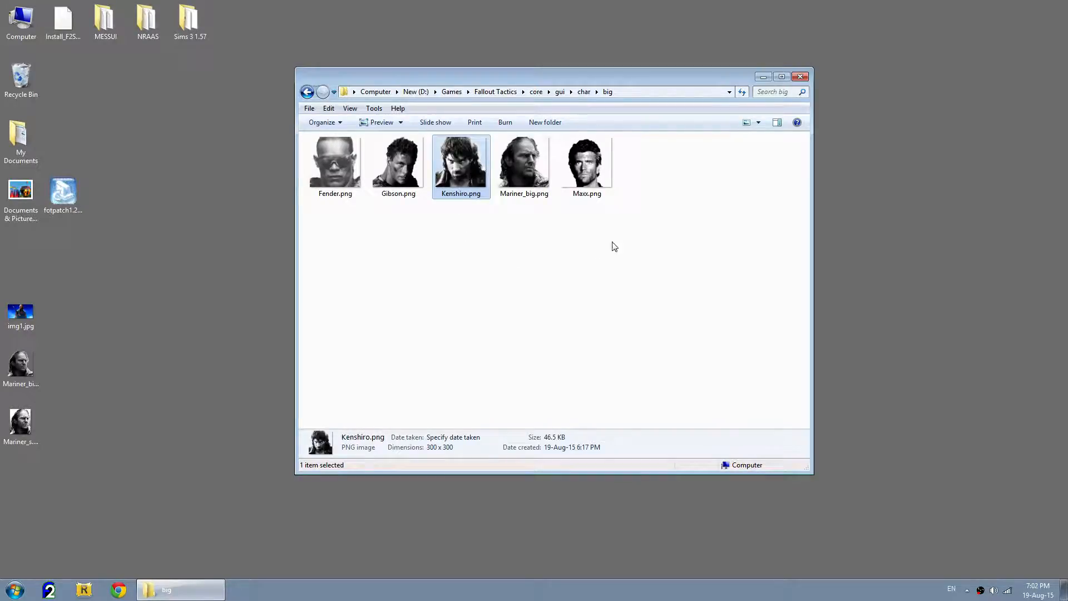
{"action": "left_click", "coordinate": [589, 173]}
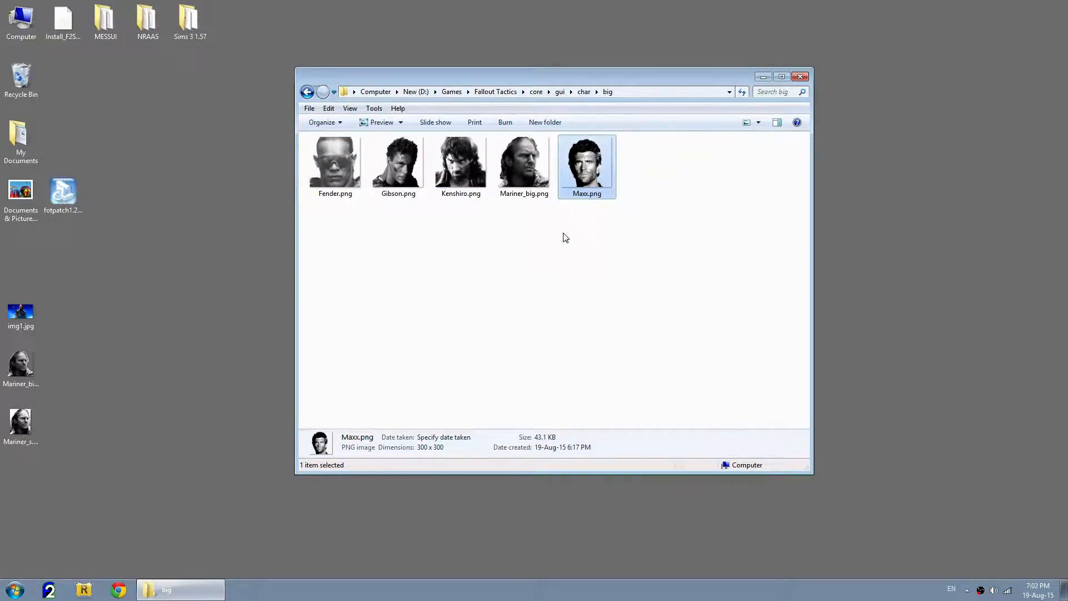
{"action": "left_click", "coordinate": [522, 167]}
{"action": "left_click", "coordinate": [548, 285]}
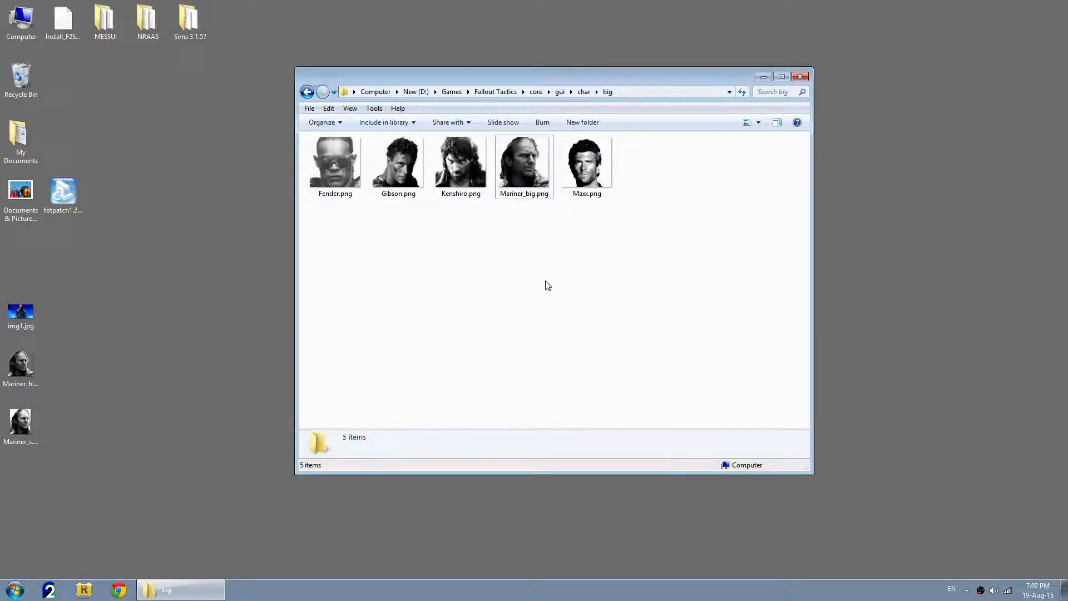
Step: Open the game folder inside core\locale
{"action": "left_click", "coordinate": [308, 92]}
{"action": "left_click", "coordinate": [308, 92]}
{"action": "left_click", "coordinate": [308, 92]}
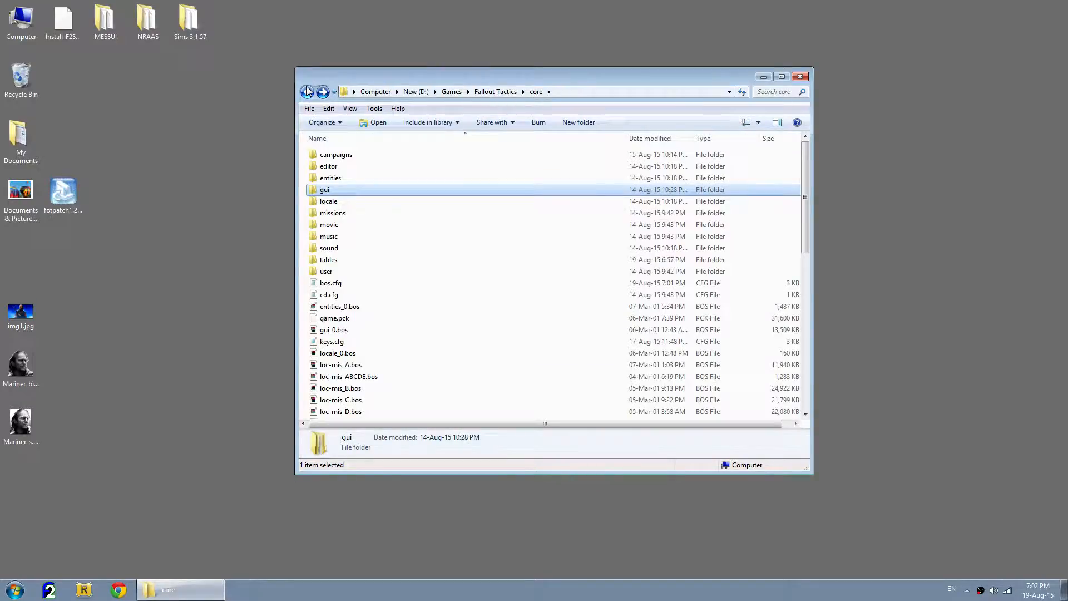
{"action": "double_click", "coordinate": [348, 203]}
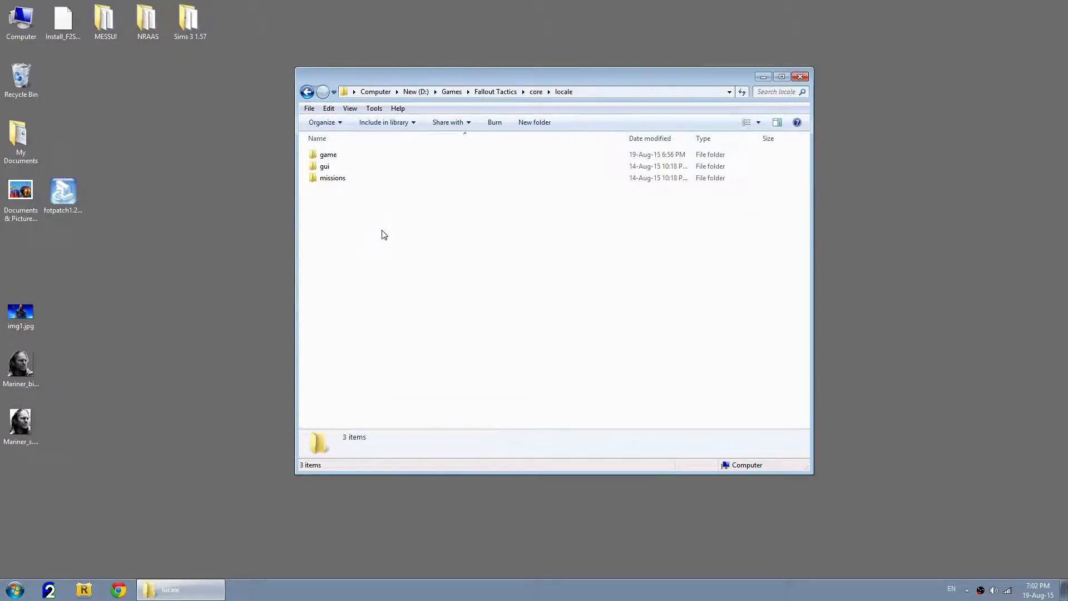
{"action": "double_click", "coordinate": [344, 155]}
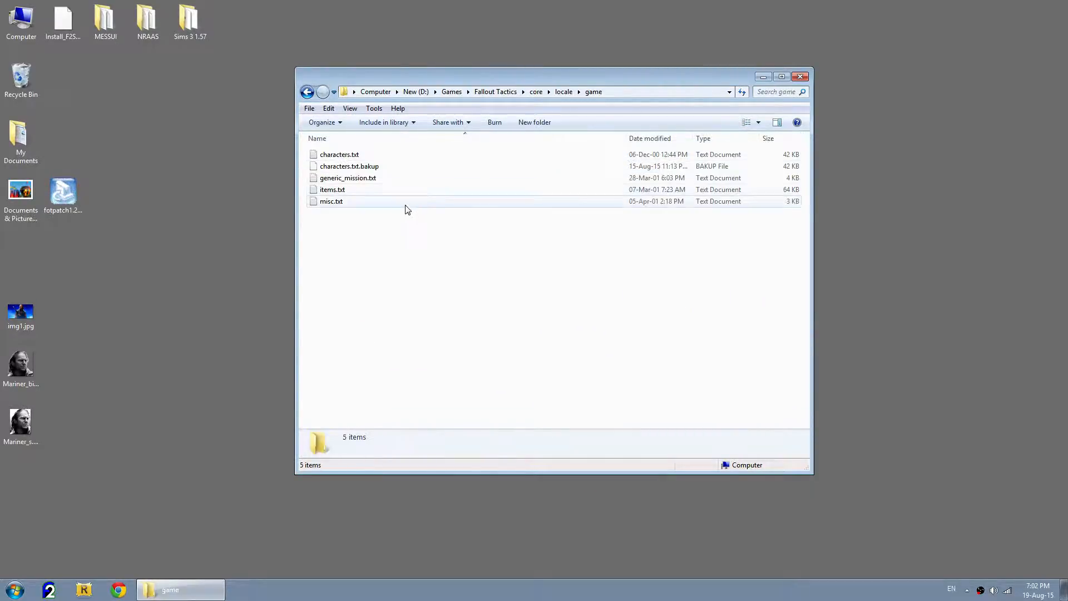
Step: Delete characters.txt and rename characters.txt.bakup as characters.txt to replace it
{"action": "left_click", "coordinate": [346, 154]}
{"action": "key", "text": "Delete"}
{"action": "left_click", "coordinate": [365, 154]}
{"action": "key", "text": "F2"}
{"action": "left_click_drag", "start_coordinate": [362, 155], "coordinate": [486, 159]}
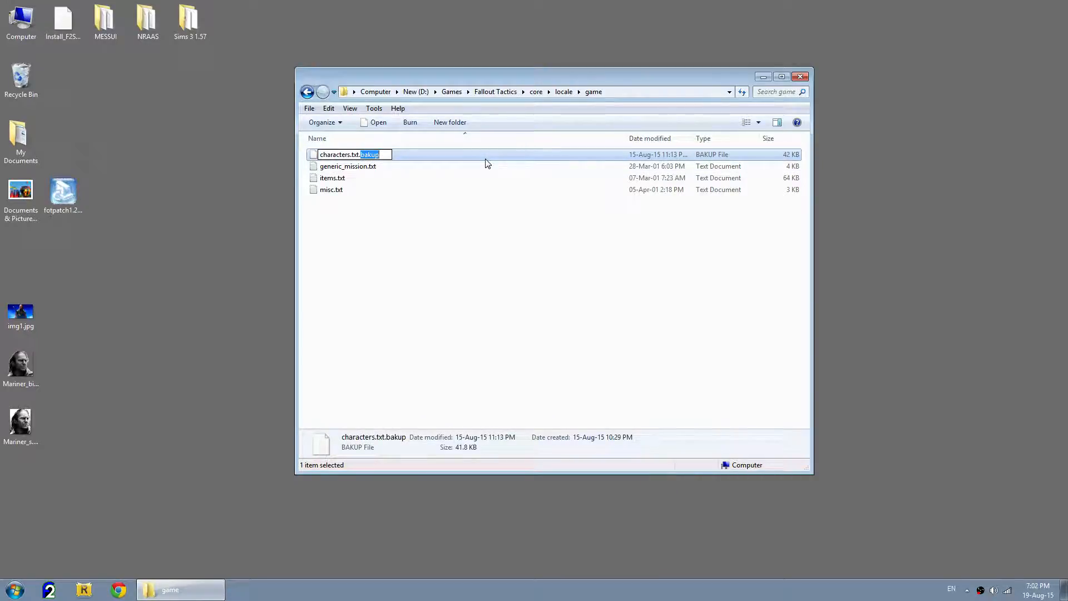
{"action": "key", "text": "BackSpace"}
{"action": "key", "text": "Return"}
{"action": "key", "text": "Return"}
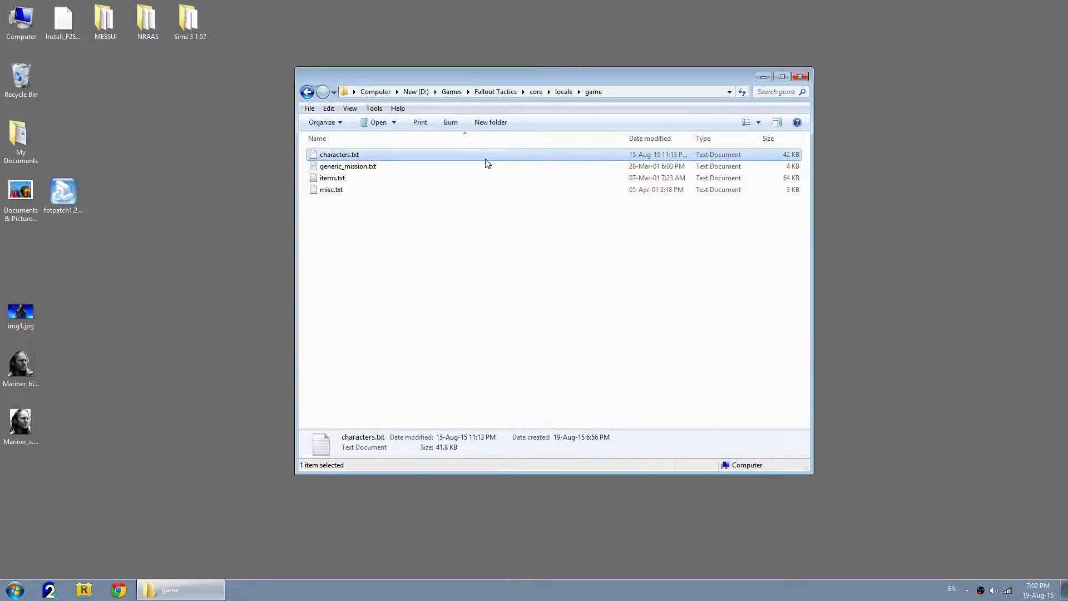
Step: Open the restored characters.txt in Notepad
{"action": "key", "text": "Return"}
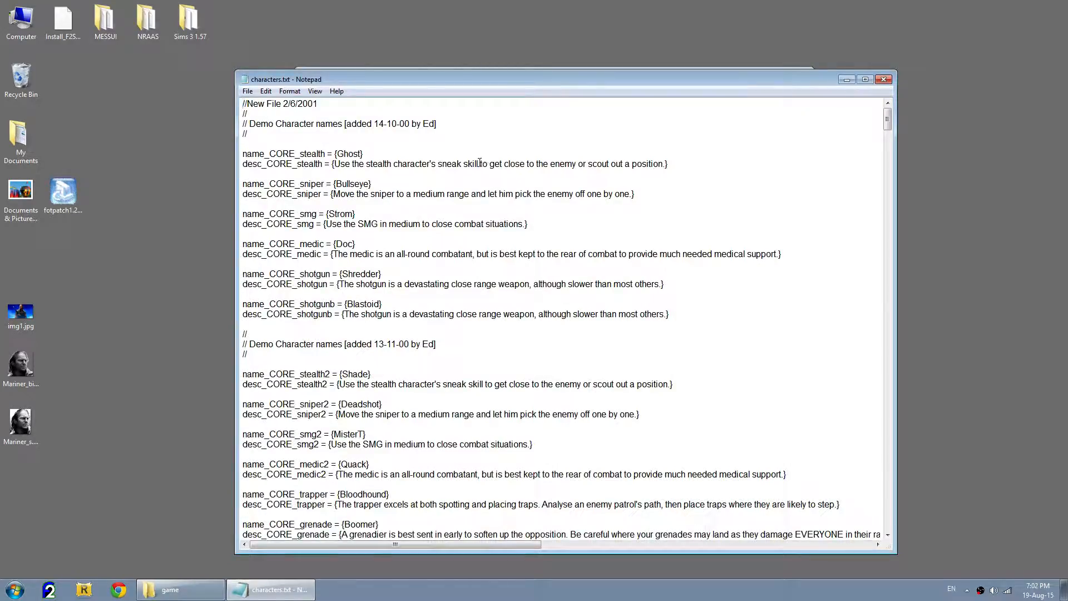
{"action": "left_click", "coordinate": [882, 80]}
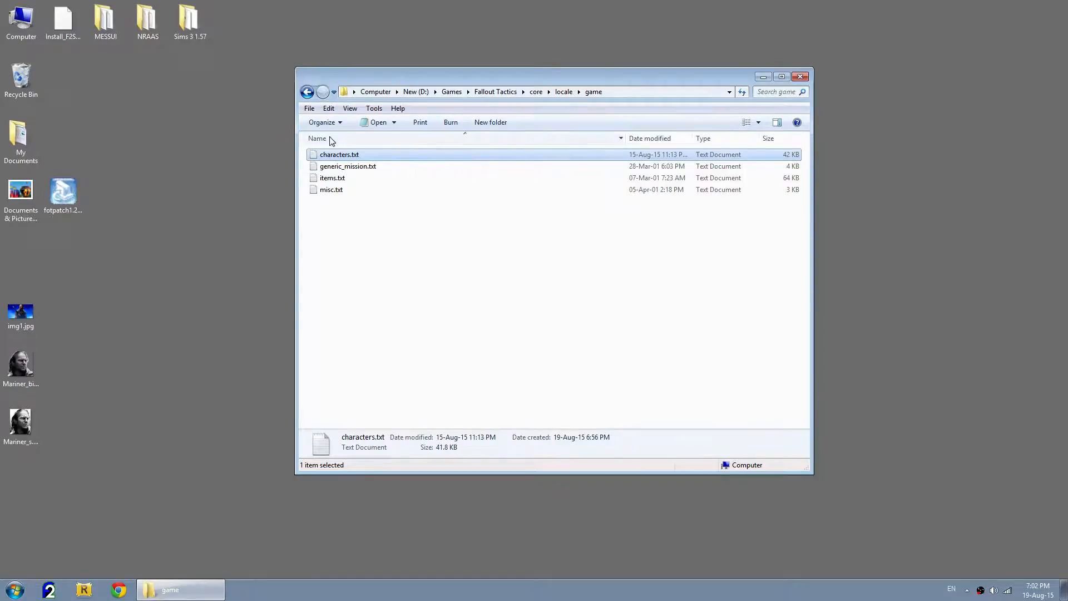
{"action": "right_click", "coordinate": [312, 154]}
{"action": "left_click", "coordinate": [333, 160]}
{"action": "mouse_move", "coordinate": [345, 81]}
{"action": "left_mouse_down"}
{"action": "mouse_move", "coordinate": [349, 66]}
{"action": "mouse_move", "coordinate": [339, 72]}
{"action": "left_mouse_up"}
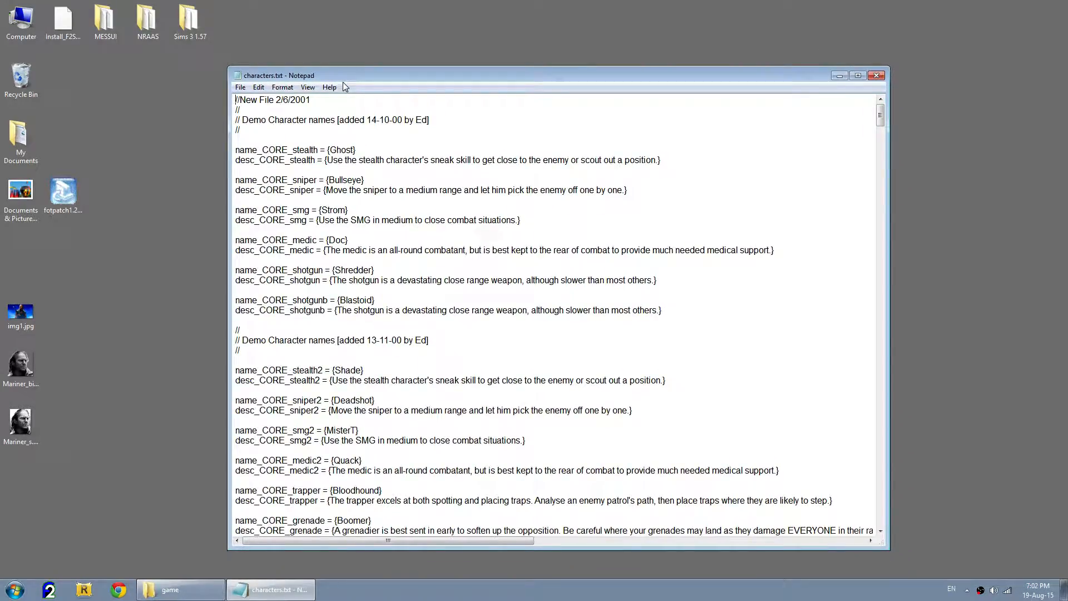
Step: Search characters.txt for "prefab" to locate the starting characters section
{"action": "left_click", "coordinate": [282, 88]}
{"action": "mouse_move", "coordinate": [260, 89]}
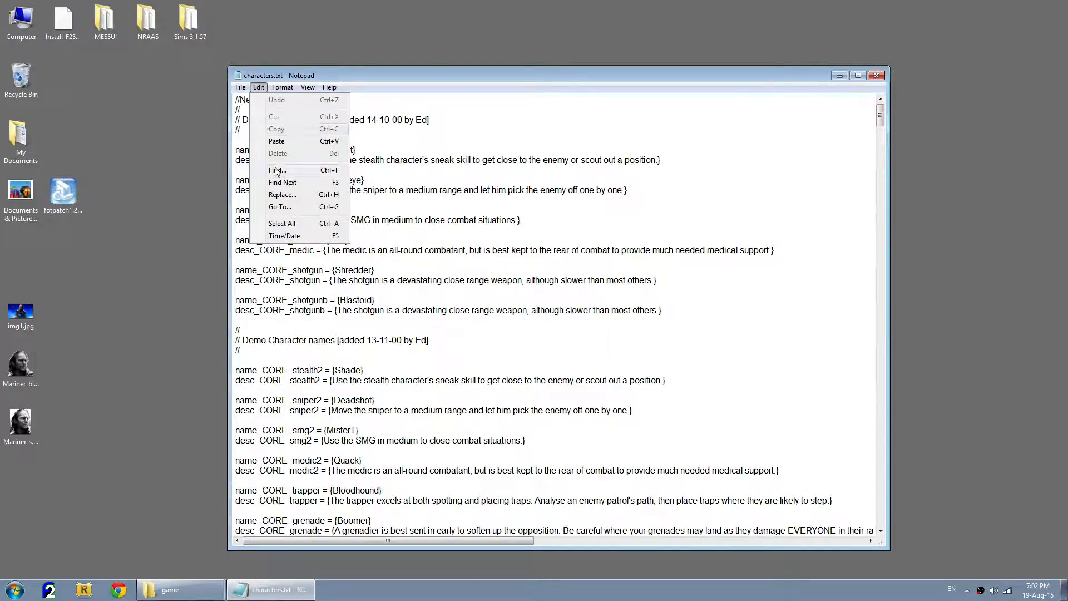
{"action": "left_click", "coordinate": [283, 166]}
{"action": "type", "text": "pre"}
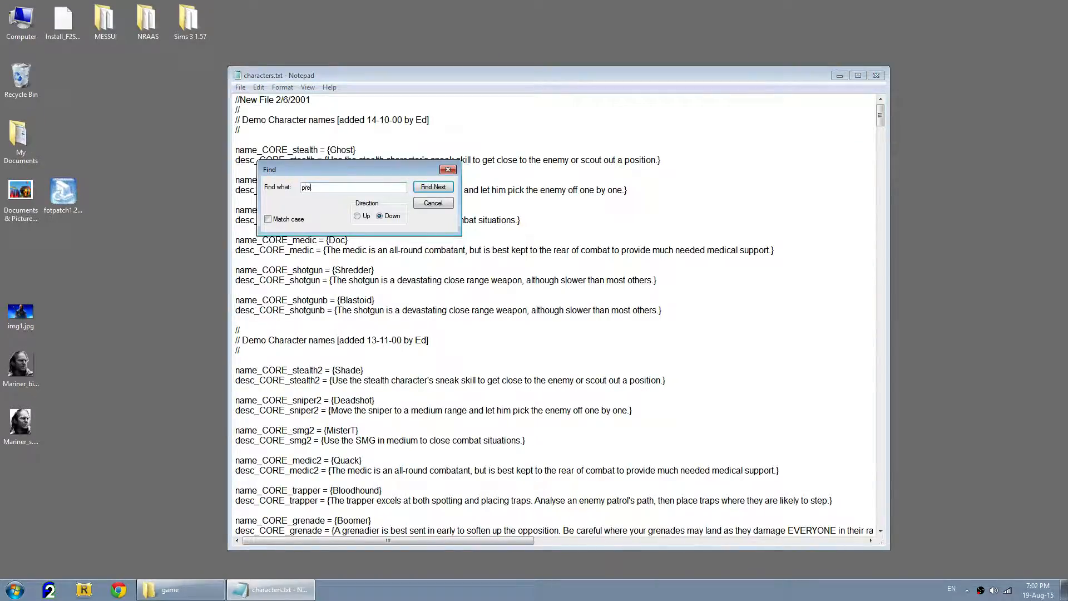
{"action": "type", "text": "fab"}
{"action": "left_click", "coordinate": [433, 187]}
{"action": "left_click", "coordinate": [434, 187]}
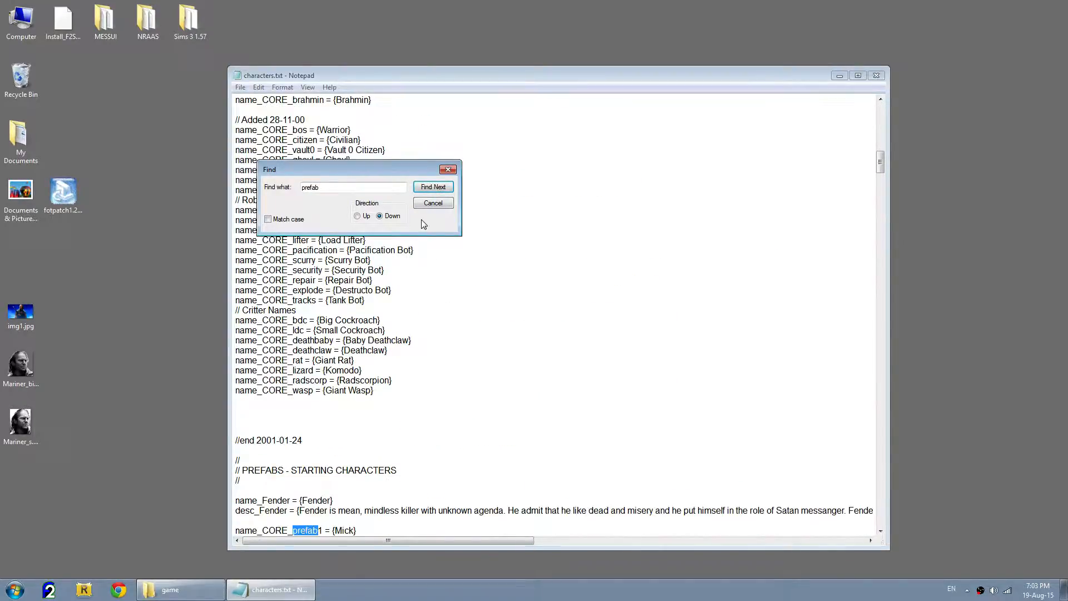
{"action": "left_click", "coordinate": [433, 203]}
Step: Examine the full Fender name and description entry in the starting characters section
{"action": "scroll", "coordinate": [407, 363], "scroll_direction": "down", "scroll_amount": 6}
{"action": "left_click_drag", "start_coordinate": [236, 320], "coordinate": [875, 329]}
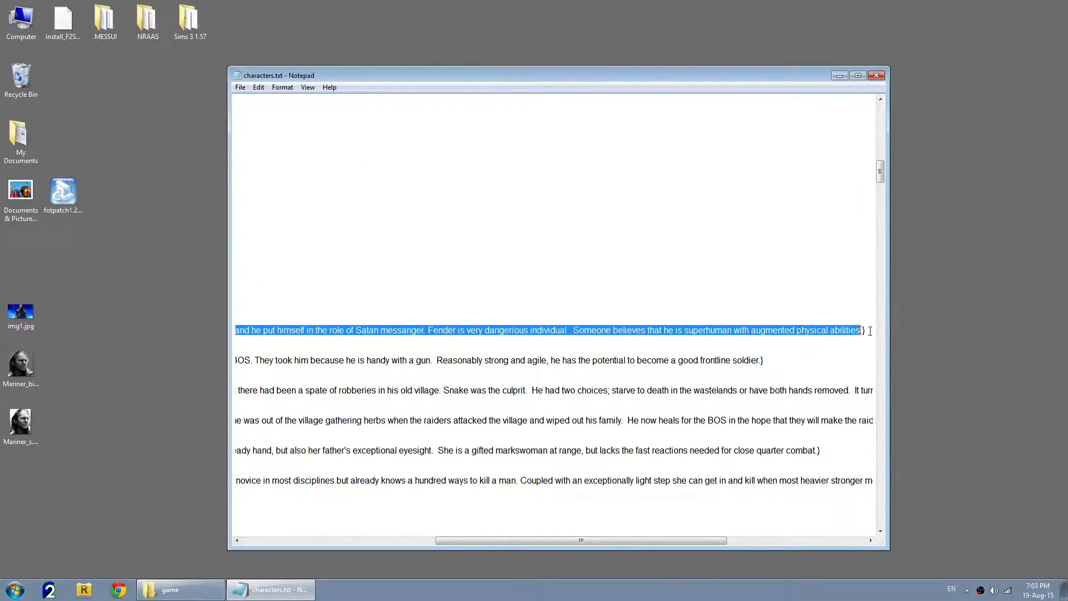
{"action": "left_click", "coordinate": [871, 331]}
{"action": "left_click_drag", "start_coordinate": [654, 542], "coordinate": [437, 533]}
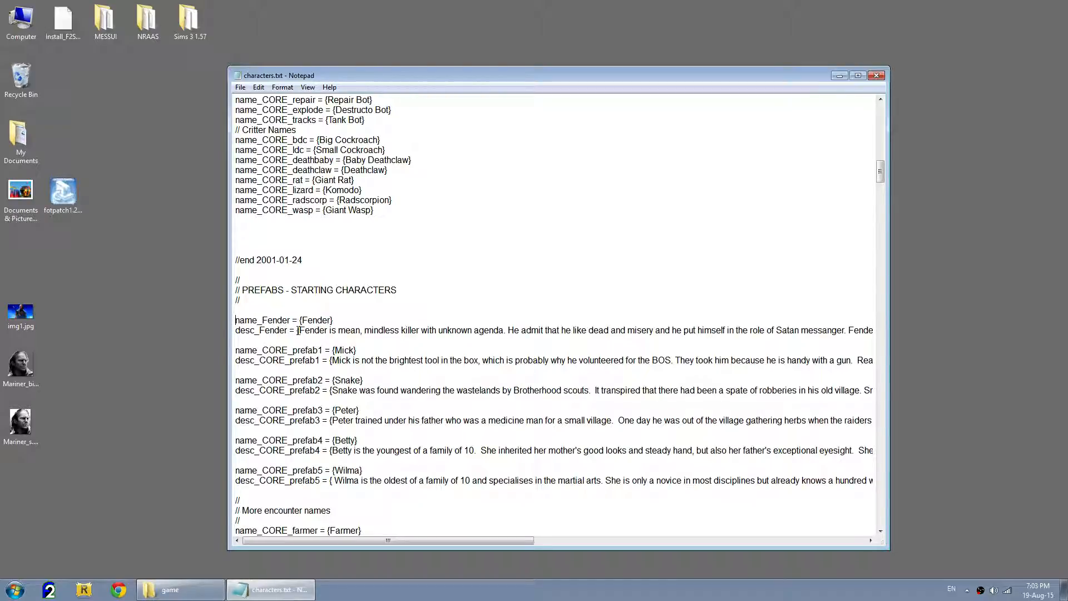
Step: Insert two blank lines between the Fender and CORE_prefab1 entries and place the cursor there for a new entry
{"action": "key", "text": "Down"}
{"action": "key", "text": "Down"}
{"action": "key", "text": "Down"}
{"action": "key", "text": "Return"}
{"action": "key", "text": "Return"}
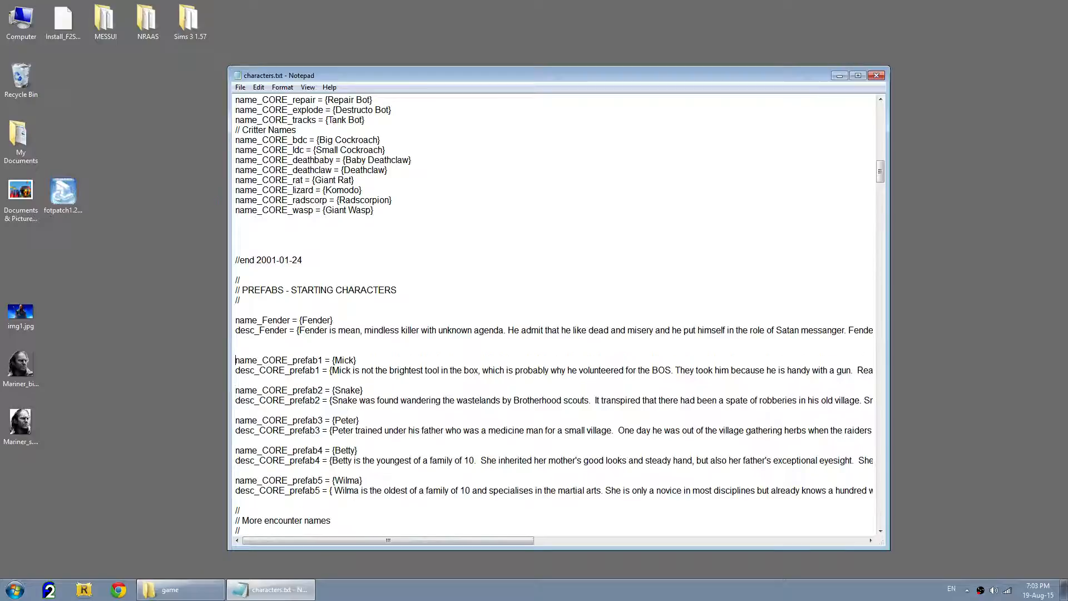
{"action": "key", "text": "Up"}
{"action": "key", "text": "Up"}
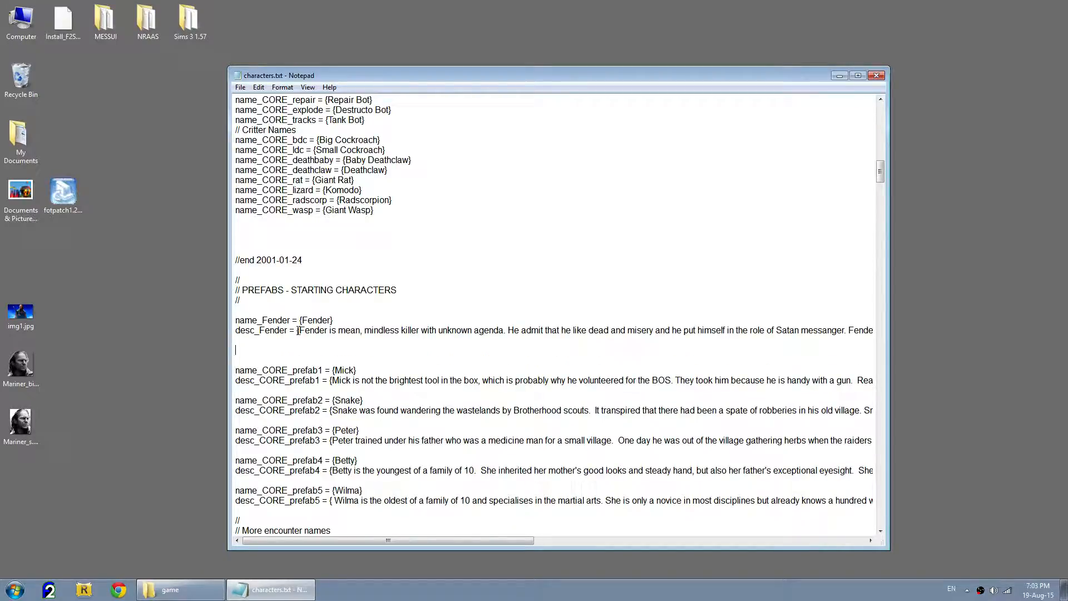
Step: Switch to Chrome, look up Waterworld on IMDB.com and check its cast list for Mariner, and close the browser
{"action": "left_click", "coordinate": [121, 592]}
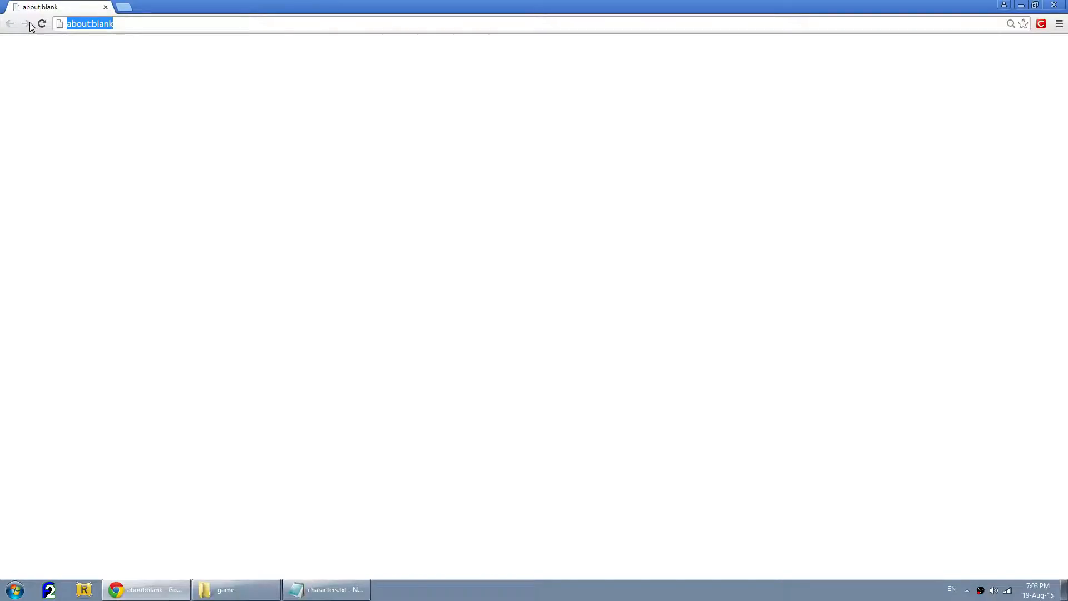
{"action": "type", "text": "IMDB.com"}
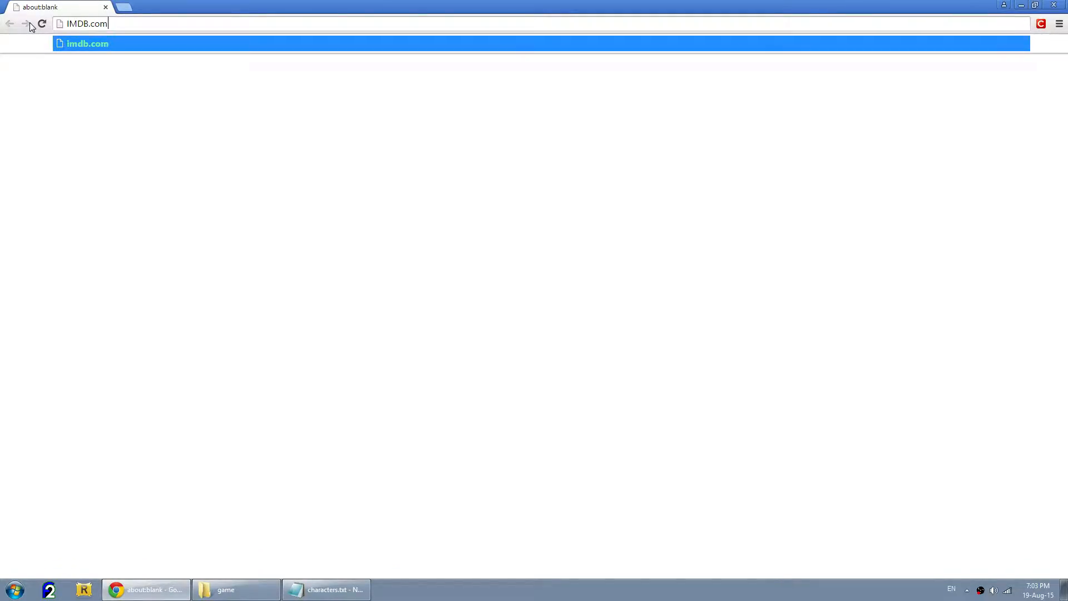
{"action": "key", "text": "Return"}
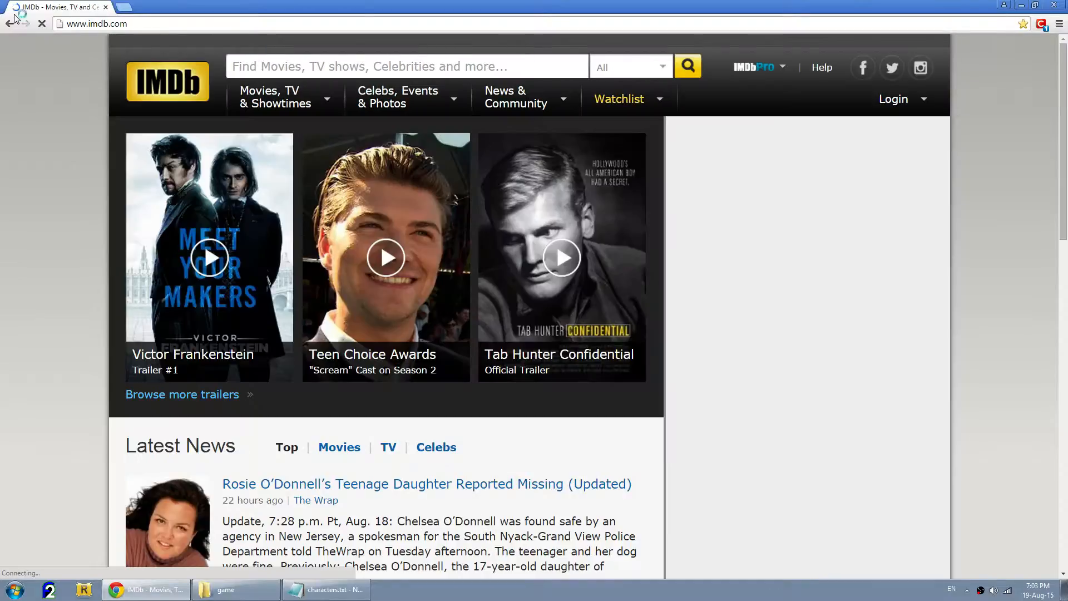
{"action": "type", "text": "wa"}
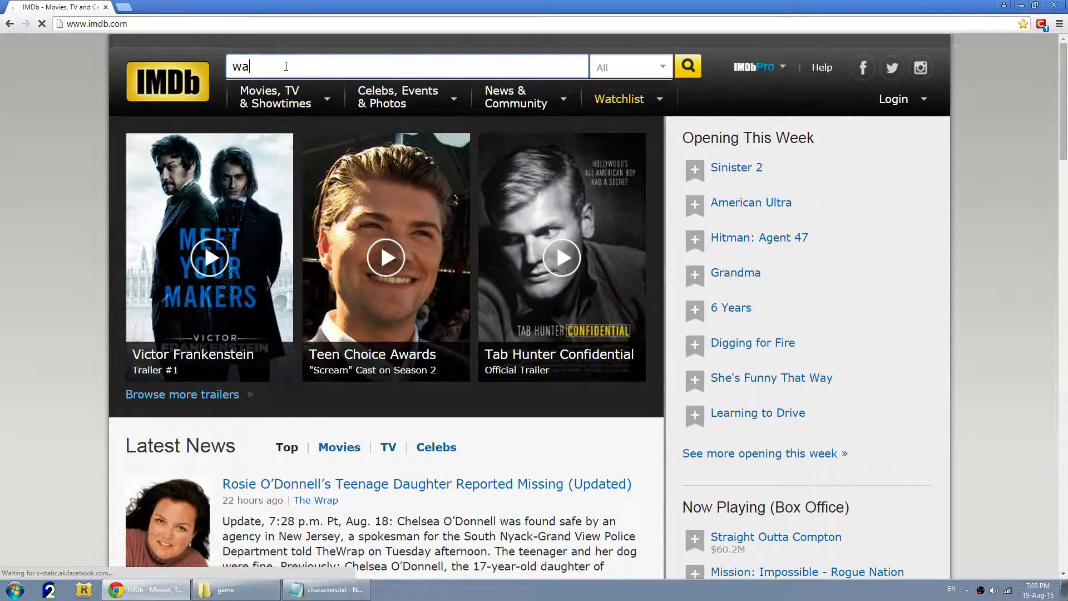
{"action": "type", "text": "terworld"}
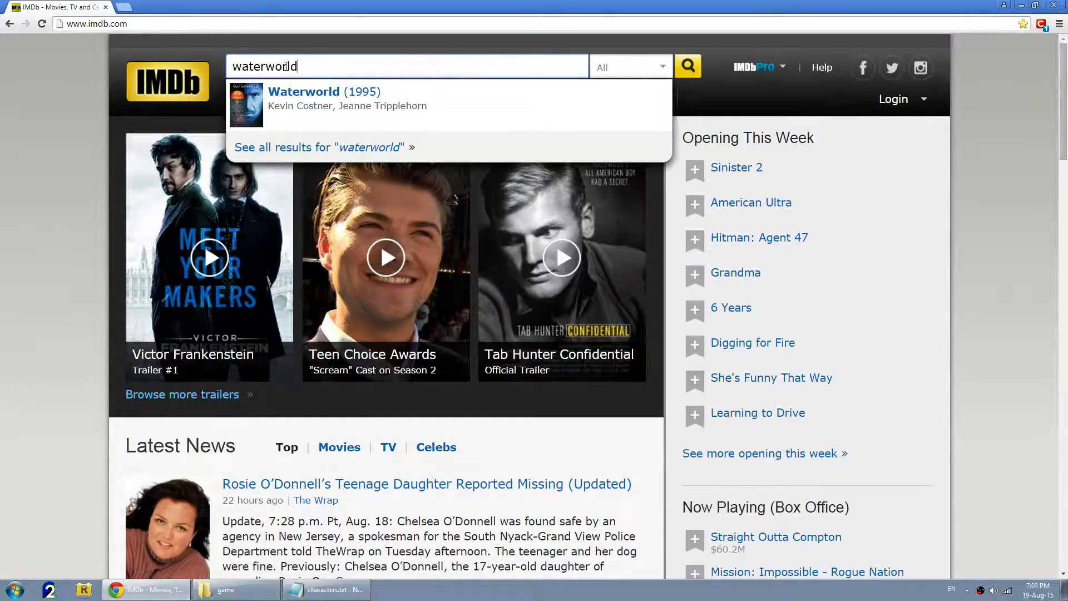
{"action": "left_click", "coordinate": [337, 103]}
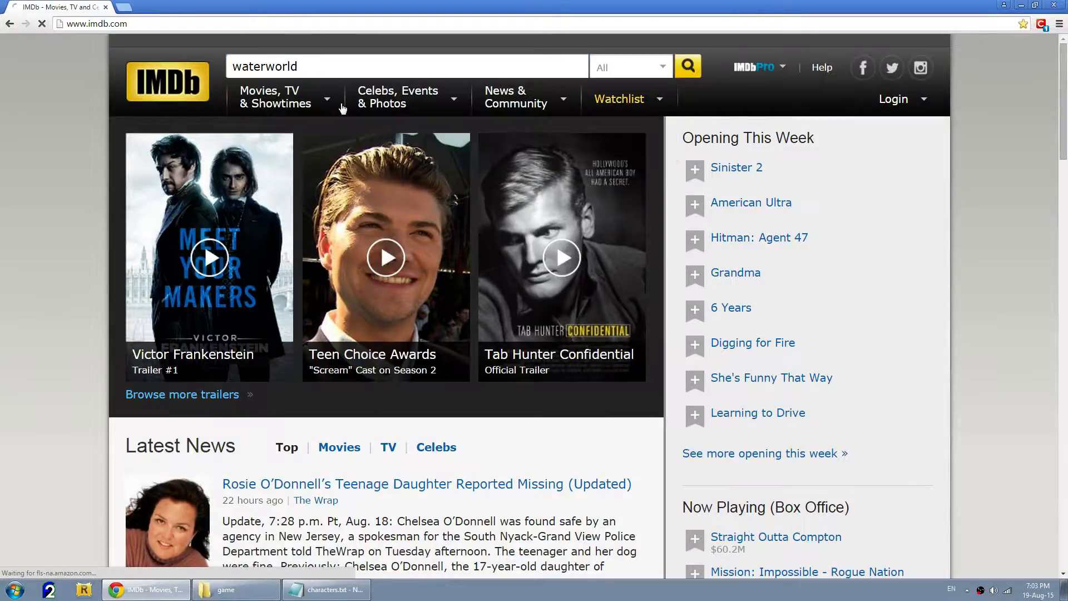
{"action": "scroll", "coordinate": [341, 105], "scroll_direction": "down", "scroll_amount": 15}
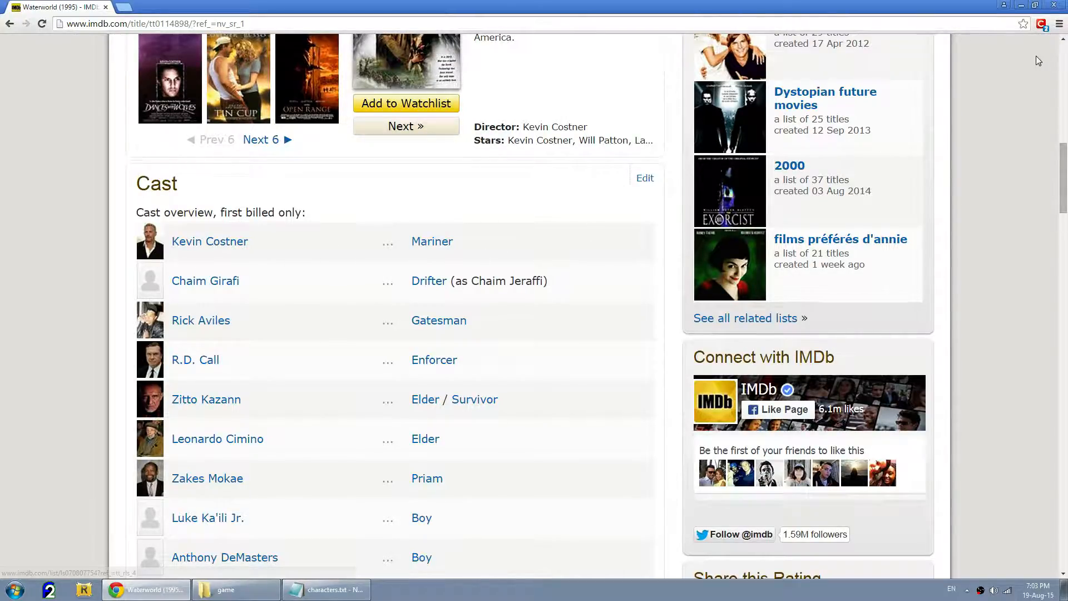
{"action": "left_click", "coordinate": [1053, 6]}
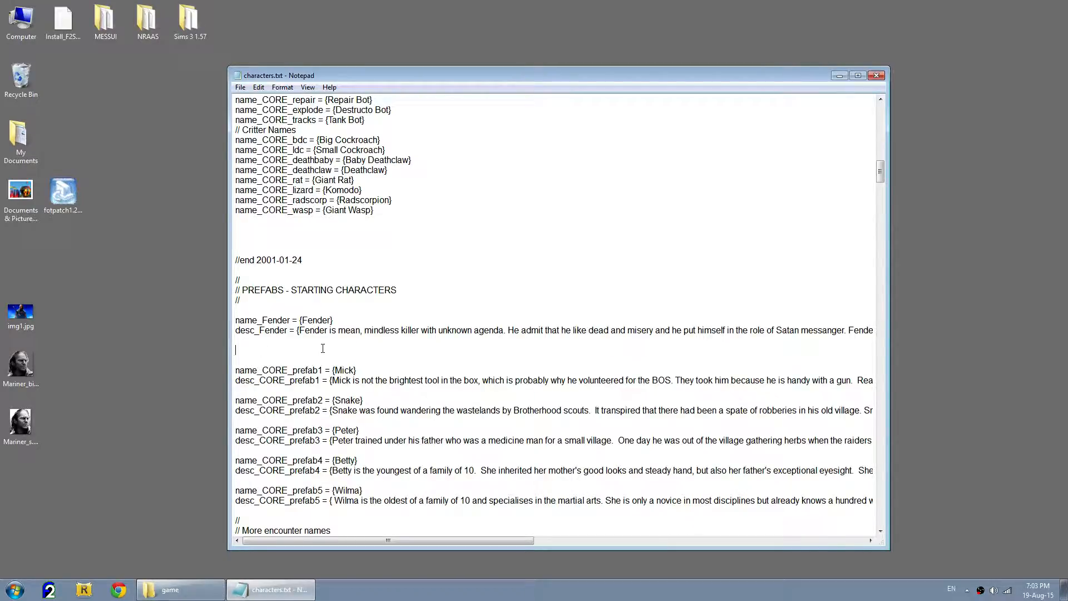
Step: Start the new entry between Fender and CORE_prefab1 with name_Mariner_big = { and highlight its Mariner_big identifier
{"action": "type", "text": "name_"}
{"action": "type", "text": "Mariner"}
{"action": "type", "text": "_big = {"}
{"action": "left_click_drag", "start_coordinate": [309, 350], "coordinate": [263, 350]}
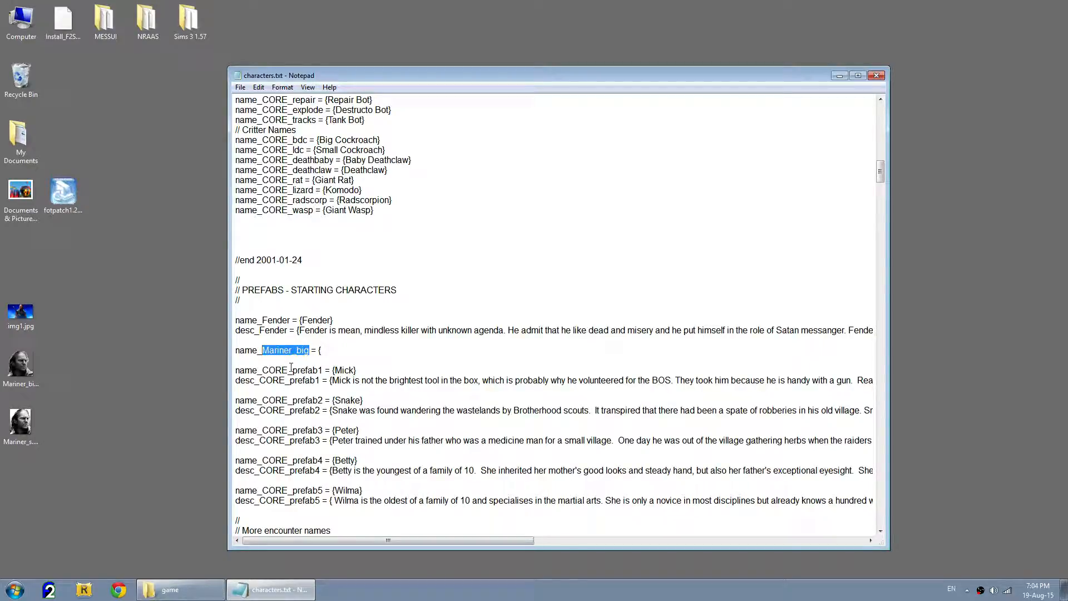
{"action": "left_click", "coordinate": [282, 360]}
{"action": "left_click_drag", "start_coordinate": [238, 351], "coordinate": [241, 352]}
{"action": "left_click", "coordinate": [253, 351]}
{"action": "left_click", "coordinate": [262, 351]}
{"action": "left_click_drag", "start_coordinate": [264, 350], "coordinate": [310, 350]}
Step: Switch to the file explorer and open the core\gui\char\big folder of Fallout Tactics beside the text file
{"action": "left_click", "coordinate": [207, 589]}
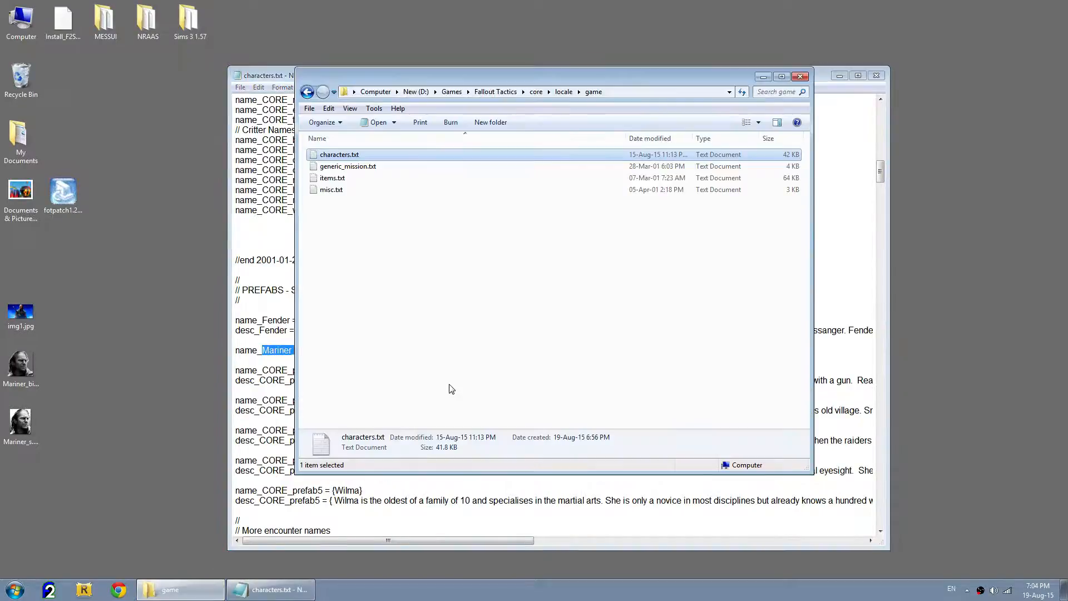
{"action": "left_click", "coordinate": [537, 92]}
{"action": "left_click_drag", "start_coordinate": [532, 75], "coordinate": [740, 86]}
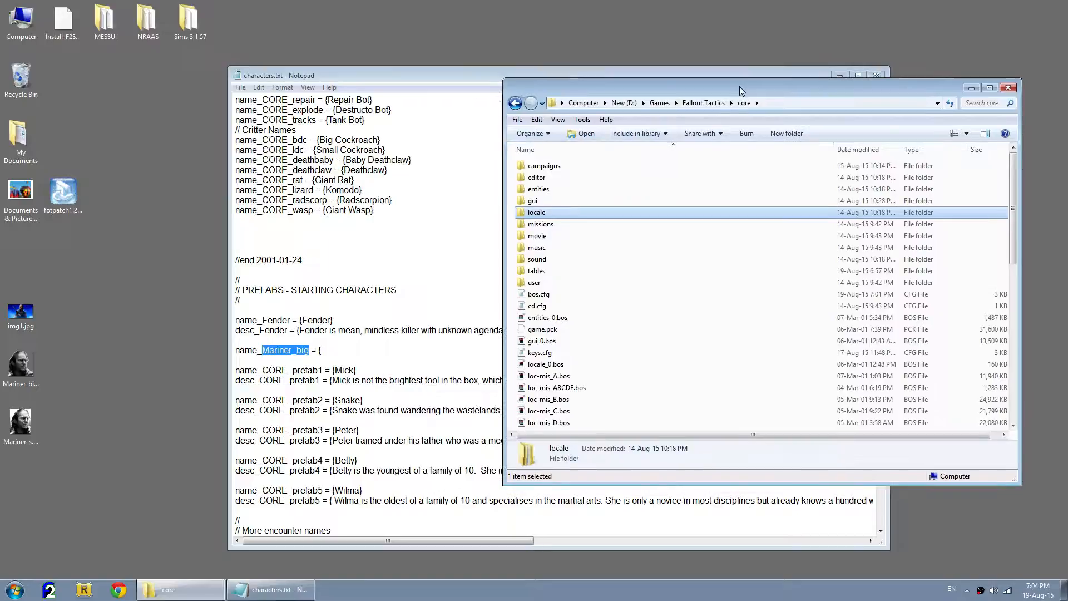
{"action": "double_click", "coordinate": [556, 201]}
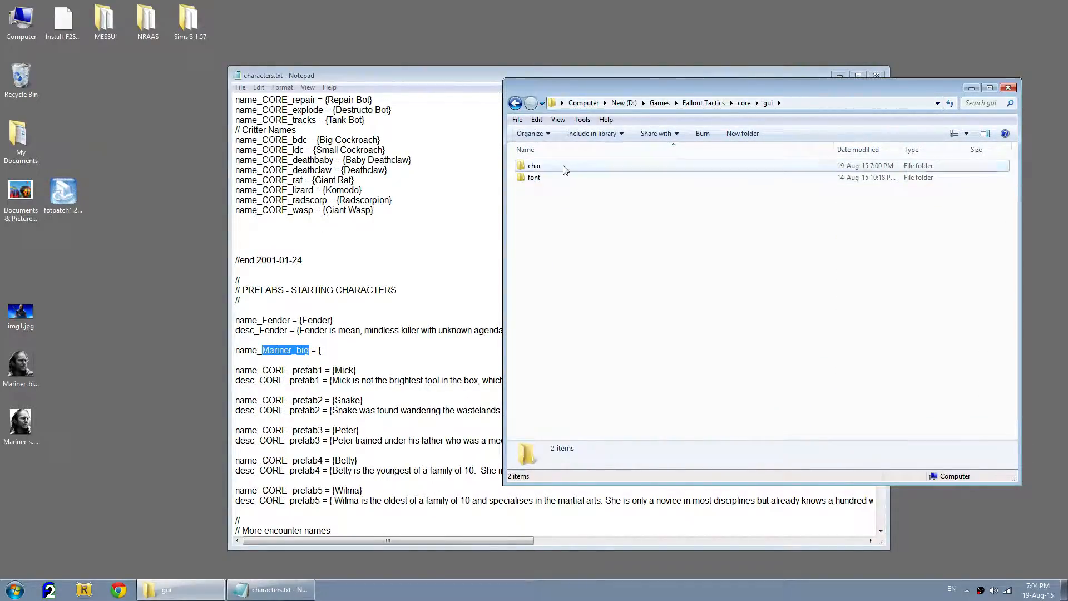
{"action": "double_click", "coordinate": [533, 167]}
{"action": "double_click", "coordinate": [532, 151]}
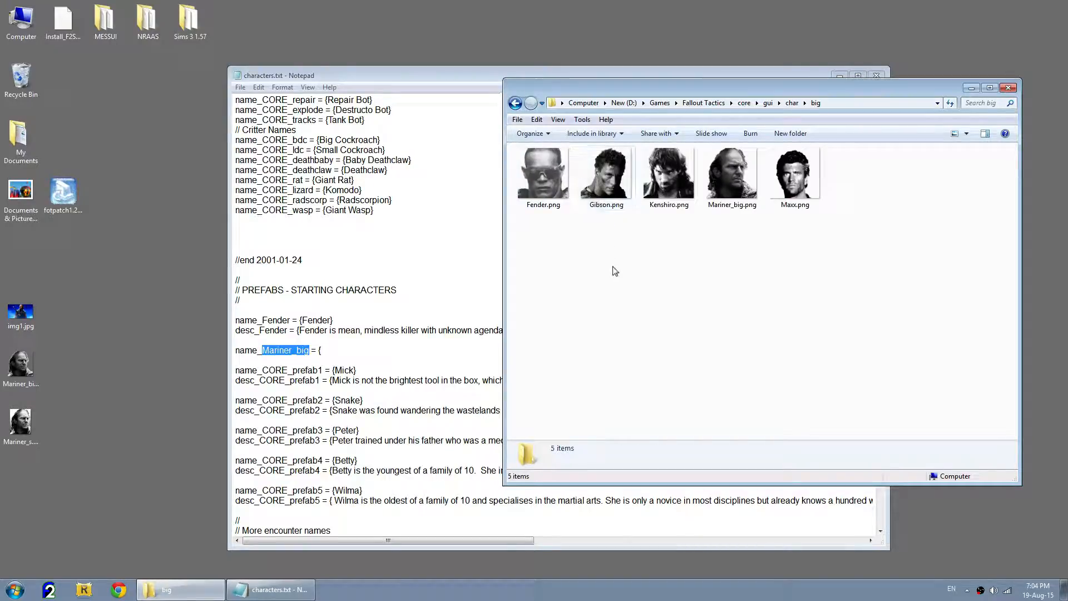
Step: Compare the file name of the Mariner_big.png portrait with the Mariner_big identifier in characters.txt
{"action": "left_click", "coordinate": [738, 194]}
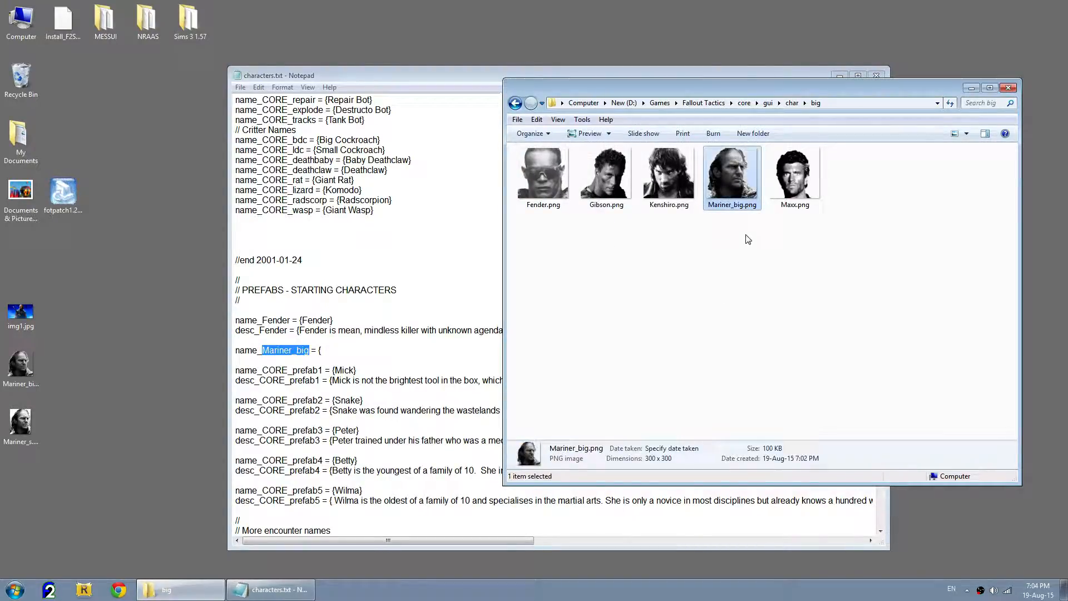
{"action": "key", "text": "F2"}
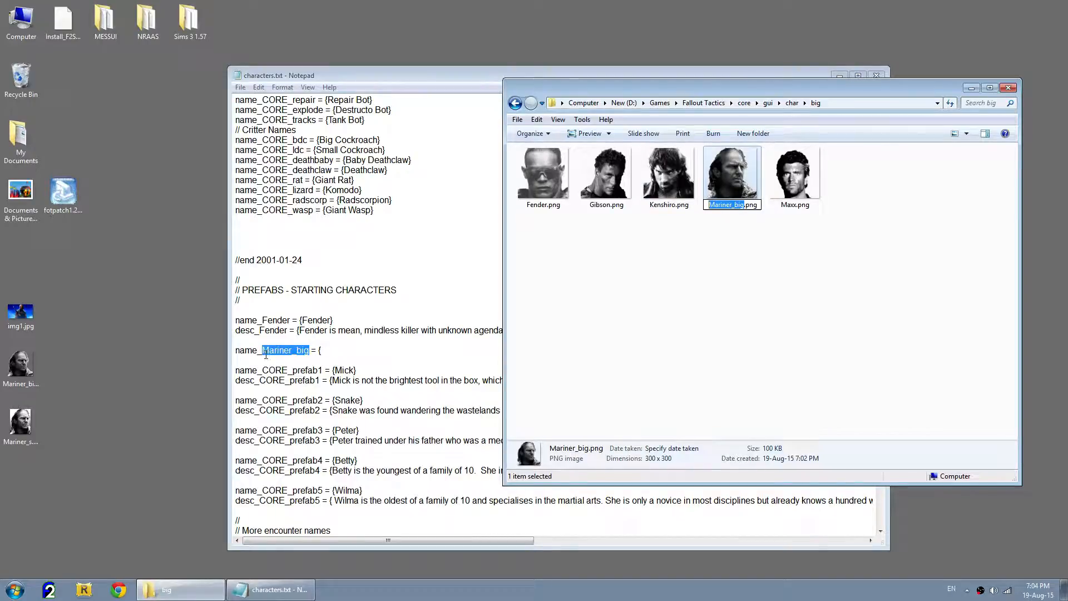
{"action": "left_click_drag", "start_coordinate": [262, 350], "coordinate": [312, 350]}
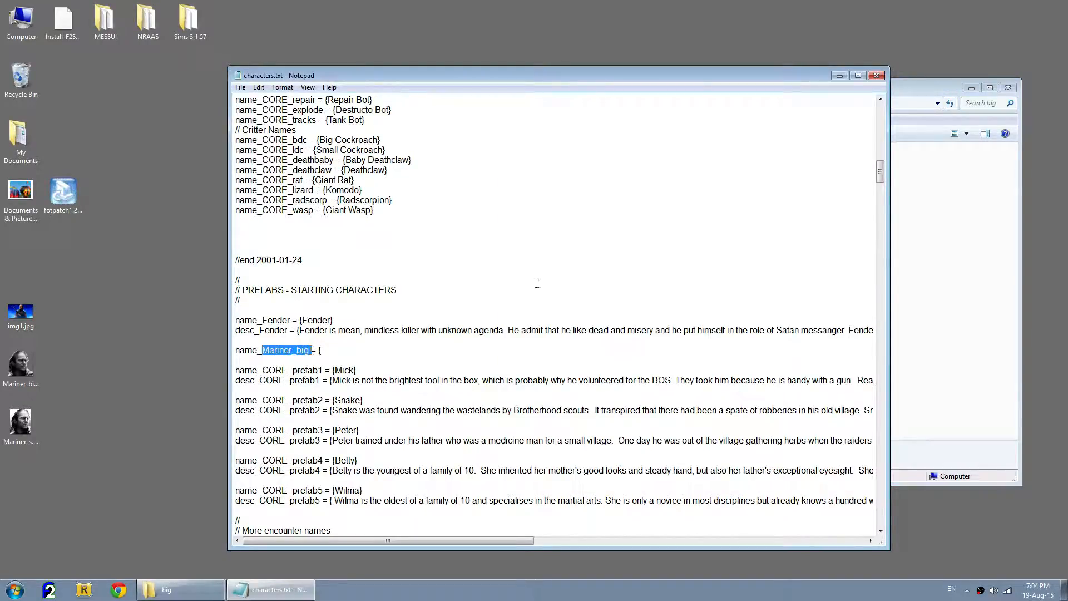
{"action": "left_click", "coordinate": [896, 103]}
{"action": "left_click", "coordinate": [715, 206]}
{"action": "left_click_drag", "start_coordinate": [709, 205], "coordinate": [745, 205]}
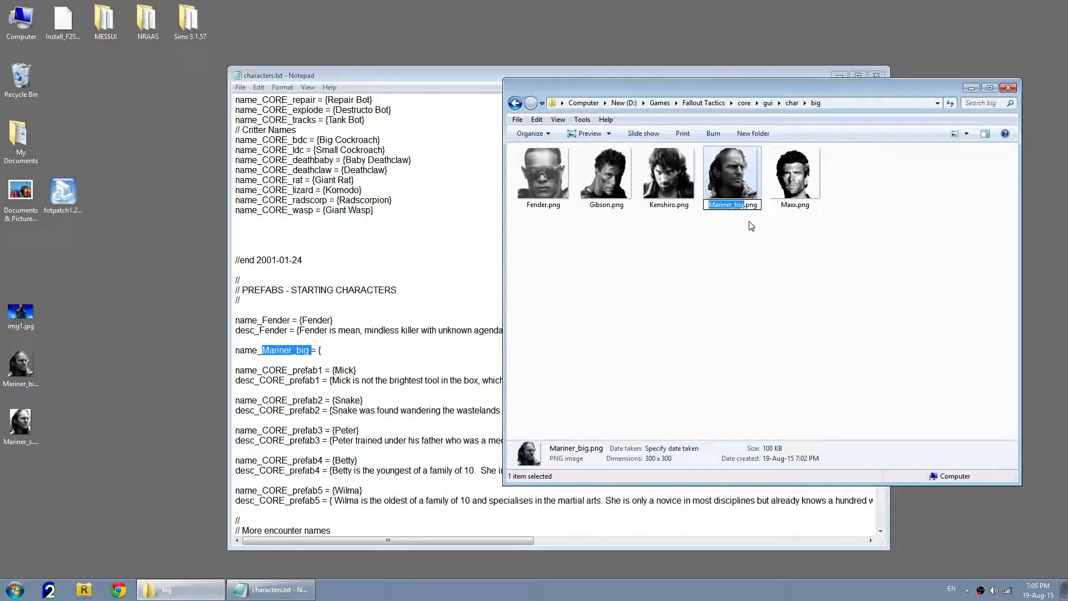
{"action": "left_click", "coordinate": [266, 348]}
{"action": "left_click_drag", "start_coordinate": [262, 350], "coordinate": [309, 349]}
Step: Complete the name value as {Mariner} and add a desc_Mariner_big line below it with placeholder "Bla bla" text in braces
{"action": "left_click", "coordinate": [345, 353]}
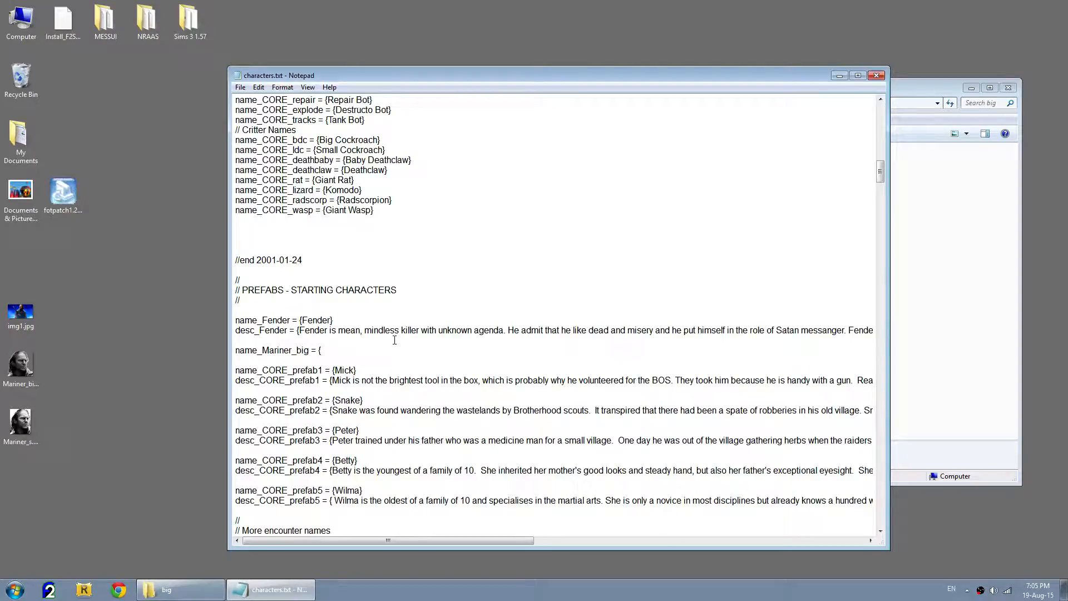
{"action": "type", "text": "Mariner}"}
{"action": "key", "text": "Return"}
{"action": "type", "text": "desc_"}
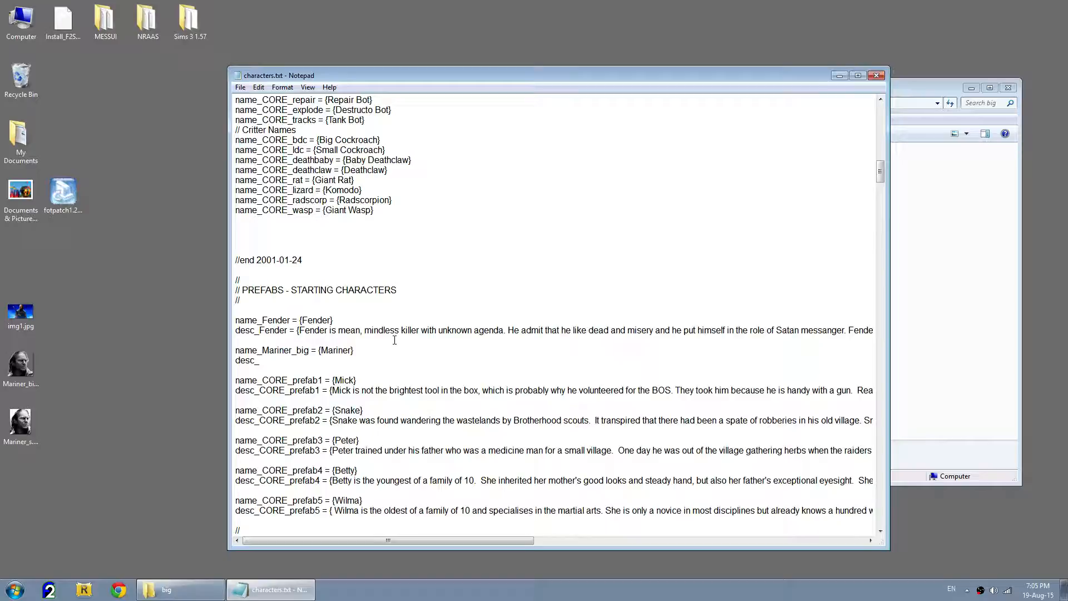
{"action": "type", "text": "Mariner_big ="}
{"action": "type", "text": "{"}
{"action": "type", "text": "Bla b"}
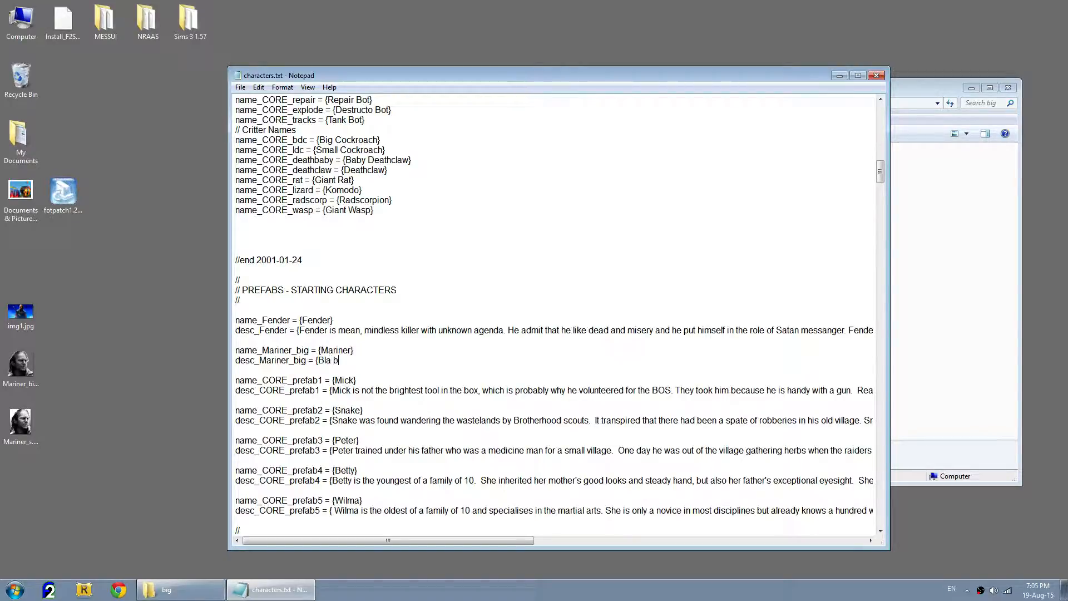
{"action": "type", "text": "la bl abl abl alb alb alb abla "}
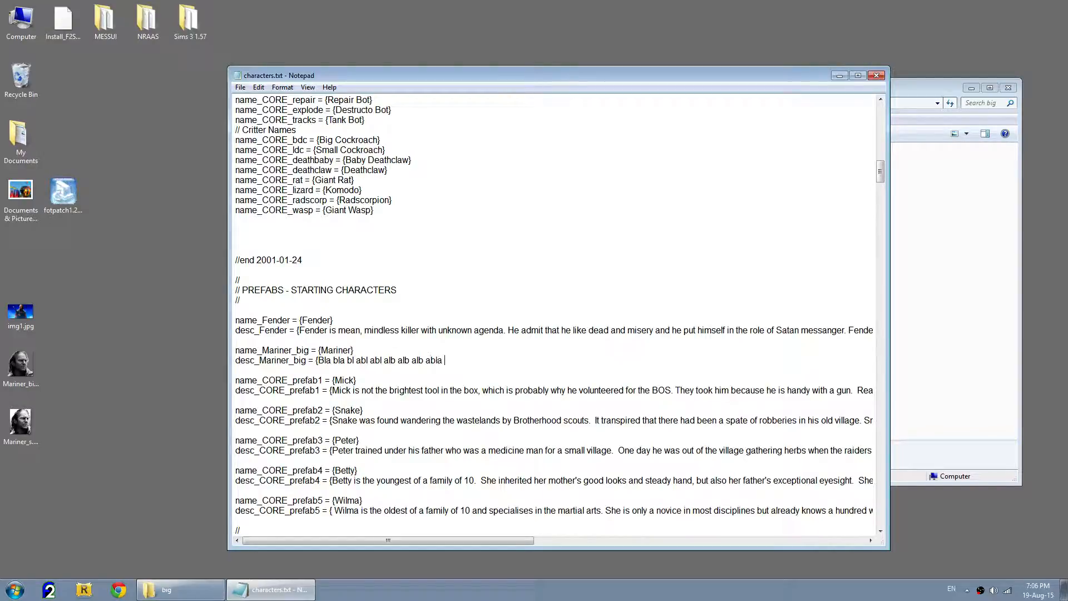
{"action": "type", "text": "bla bla lbalb al b}"}
Step: Save characters.txt and close it
{"action": "left_click", "coordinate": [240, 87]}
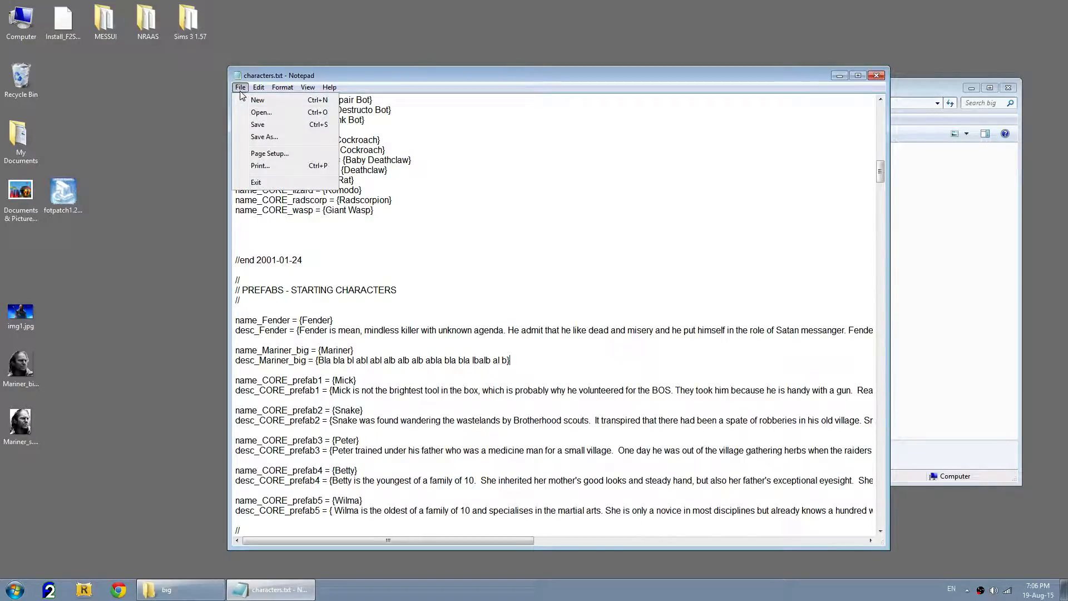
{"action": "left_click", "coordinate": [257, 124]}
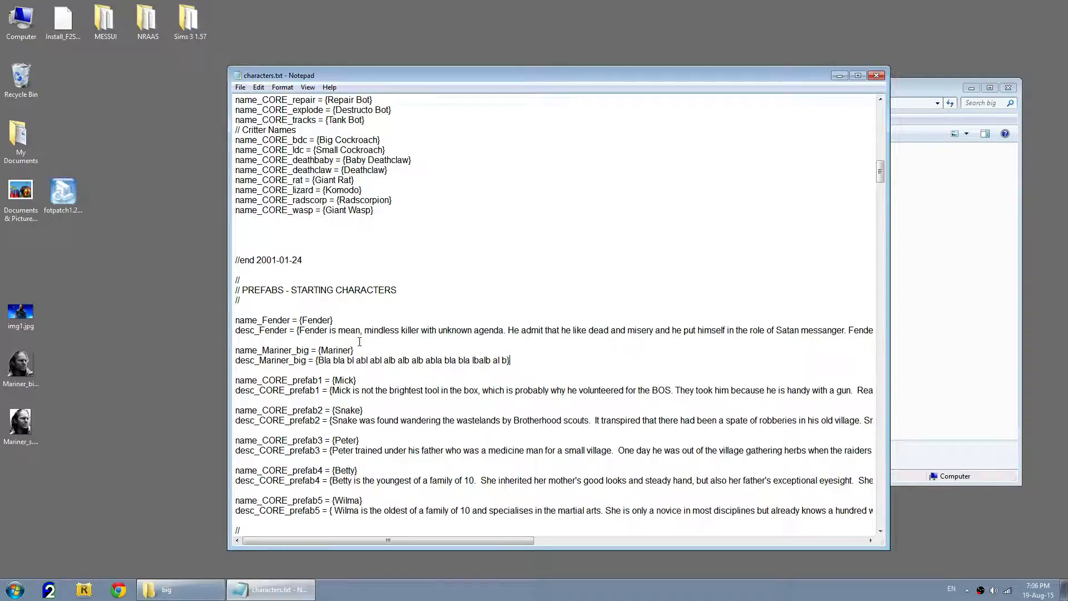
{"action": "left_click", "coordinate": [877, 75]}
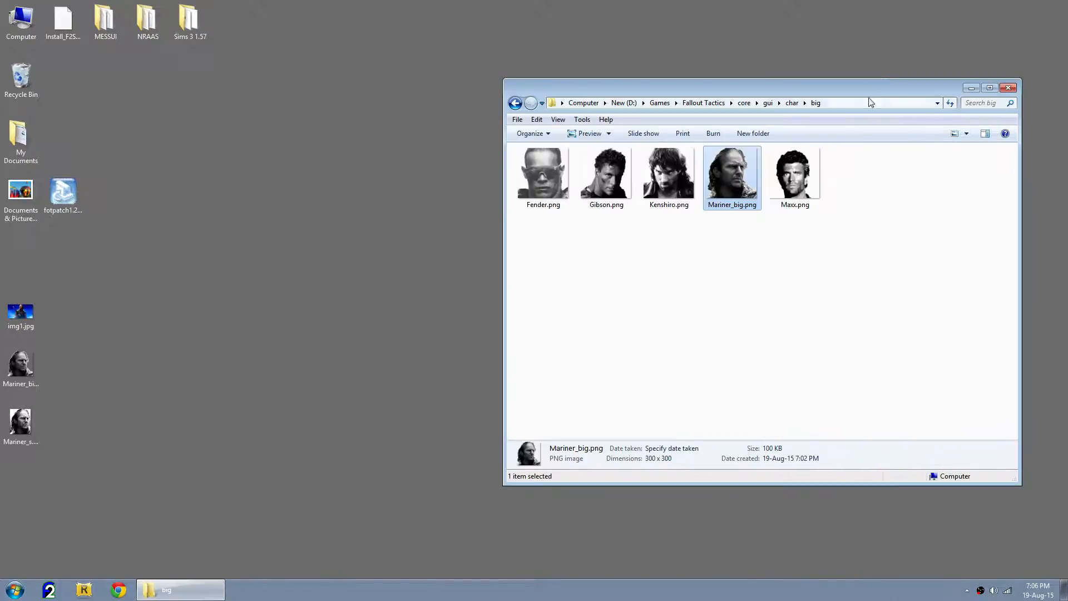
Step: Rename the small portrait Mariner_s.png in the char folder as Mariner_big.png
{"action": "left_click", "coordinate": [514, 103]}
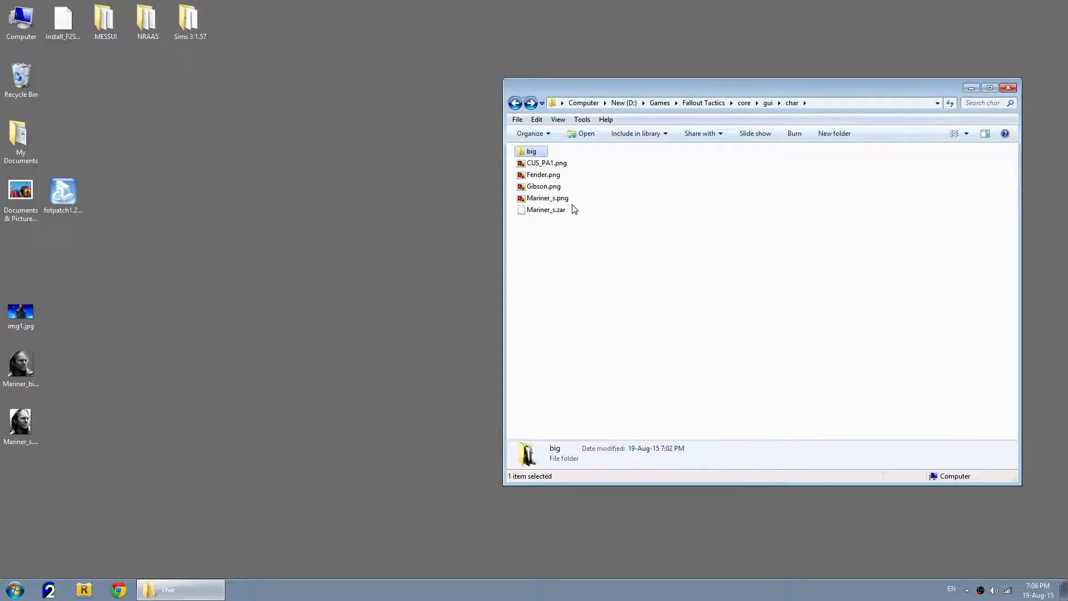
{"action": "left_click", "coordinate": [554, 199]}
{"action": "key", "text": "F2"}
{"action": "left_click", "coordinate": [559, 198]}
{"action": "key", "text": "BackSpace"}
{"action": "type", "text": "big"}
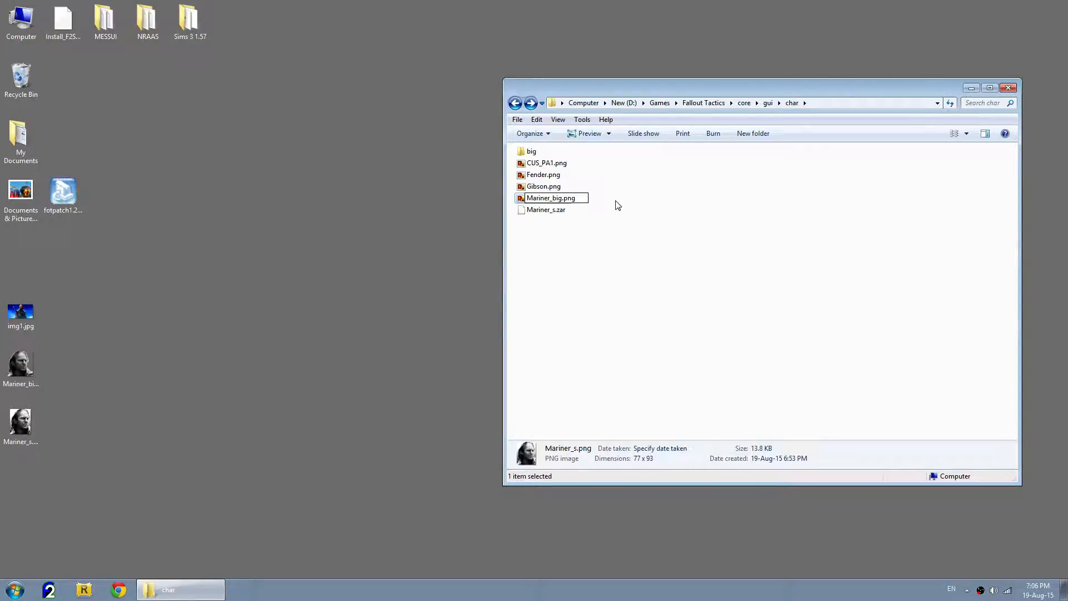
{"action": "key", "text": "Return"}
Step: Rename Mariner_s.zar in the char folder as Mariner_big.zar
{"action": "left_click", "coordinate": [568, 211]}
{"action": "key", "text": "F2"}
{"action": "left_click", "coordinate": [555, 209]}
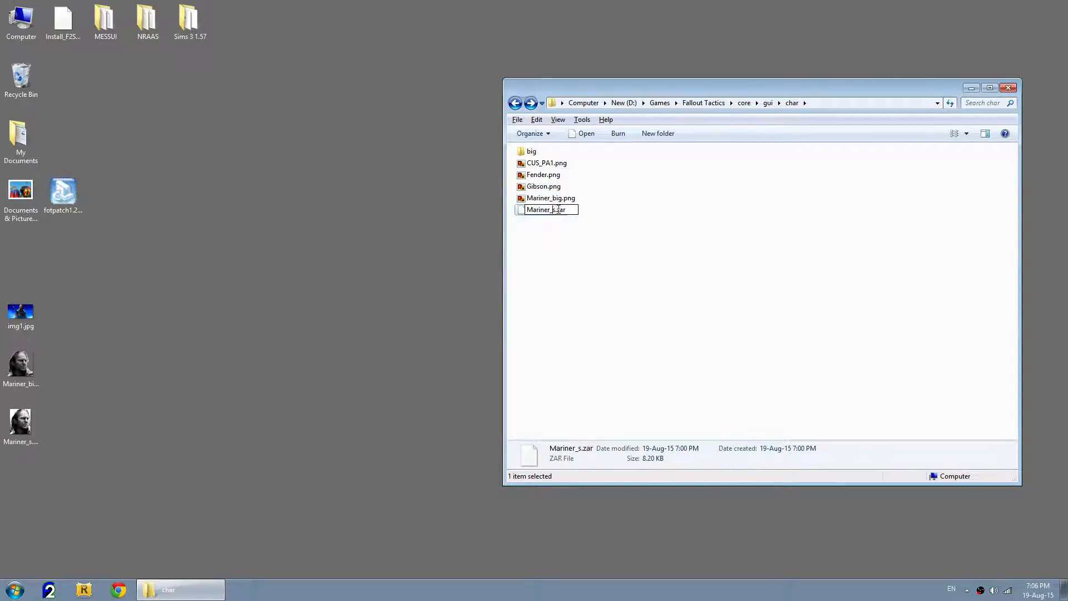
{"action": "key", "text": "BackSpace"}
{"action": "type", "text": "big"}
{"action": "key", "text": "Return"}
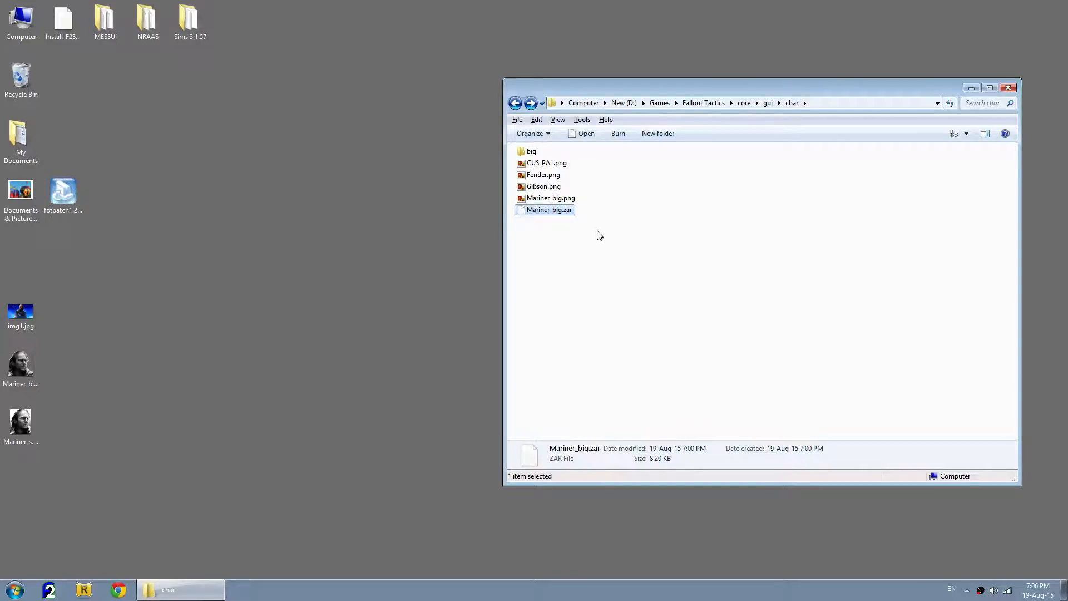
Step: Check the base name of the small Mariner_big.png portrait against the matching ZAR file
{"action": "left_click", "coordinate": [537, 204]}
{"action": "key", "text": "F2"}
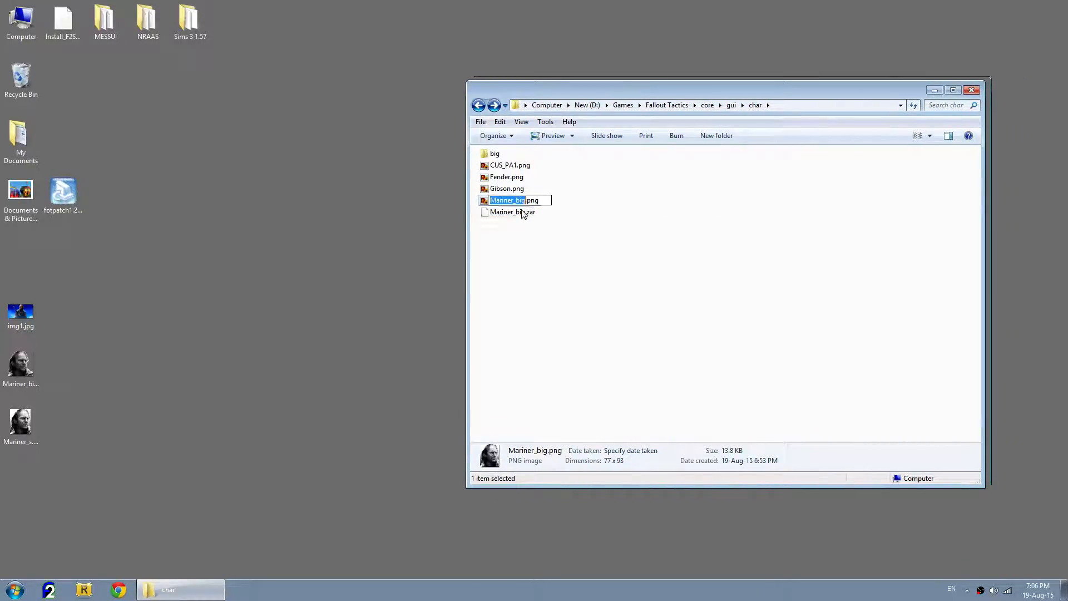
{"action": "left_click", "coordinate": [529, 271]}
Step: Go to core\locale\game, open characters.txt for a check and close it
{"action": "left_click_drag", "start_coordinate": [503, 93], "coordinate": [446, 109]}
{"action": "left_click", "coordinate": [421, 121]}
{"action": "left_click", "coordinate": [421, 121]}
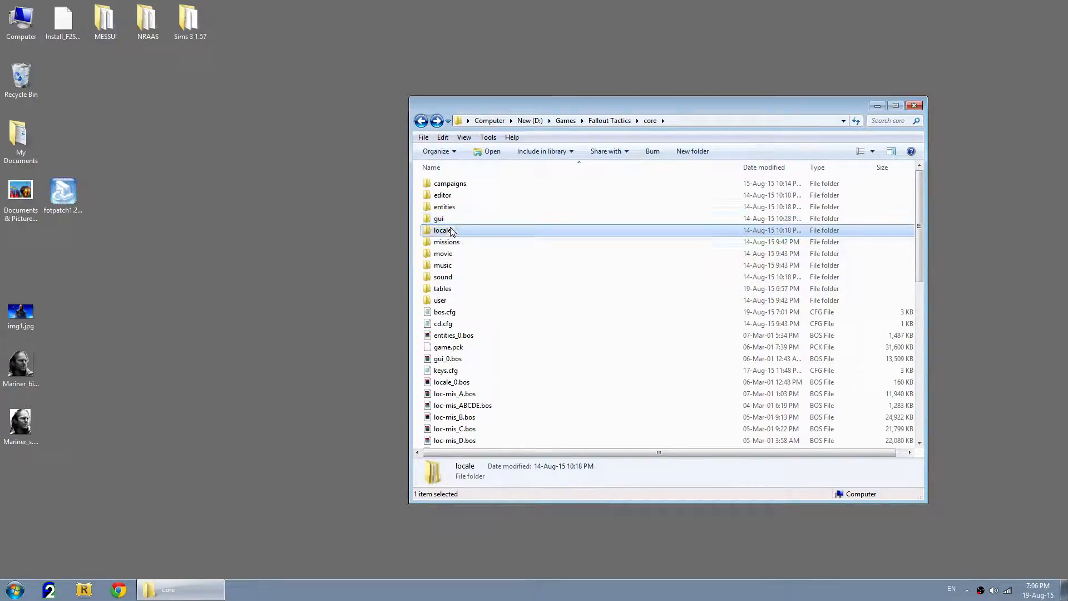
{"action": "double_click", "coordinate": [443, 229]}
{"action": "left_click", "coordinate": [453, 188]}
{"action": "double_click", "coordinate": [454, 189]}
{"action": "double_click", "coordinate": [482, 183]}
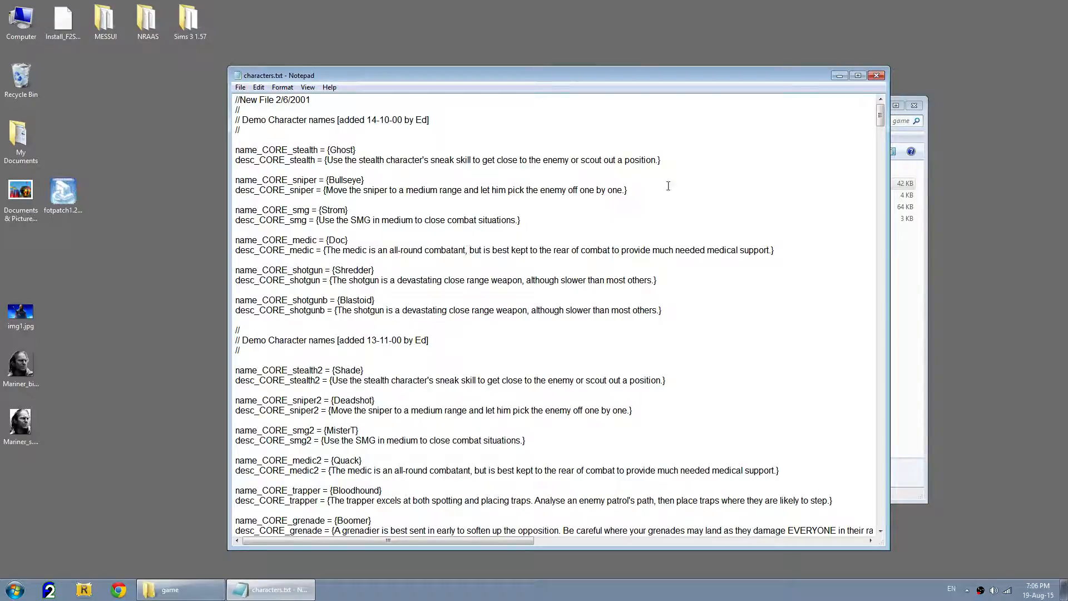
{"action": "left_click", "coordinate": [877, 77]}
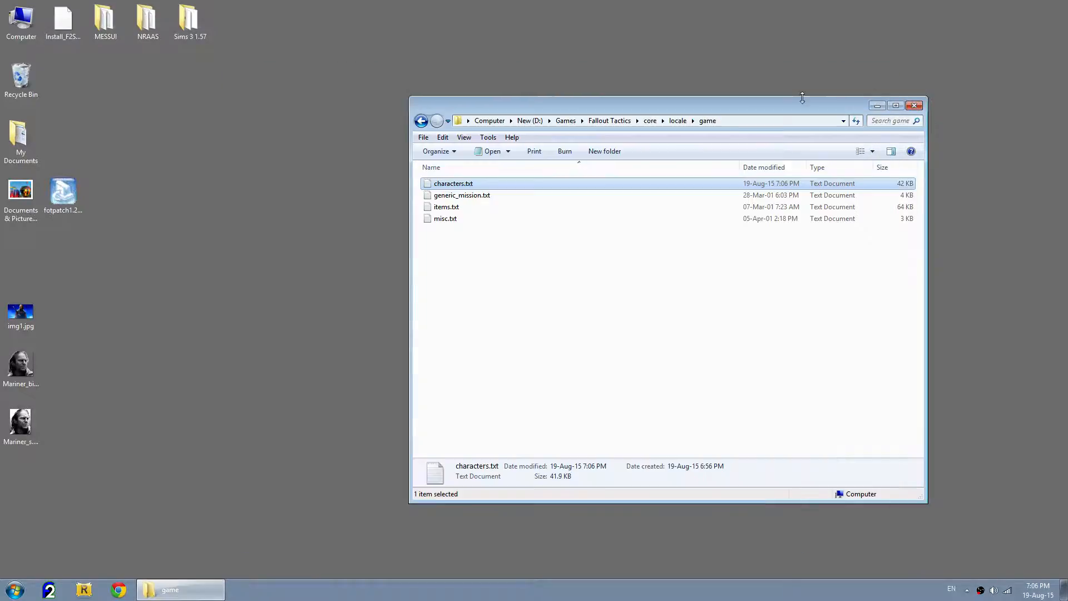
Step: Open male.txt in core\tables, set the entry below CORE_prefab3 to Mariner_big, and save and close the file
{"action": "left_click", "coordinate": [422, 121]}
{"action": "left_click", "coordinate": [421, 121]}
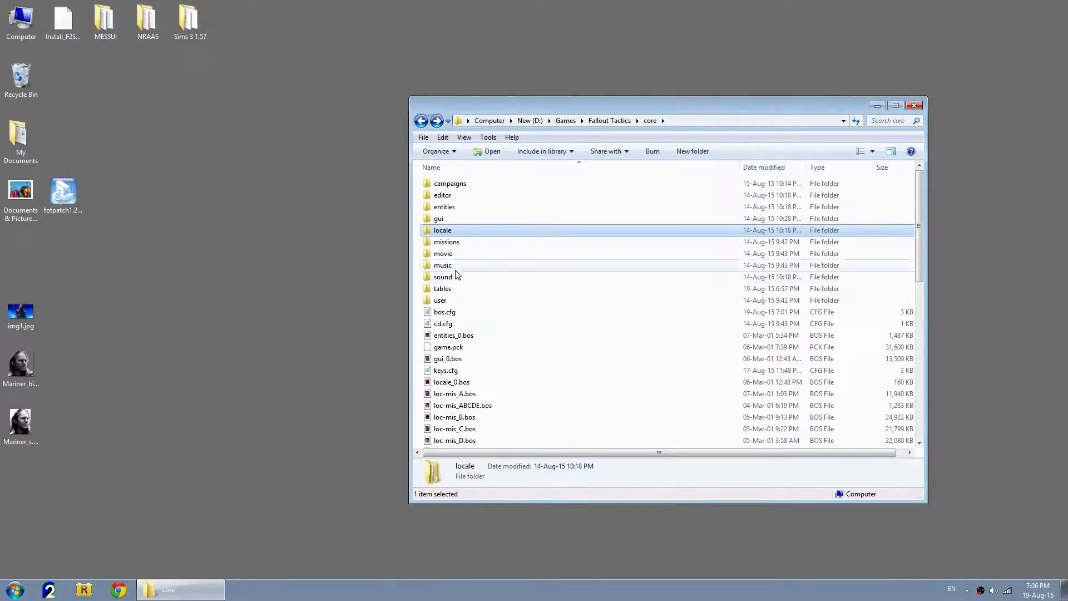
{"action": "double_click", "coordinate": [451, 289]}
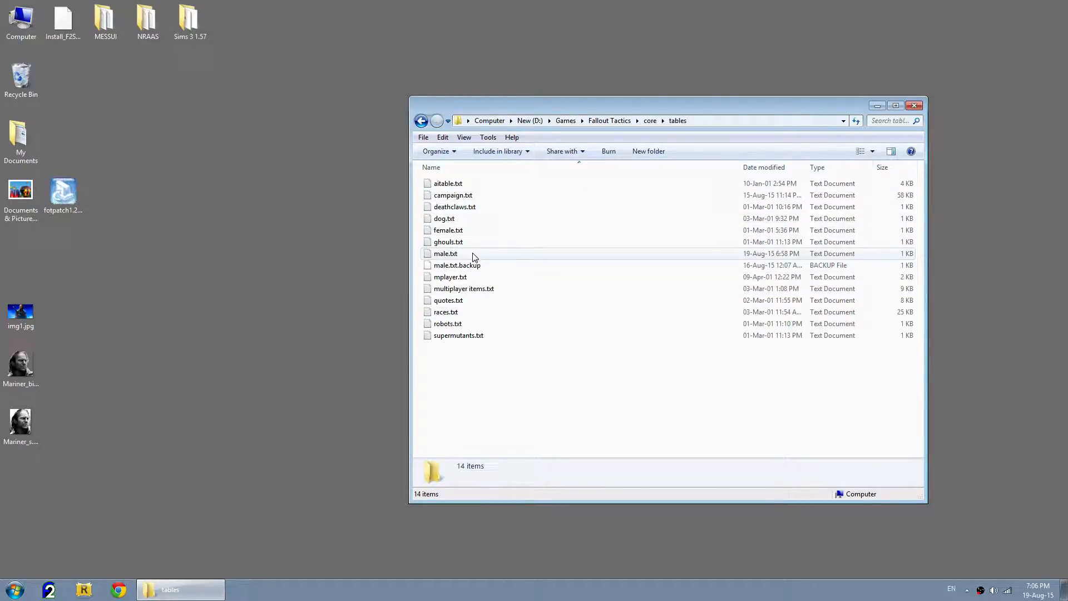
{"action": "double_click", "coordinate": [446, 254]}
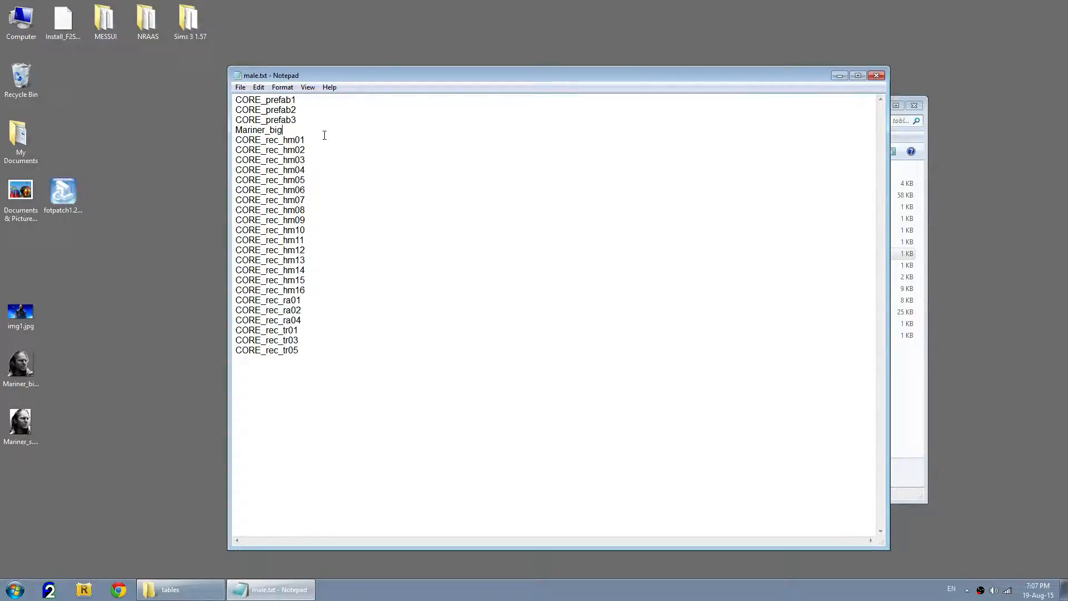
{"action": "left_click", "coordinate": [874, 75]}
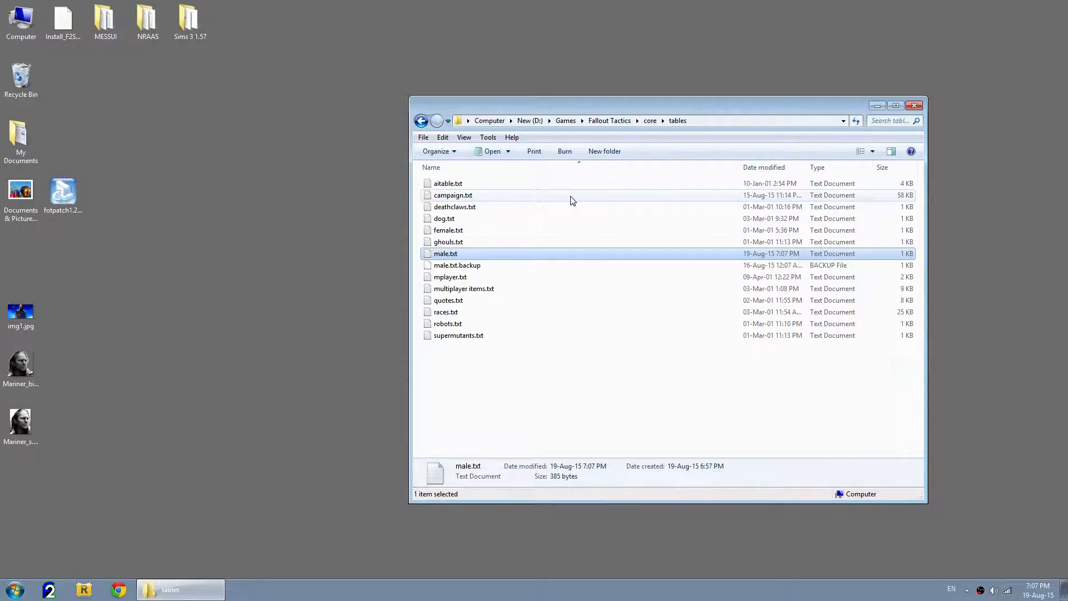
Step: Launch FT Tools.exe from the Fallout Tactics folder and accept its license agreement
{"action": "left_click", "coordinate": [422, 124]}
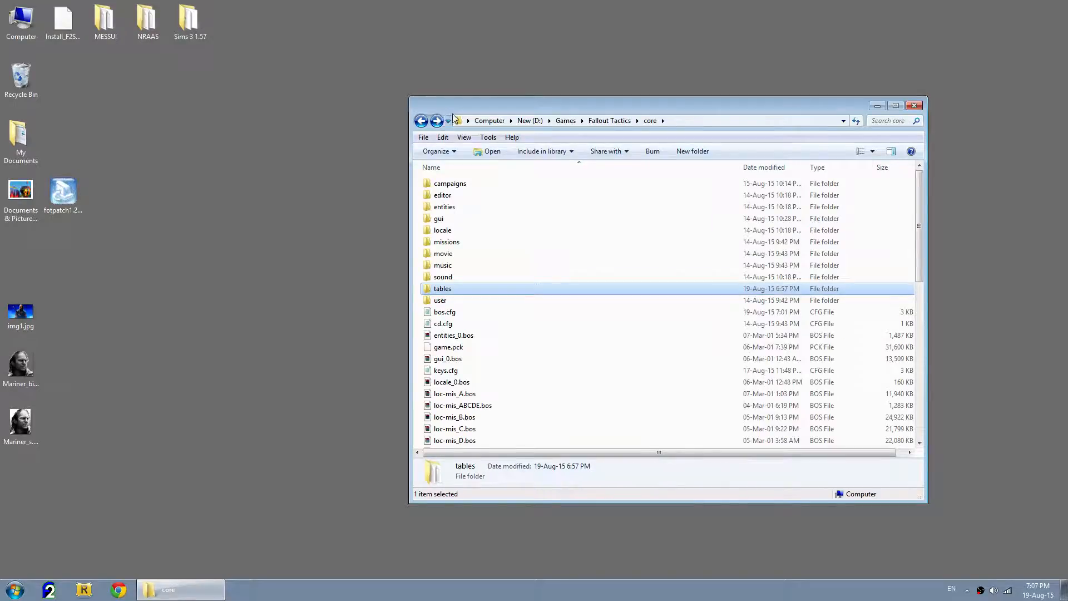
{"action": "left_click_drag", "start_coordinate": [452, 118], "coordinate": [441, 109]}
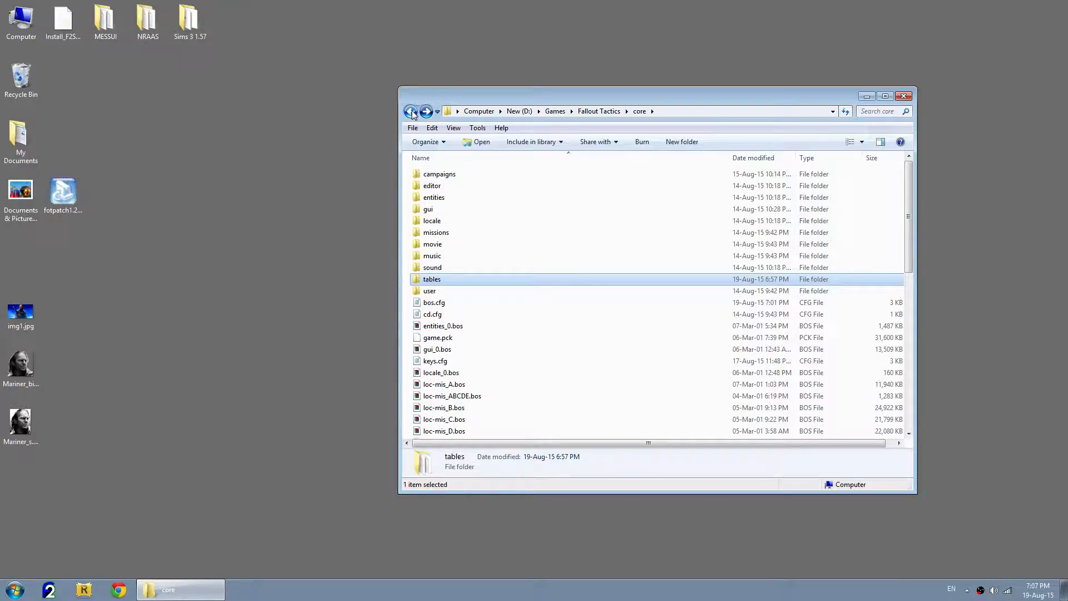
{"action": "left_click_drag", "start_coordinate": [417, 106], "coordinate": [402, 109]}
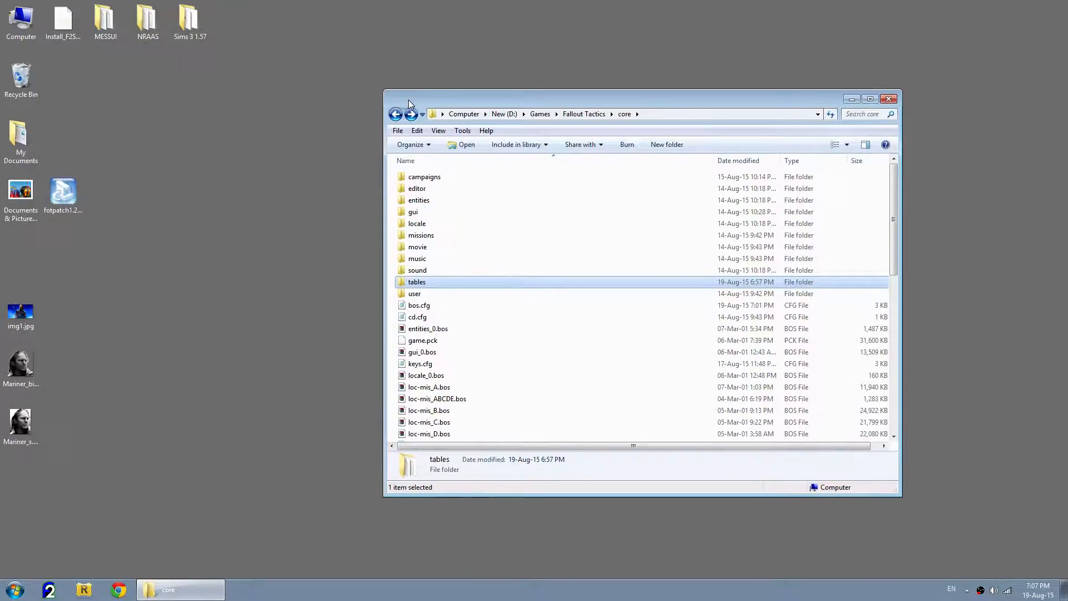
{"action": "left_click", "coordinate": [396, 115]}
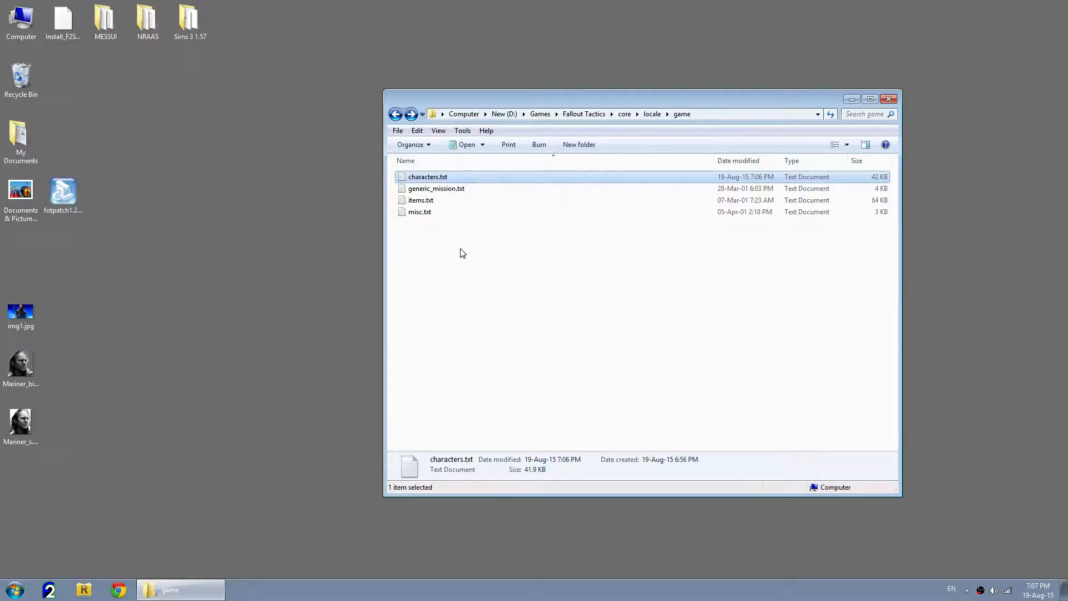
{"action": "left_click", "coordinate": [578, 118]}
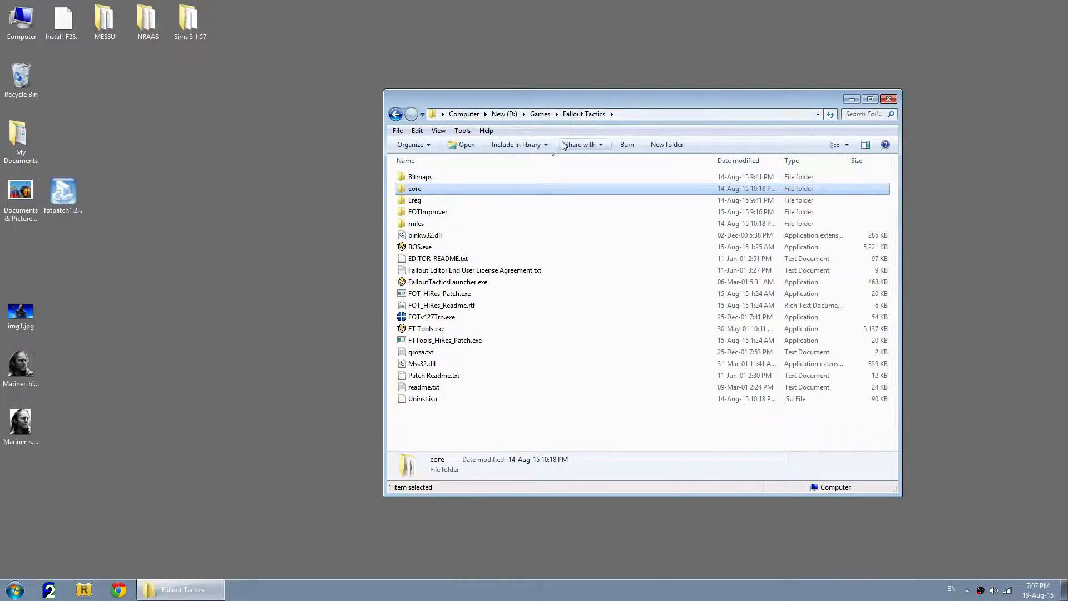
{"action": "left_click", "coordinate": [422, 330]}
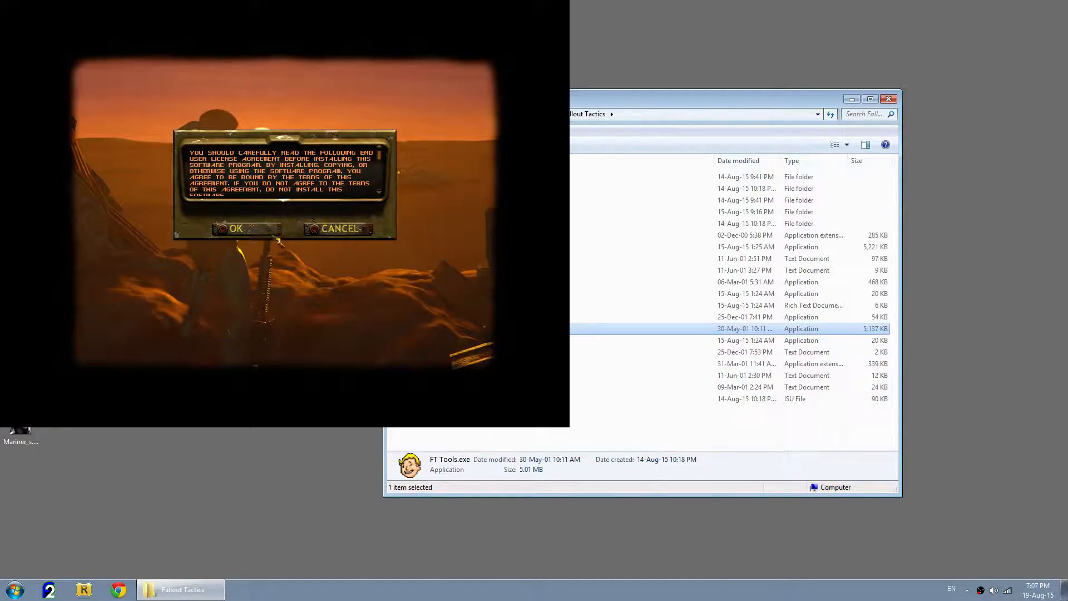
{"action": "left_click", "coordinate": [229, 233]}
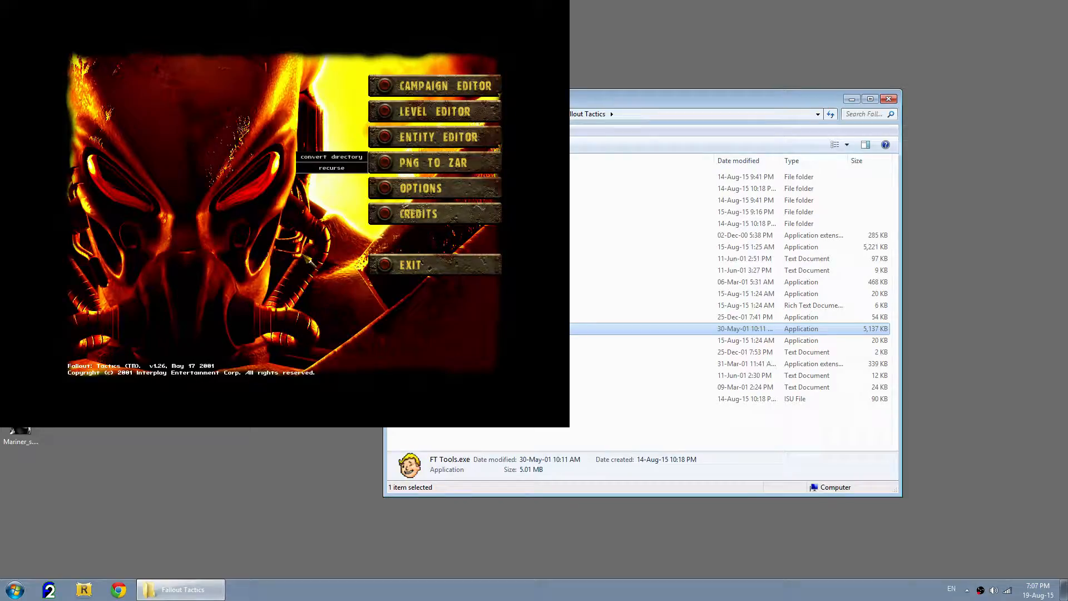
Step: Open the Entity Editor and create a new entity of type Actor
{"action": "left_click", "coordinate": [393, 139]}
{"action": "left_click", "coordinate": [20, 7]}
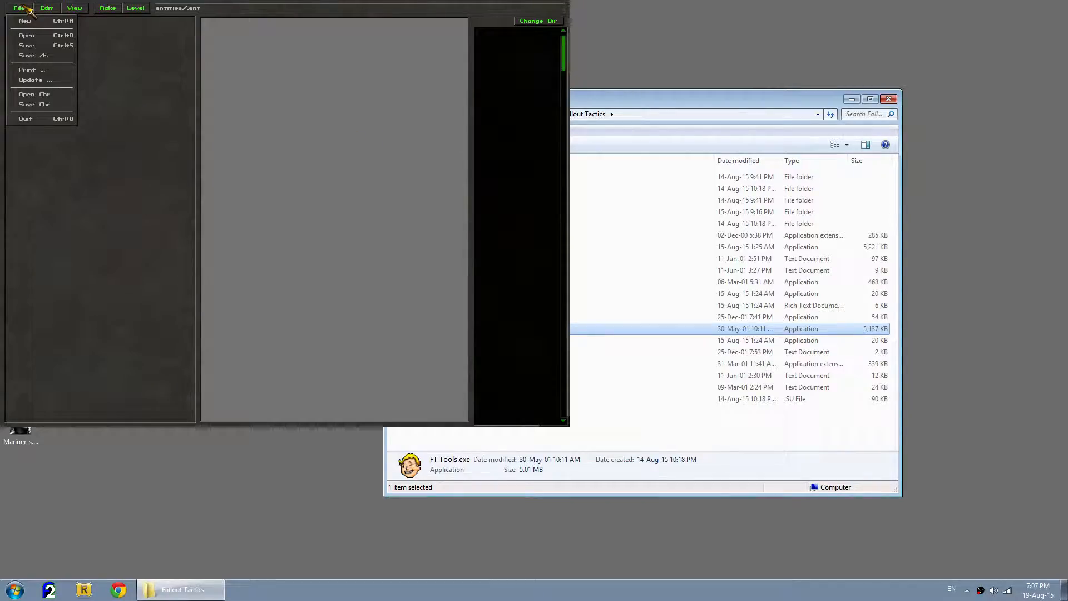
{"action": "left_click", "coordinate": [28, 21]}
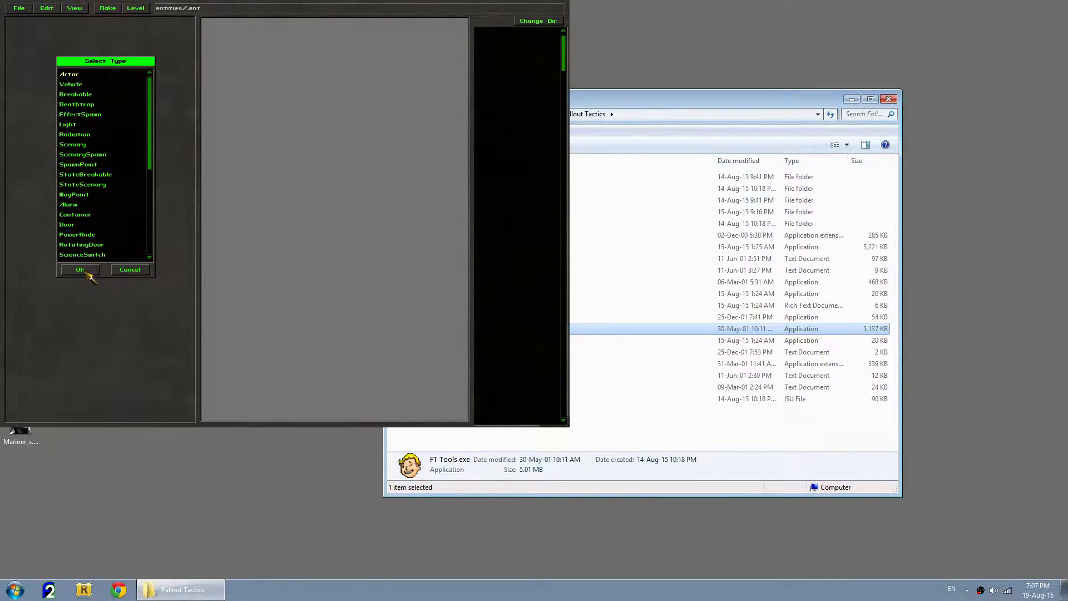
{"action": "left_click", "coordinate": [80, 269]}
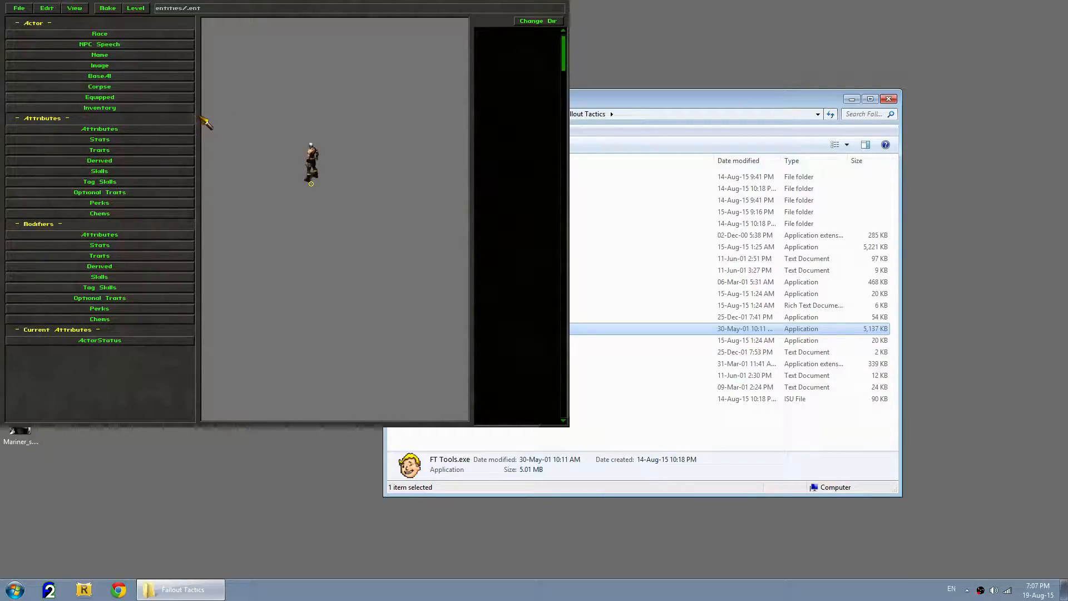
Step: Open the actor's character Stat/Trait editing screen and tag the Throwing, Melee Weapons and Barter skills
{"action": "left_click", "coordinate": [109, 9]}
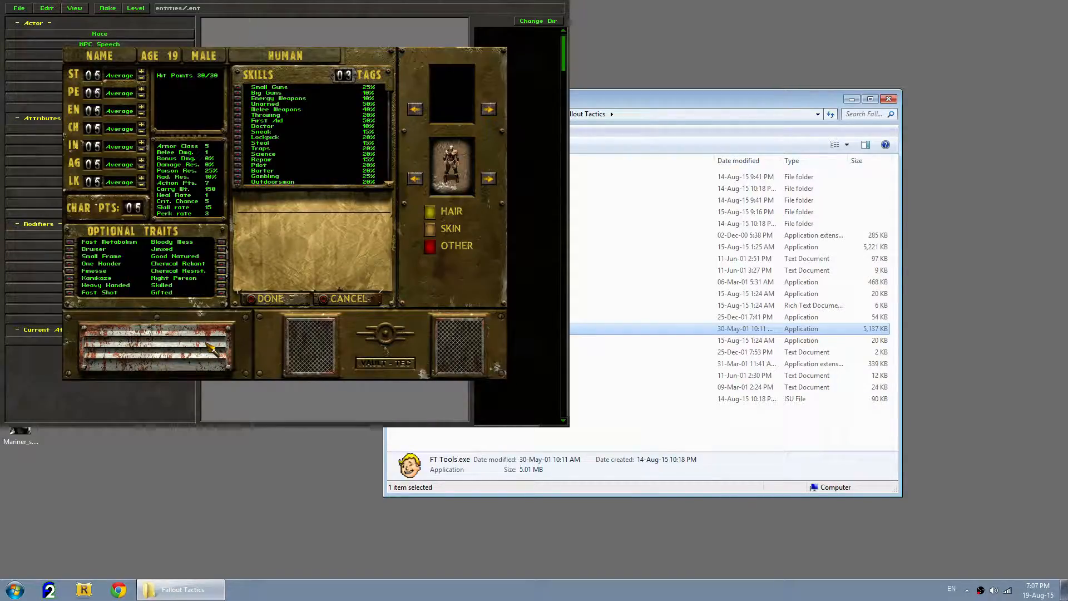
{"action": "left_click", "coordinate": [270, 115]}
{"action": "left_click", "coordinate": [238, 115]}
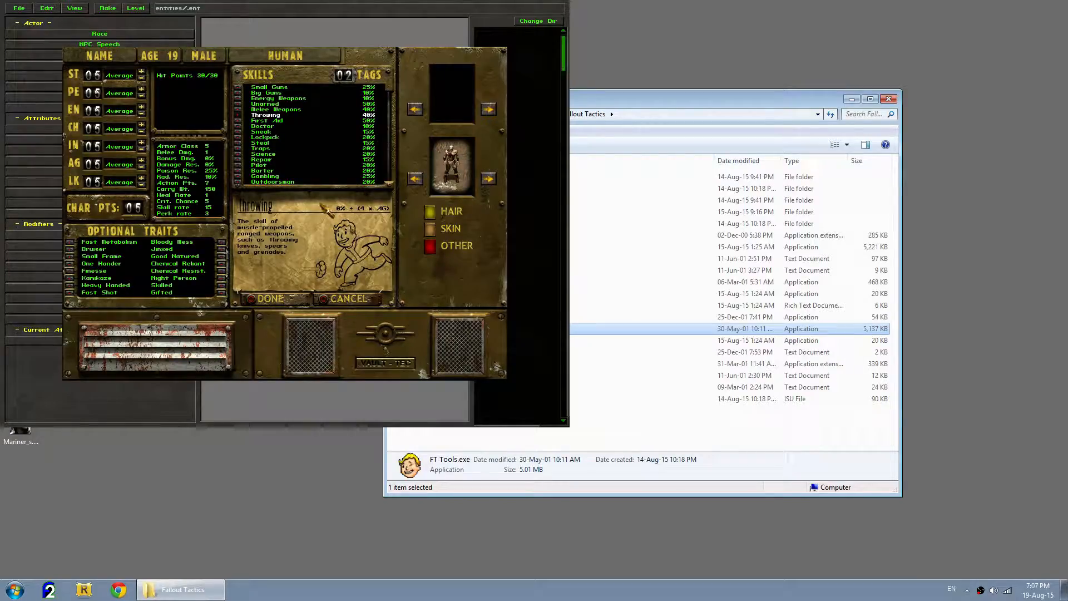
{"action": "left_click", "coordinate": [270, 110]}
{"action": "left_click", "coordinate": [238, 110]}
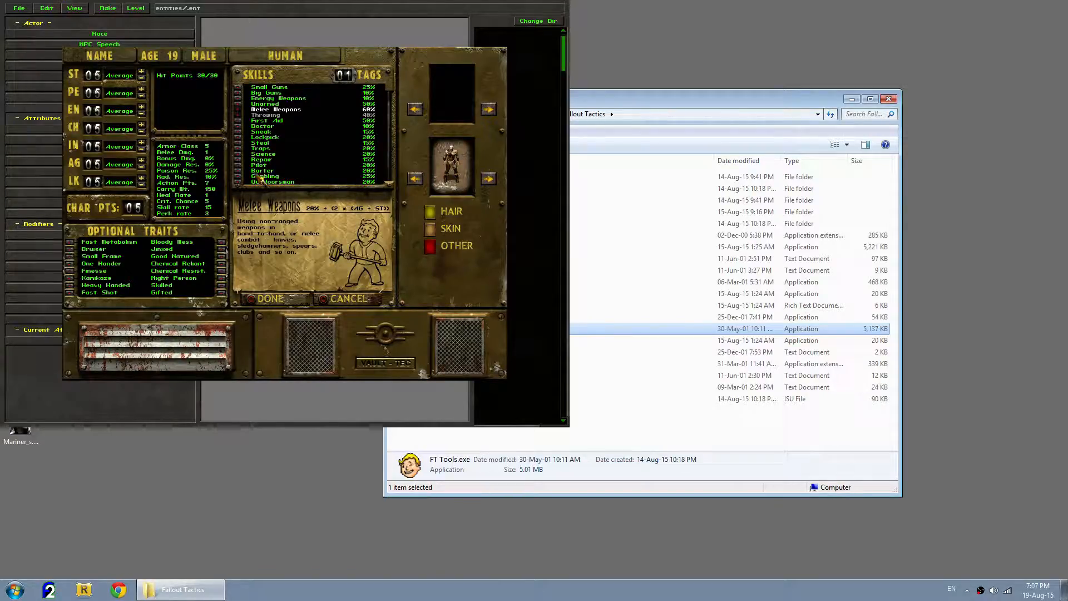
{"action": "left_click", "coordinate": [262, 171]}
{"action": "left_click", "coordinate": [238, 171]}
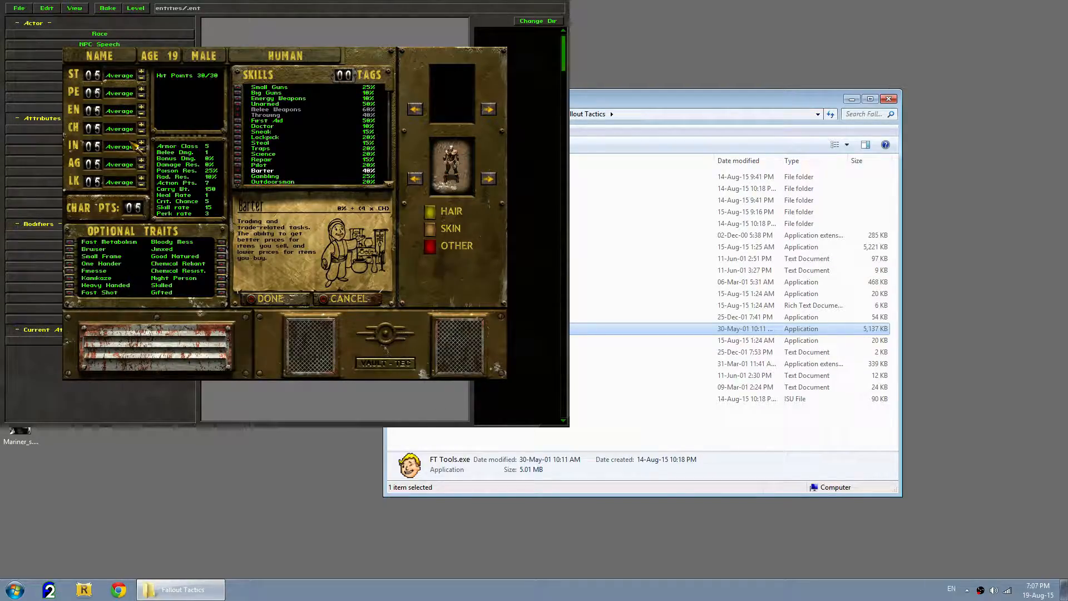
Step: Spend the character points to set Strength to 6, Charisma to 7 and Luck to 7
{"action": "left_click", "coordinate": [141, 72]}
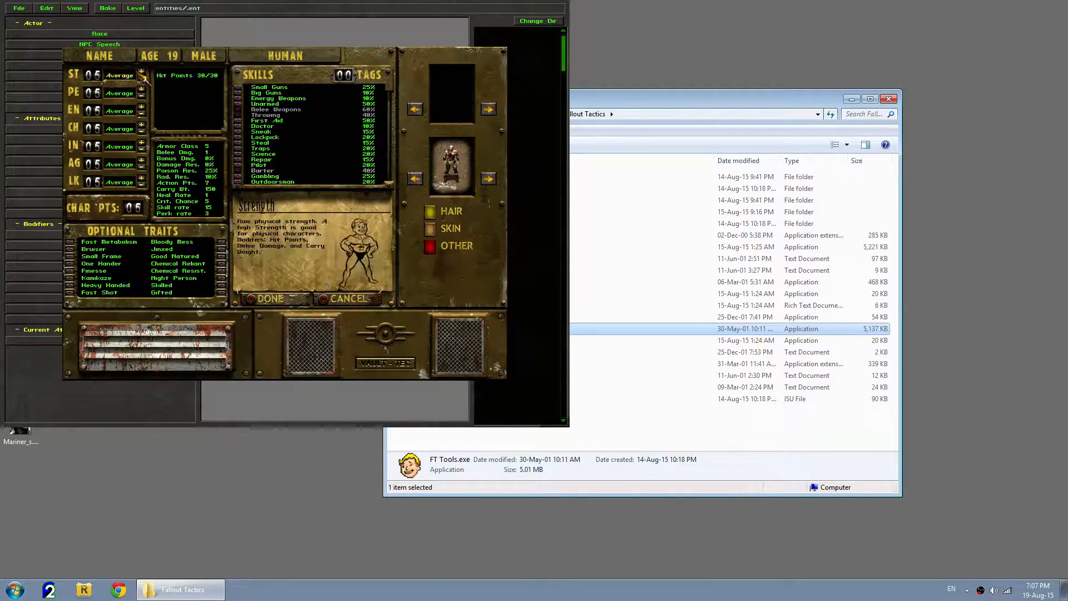
{"action": "left_click", "coordinate": [141, 178]}
{"action": "left_click", "coordinate": [141, 178]}
{"action": "left_click", "coordinate": [141, 125]}
{"action": "left_click", "coordinate": [141, 125]}
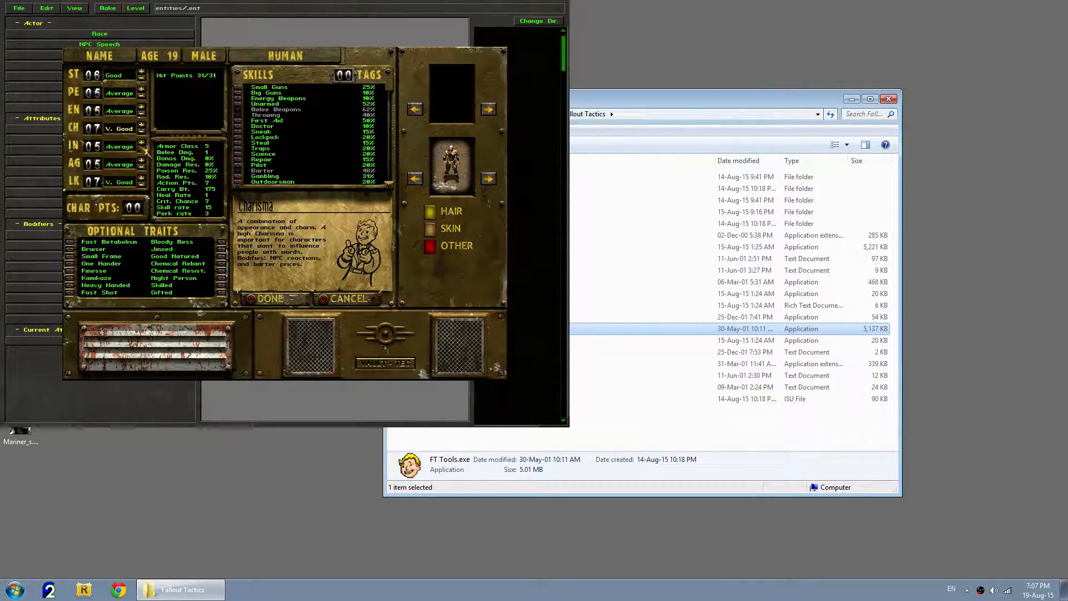
{"action": "left_click", "coordinate": [118, 113]}
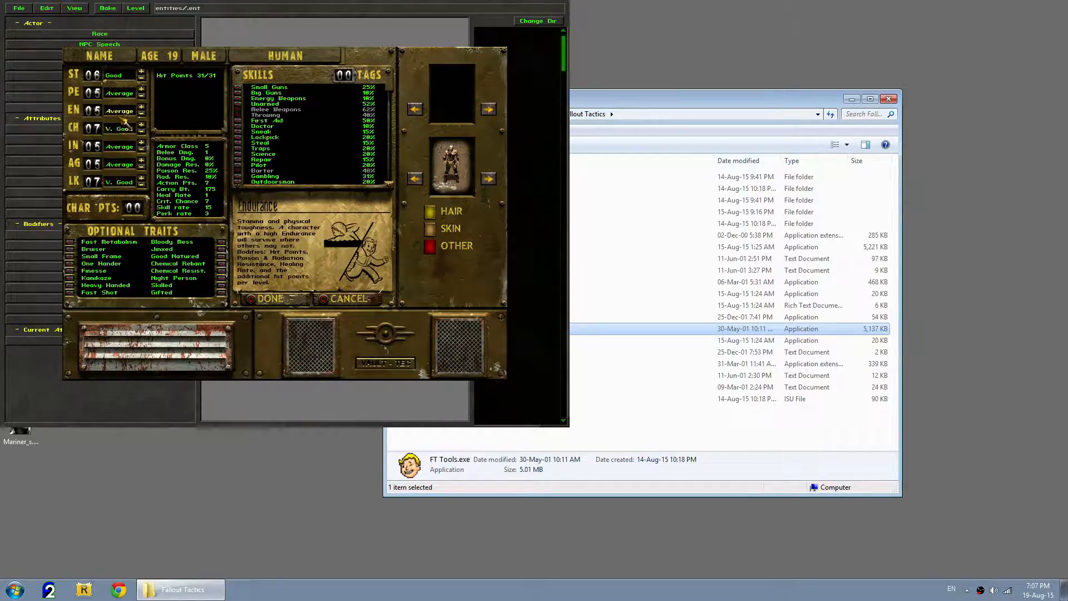
Step: Choose the character's colours, with dark brown for hair and blue for other
{"action": "left_click", "coordinate": [434, 218]}
{"action": "left_click", "coordinate": [458, 242]}
{"action": "left_click", "coordinate": [433, 230]}
{"action": "left_click", "coordinate": [462, 248]}
{"action": "left_click", "coordinate": [431, 245]}
{"action": "left_click", "coordinate": [453, 293]}
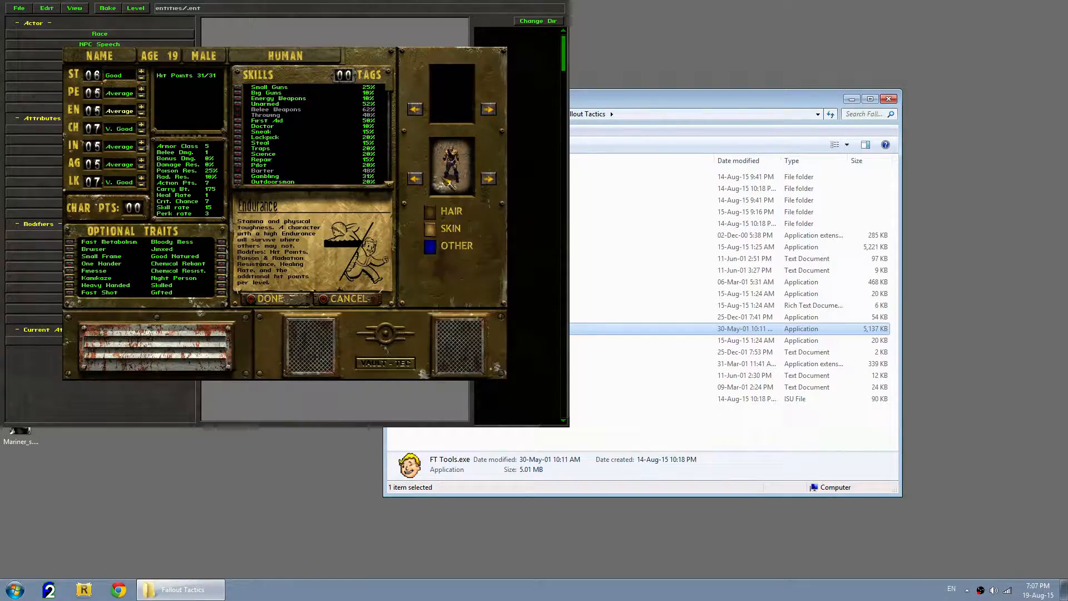
Step: Name the character Mariner and finish the character setup
{"action": "left_click", "coordinate": [259, 301]}
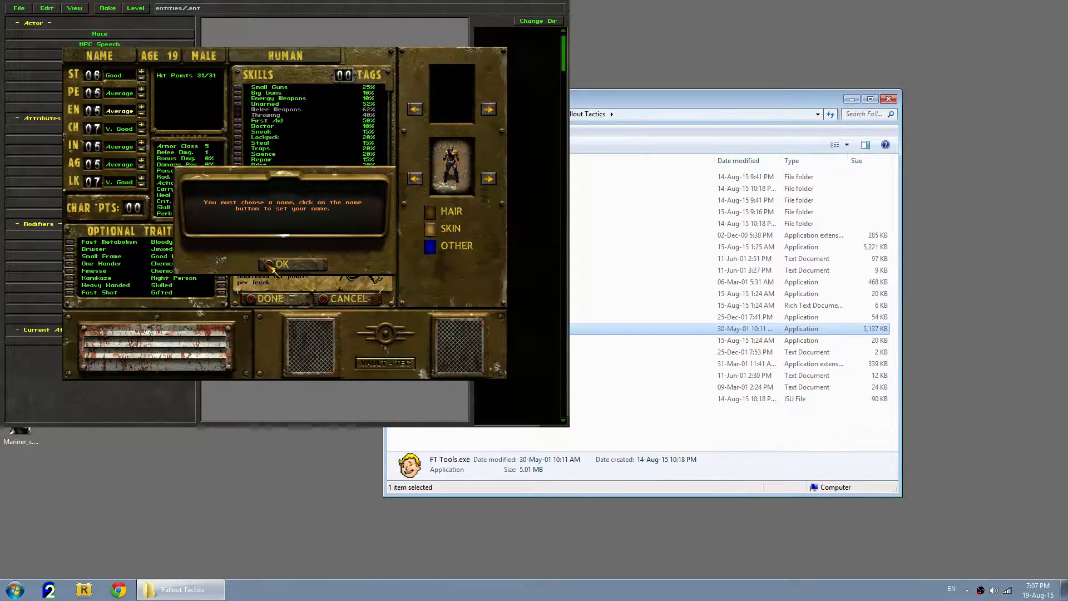
{"action": "left_click", "coordinate": [276, 264]}
{"action": "left_click", "coordinate": [100, 55]}
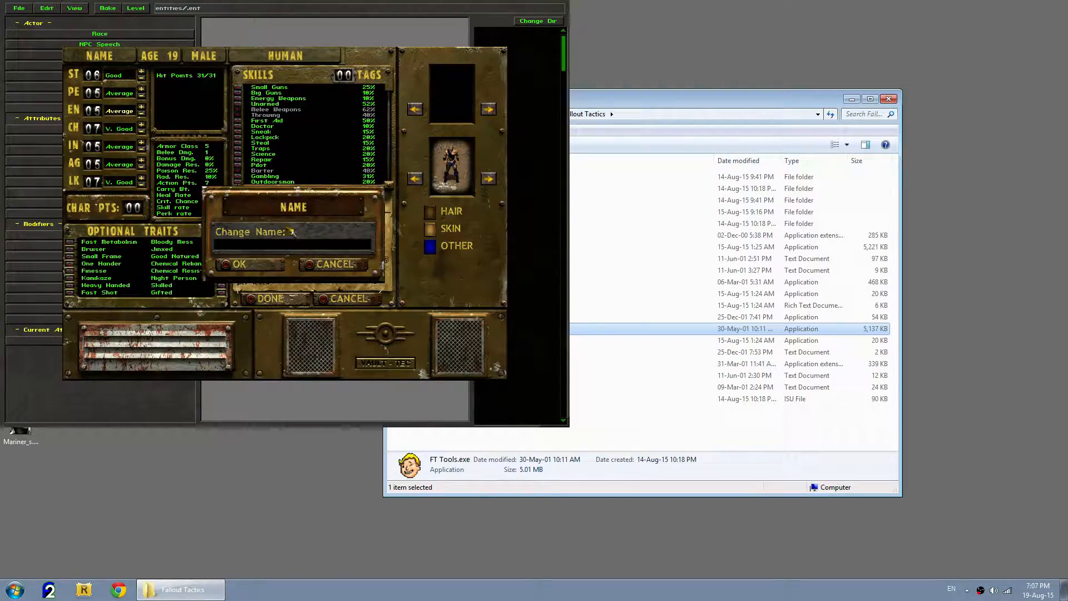
{"action": "type", "text": "Mariner"}
{"action": "key", "text": "Return"}
{"action": "left_click", "coordinate": [247, 299]}
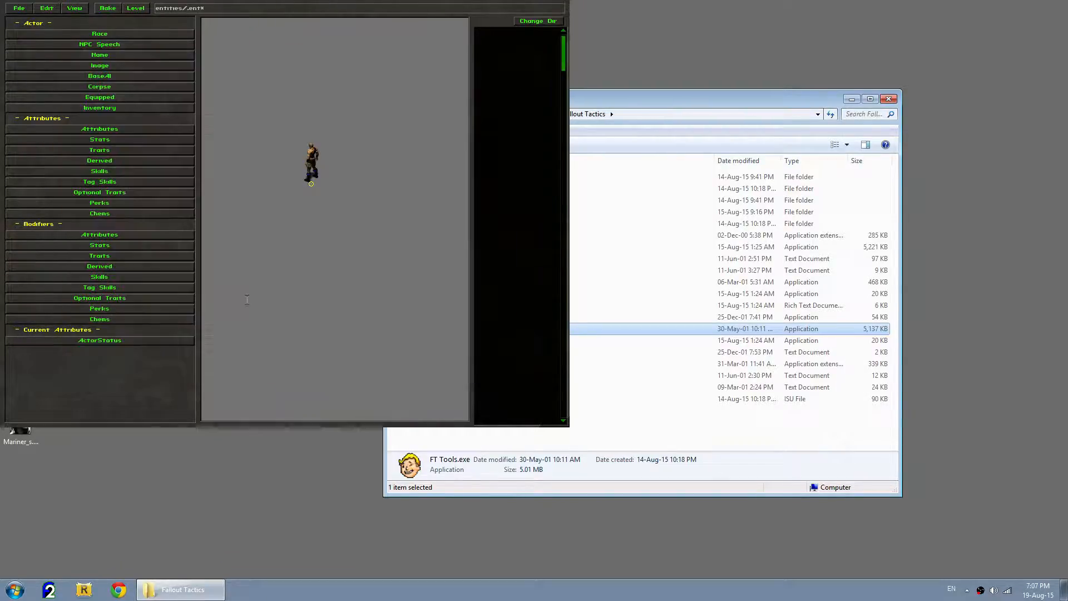
Step: In the actor's Name attributes, clear the custom name and set the display name to Mariner_big
{"action": "left_click", "coordinate": [119, 34]}
{"action": "left_click", "coordinate": [123, 35]}
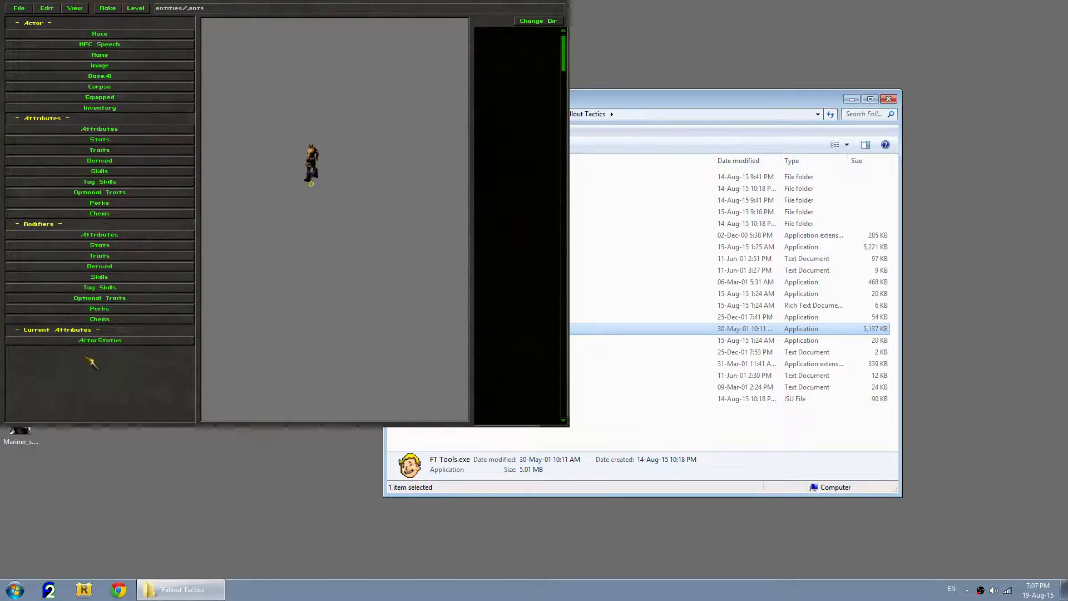
{"action": "left_click", "coordinate": [130, 55]}
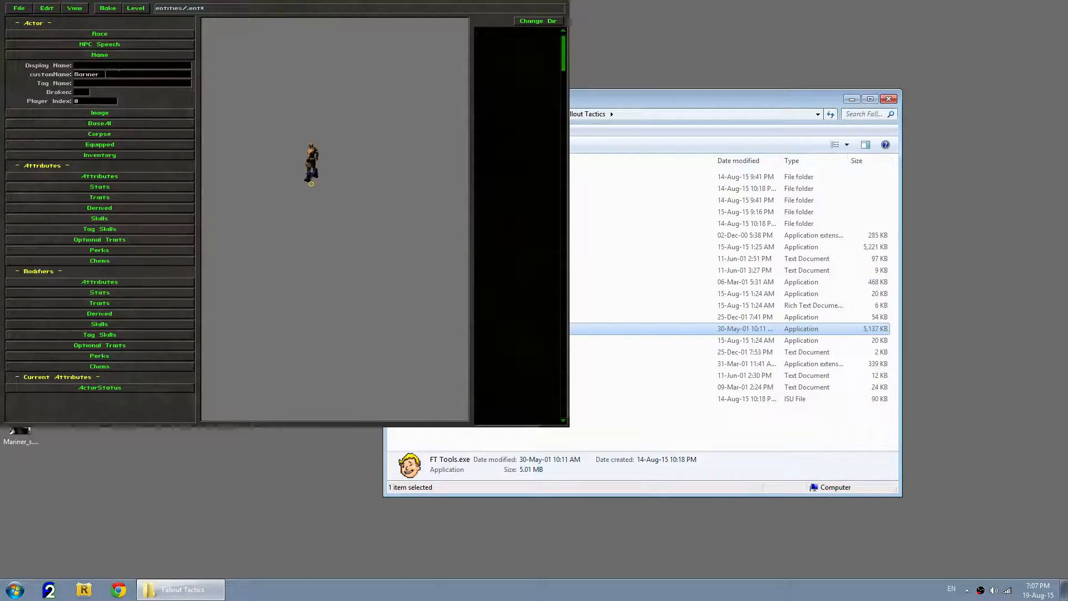
{"action": "double_click", "coordinate": [126, 74]}
{"action": "left_click", "coordinate": [109, 66]}
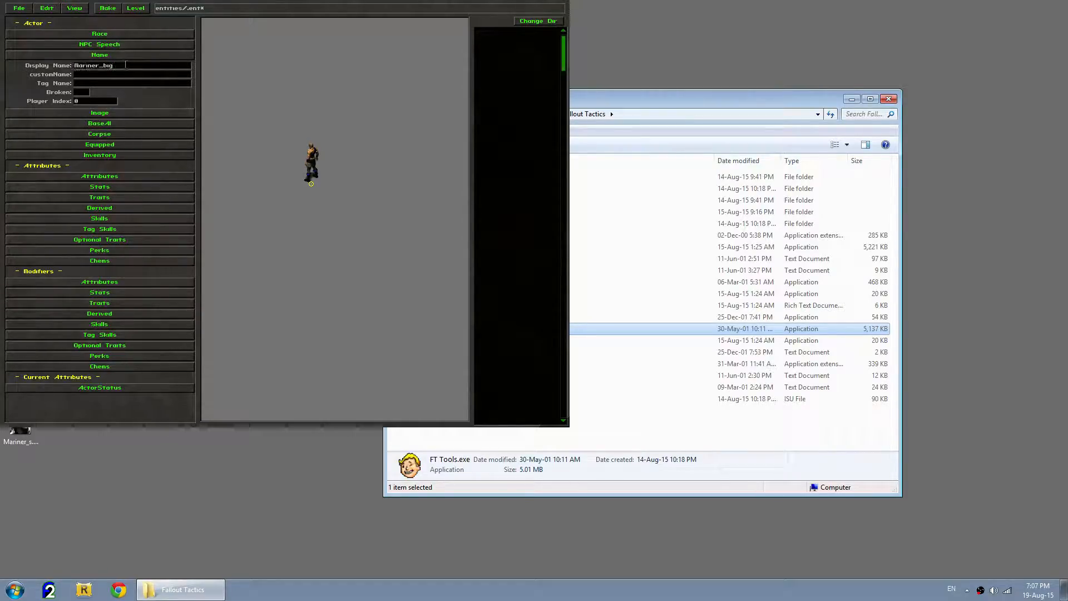
{"action": "left_click_drag", "start_coordinate": [112, 65], "coordinate": [99, 65]}
{"action": "left_click", "coordinate": [127, 65]}
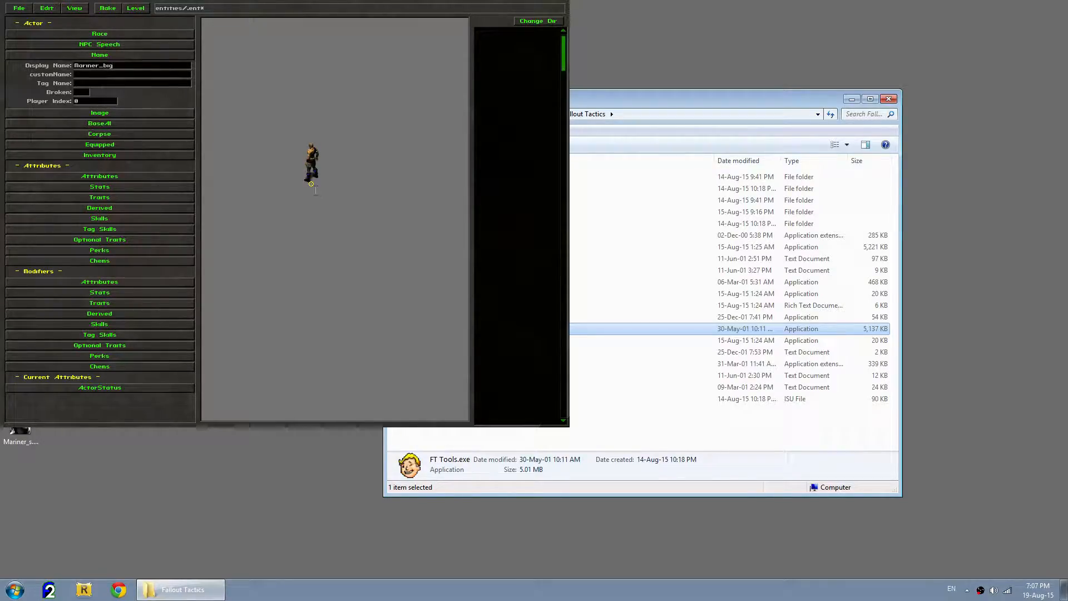
Step: Check the Mariner portrait on the character Stat/Trait editing screen and leave it without changes
{"action": "left_click", "coordinate": [50, 9]}
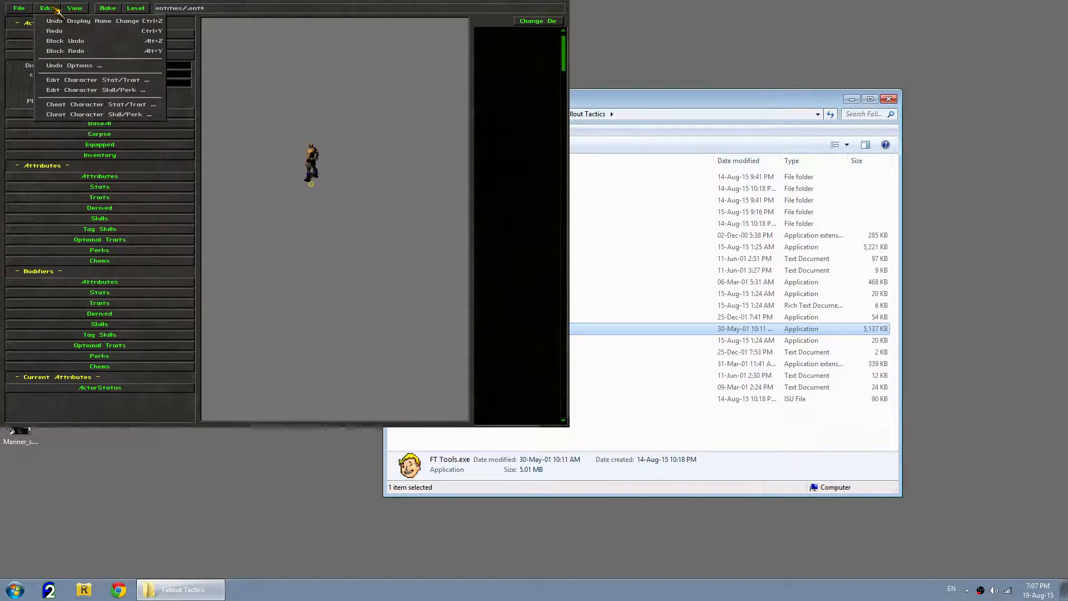
{"action": "left_click", "coordinate": [92, 80]}
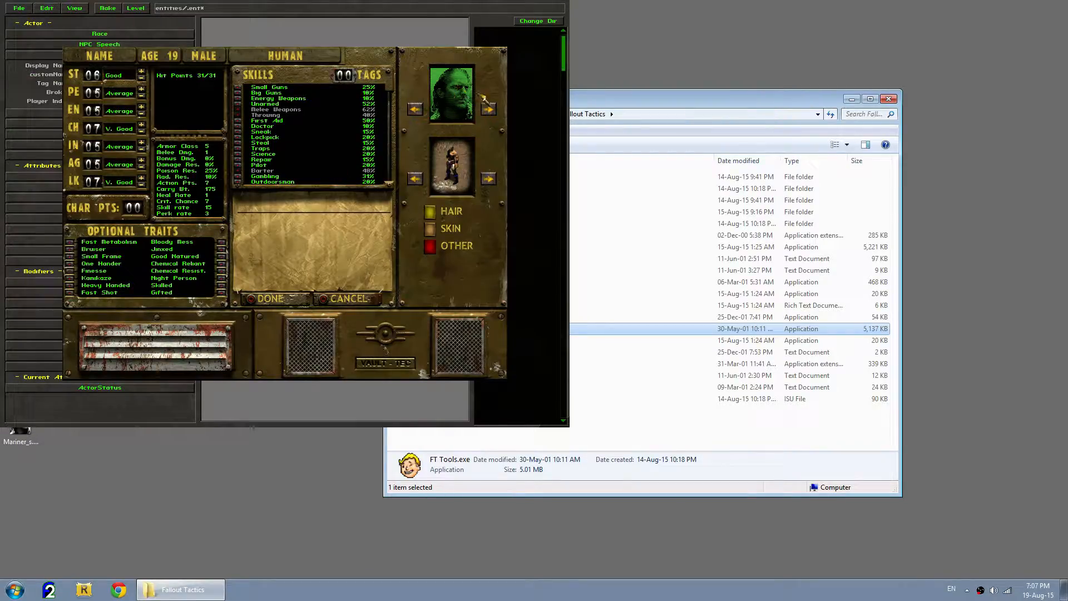
{"action": "left_click", "coordinate": [267, 301]}
{"action": "left_click", "coordinate": [273, 267]}
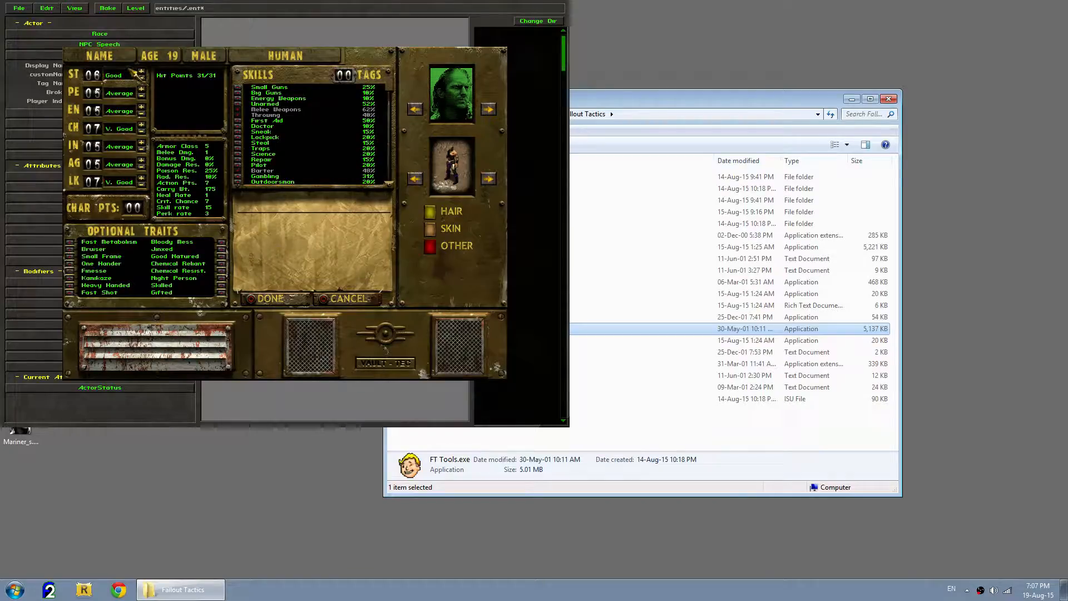
{"action": "left_click", "coordinate": [329, 300]}
Step: Try the display name Mariner and check the portrait on the character Stat/Trait editing screen
{"action": "left_click", "coordinate": [158, 66]}
{"action": "key", "text": "BackSpace"}
{"action": "key", "text": "BackSpace"}
{"action": "key", "text": "BackSpace"}
{"action": "key", "text": "BackSpace"}
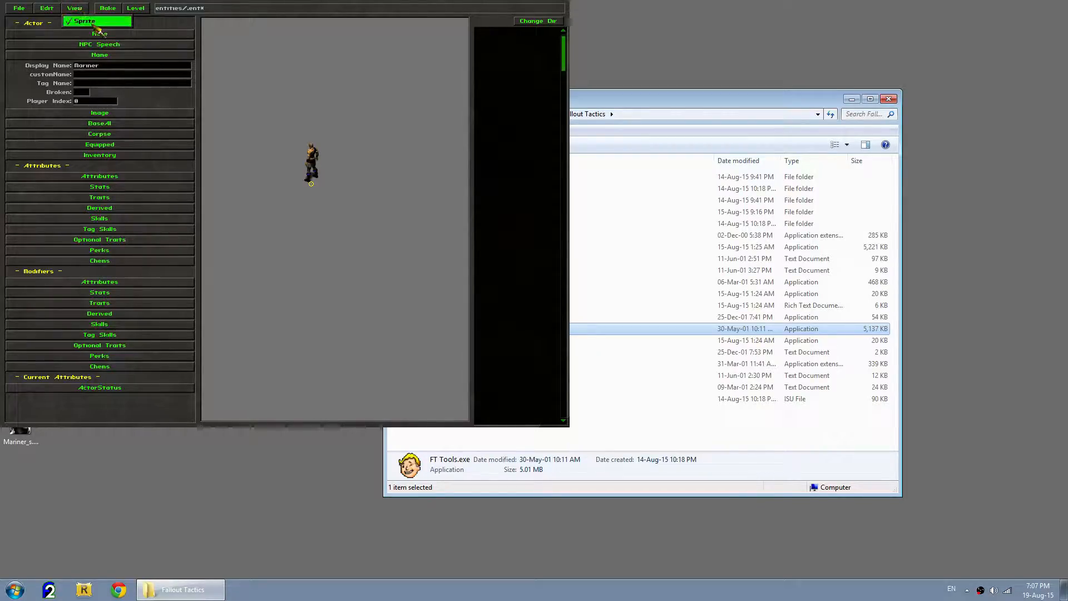
{"action": "left_click", "coordinate": [58, 10]}
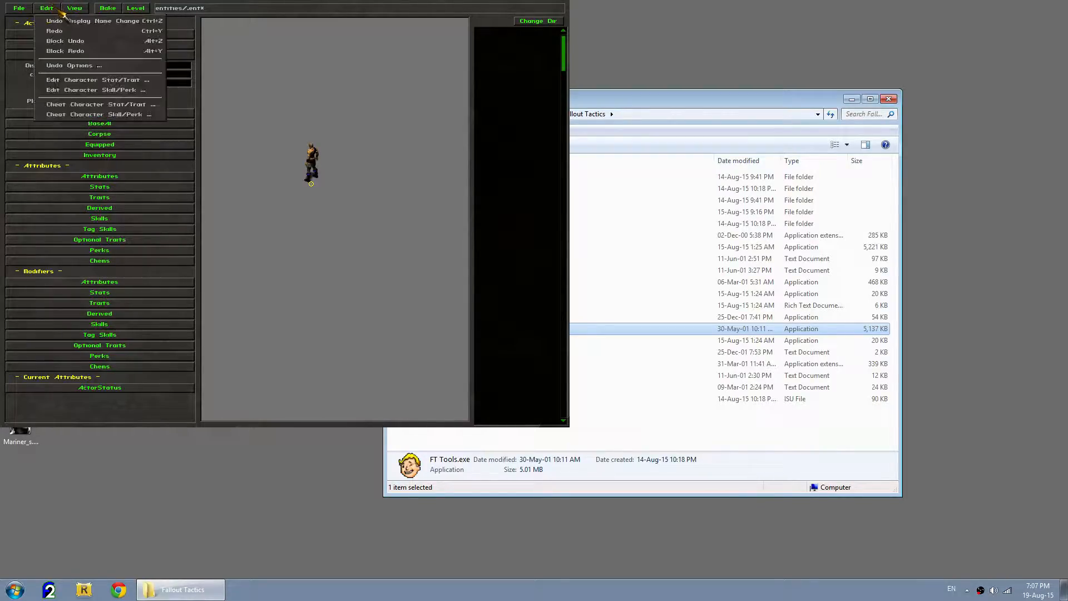
{"action": "left_click", "coordinate": [108, 80]}
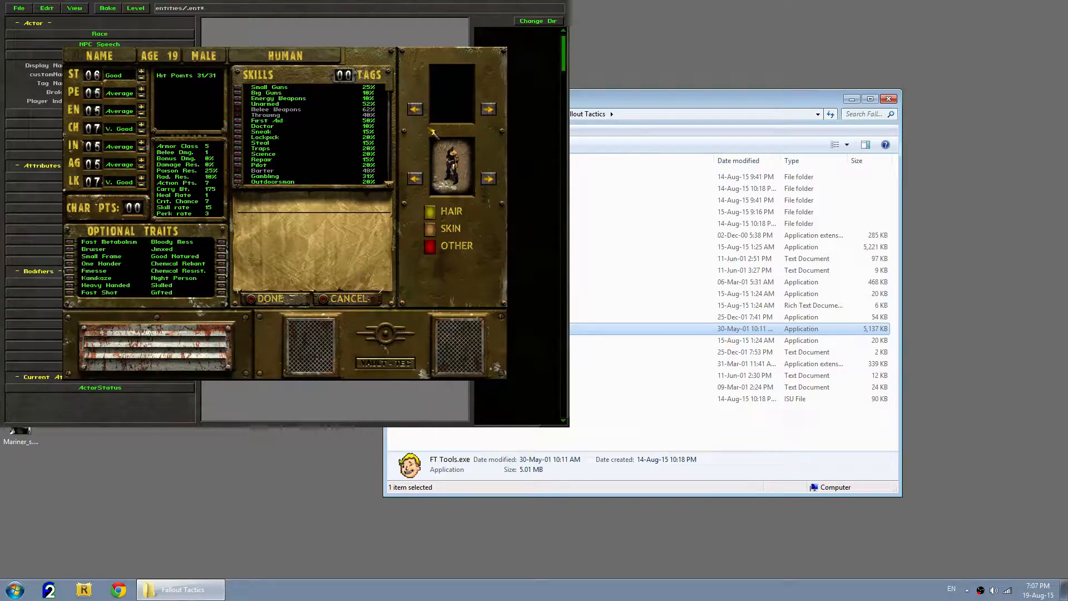
{"action": "left_click", "coordinate": [334, 301]}
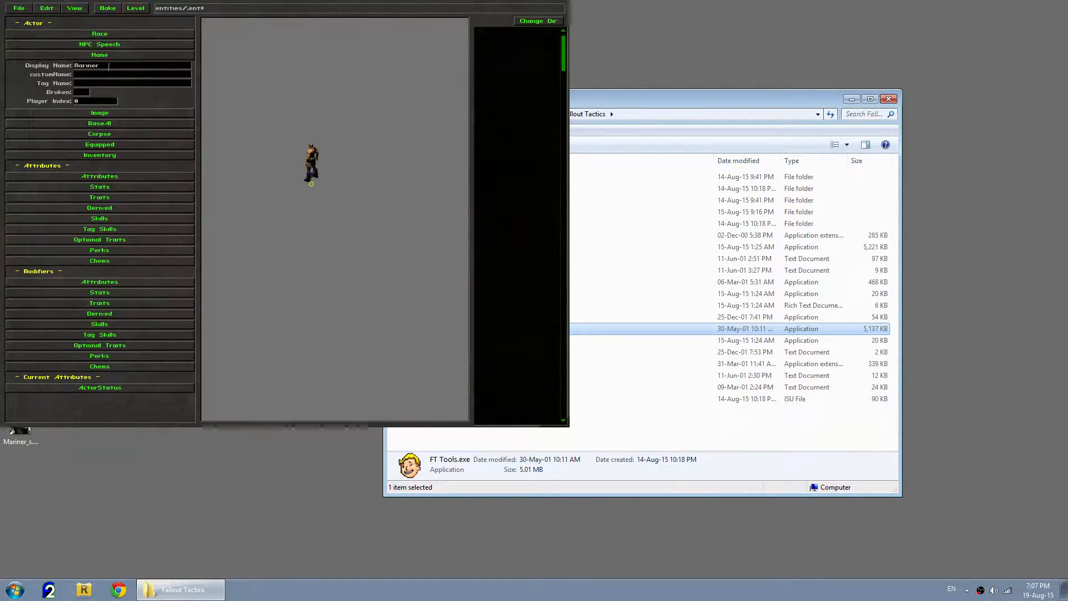
Step: Set the display name back to Mariner_big and recheck the portrait on the character editing screen
{"action": "left_click", "coordinate": [114, 65]}
{"action": "left_click", "coordinate": [47, 8]}
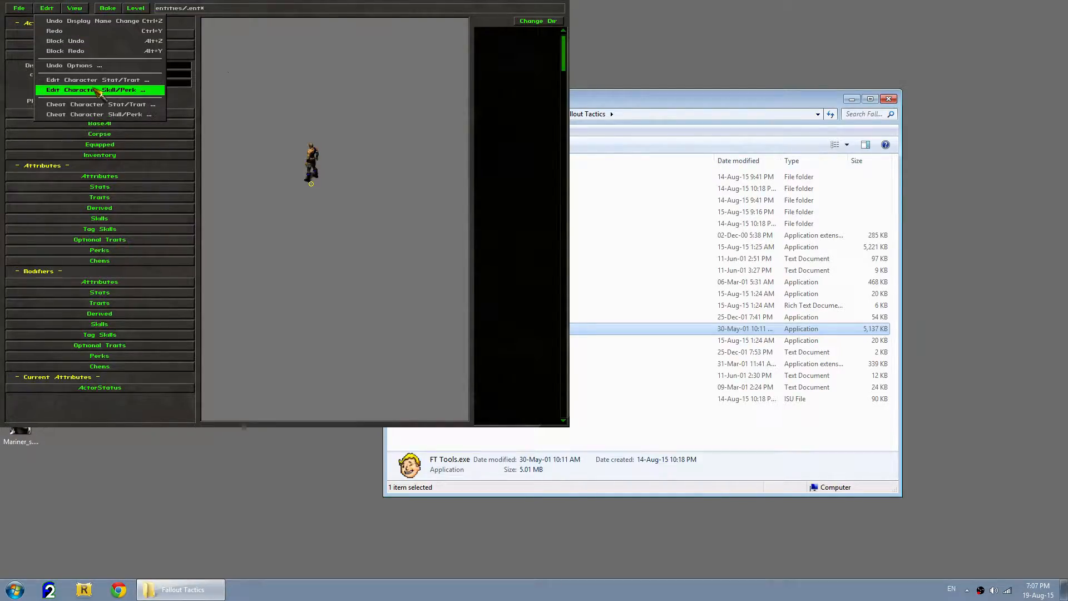
{"action": "left_click", "coordinate": [109, 88]}
{"action": "left_click", "coordinate": [488, 110]}
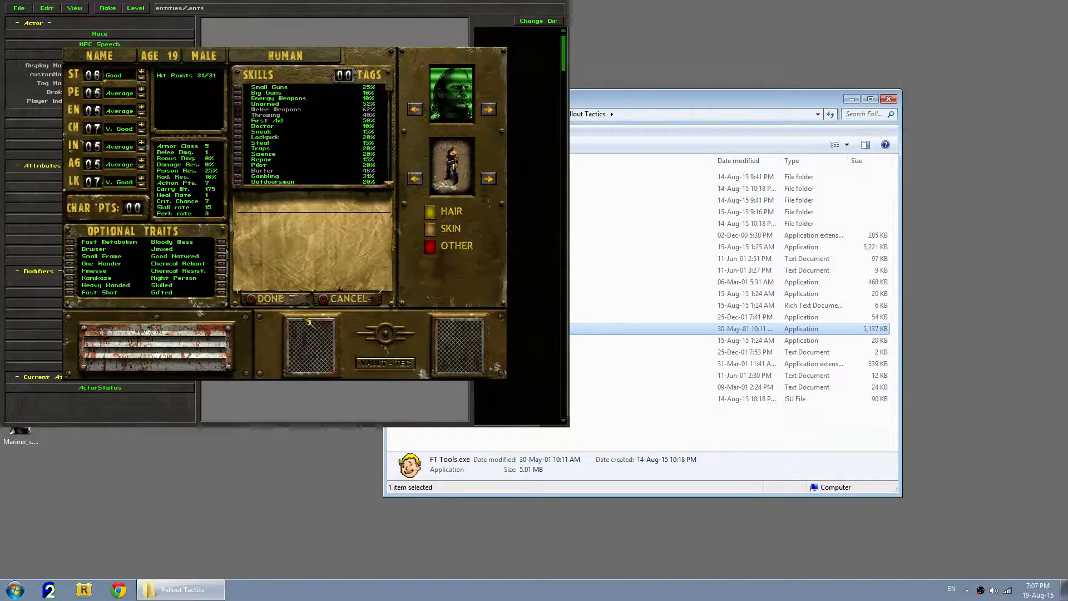
{"action": "left_click", "coordinate": [326, 304]}
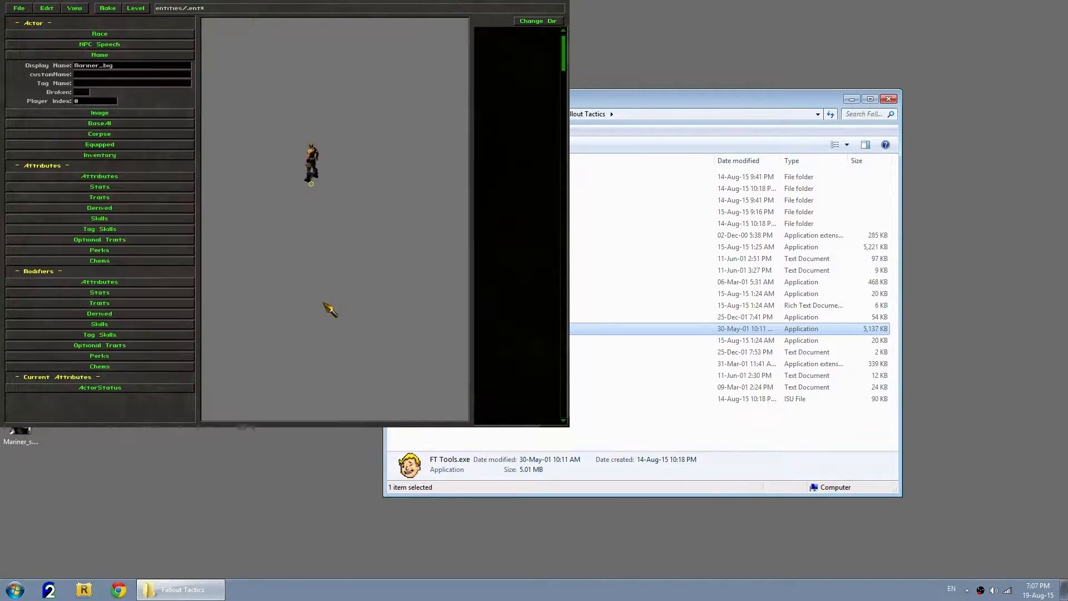
Step: Save the entity as Mariner_big in the prefab folder under entities\Special
{"action": "left_click", "coordinate": [20, 9]}
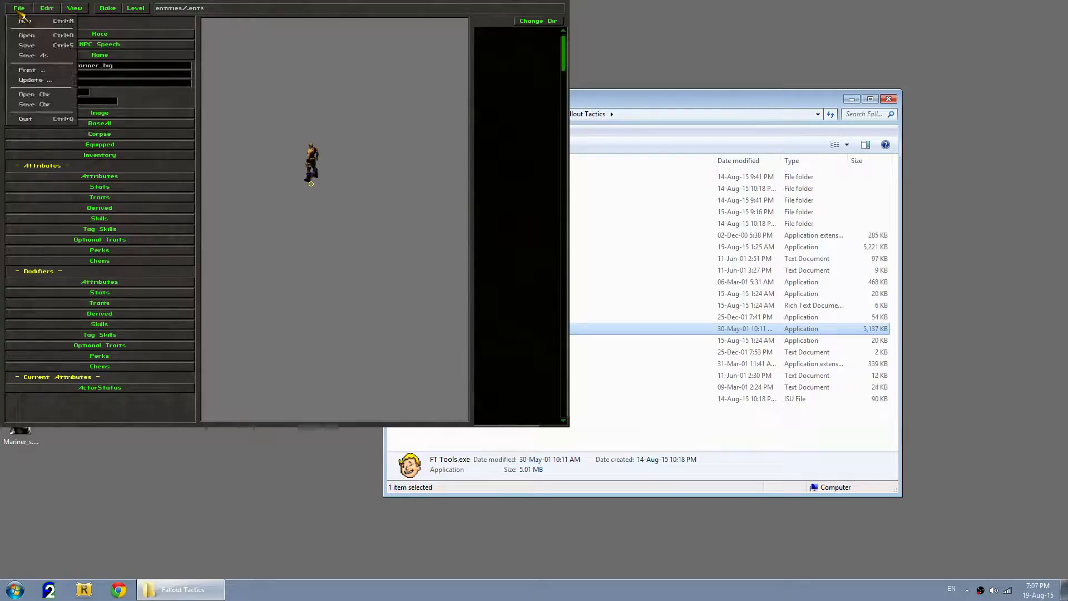
{"action": "left_click", "coordinate": [54, 60]}
{"action": "left_click_drag", "start_coordinate": [262, 81], "coordinate": [332, 61]}
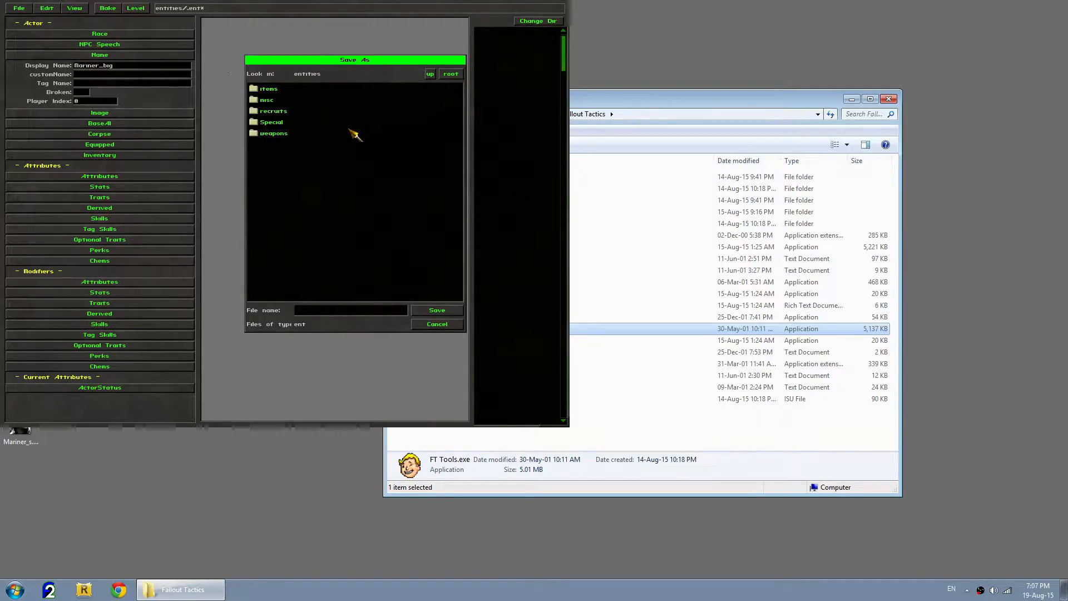
{"action": "left_click", "coordinate": [431, 74]}
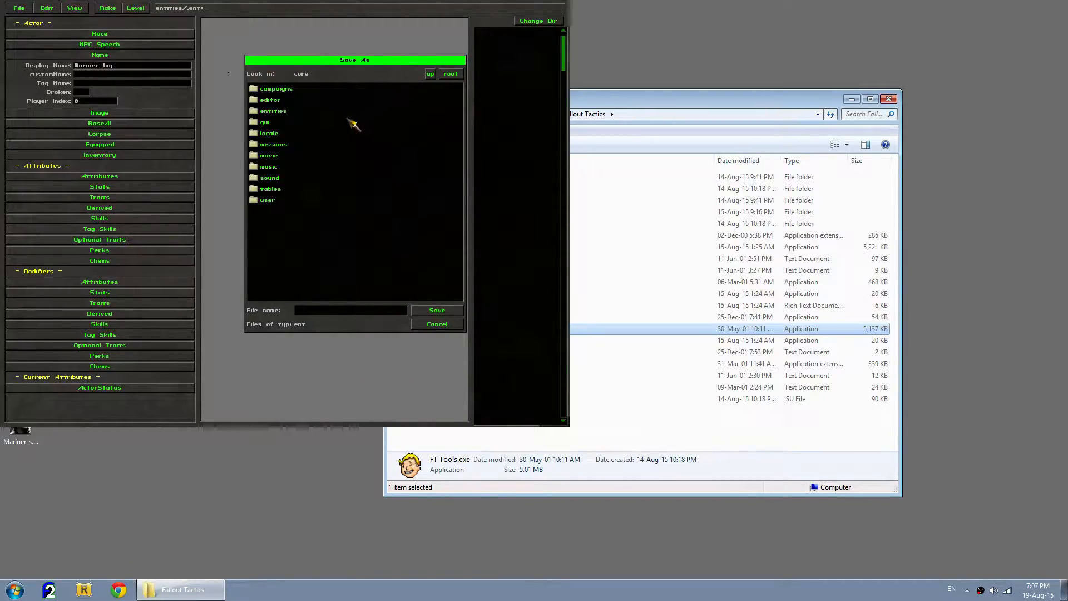
{"action": "double_click", "coordinate": [281, 111]}
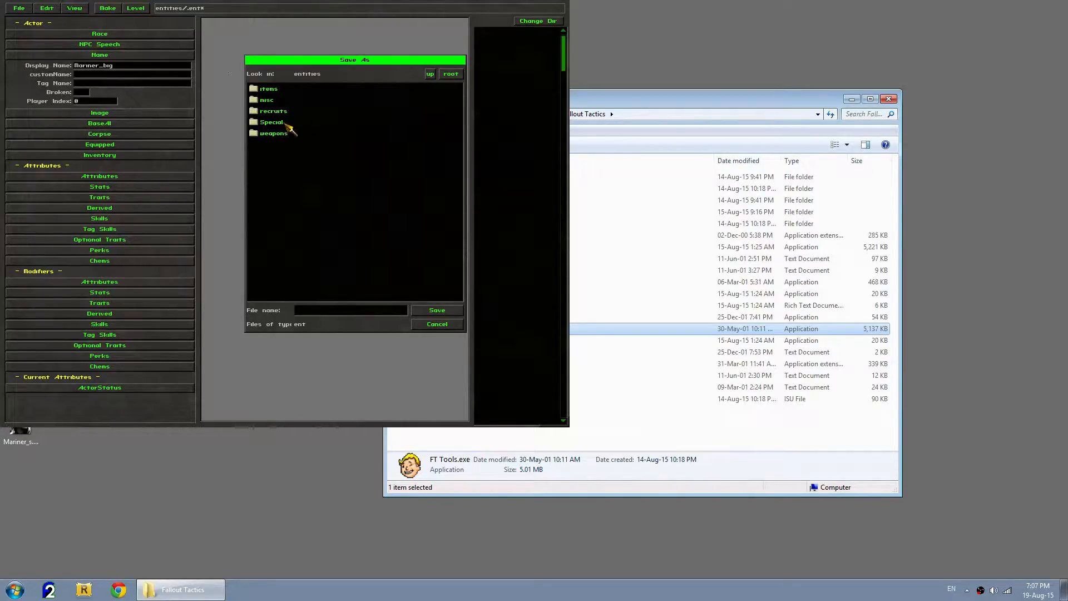
{"action": "double_click", "coordinate": [280, 123]}
{"action": "double_click", "coordinate": [279, 190]}
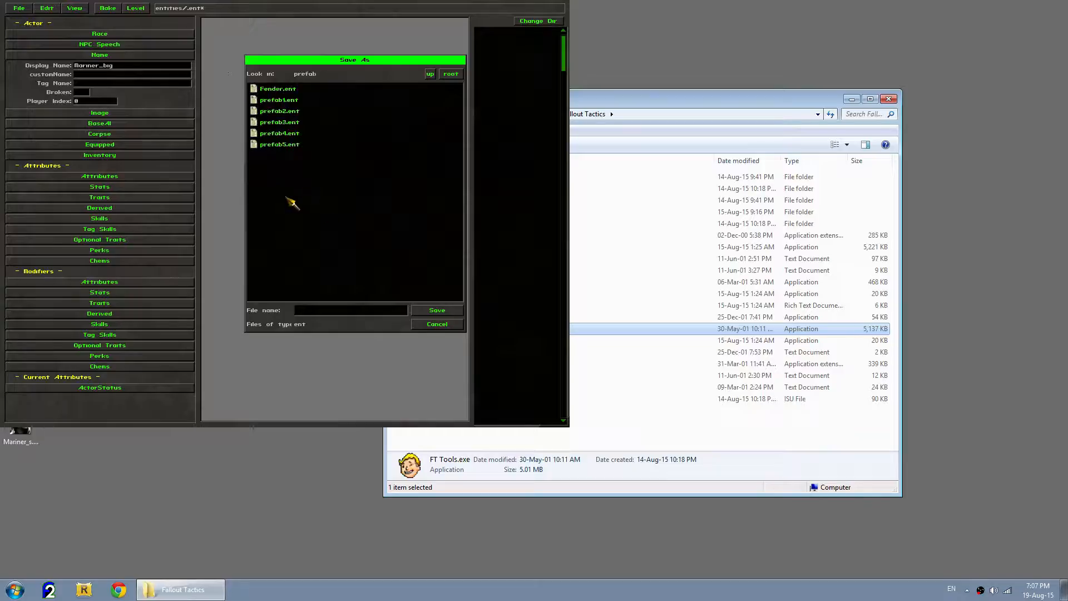
{"action": "left_click", "coordinate": [333, 310]}
{"action": "type", "text": "Mariner_b"}
{"action": "key", "text": "BackSpace"}
{"action": "type", "text": "big"}
{"action": "left_click", "coordinate": [443, 316]}
Step: Quit the Entity Editor and exit FT Tools
{"action": "left_click", "coordinate": [19, 8]}
{"action": "left_click", "coordinate": [26, 119]}
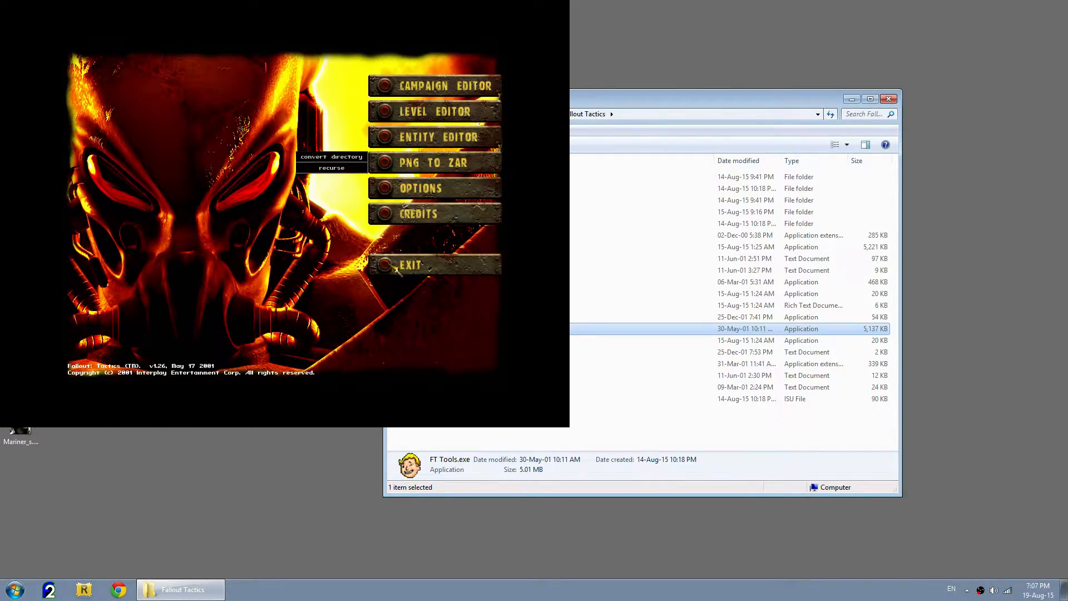
{"action": "left_click", "coordinate": [395, 266]}
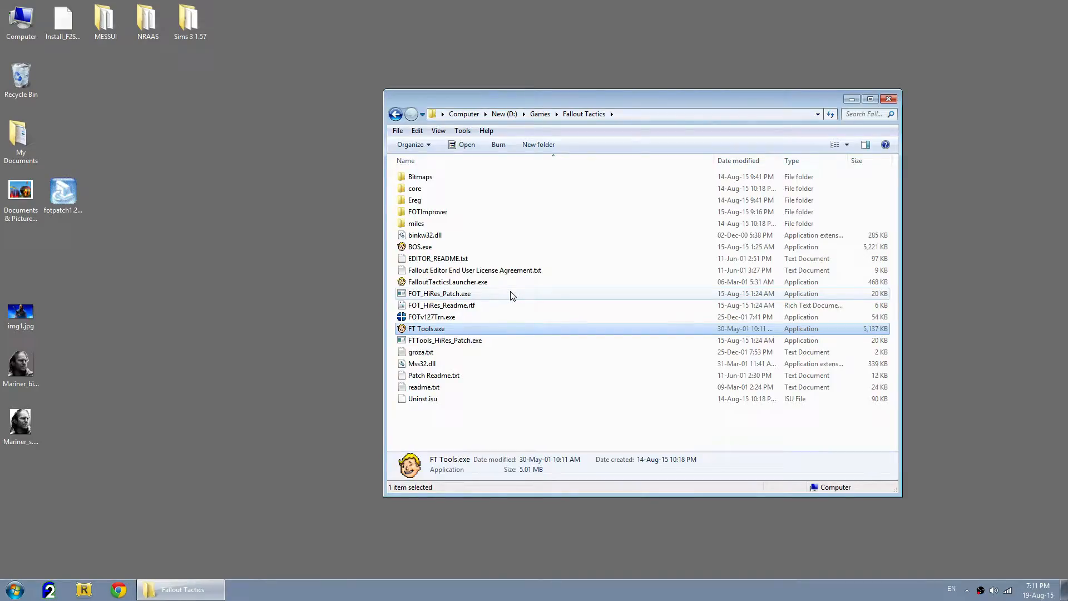
Step: Check that Mariner_big.ent is in the core\entities\Special\prefab folder
{"action": "double_click", "coordinate": [471, 189]}
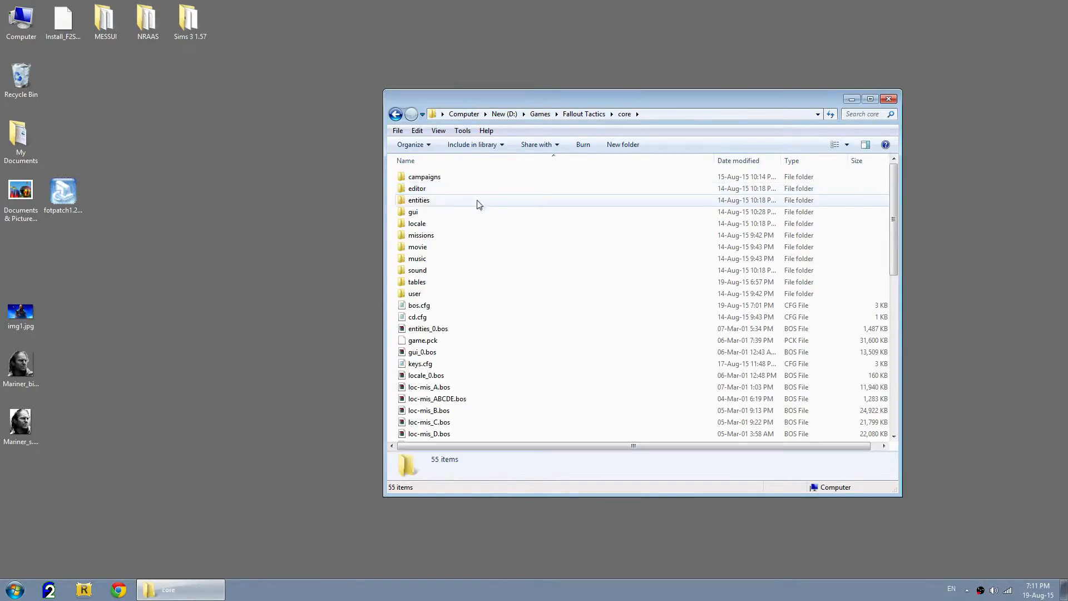
{"action": "double_click", "coordinate": [444, 203]}
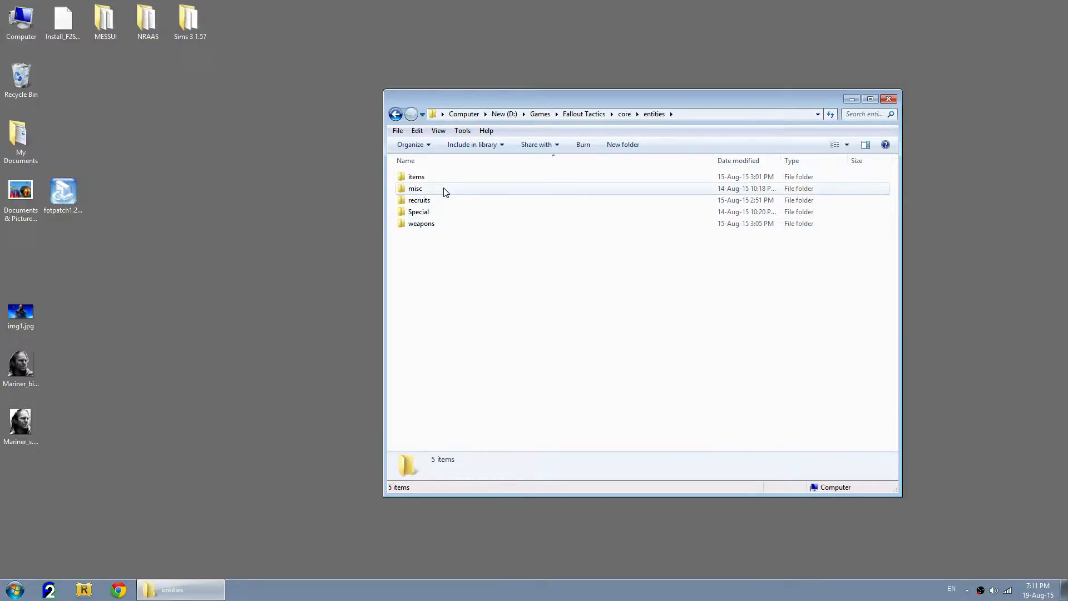
{"action": "left_click", "coordinate": [444, 216]}
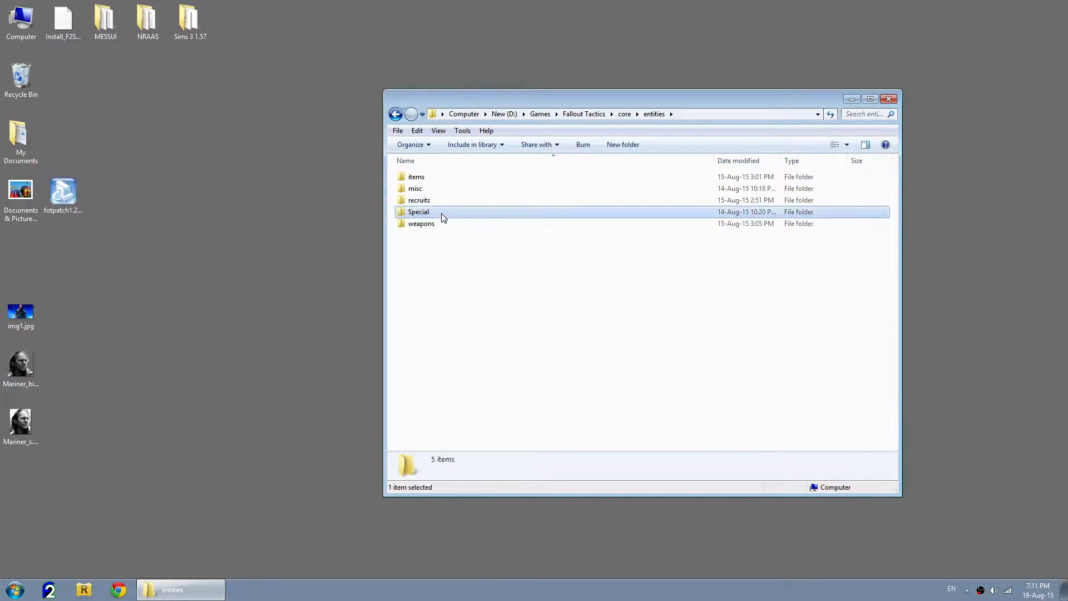
{"action": "double_click", "coordinate": [444, 216]}
{"action": "double_click", "coordinate": [452, 281]}
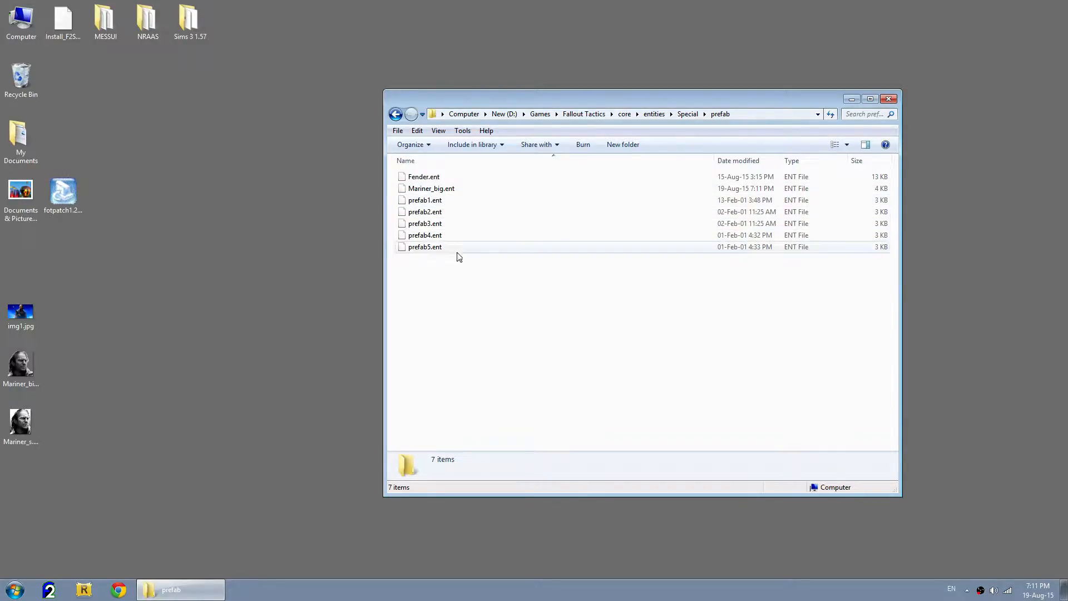
{"action": "left_click", "coordinate": [440, 191]}
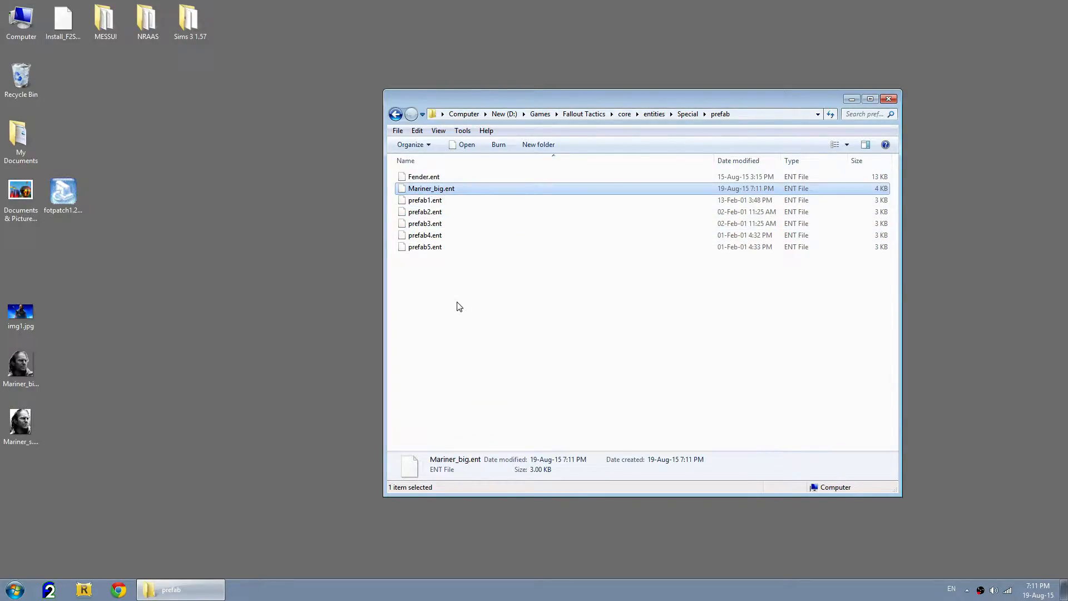
{"action": "left_click", "coordinate": [485, 313]}
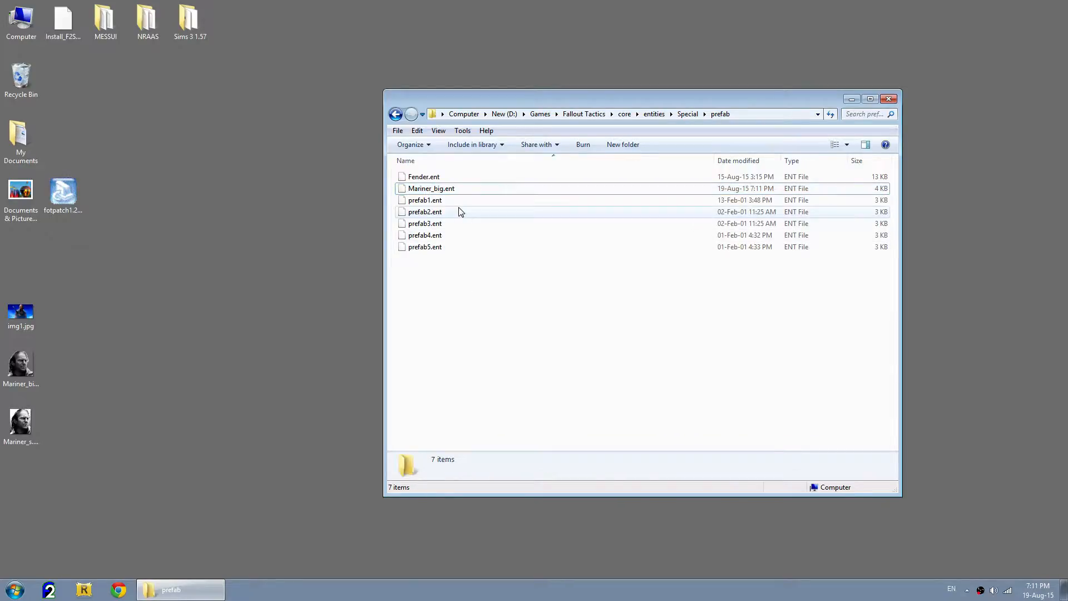
Step: Look through the campaigns and locale\game folders under core for the campaign text file
{"action": "left_click", "coordinate": [396, 114]}
{"action": "left_click", "coordinate": [396, 114]}
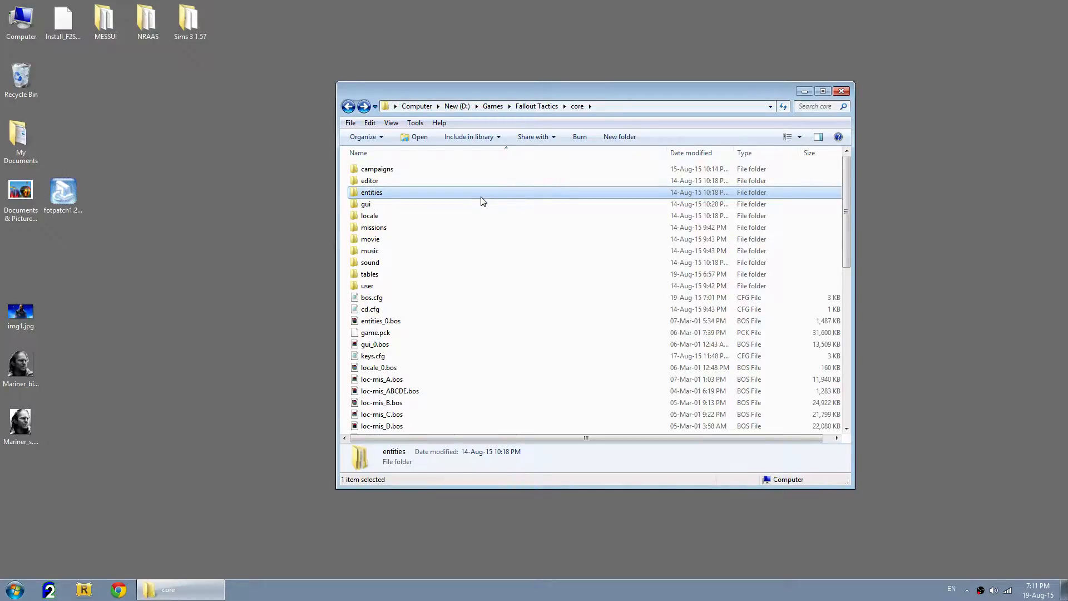
{"action": "double_click", "coordinate": [415, 169]}
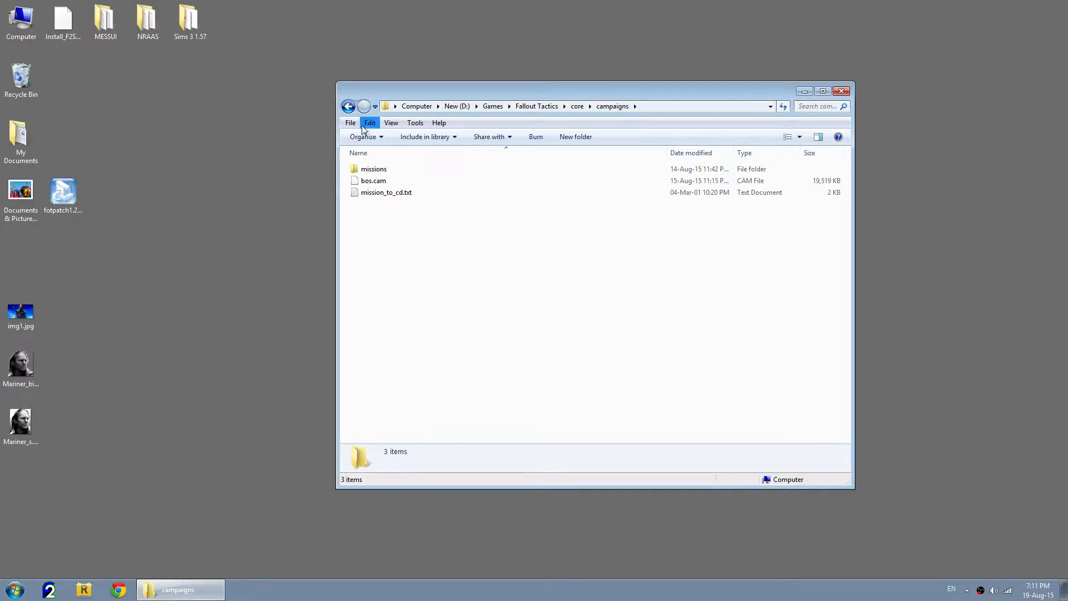
{"action": "left_click", "coordinate": [350, 110]}
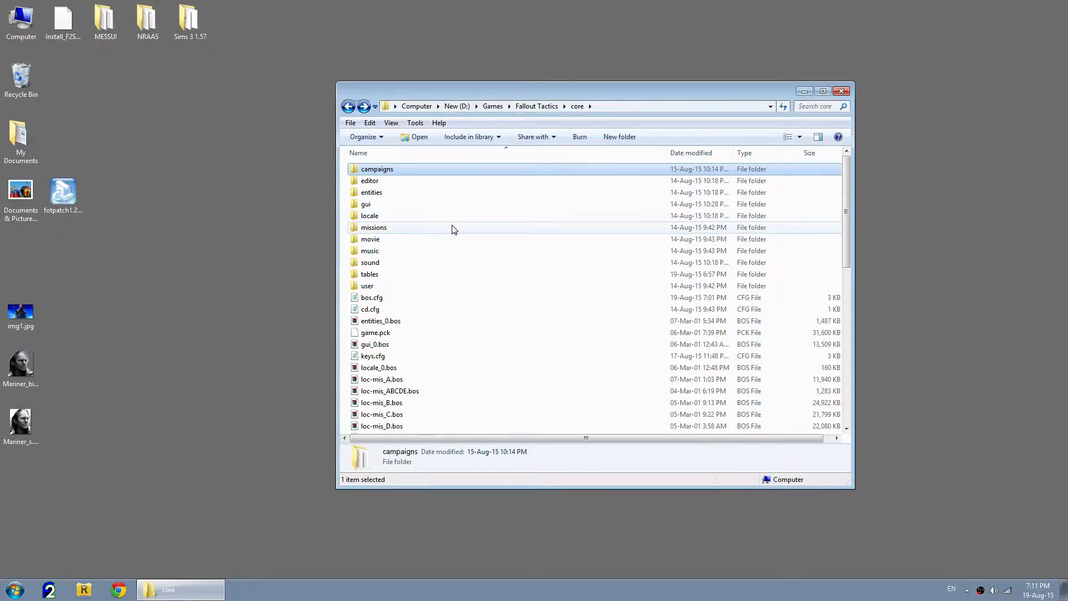
{"action": "double_click", "coordinate": [432, 216]}
{"action": "double_click", "coordinate": [396, 173]}
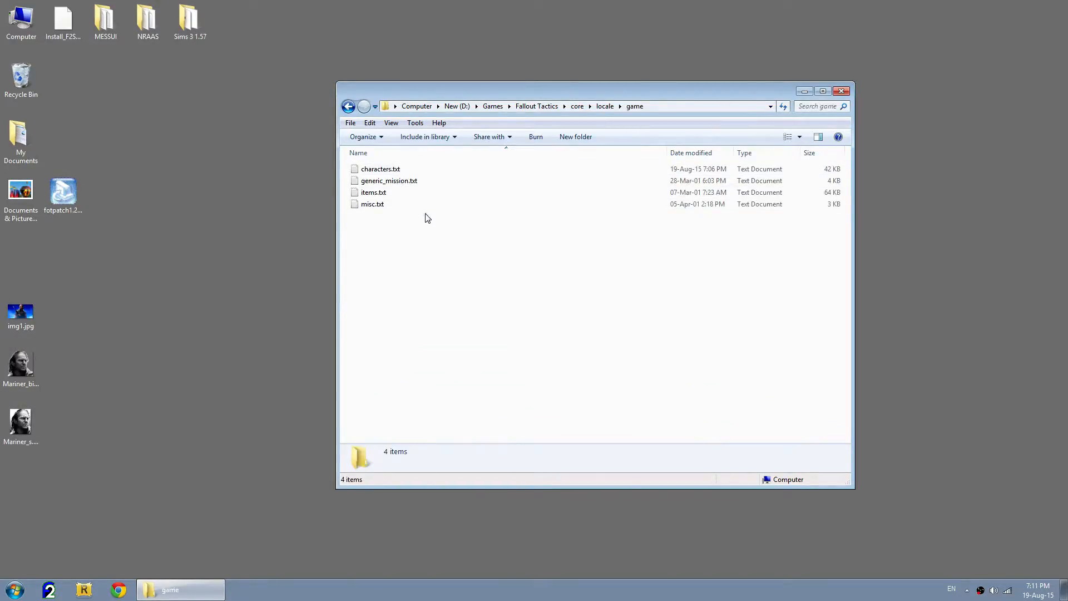
{"action": "left_click", "coordinate": [347, 108]}
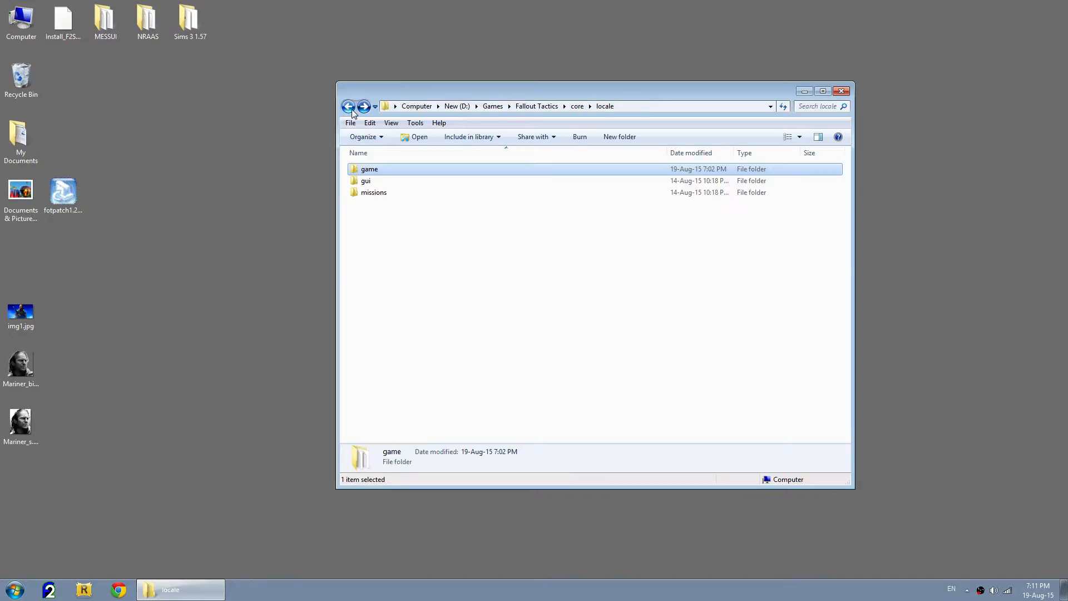
{"action": "left_click", "coordinate": [347, 108]}
Step: Open campaign.txt from core\tables and find the "prefab" characters section
{"action": "double_click", "coordinate": [393, 274]}
{"action": "double_click", "coordinate": [406, 181]}
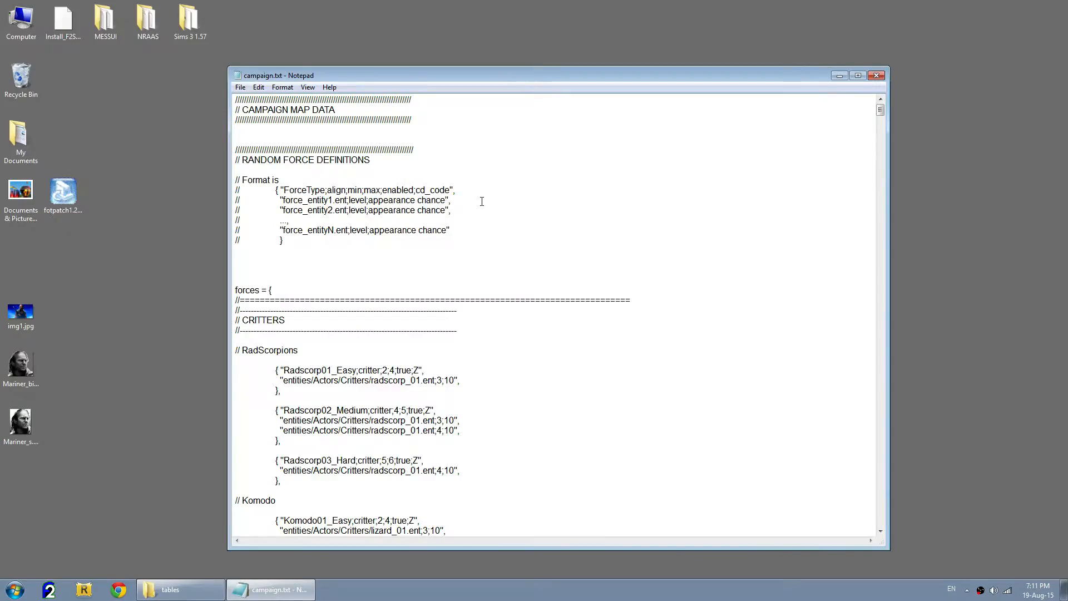
{"action": "key", "text": "ctrl+f"}
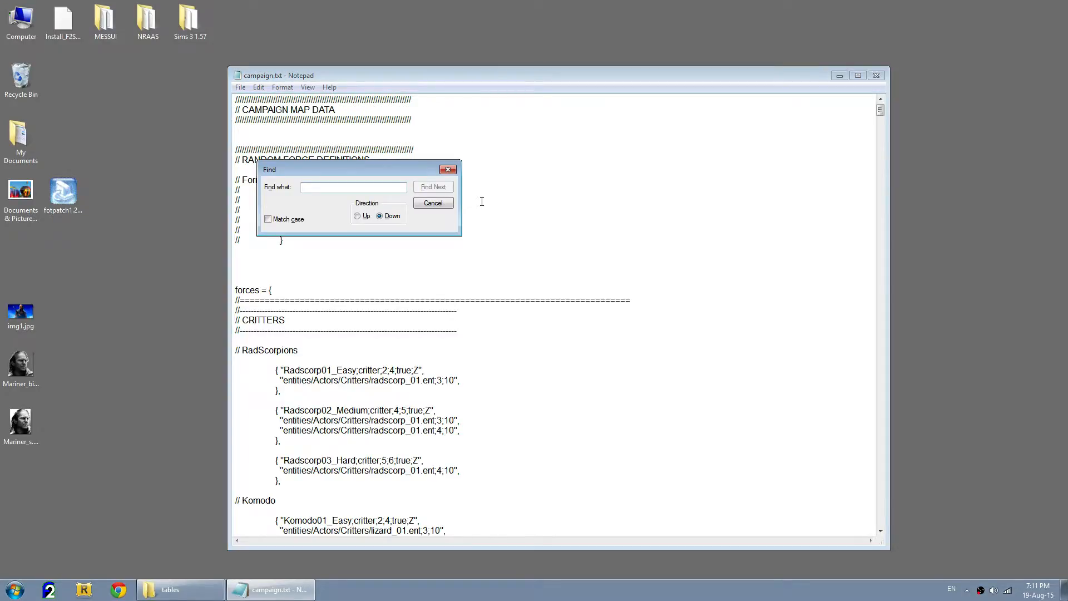
{"action": "type", "text": "prefab"}
{"action": "key", "text": "Return"}
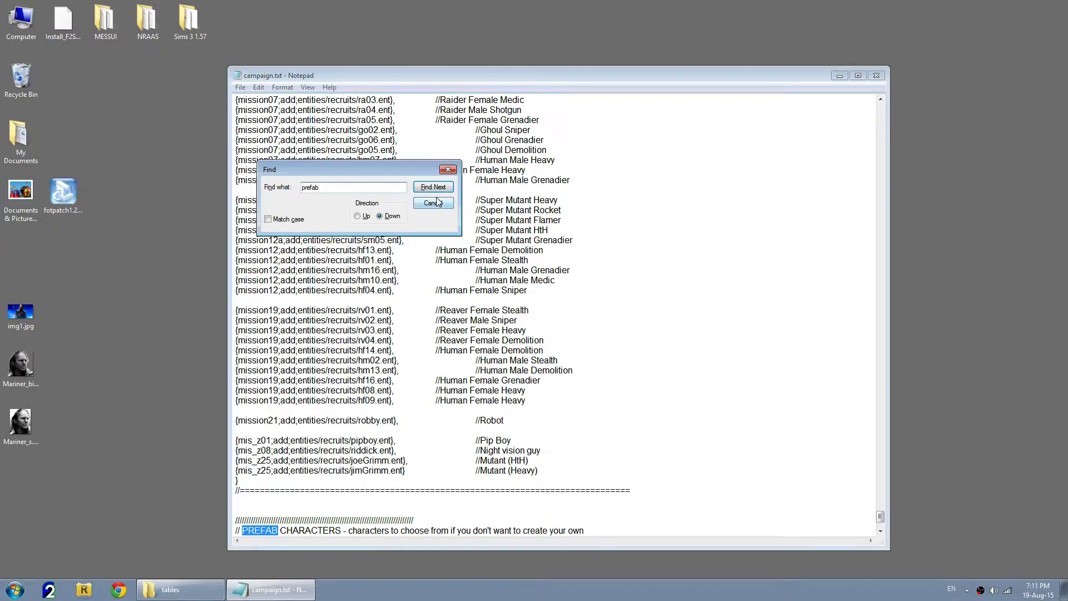
{"action": "key", "text": "Escape"}
{"action": "scroll", "coordinate": [429, 314], "scroll_direction": "down", "scroll_amount": 4}
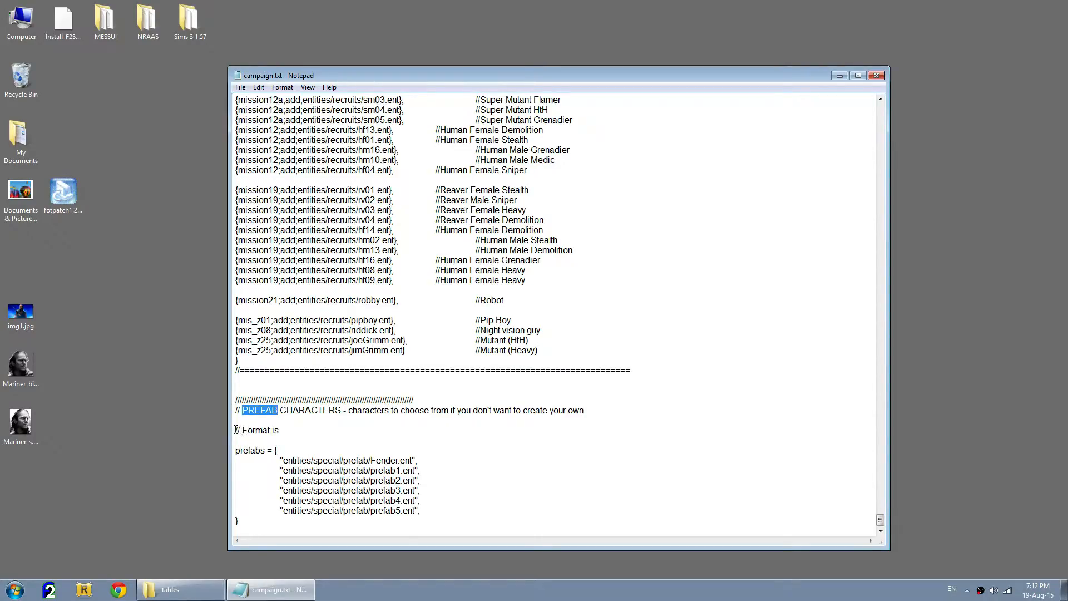
Step: Add a new line below the Fender.ent entry in the prefabs list and copy the path entities/special/prefab/ into it
{"action": "left_click", "coordinate": [280, 470]}
{"action": "key", "text": "Return"}
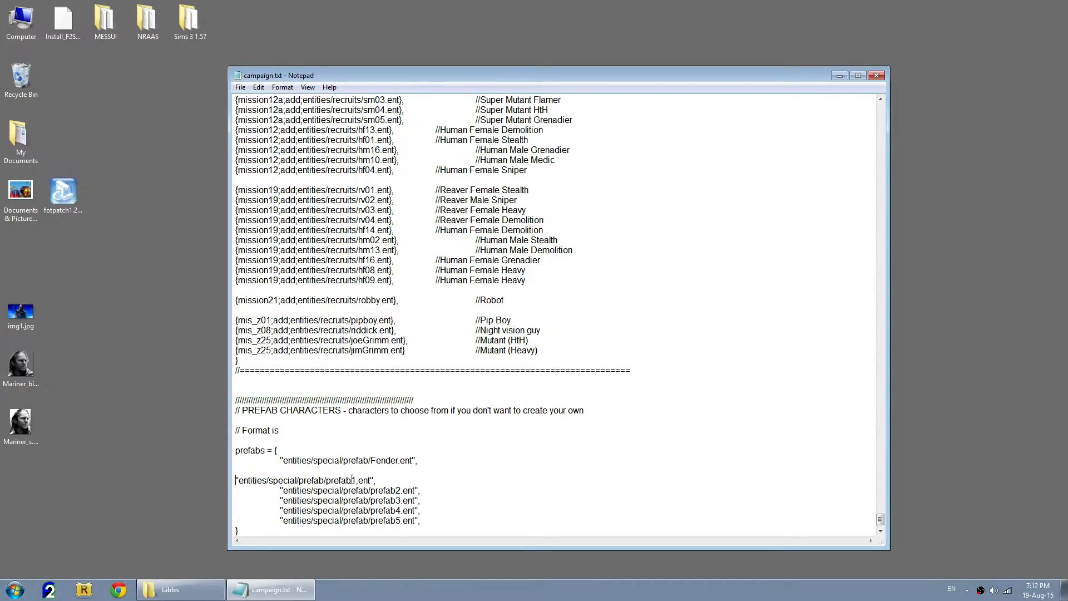
{"action": "left_click_drag", "start_coordinate": [370, 480], "coordinate": [327, 481]}
{"action": "key", "text": "ctrl+c"}
{"action": "left_click", "coordinate": [243, 478]}
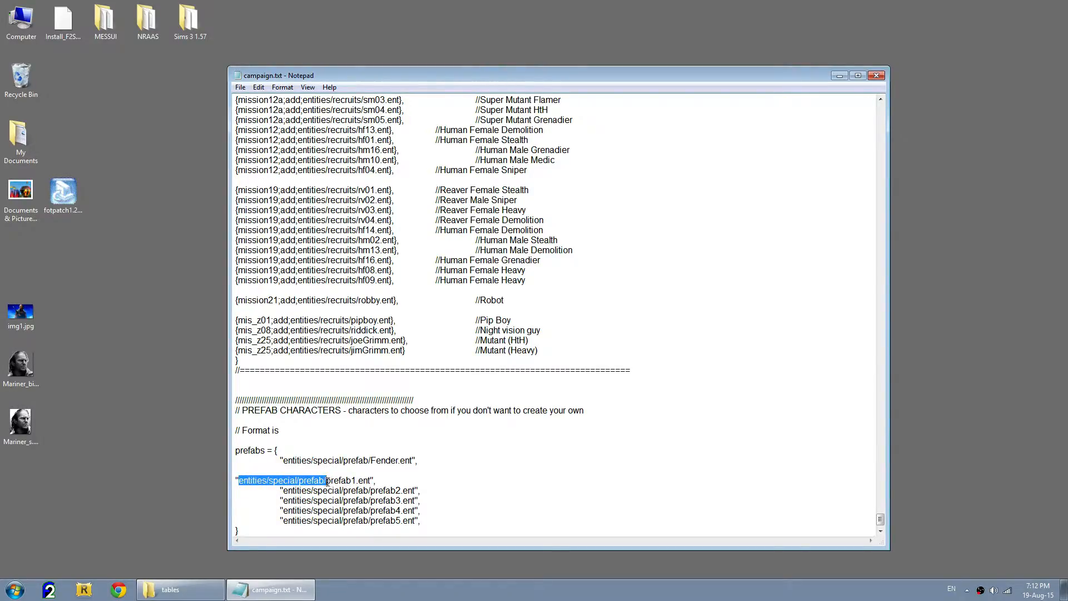
{"action": "left_click", "coordinate": [247, 469]}
{"action": "key", "text": "ctrl+v"}
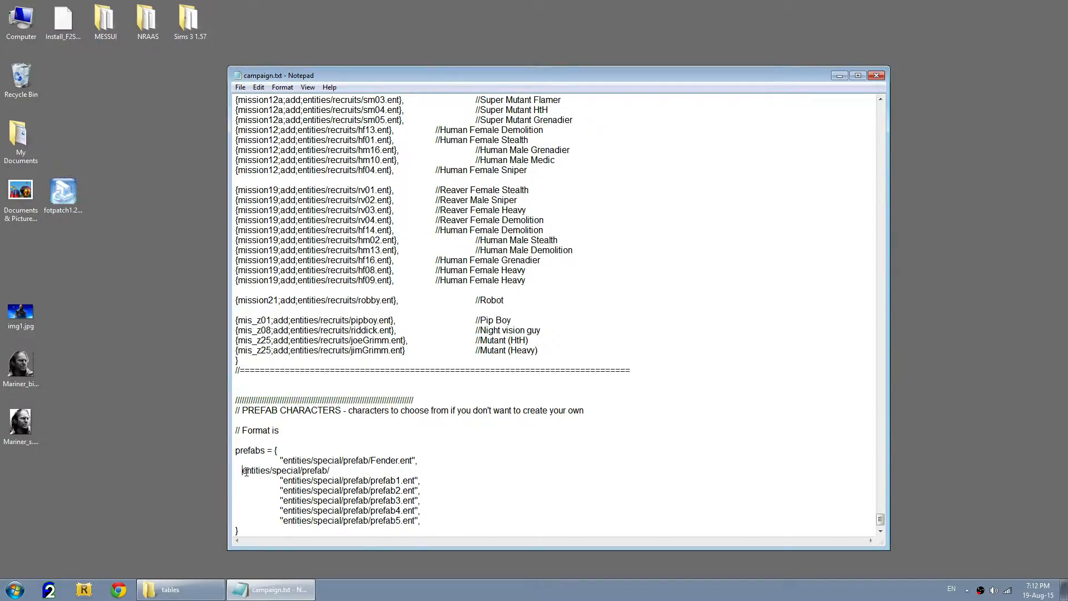
Step: Complete and align the new prefabs entry as "entities/special/prefab/Mariner_big.ent", including the quotation marks and trailing comma
{"action": "type", "text": "\"              "}
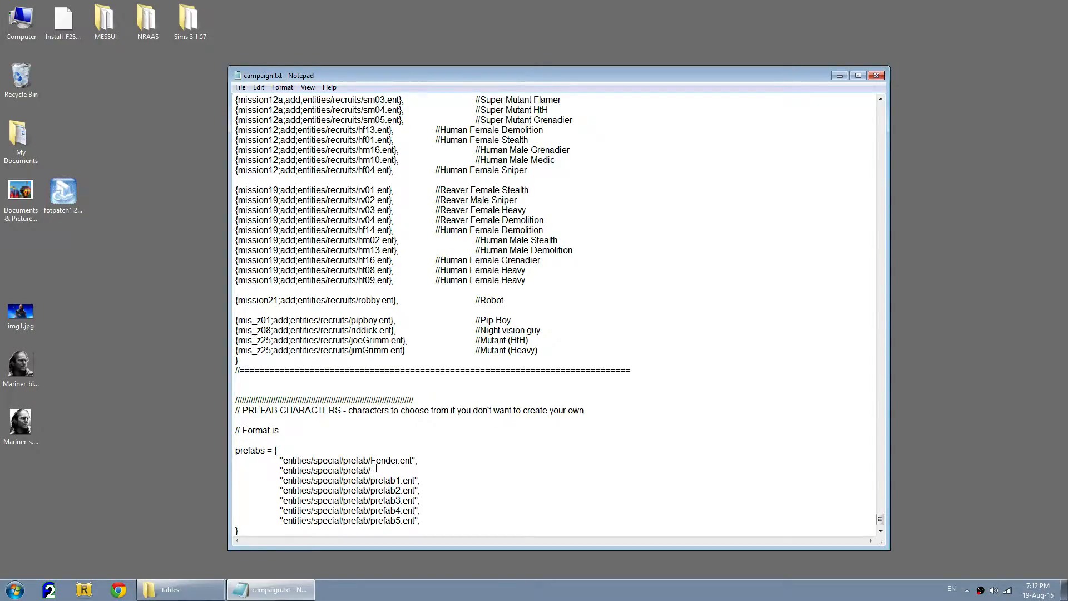
{"action": "type", "text": " Ma"}
{"action": "scroll", "coordinate": [569, 496], "scroll_direction": "down", "scroll_amount": 1}
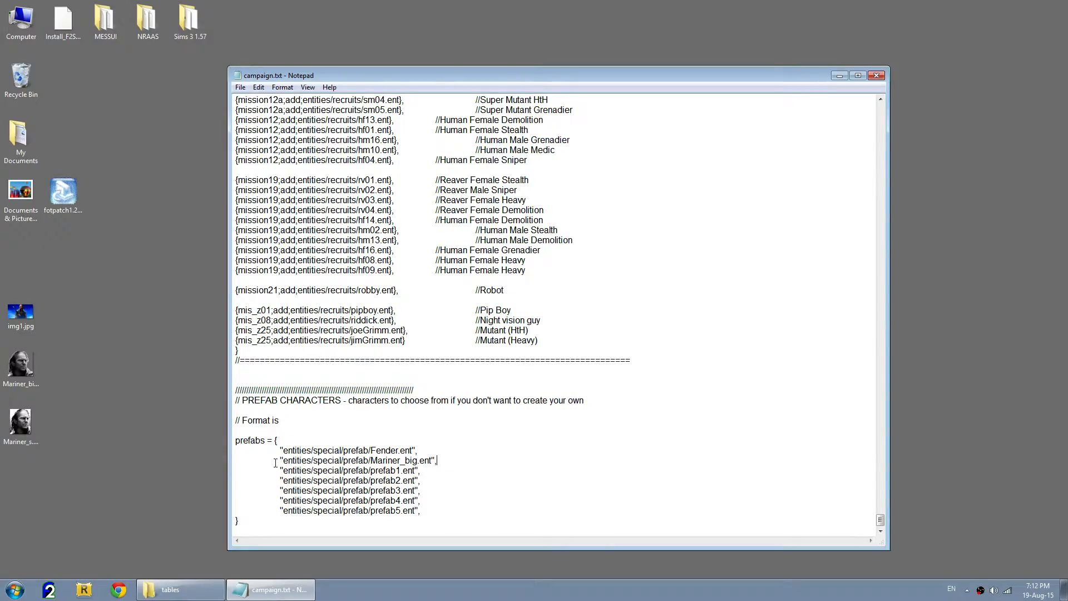
{"action": "left_click_drag", "start_coordinate": [277, 460], "coordinate": [452, 460]}
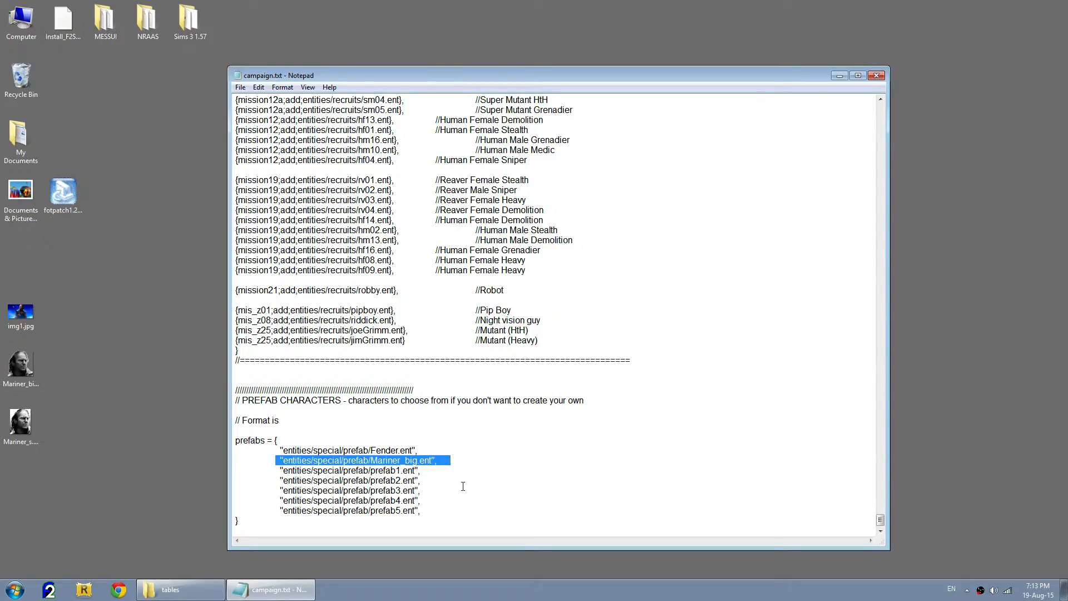
{"action": "left_click", "coordinate": [463, 486]}
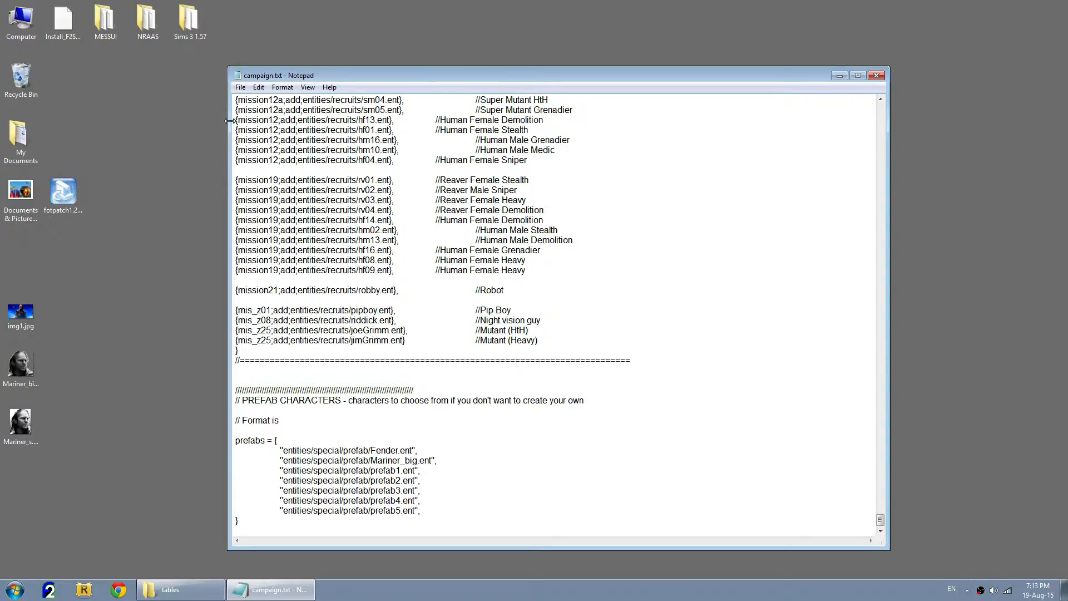
Step: Save campaign.txt, close it and select the file in the tables folder
{"action": "left_click", "coordinate": [241, 88]}
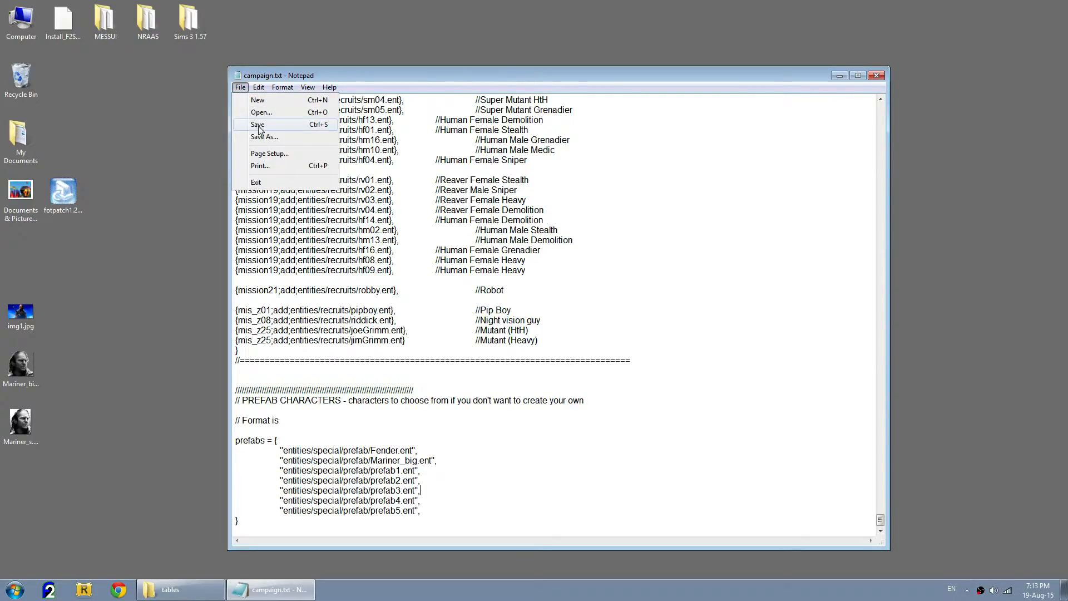
{"action": "left_click", "coordinate": [259, 126]}
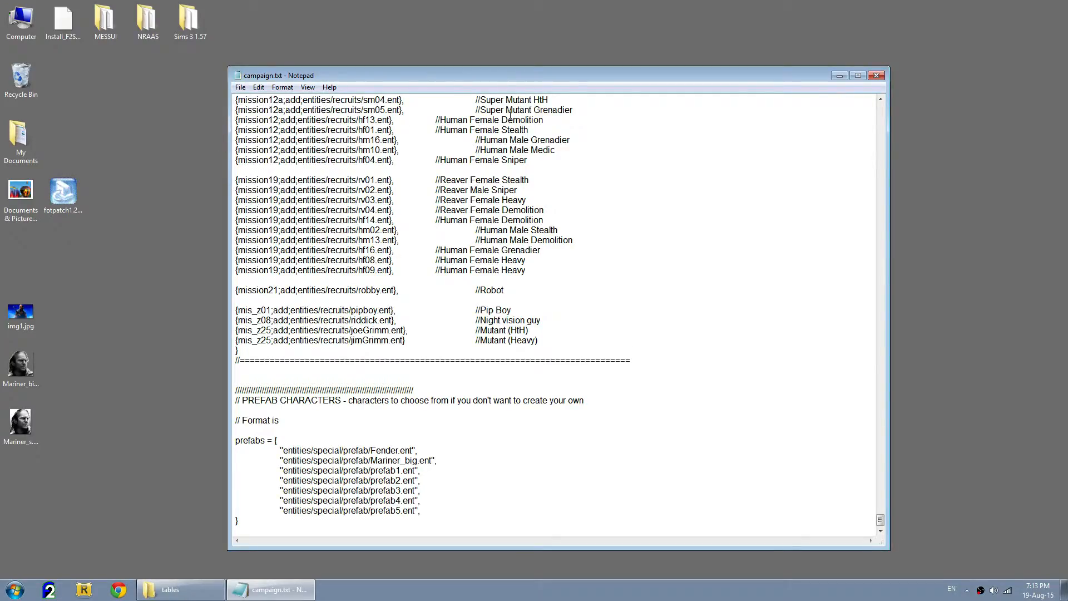
{"action": "left_click", "coordinate": [876, 75]}
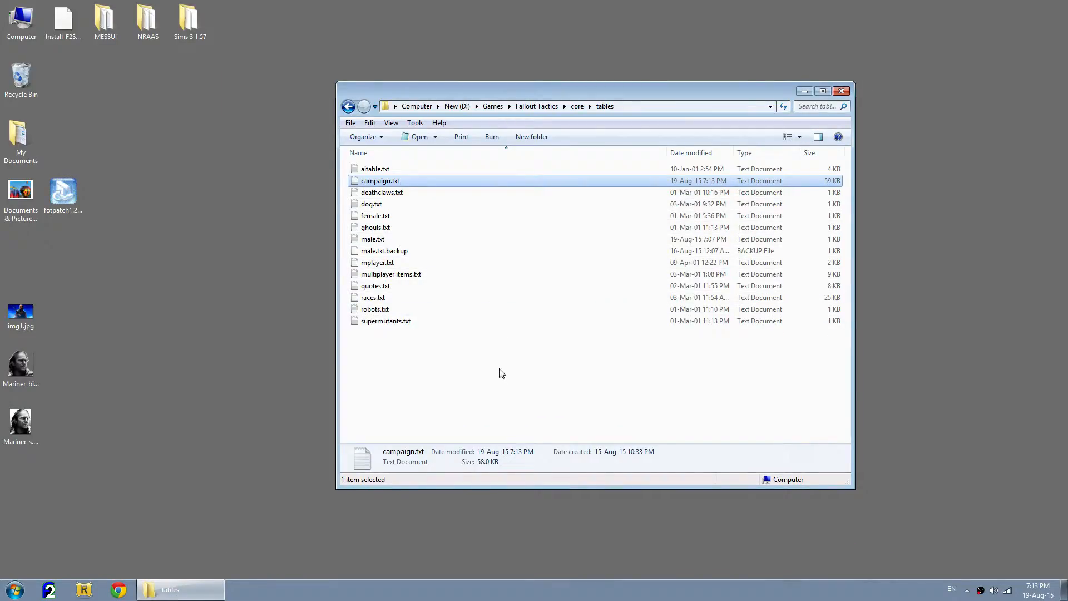
{"action": "left_click", "coordinate": [490, 336]}
{"action": "left_click", "coordinate": [399, 182]}
{"action": "left_click_drag", "start_coordinate": [425, 95], "coordinate": [378, 91]}
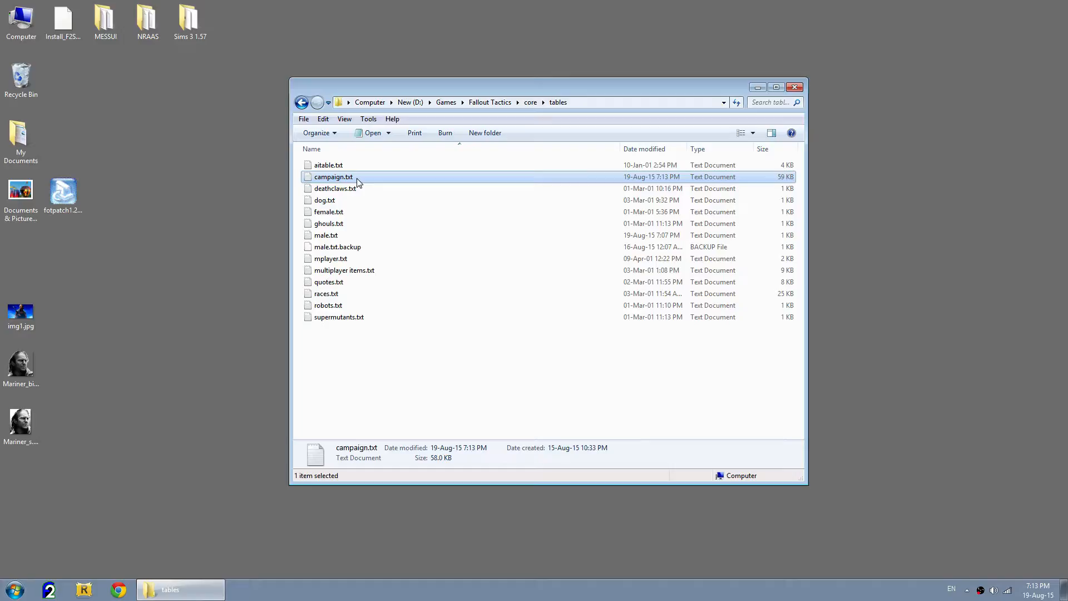
Step: Look inside the locale folder of the locale_0.bos archive in core, and close the archive
{"action": "left_click", "coordinate": [530, 103]}
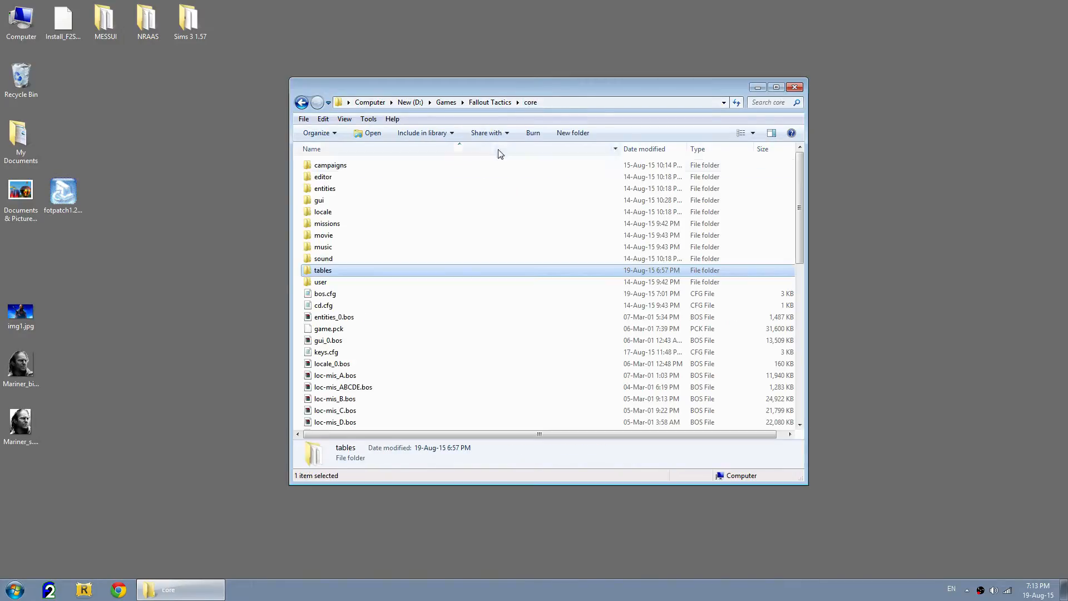
{"action": "double_click", "coordinate": [365, 364]}
{"action": "double_click", "coordinate": [534, 233]}
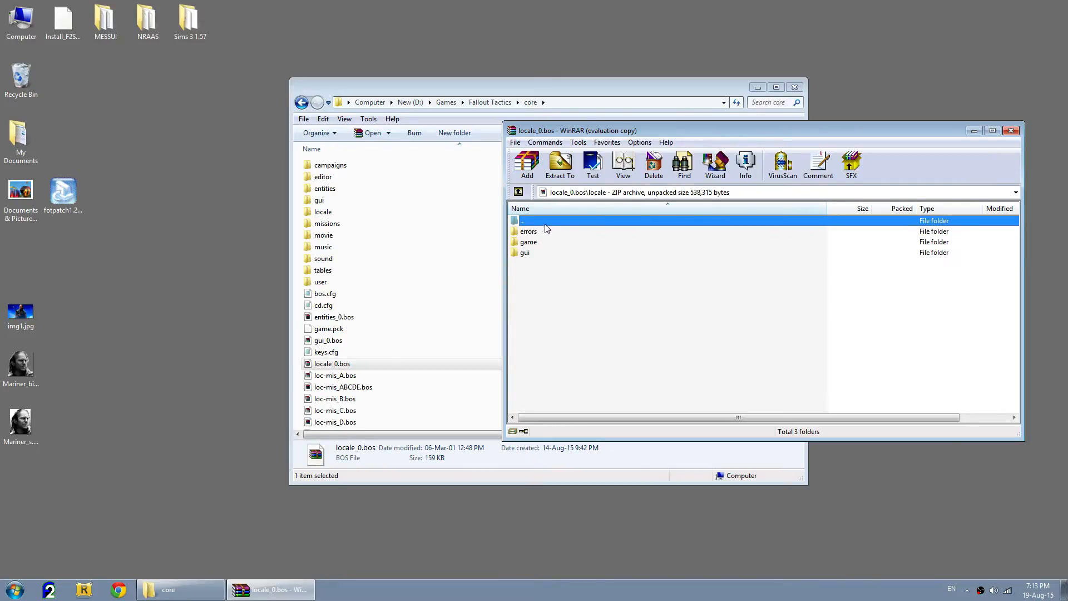
{"action": "left_click", "coordinate": [804, 284]}
{"action": "left_click", "coordinate": [1011, 130]}
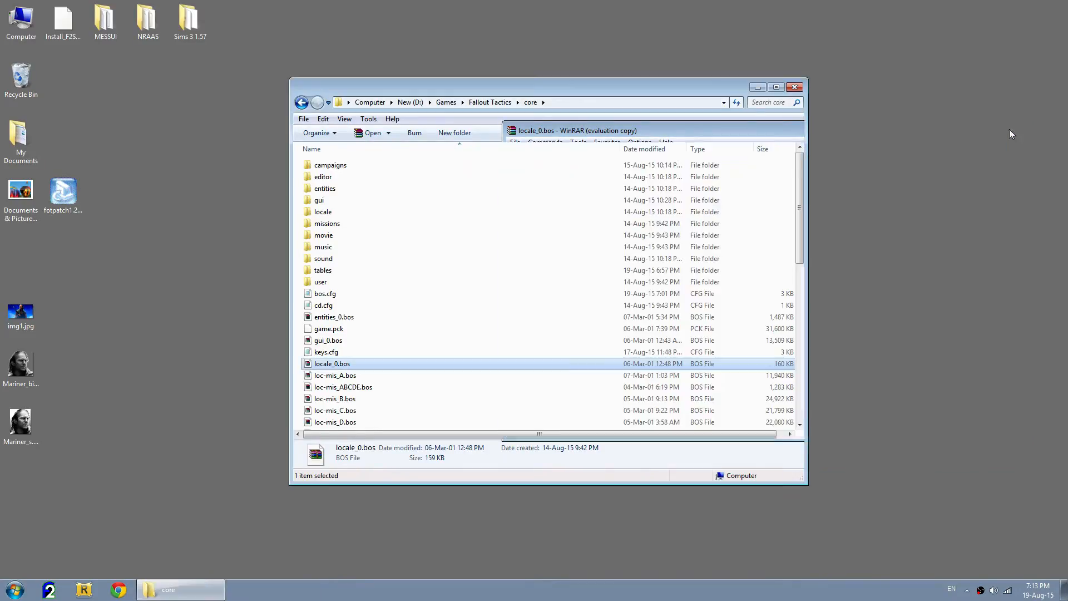
Step: Locate the original campaign.txt in the tables folder of the entities_0.bos archive, and close the archive
{"action": "double_click", "coordinate": [337, 317]}
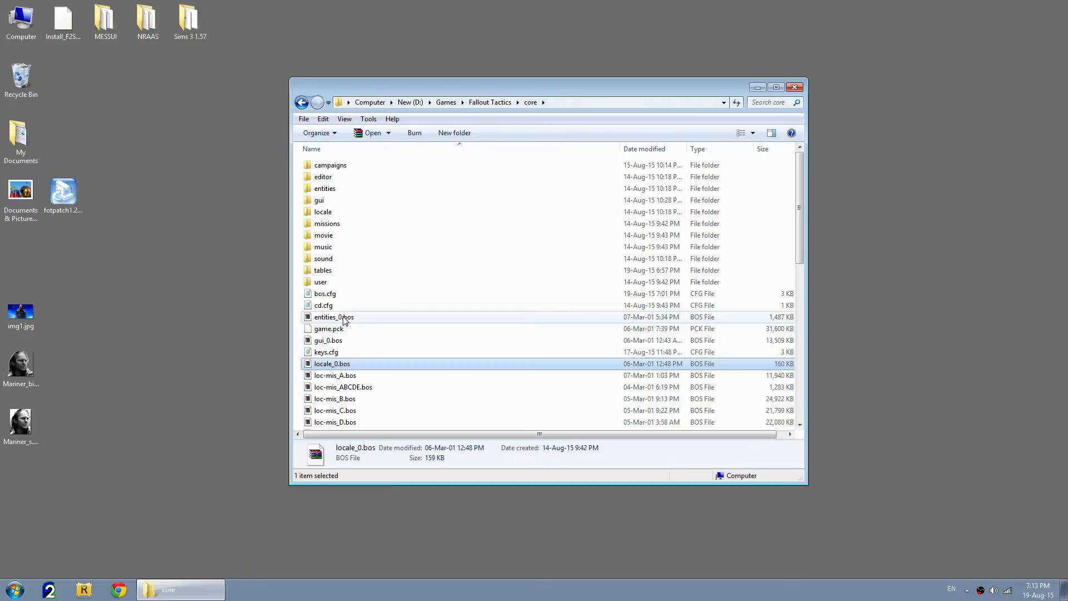
{"action": "double_click", "coordinate": [539, 244]}
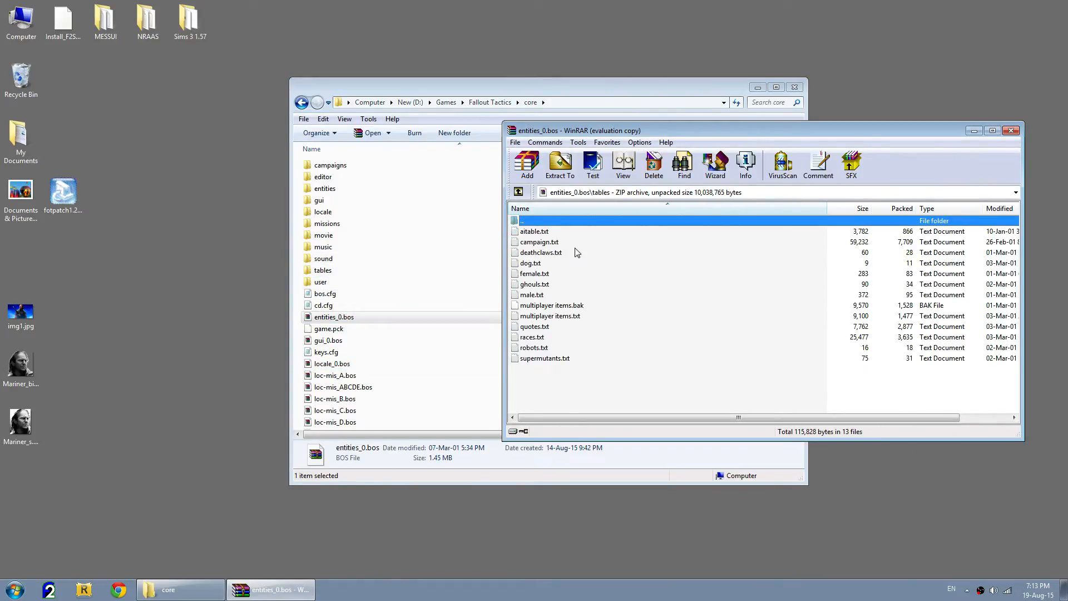
{"action": "left_click", "coordinate": [812, 283]}
{"action": "left_click", "coordinate": [546, 246]}
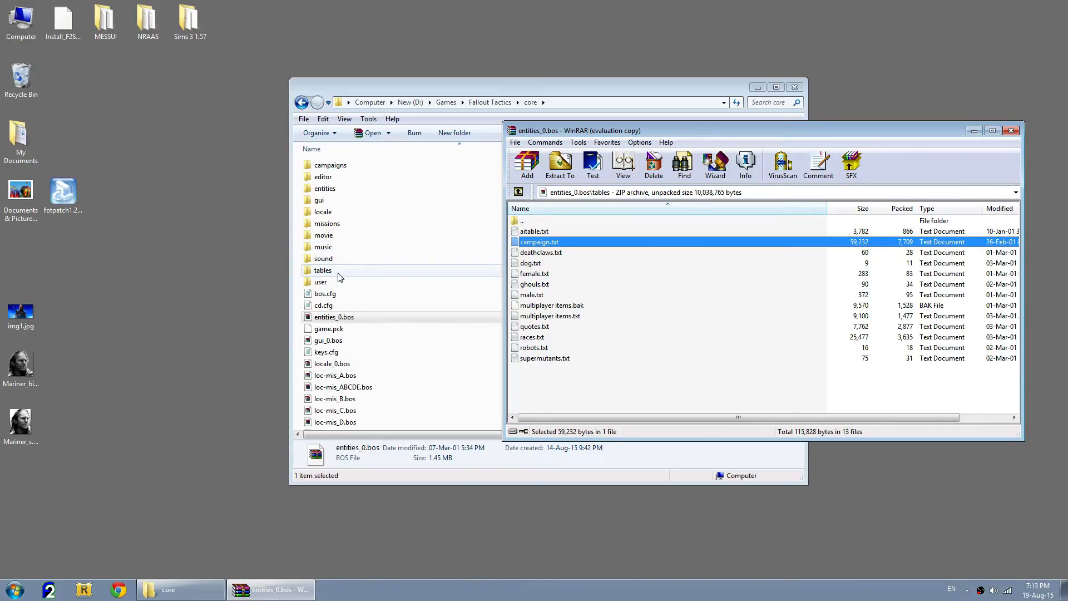
{"action": "left_click", "coordinate": [1011, 131]}
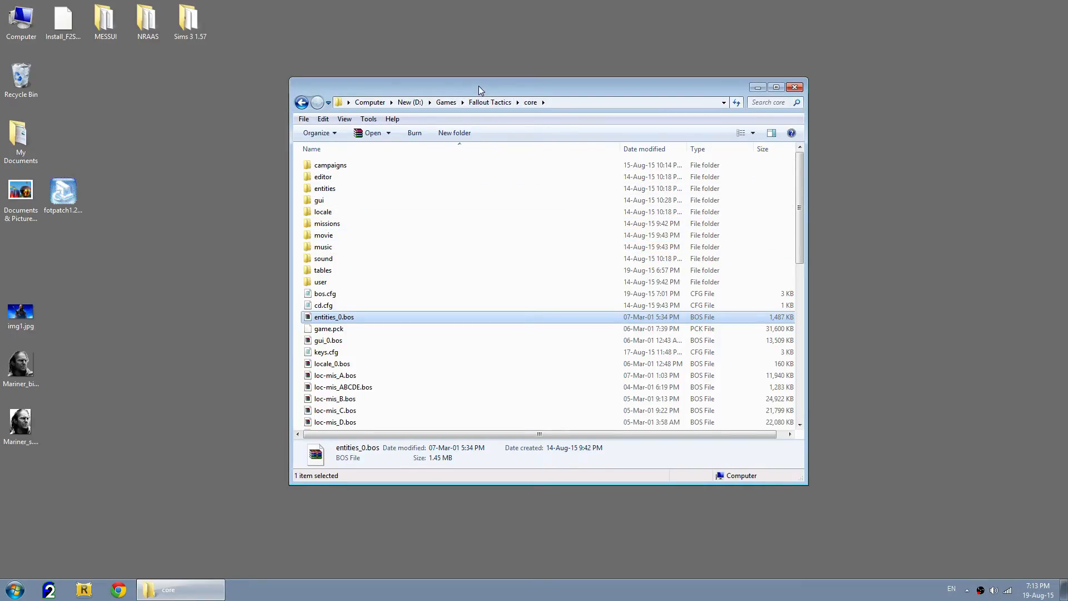
Step: View campaign.txt in the tables folder, and return to the core folder by way of Games\Fallout Tactics
{"action": "left_click_drag", "start_coordinate": [478, 85], "coordinate": [482, 78]}
{"action": "double_click", "coordinate": [326, 261]}
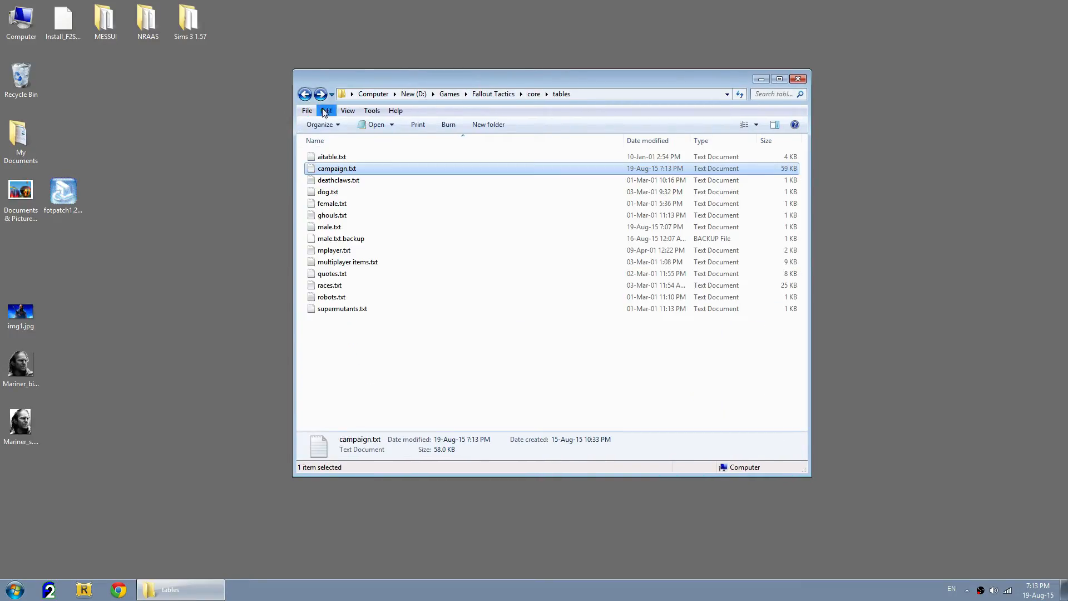
{"action": "left_click", "coordinate": [448, 94]}
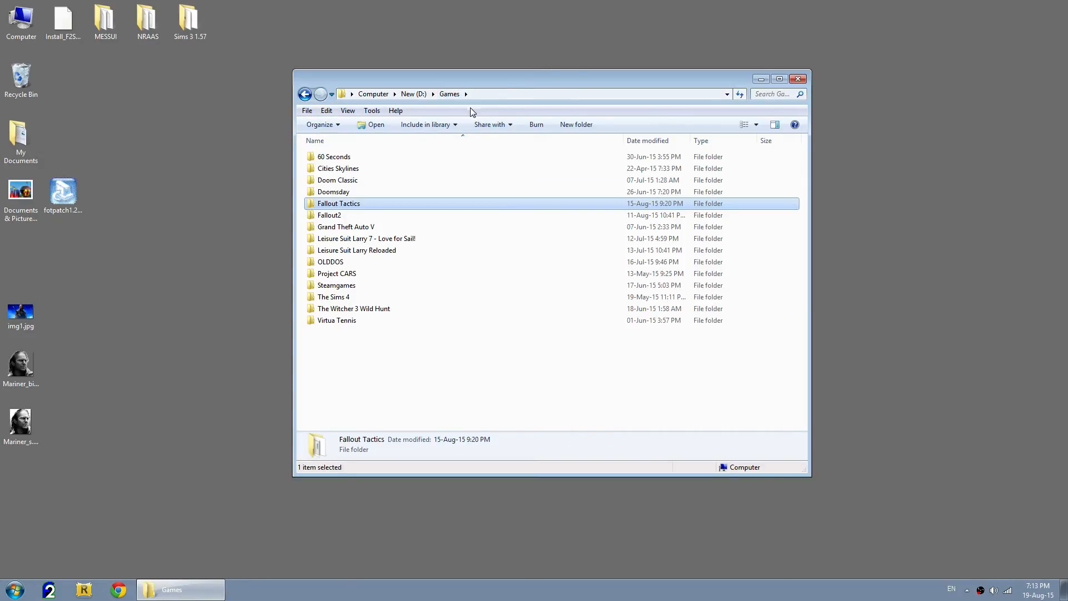
{"action": "double_click", "coordinate": [341, 205]}
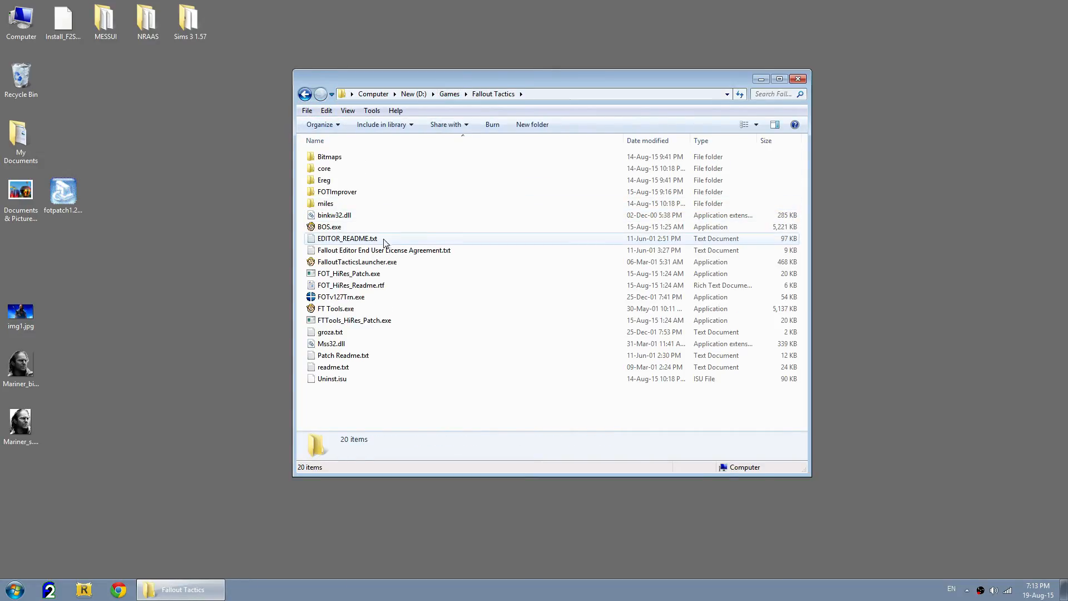
{"action": "double_click", "coordinate": [330, 169]}
{"action": "scroll", "coordinate": [398, 329], "scroll_direction": "down", "scroll_amount": 1}
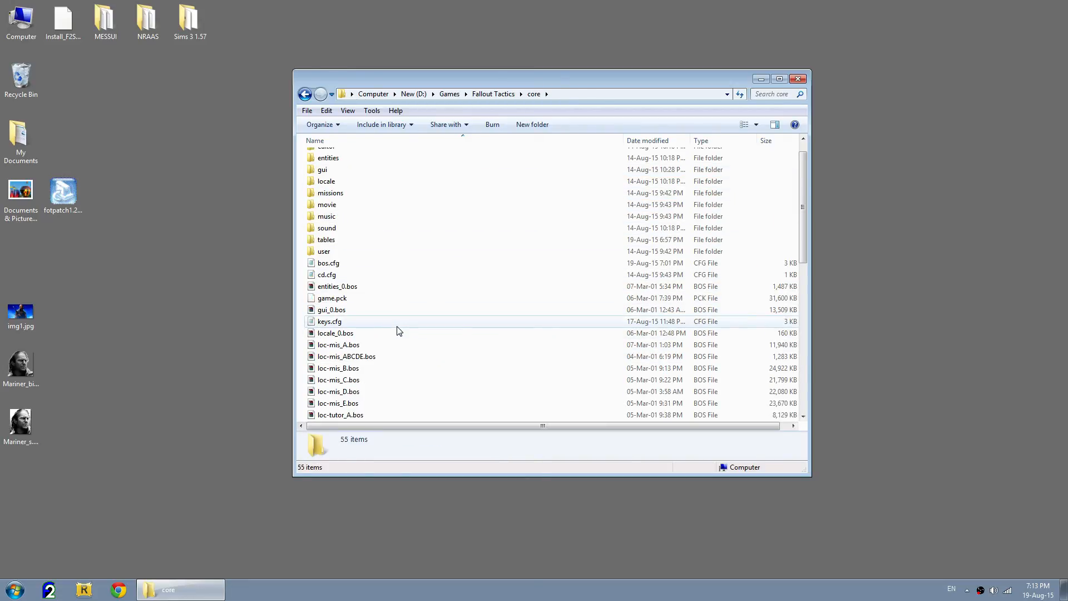